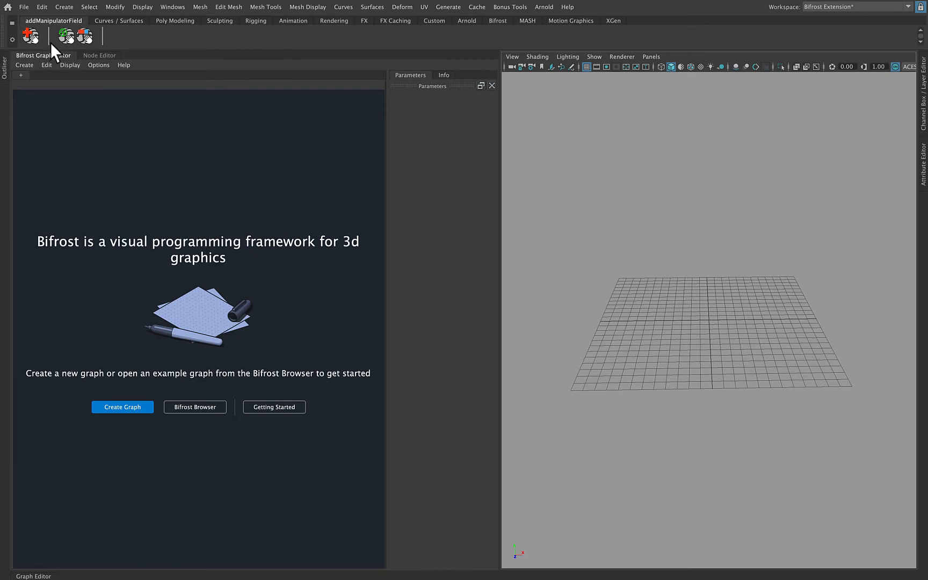
# Step: Create a polygon plane and set its width and height to 25
pyautogui.click(170, 21)
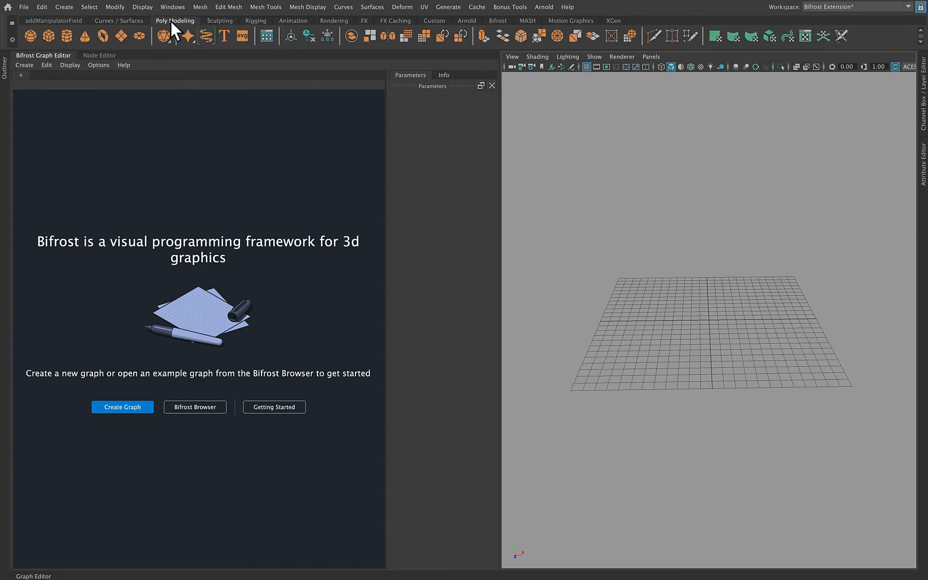
pyautogui.click(119, 34)
pyautogui.click(922, 132)
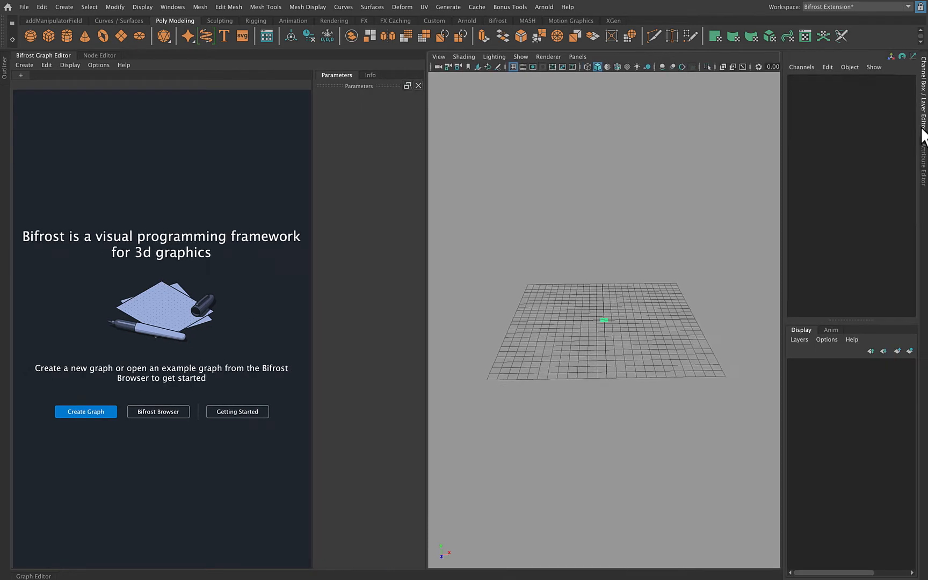
pyautogui.click(823, 195)
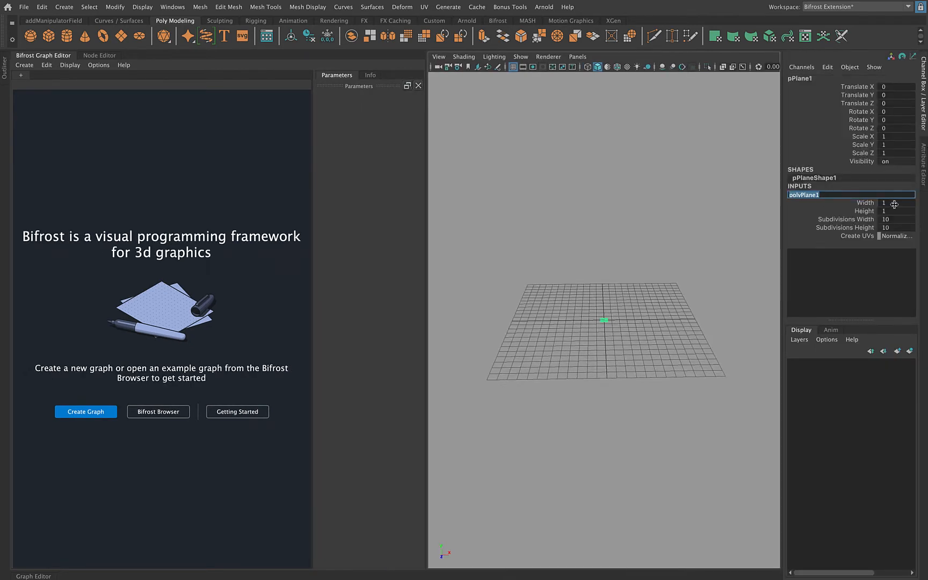
pyautogui.click(893, 202)
pyautogui.click(894, 211)
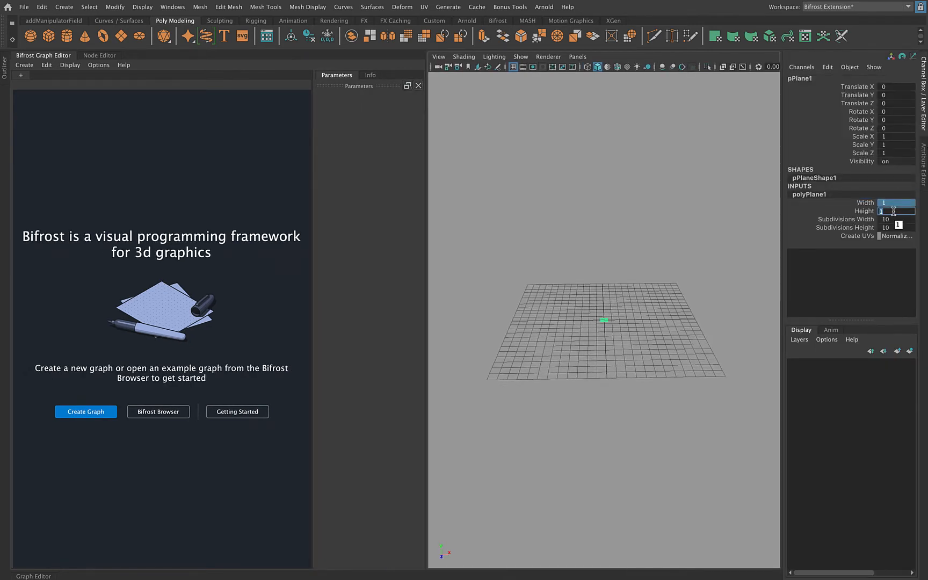
pyautogui.write('25')
pyautogui.press('Return')
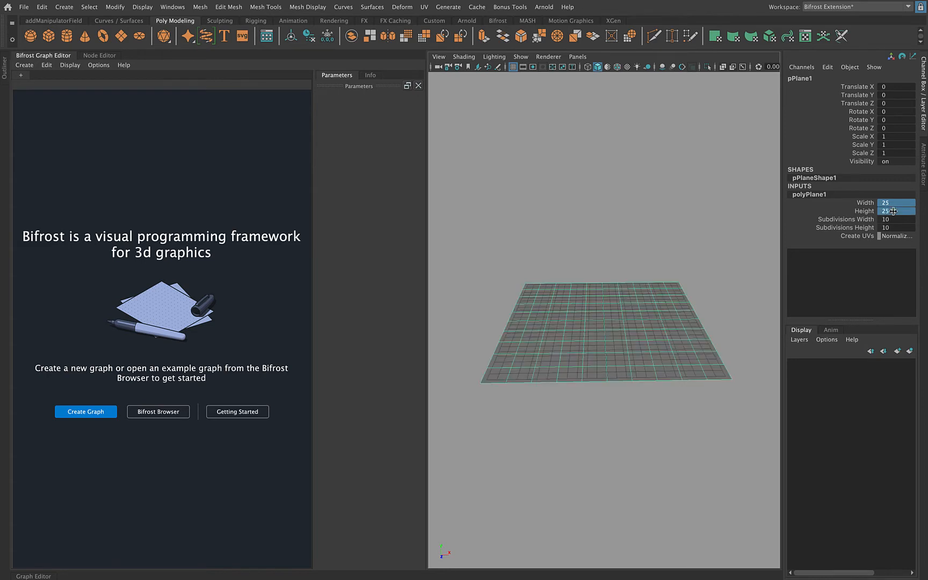
# Step: Set the plane's width and height subdivisions to 150
pyautogui.click(896, 219)
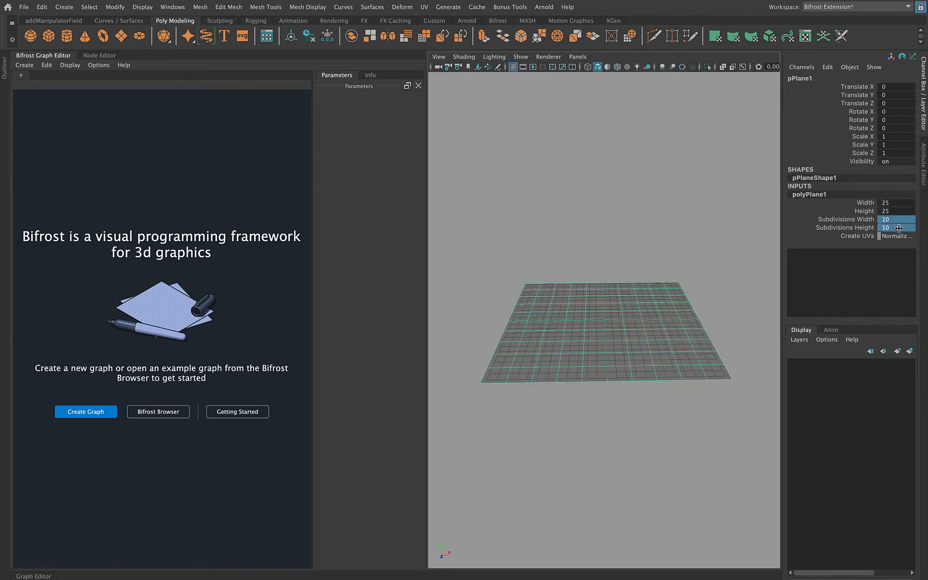
pyautogui.click(901, 228)
pyautogui.write('150')
pyautogui.press('Return')
# Step: Create a Bifrost graph from the plane, and put the original plane on a new hidden display layer
pyautogui.keyDown('alt'); pyautogui.moveTo(690, 290); pyautogui.dragTo(597, 292); pyautogui.keyUp('alt')
pyautogui.keyDown('alt'); pyautogui.moveTo(596, 293); pyautogui.dragTo(669, 292, button='right'); pyautogui.keyUp('alt')
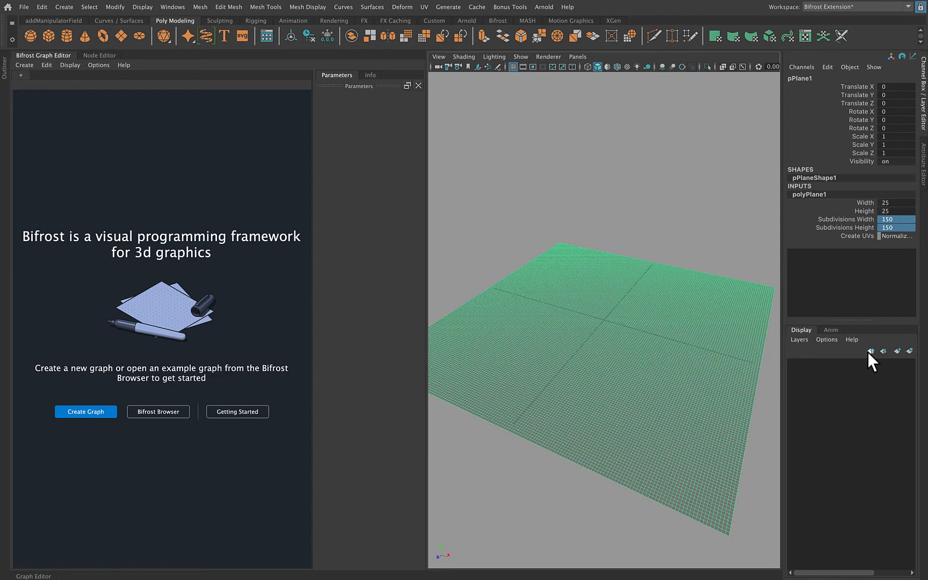
pyautogui.click(910, 351)
pyautogui.click(95, 408)
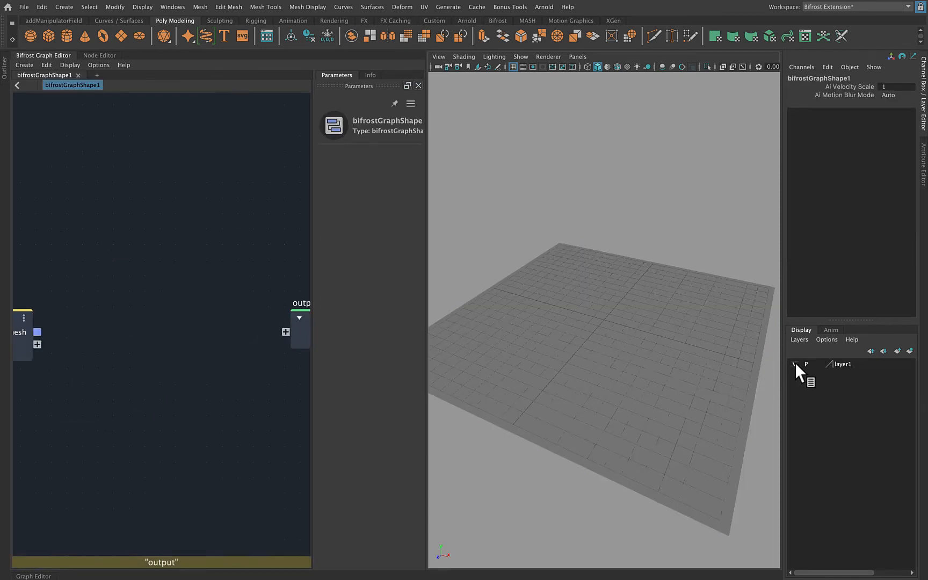
pyautogui.click(795, 364)
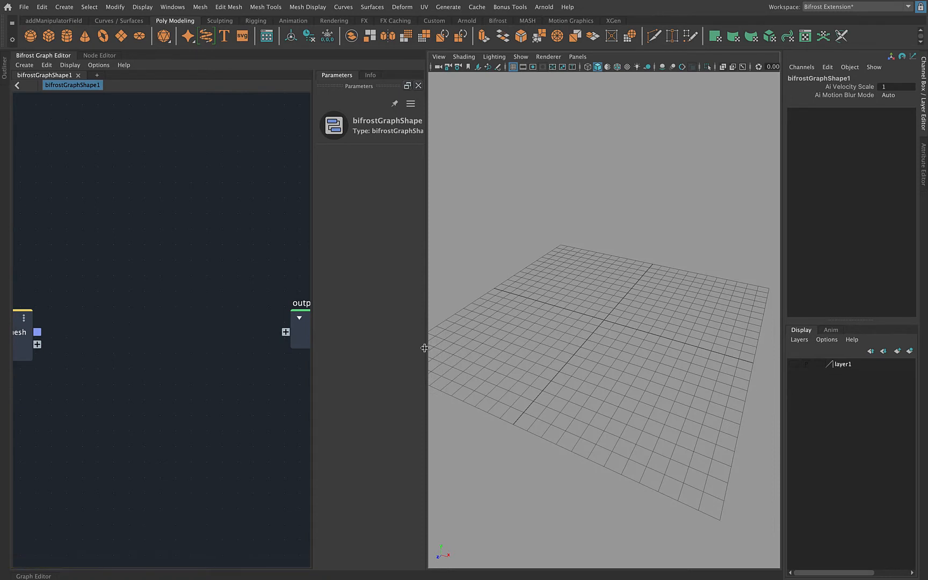
# Step: Widen the graph area and add a get_point_position node fed by the input node's mesh
pyautogui.moveTo(426, 348); pyautogui.dragTo(664, 356)
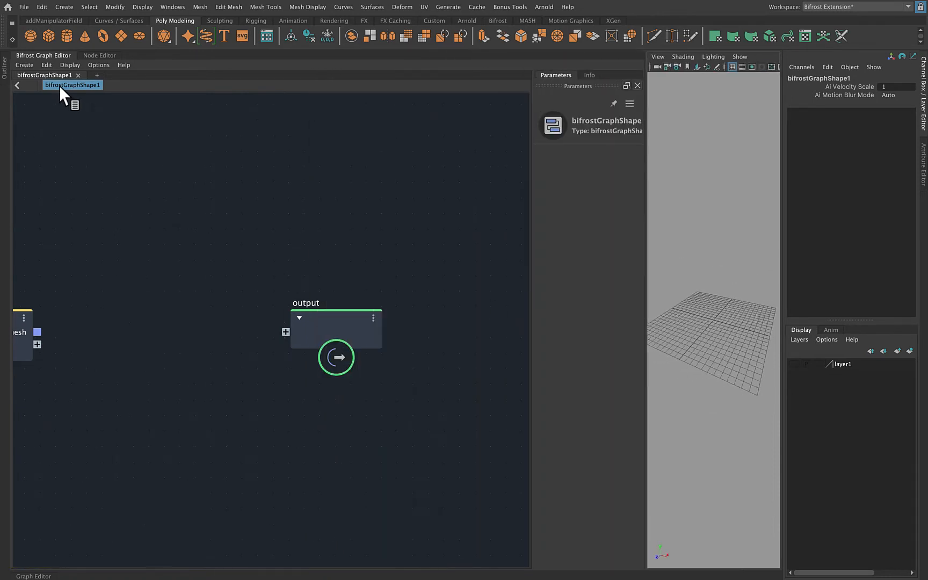
pyautogui.click(5, 71)
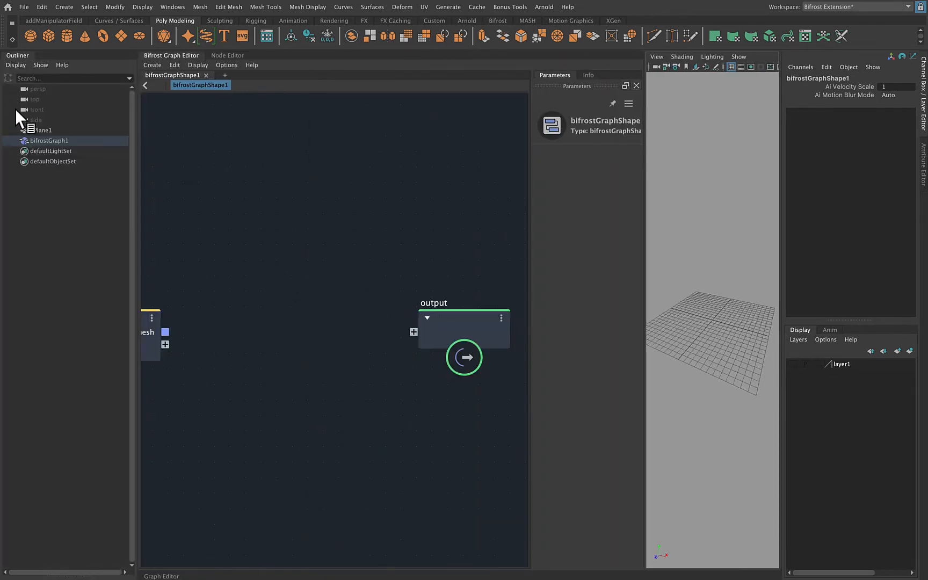
pyautogui.click(10, 54)
pyautogui.press('a')
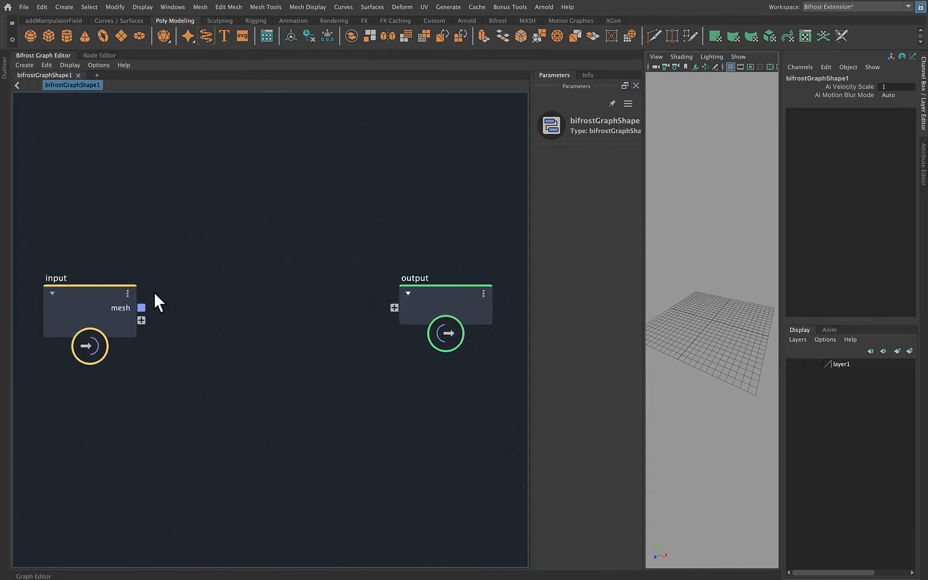
pyautogui.moveTo(141, 308); pyautogui.dragTo(228, 285)
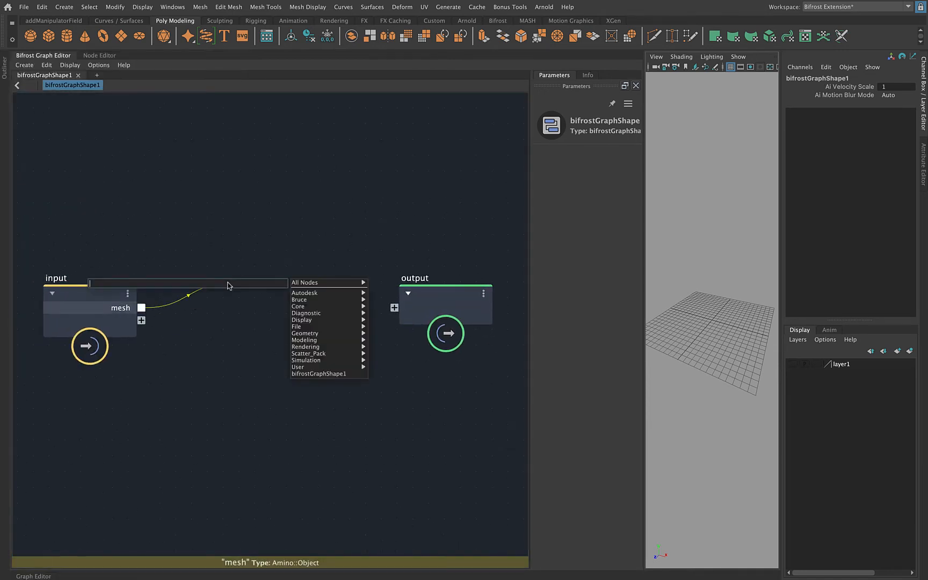
pyautogui.write('get_po')
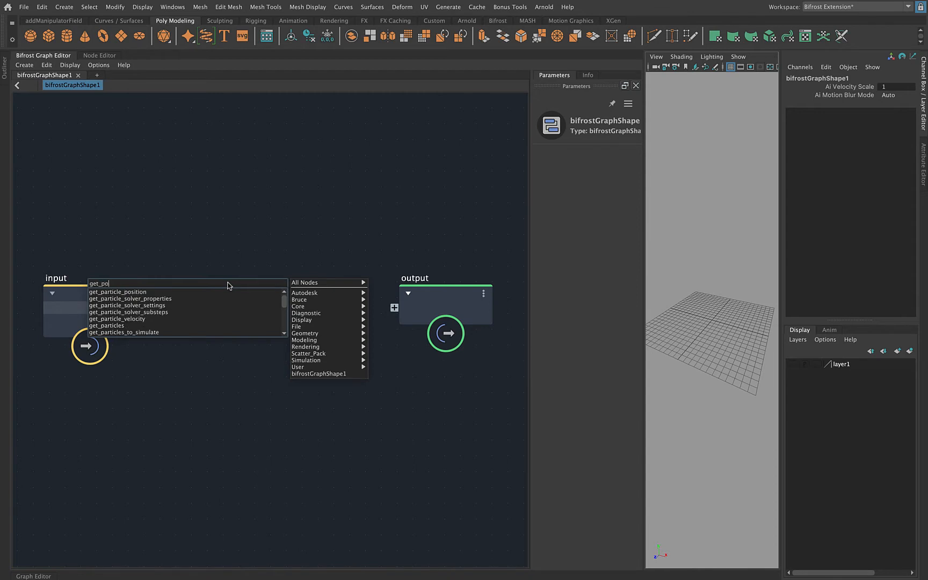
pyautogui.write('in')
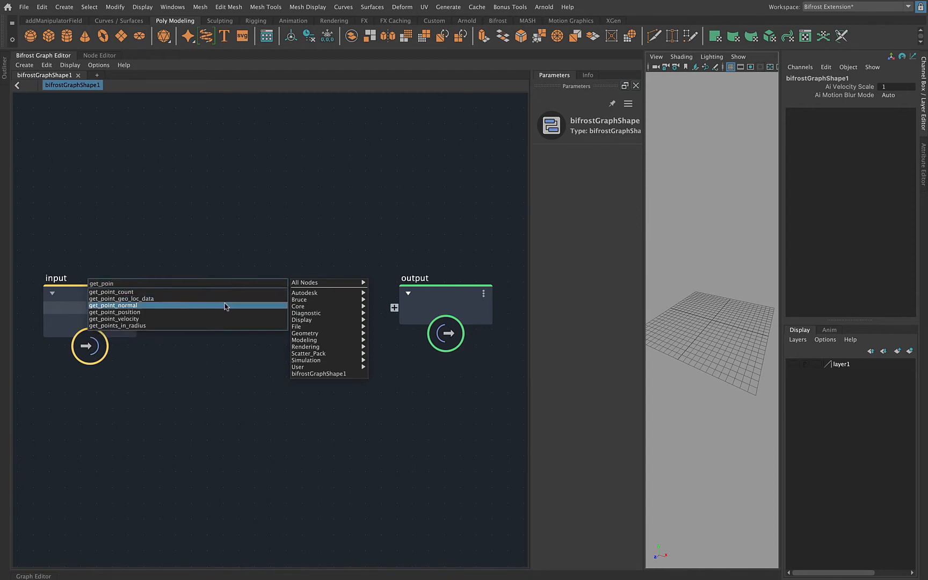
pyautogui.click(223, 313)
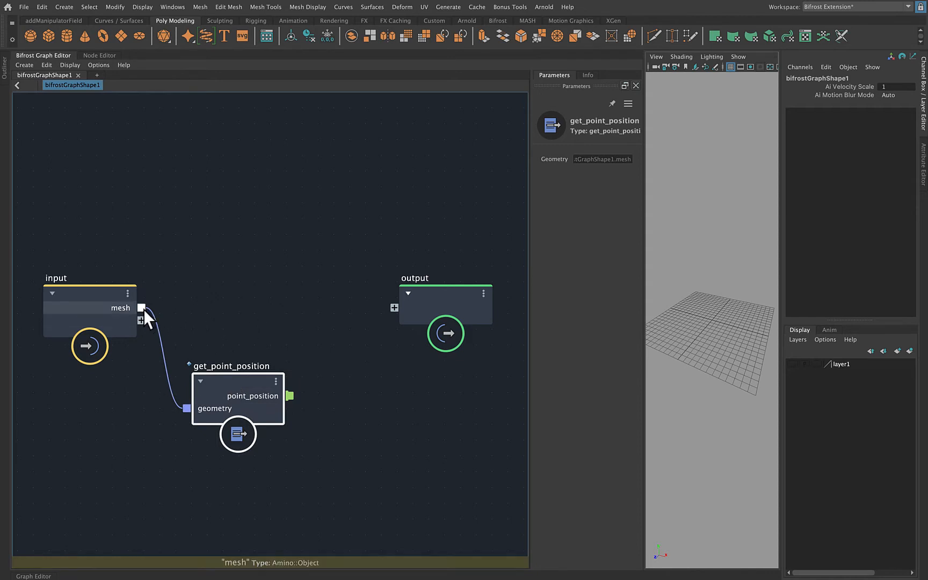
# Step: Feed the input mesh into a new set_point_position node and connect its out_geometry to the output node
pyautogui.moveTo(143, 310); pyautogui.dragTo(329, 313)
pyautogui.write('set_')
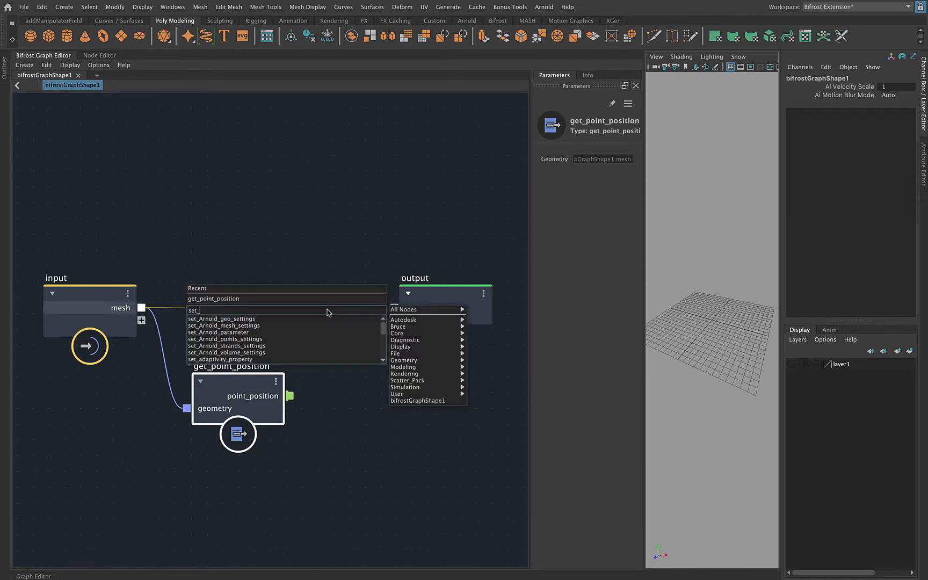
pyautogui.write('poi')
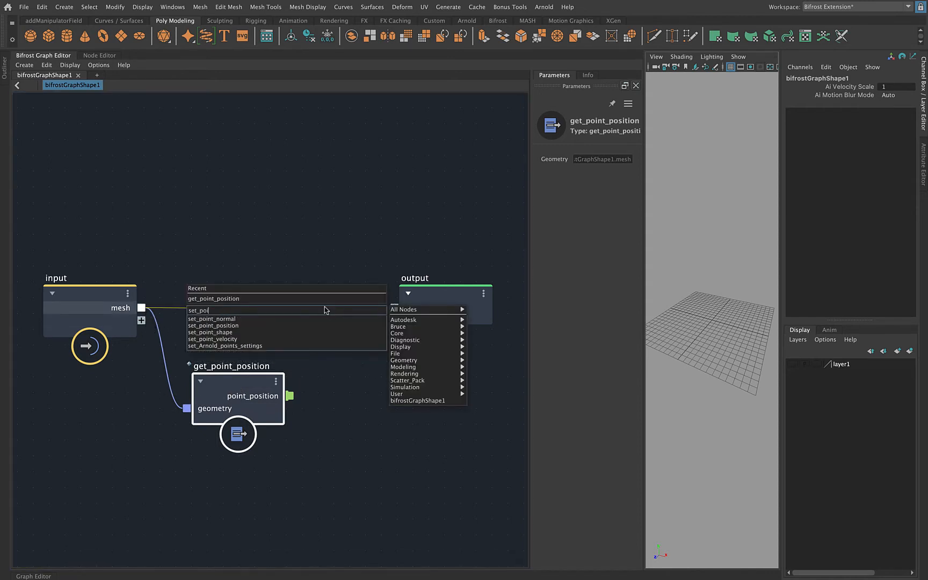
pyautogui.click(302, 325)
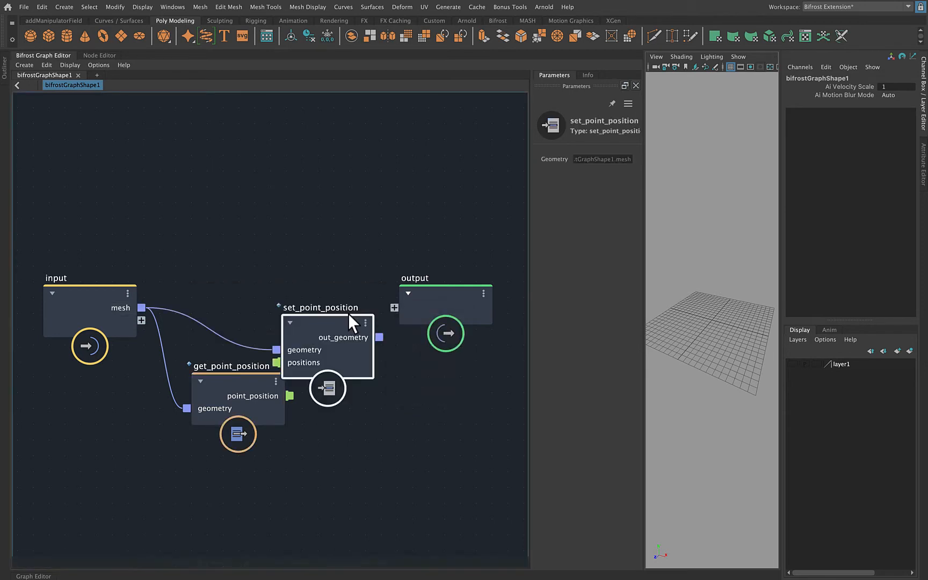
pyautogui.moveTo(348, 313); pyautogui.dragTo(372, 277)
pyautogui.moveTo(444, 300); pyautogui.dragTo(492, 281)
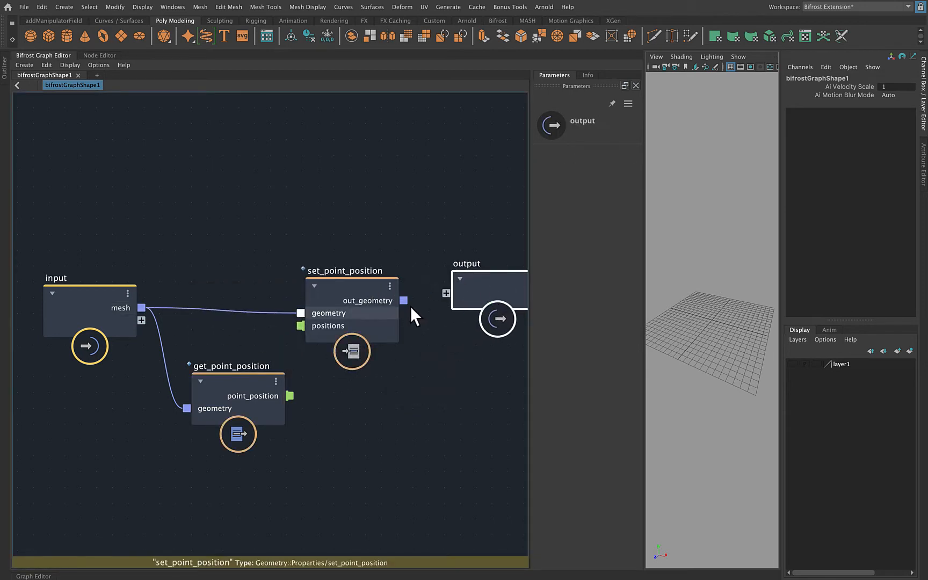
pyautogui.moveTo(403, 300); pyautogui.dragTo(446, 294)
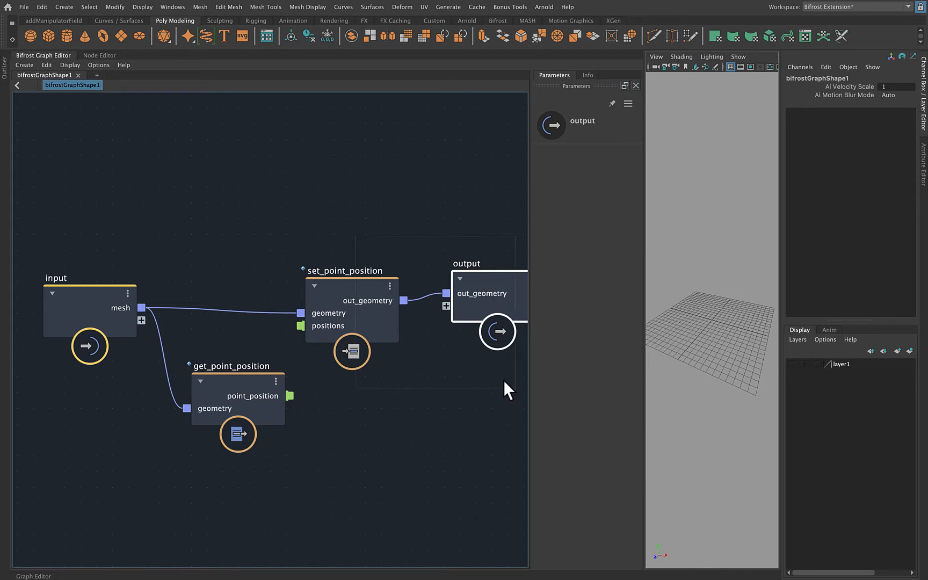
# Step: Move the set_point_position and output nodes farther from the input node, and bring up the manipulator field tools
pyautogui.moveTo(503, 381); pyautogui.dragTo(501, 378)
pyautogui.moveTo(361, 282); pyautogui.dragTo(442, 272)
pyautogui.click(267, 265)
pyautogui.press('a')
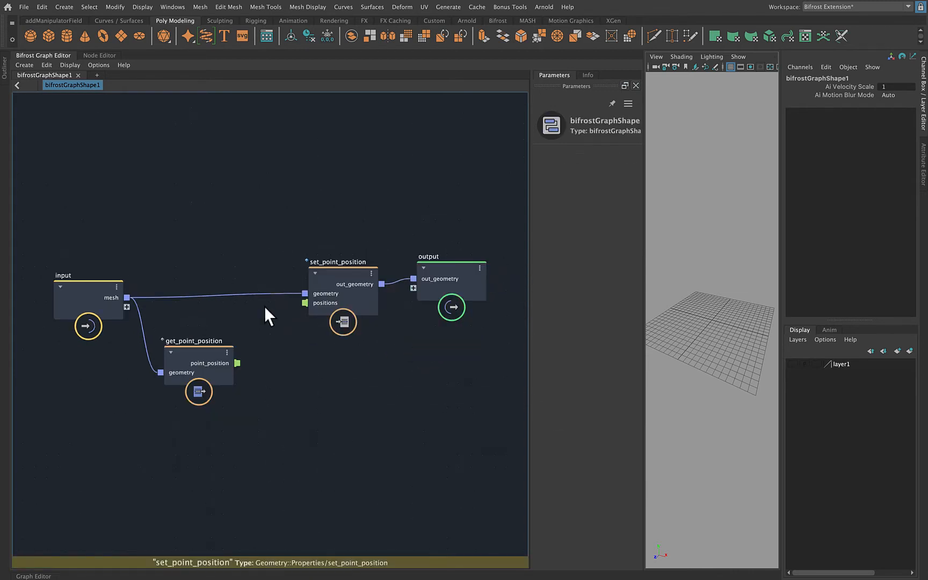
pyautogui.keyDown('alt'); pyautogui.moveTo(279, 336); pyautogui.dragTo(264, 308, button='middle'); pyautogui.keyUp('alt')
pyautogui.keyDown('alt'); pyautogui.moveTo(265, 307); pyautogui.dragTo(299, 318, button='right'); pyautogui.keyUp('alt')
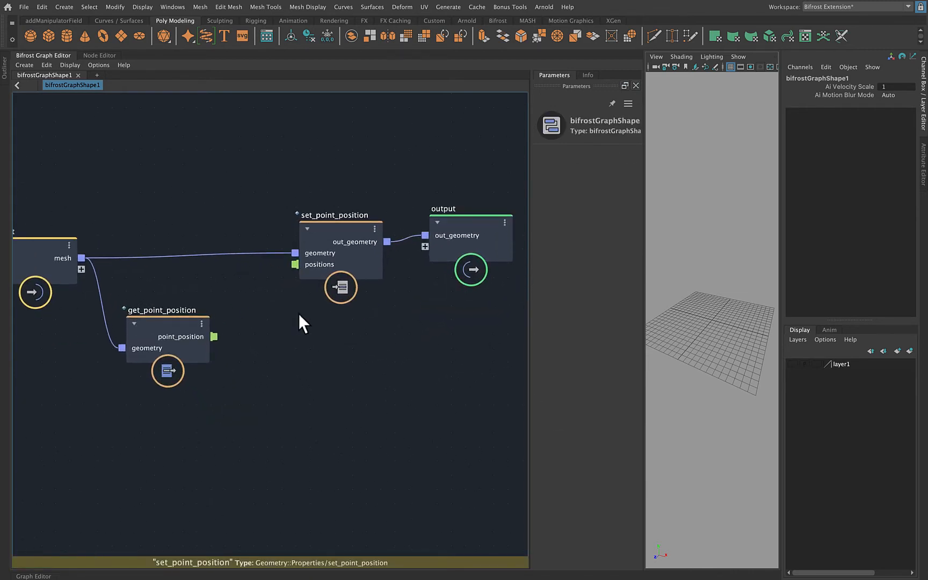
pyautogui.click(77, 20)
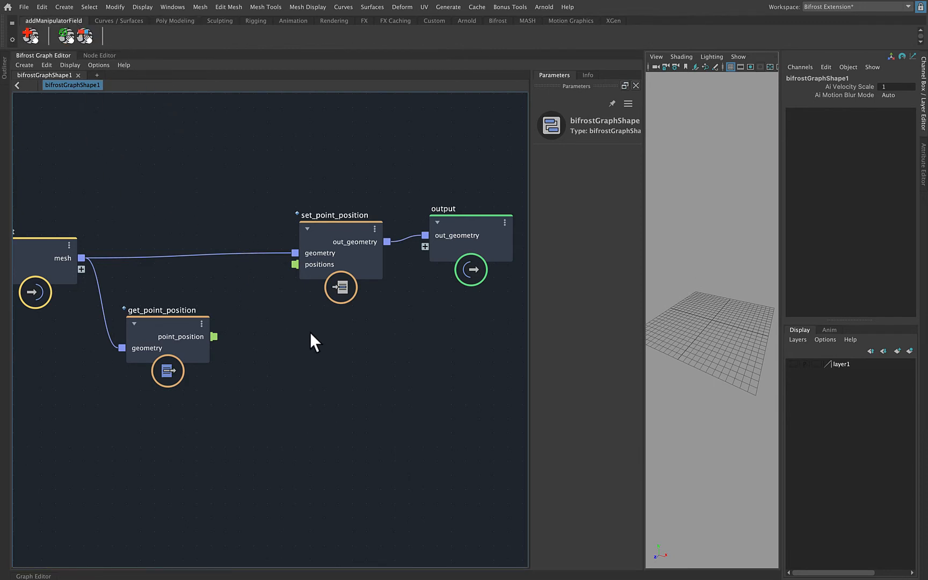
pyautogui.press('Tab')
pyautogui.write('main')
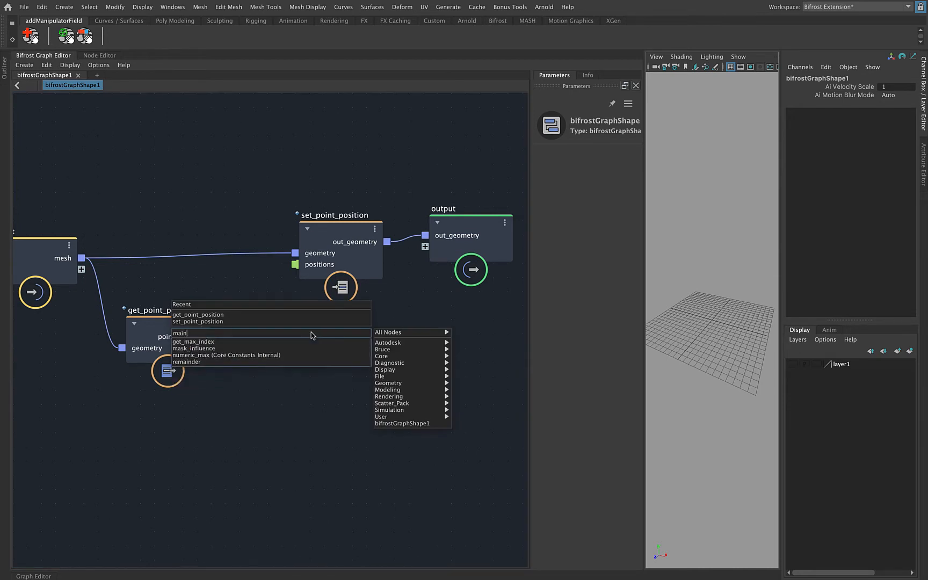
pyautogui.press('BackSpace')
pyautogui.press('BackSpace')
pyautogui.write('ni')
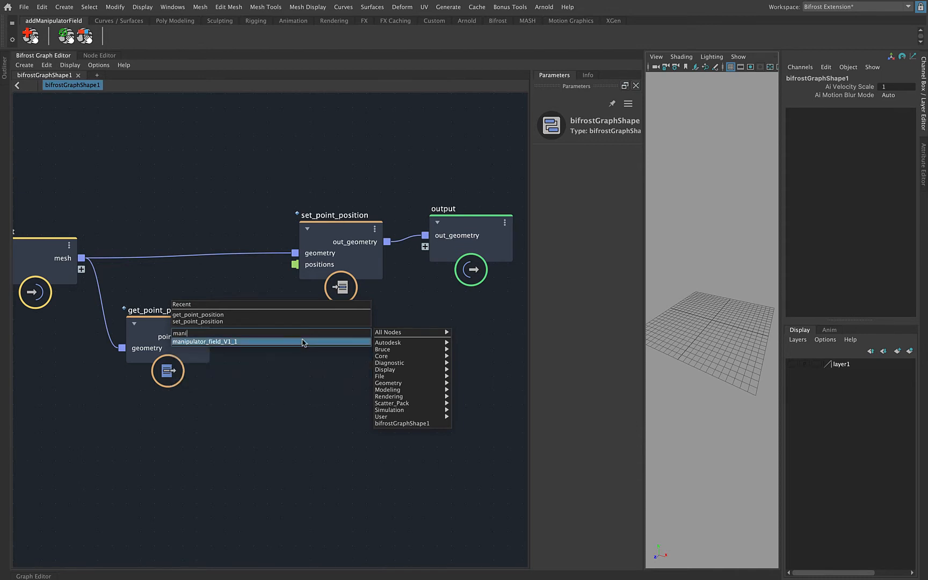
pyautogui.click(68, 129)
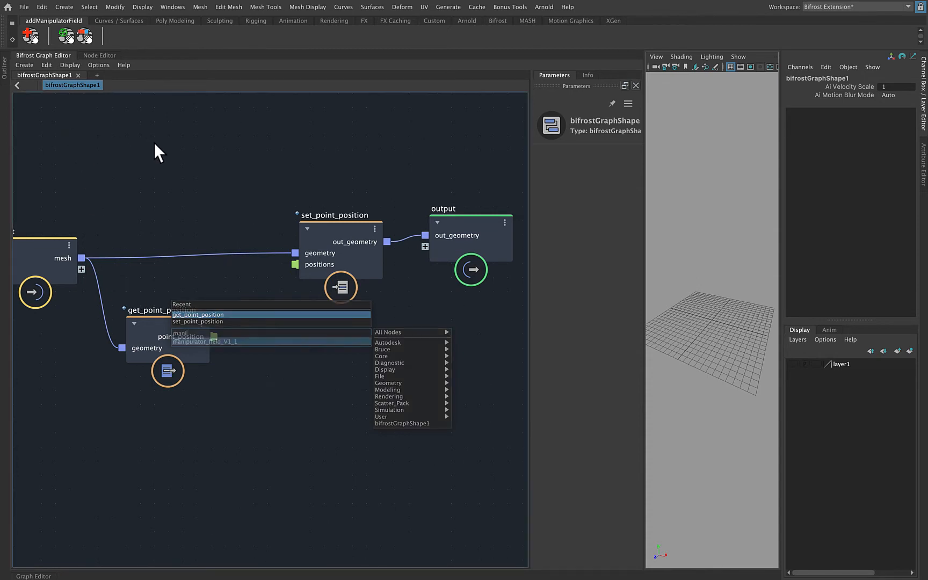
# Step: Add a manipulator field with its volume input to the graph, and arrange both new nodes below get_point_position
pyautogui.click(30, 35)
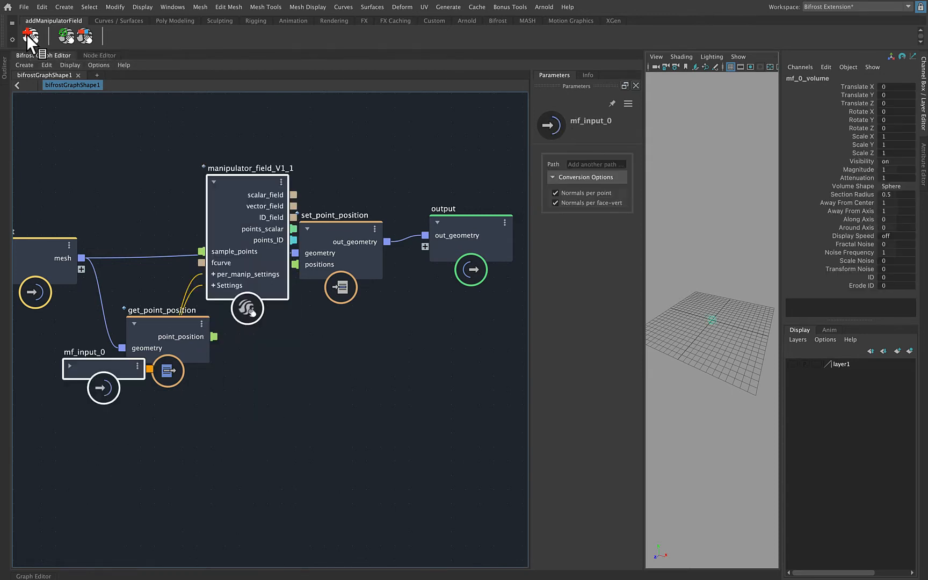
pyautogui.moveTo(231, 182); pyautogui.dragTo(270, 350)
pyautogui.click(186, 409)
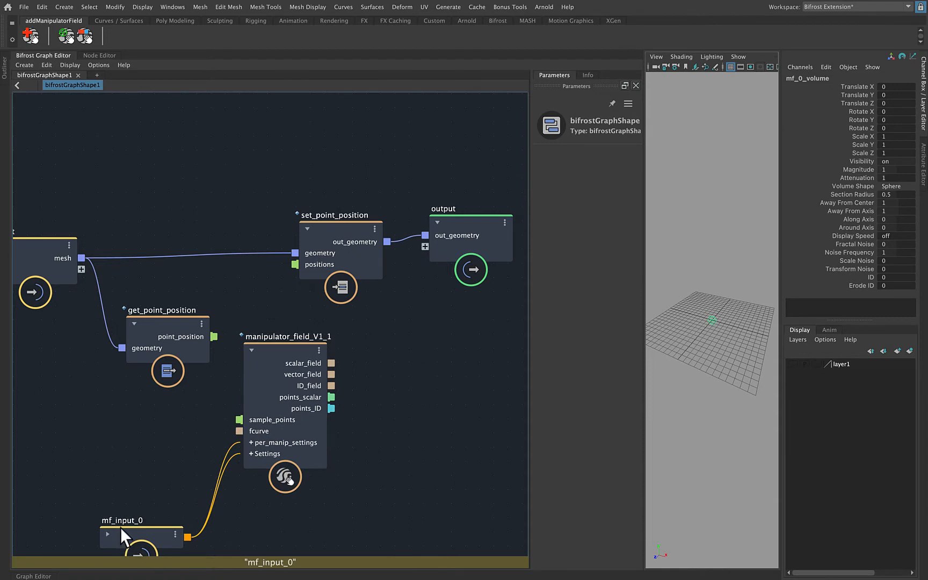
pyautogui.moveTo(120, 527); pyautogui.dragTo(82, 431)
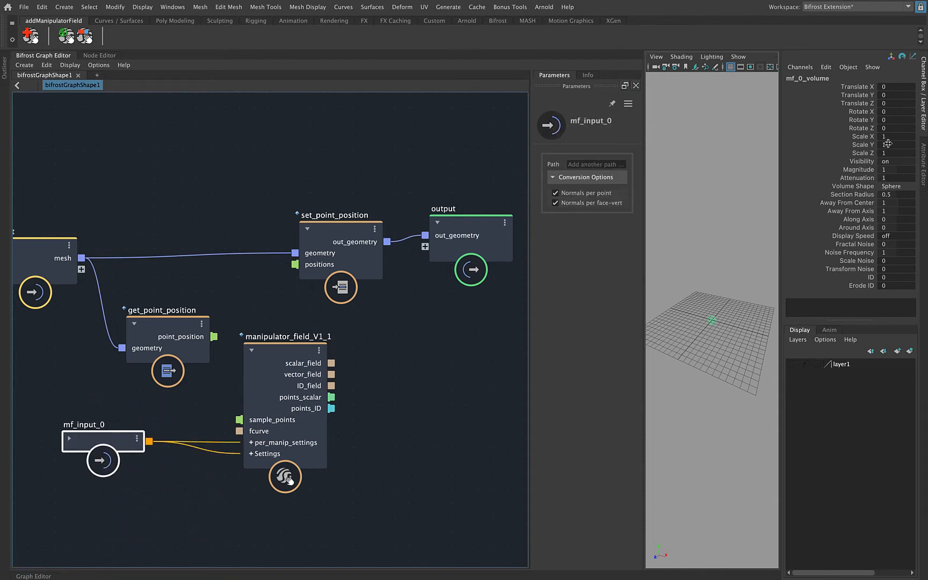
# Step: Examine the new field volume up close in the viewport, in the scene hierarchy and in its channel attributes
pyautogui.click(924, 137)
pyautogui.keyDown('alt'); pyautogui.moveTo(786, 317); pyautogui.dragTo(896, 354, button='right'); pyautogui.keyUp('alt')
pyautogui.moveTo(851, 375)
pyautogui.keyDown('alt'); pyautogui.mouseDown()
pyautogui.moveTo(878, 373)
pyautogui.moveTo(870, 352)
pyautogui.moveTo(866, 375)
pyautogui.mouseUp(); pyautogui.keyUp('alt')
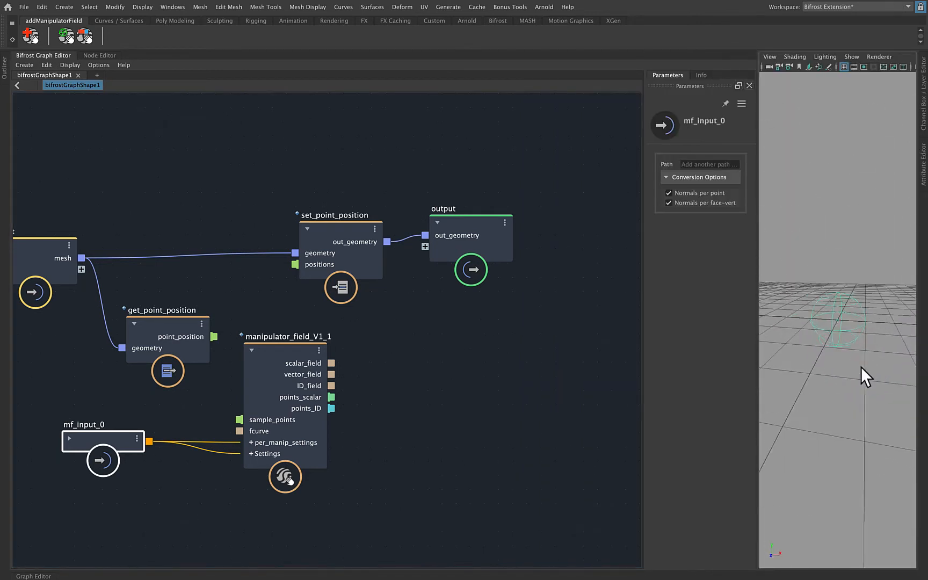
pyautogui.click(3, 75)
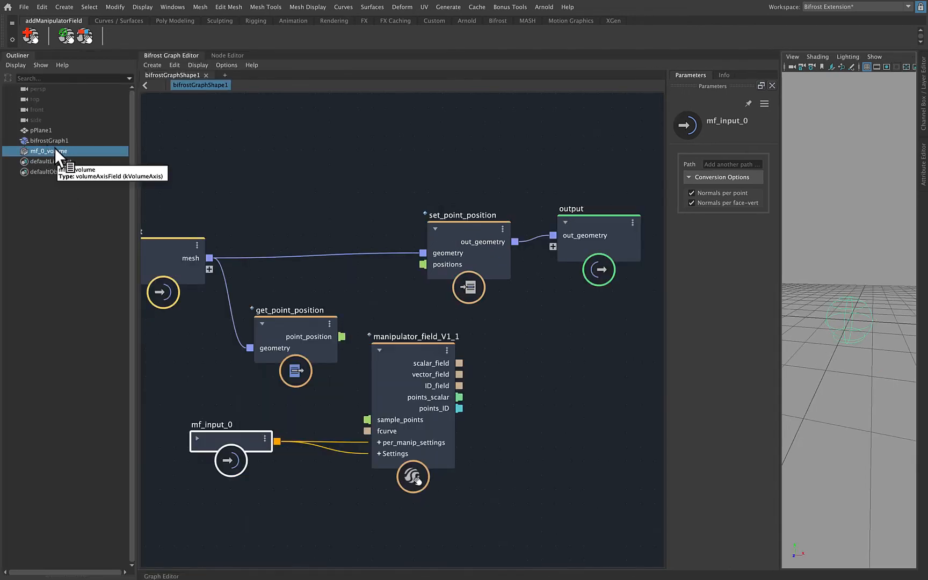
pyautogui.click(924, 133)
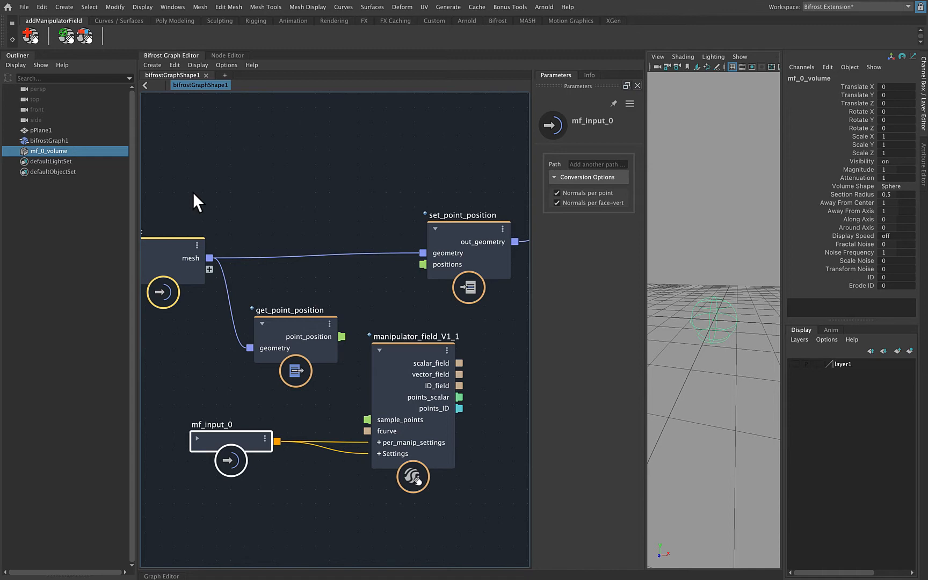
# Step: Move the manipulator field node slightly lower and shift its mf_input_0 node a little closer to it
pyautogui.moveTo(398, 350); pyautogui.dragTo(399, 379)
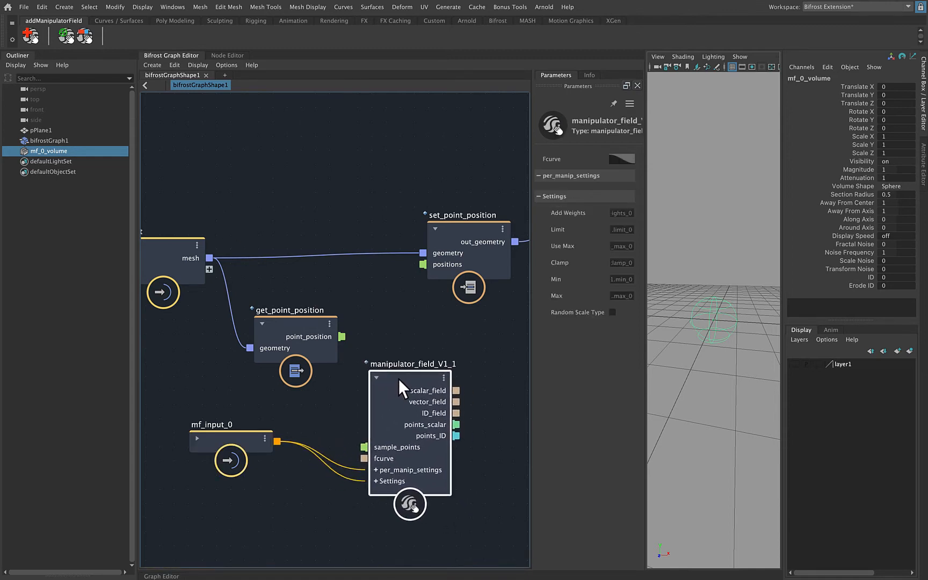
pyautogui.moveTo(232, 431)
pyautogui.mouseDown()
pyautogui.moveTo(205, 435)
pyautogui.moveTo(242, 437)
pyautogui.mouseUp()
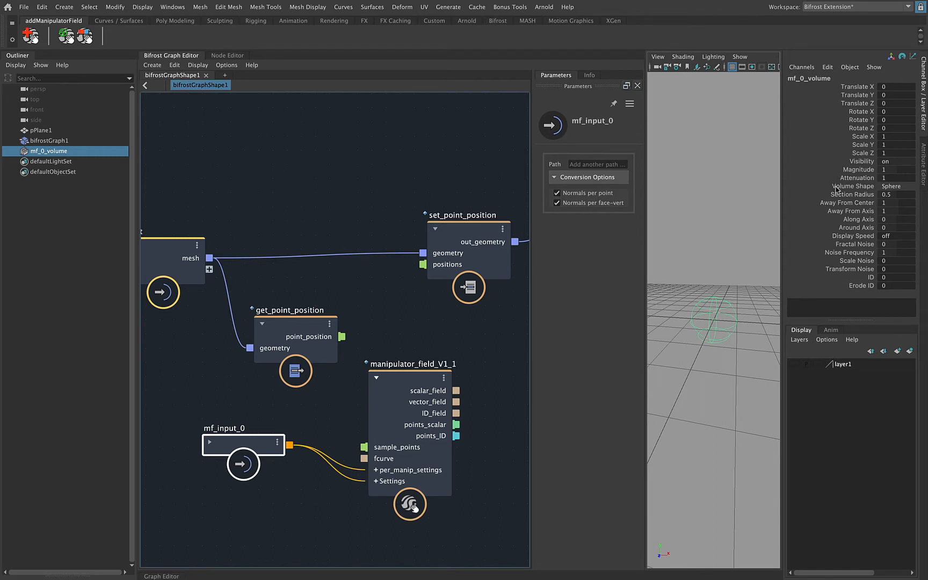
# Step: Expand the per_manip_settings and Settings port groups on the manipulator field node, and space mf_input_0 farther from it
pyautogui.moveTo(397, 374); pyautogui.dragTo(399, 350)
pyautogui.moveTo(317, 370); pyautogui.dragTo(321, 187, button='middle')
pyautogui.click(368, 254)
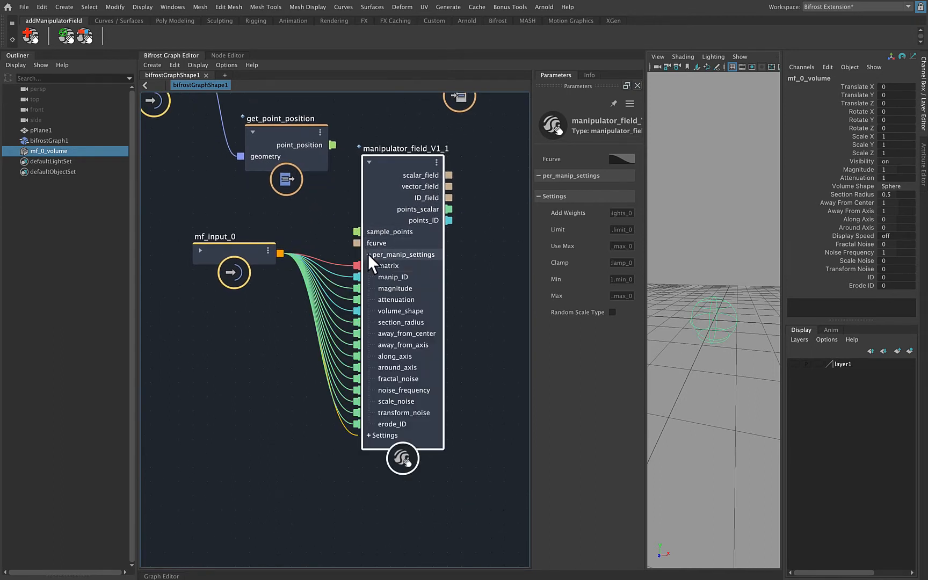
pyautogui.click(367, 436)
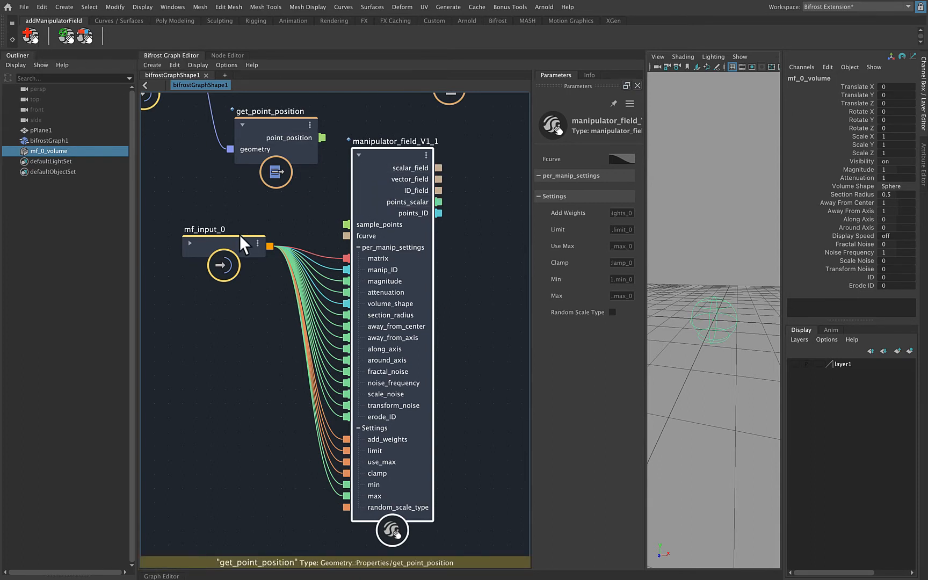
pyautogui.moveTo(232, 238); pyautogui.dragTo(203, 263)
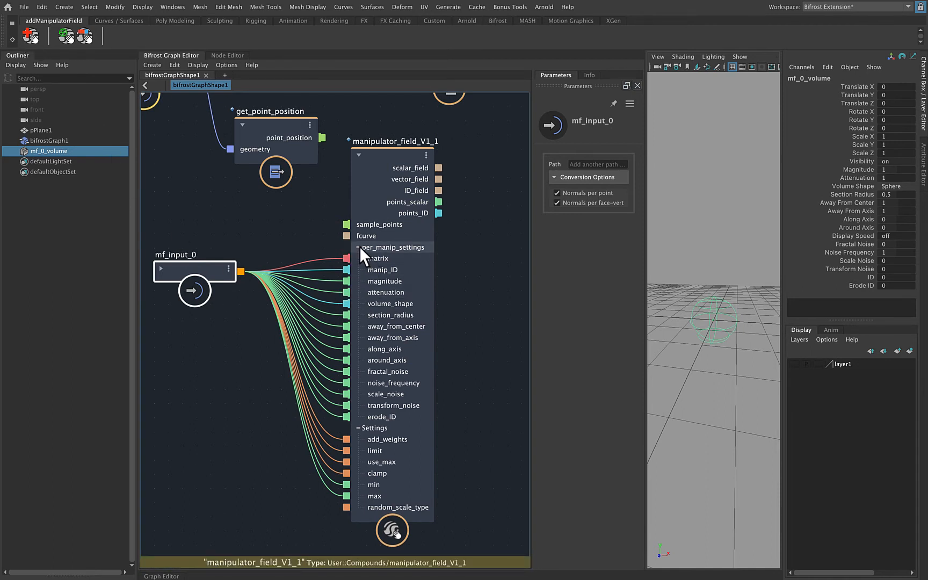
pyautogui.moveTo(380, 153); pyautogui.dragTo(380, 140)
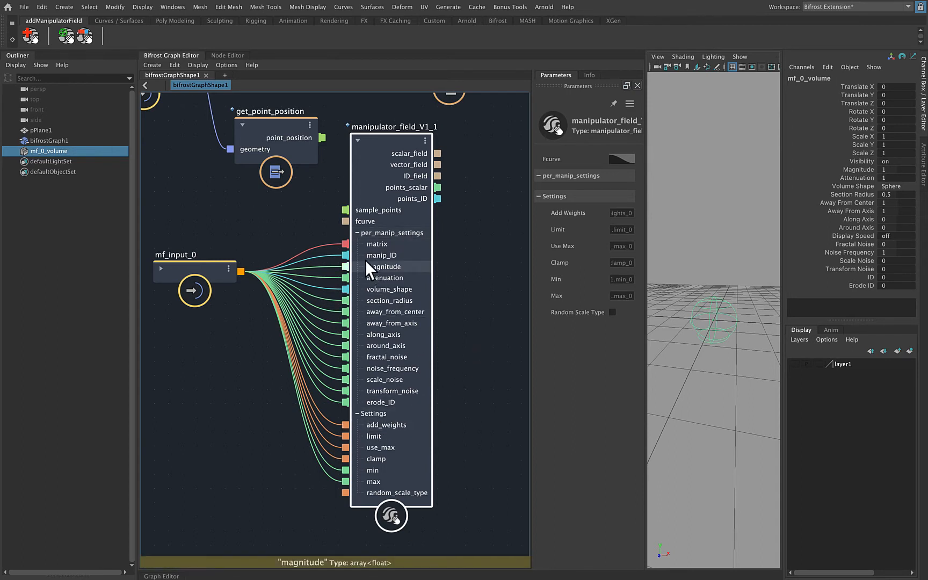
# Step: Compare the channel attributes of mf_0_volume with the matching field attributes on bifrostGraph1, ending with the volume selected
pyautogui.keyDown('alt'); pyautogui.moveTo(692, 326); pyautogui.dragTo(748, 343, button='right'); pyautogui.keyUp('alt')
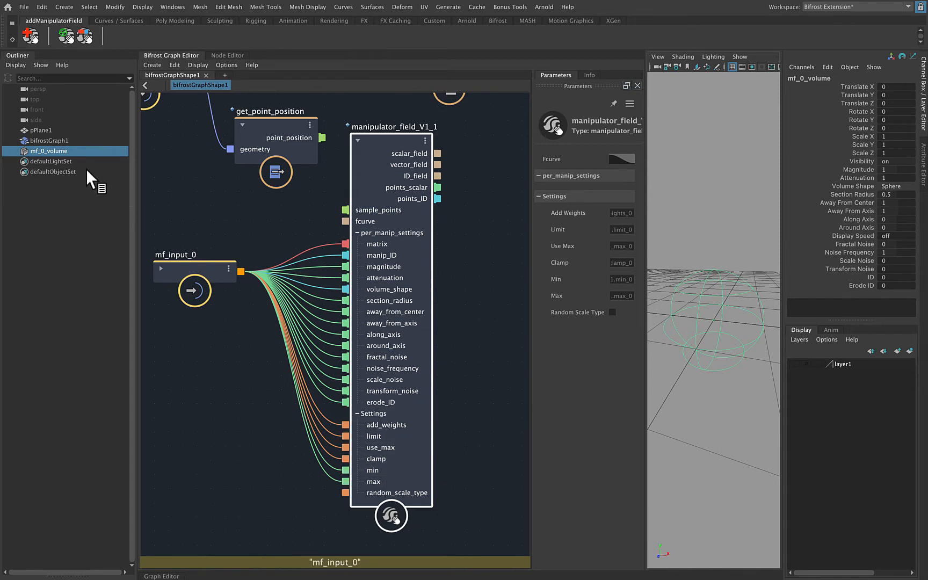
pyautogui.click(62, 140)
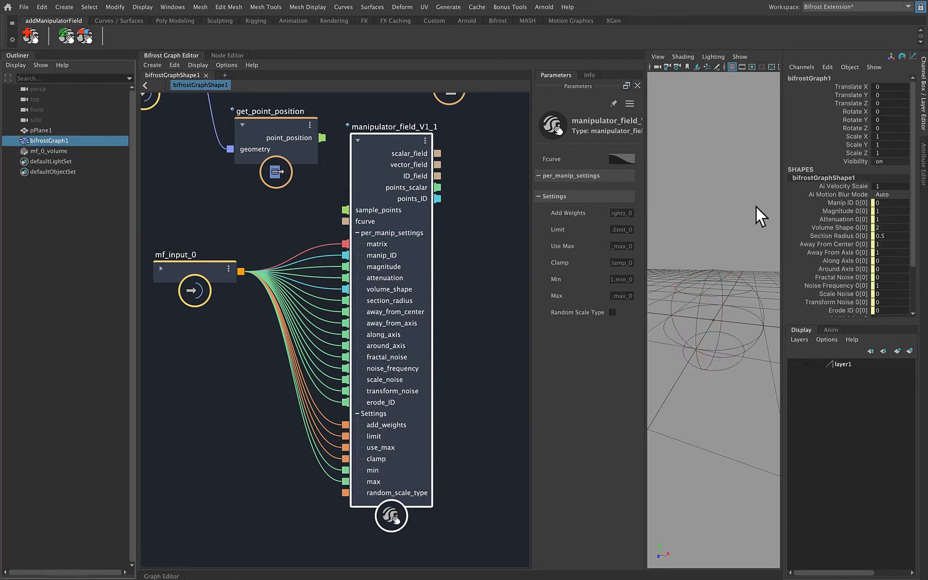
pyautogui.scroll(-5, 831, 243)
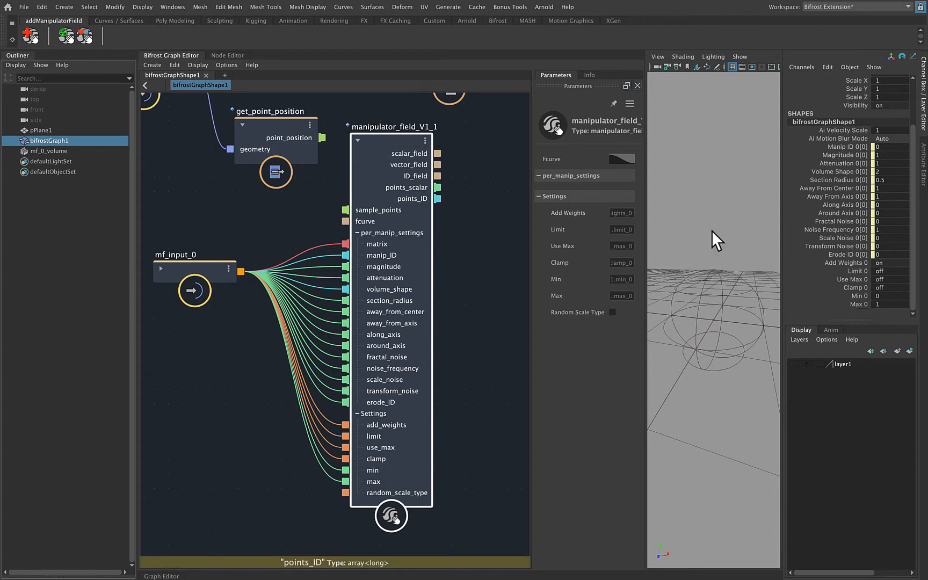
pyautogui.click(719, 293)
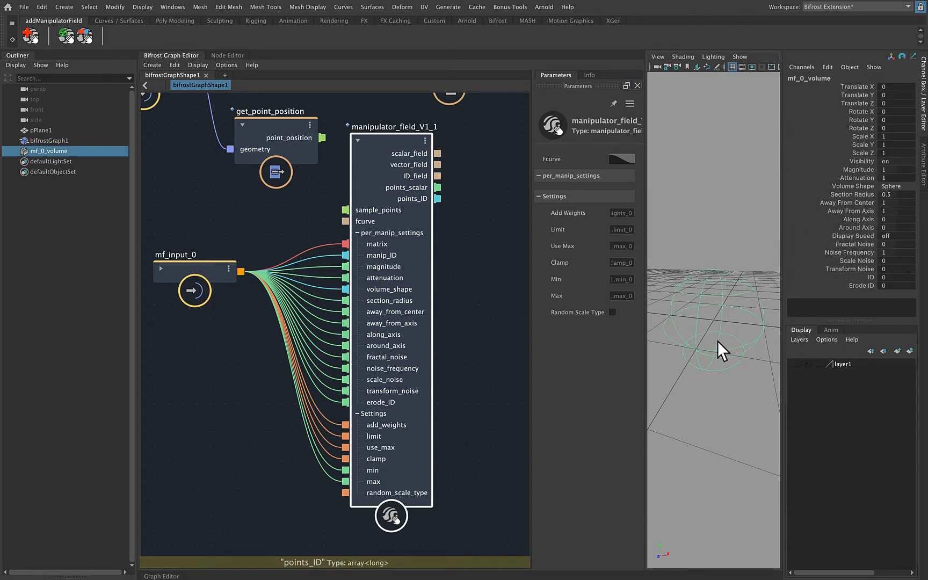
pyautogui.click(69, 138)
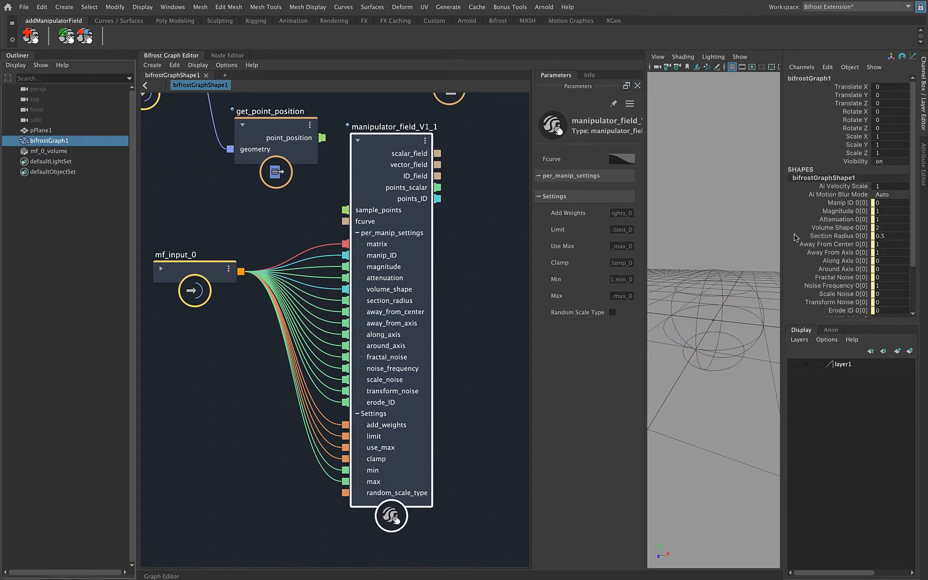
pyautogui.click(733, 294)
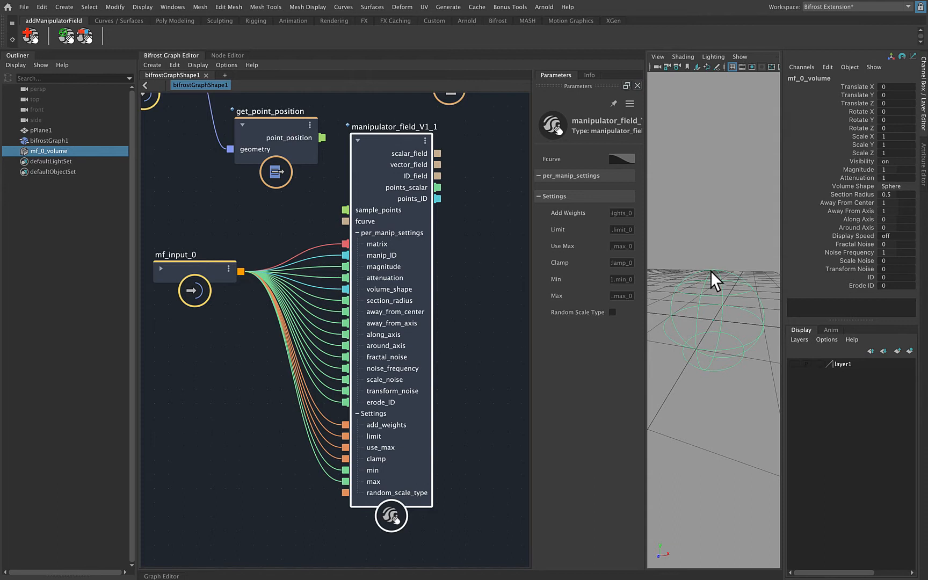
pyautogui.keyDown('alt'); pyautogui.moveTo(746, 309); pyautogui.dragTo(730, 311); pyautogui.keyUp('alt')
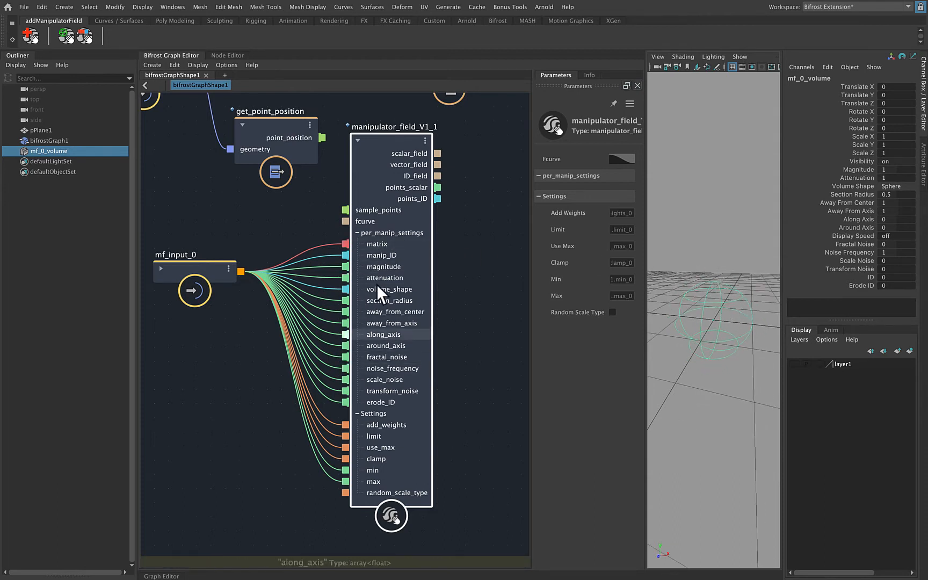
# Step: Collapse both port groups on the manipulator field node, and hide the Outliner and widen the viewport
pyautogui.click(357, 232)
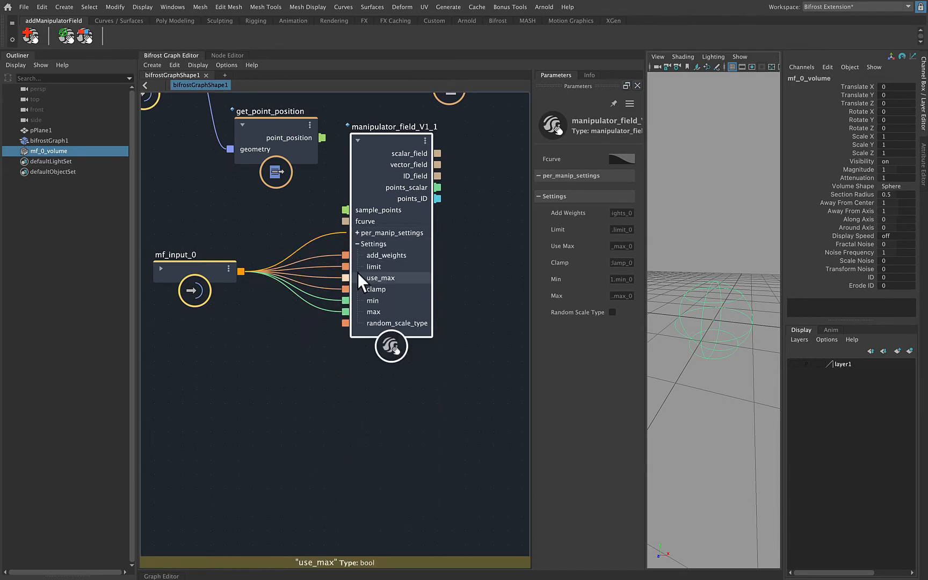
pyautogui.click(357, 244)
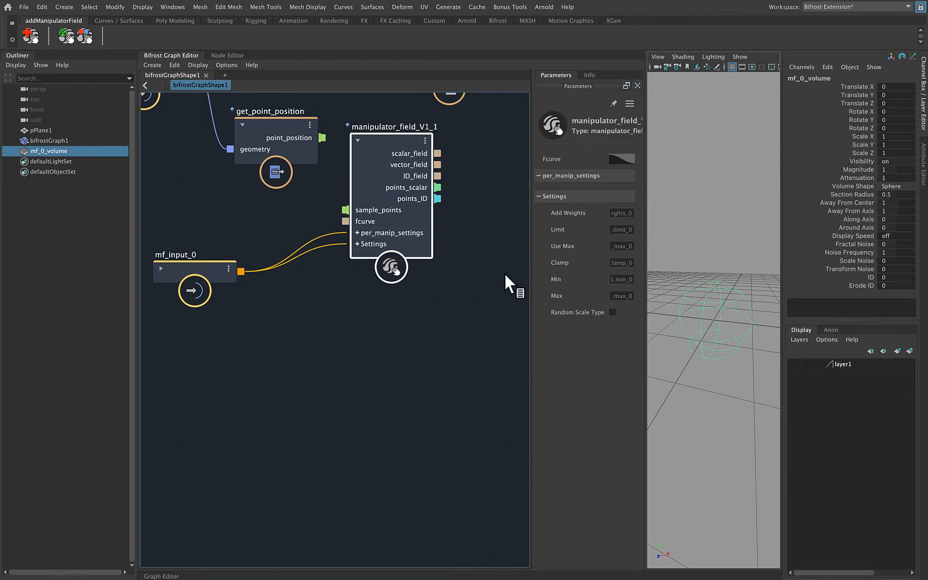
pyautogui.click(10, 56)
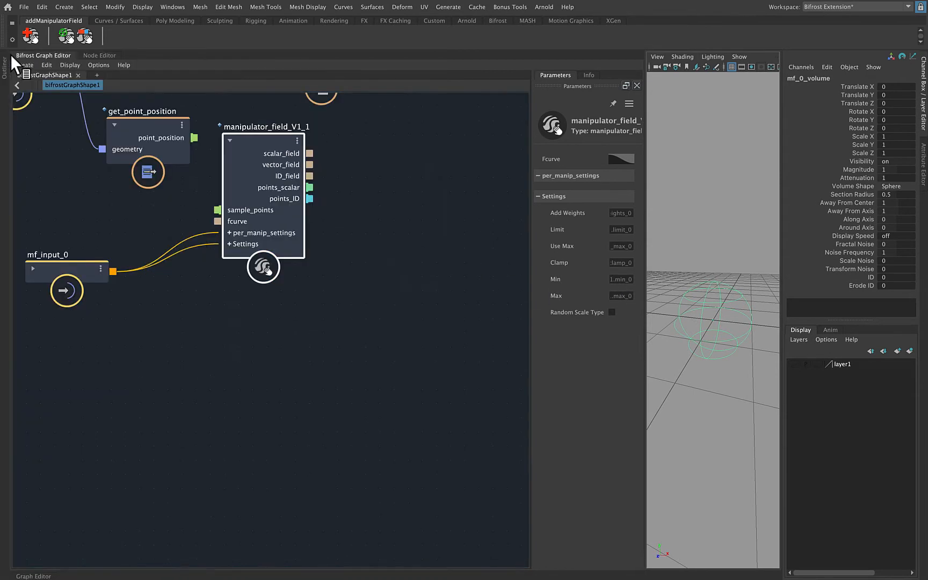
pyautogui.moveTo(643, 322); pyautogui.dragTo(516, 344)
# Step: Examine the mf_0_volume sphere in the viewport and its volume speed attributes in the Attribute Editor
pyautogui.keyDown('alt'); pyautogui.moveTo(600, 353); pyautogui.dragTo(632, 360); pyautogui.keyUp('alt')
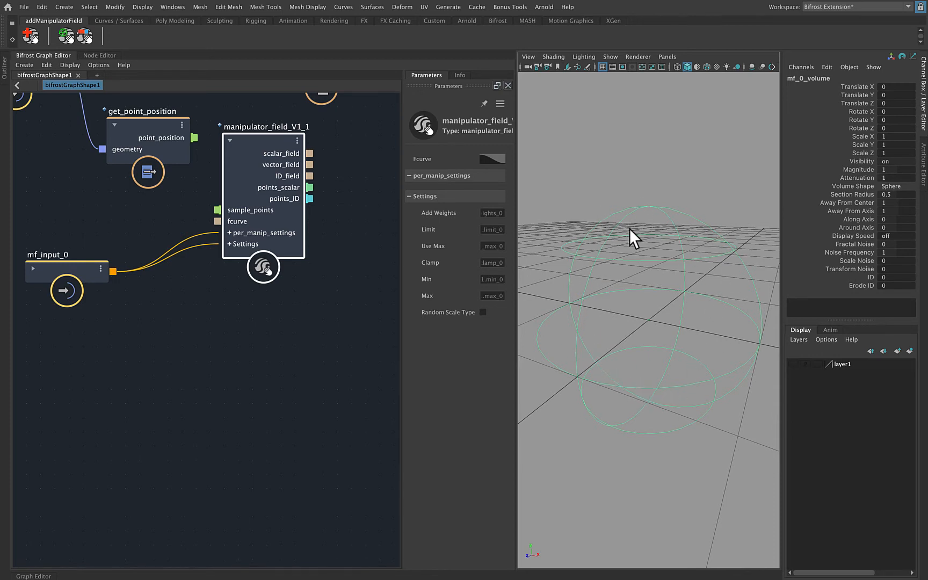
pyautogui.keyDown('alt'); pyautogui.moveTo(653, 327); pyautogui.dragTo(660, 323); pyautogui.keyUp('alt')
pyautogui.keyDown('alt'); pyautogui.moveTo(660, 323); pyautogui.dragTo(599, 329, button='right'); pyautogui.keyUp('alt')
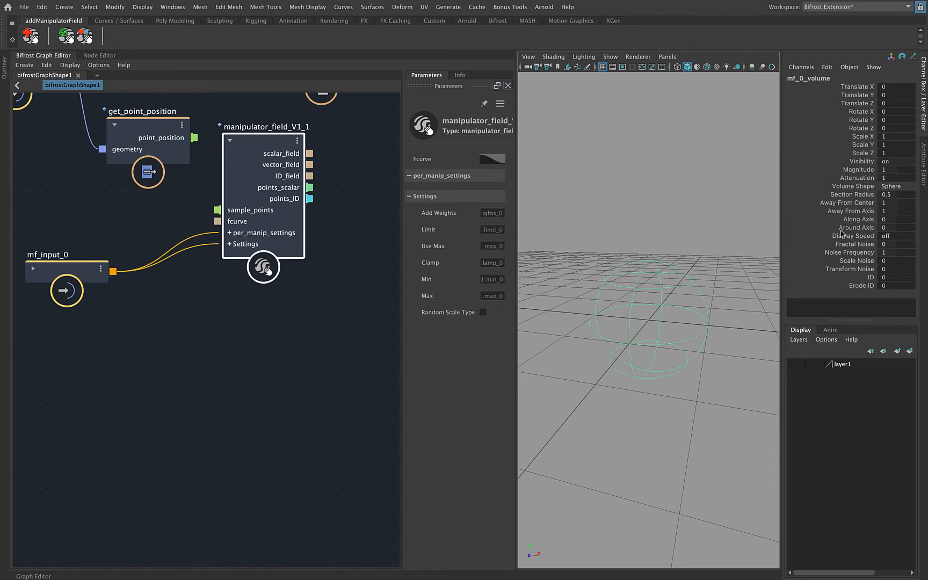
pyautogui.click(925, 166)
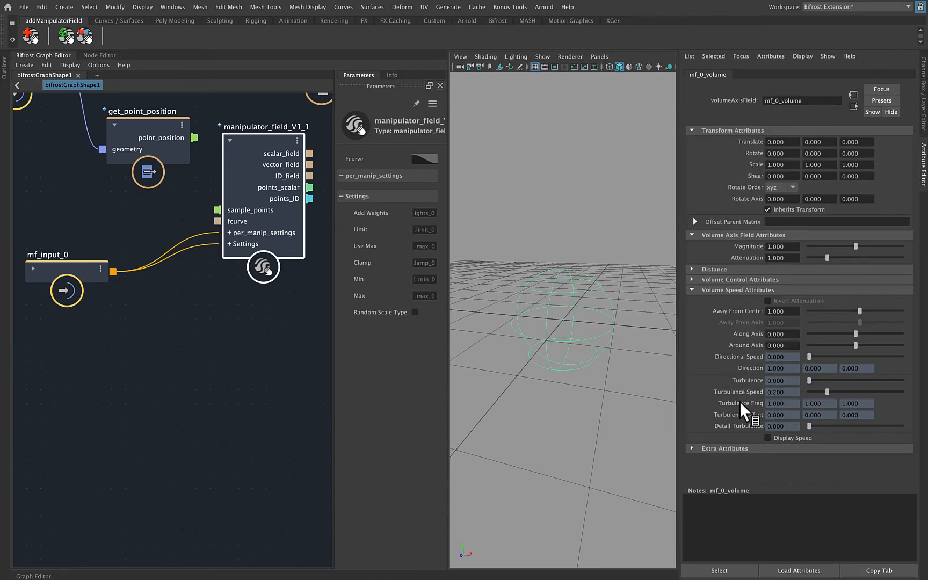
pyautogui.click(924, 137)
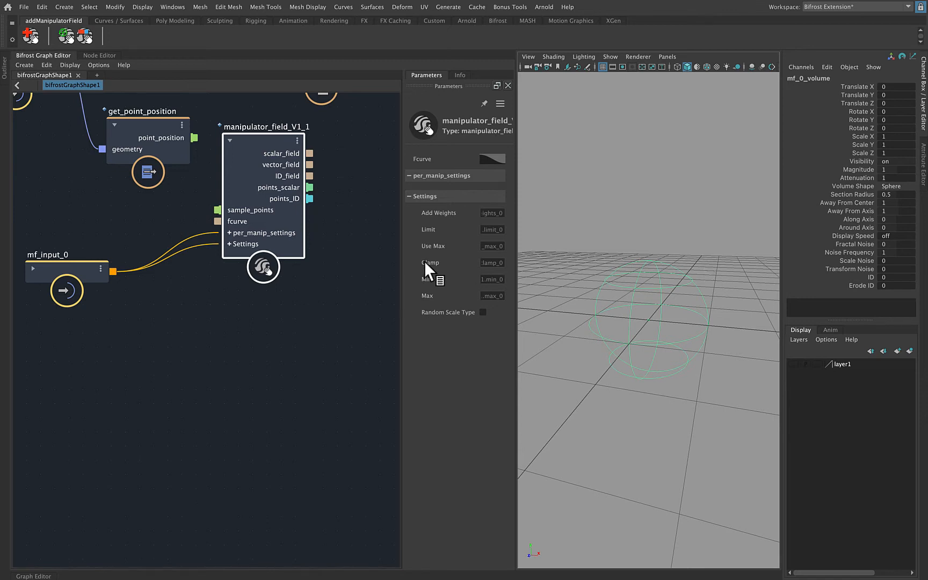
# Step: Move the manipulator field node lower, and shift the input and get_point_position nodes farther away from set_point_position
pyautogui.moveTo(264, 343); pyautogui.dragTo(284, 455, button='middle')
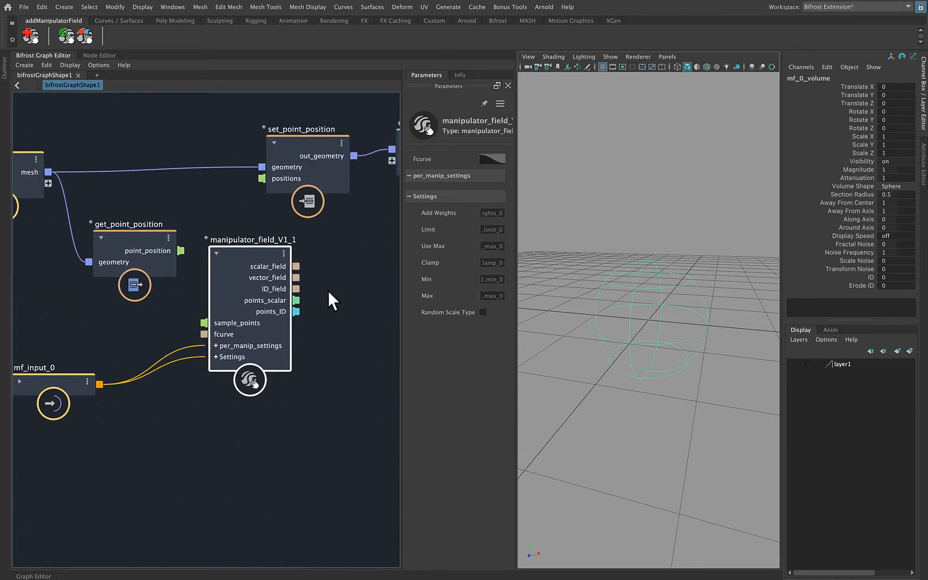
pyautogui.moveTo(328, 291); pyautogui.dragTo(275, 288, button='middle')
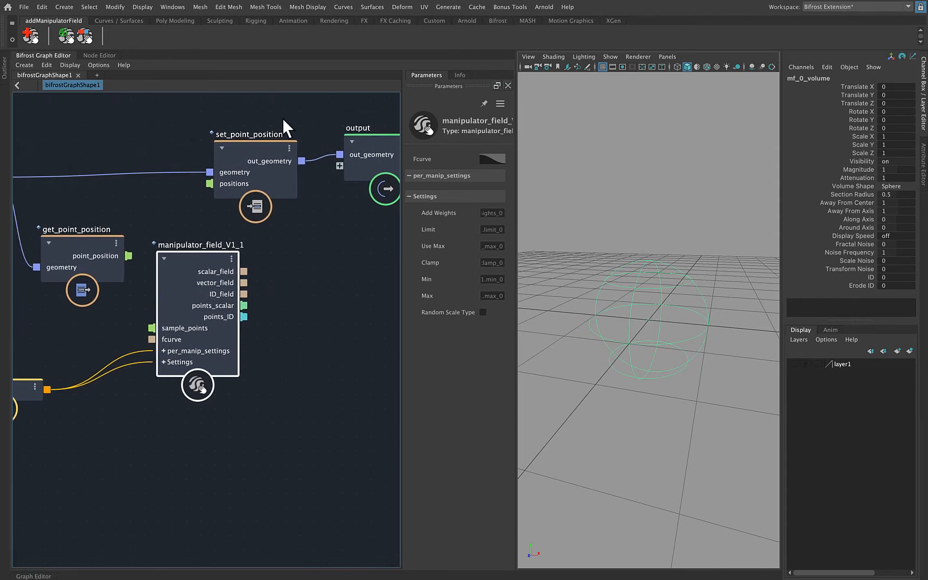
pyautogui.moveTo(191, 259); pyautogui.dragTo(193, 328)
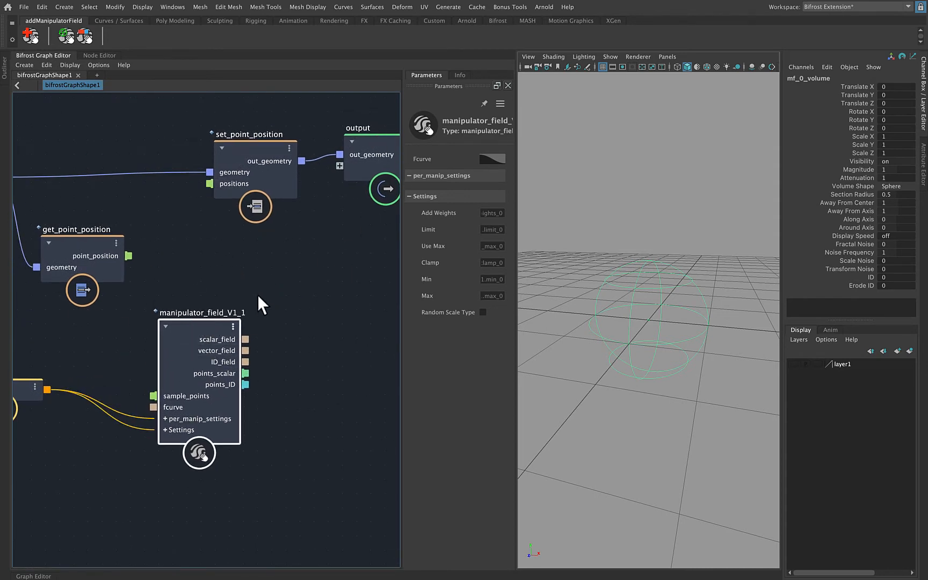
pyautogui.moveTo(193, 275); pyautogui.dragTo(276, 267, button='middle')
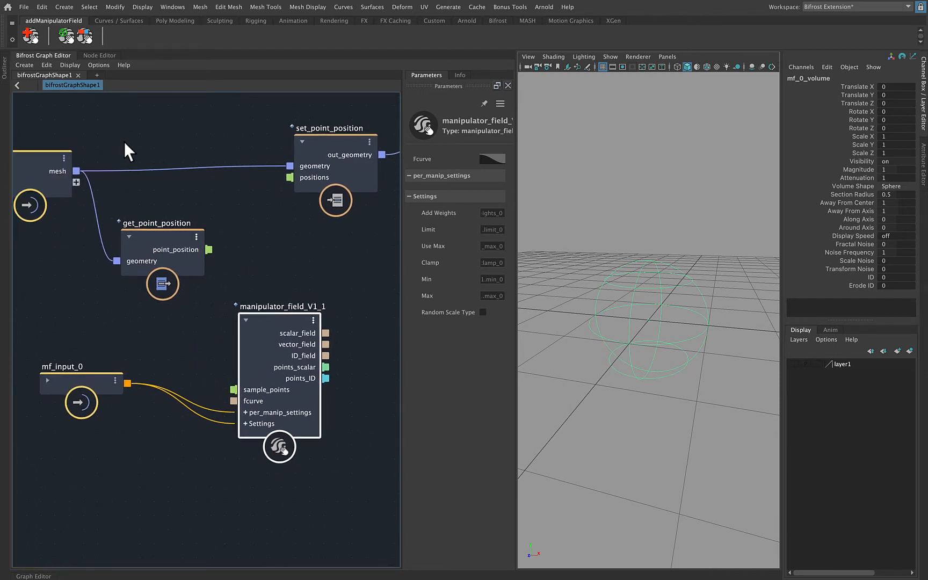
pyautogui.moveTo(50, 116); pyautogui.dragTo(87, 223)
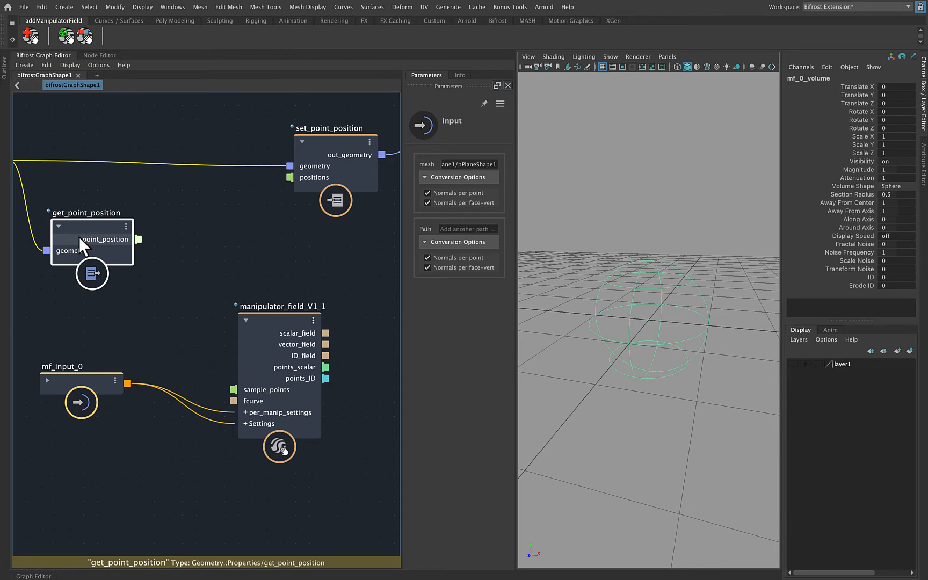
pyautogui.click(213, 240)
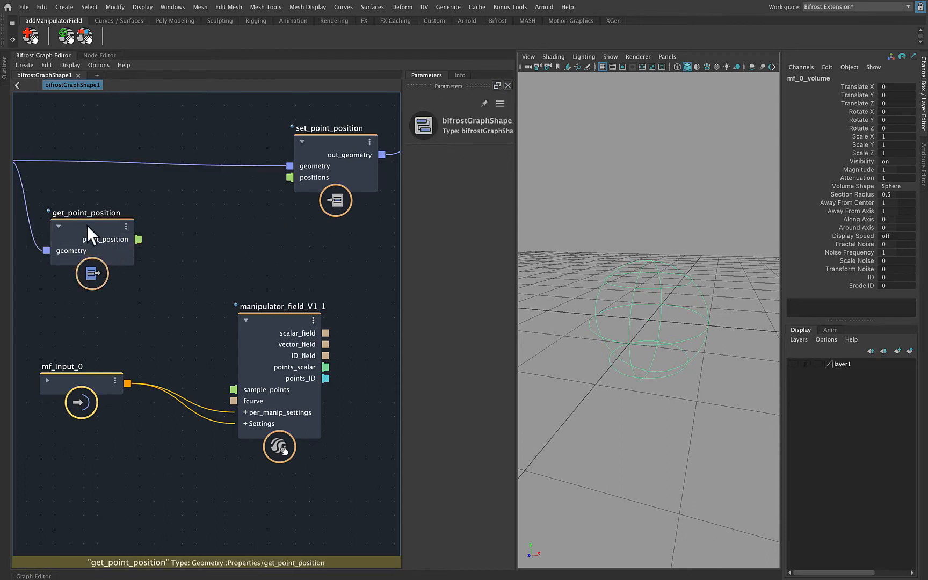
# Step: Connect point_position to the manipulator field's sample_points, and move that node together with mf_input_0 closer beneath get_point_position
pyautogui.moveTo(138, 240); pyautogui.dragTo(228, 390)
pyautogui.moveTo(261, 442); pyautogui.dragTo(262, 444)
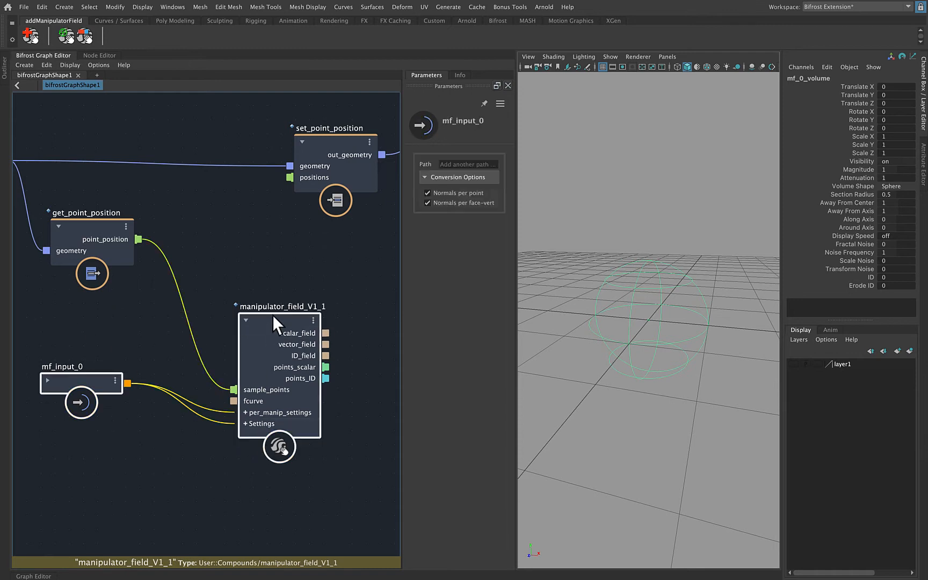
pyautogui.moveTo(272, 315); pyautogui.dragTo(192, 307)
# Step: Create an add node that sums get_point_position's point_position output and the manipulator field's points_scalar output
pyautogui.keyDown('alt'); pyautogui.moveTo(280, 248); pyautogui.dragTo(210, 273, button='middle'); pyautogui.keyUp('alt')
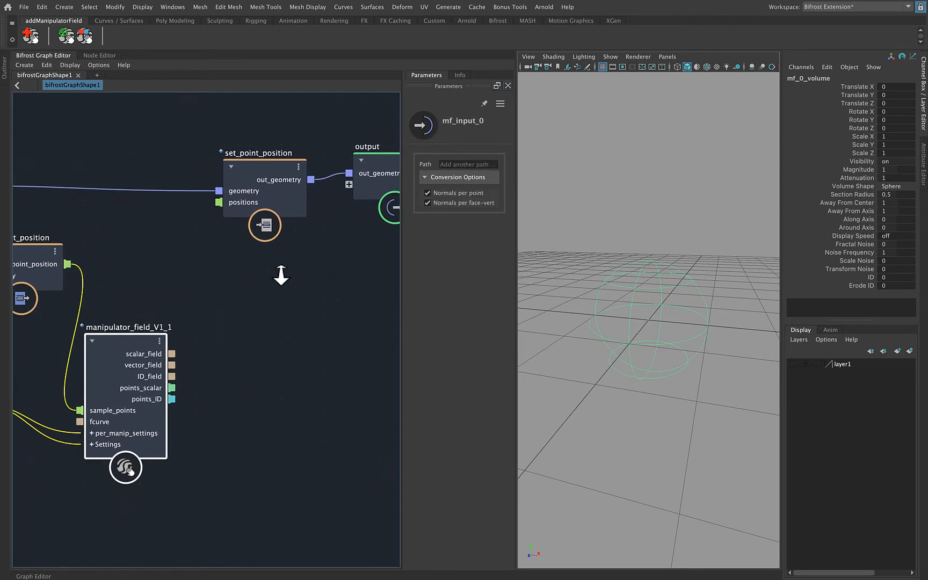
pyautogui.keyDown('alt'); pyautogui.moveTo(280, 276); pyautogui.dragTo(244, 277, button='right'); pyautogui.keyUp('alt')
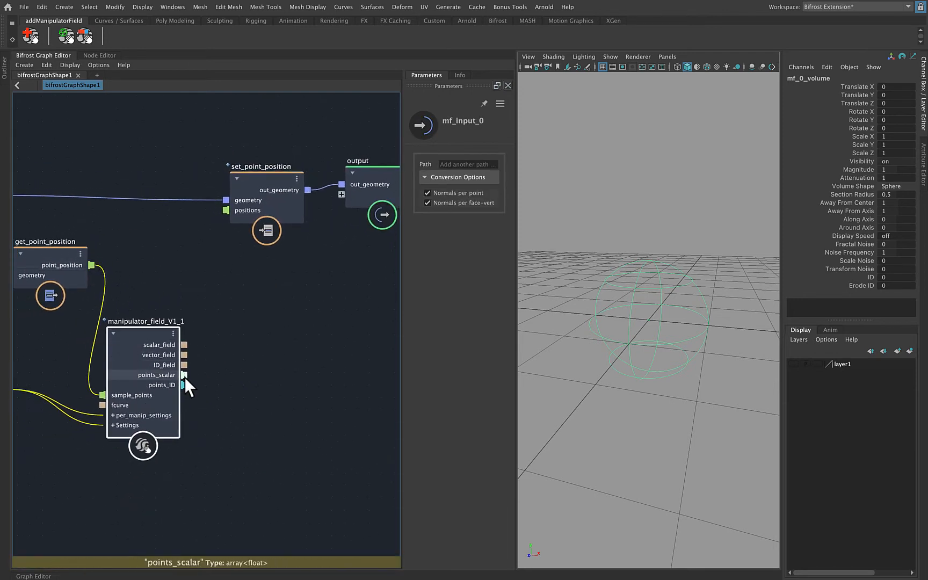
pyautogui.moveTo(106, 266); pyautogui.dragTo(256, 279)
pyautogui.write('add')
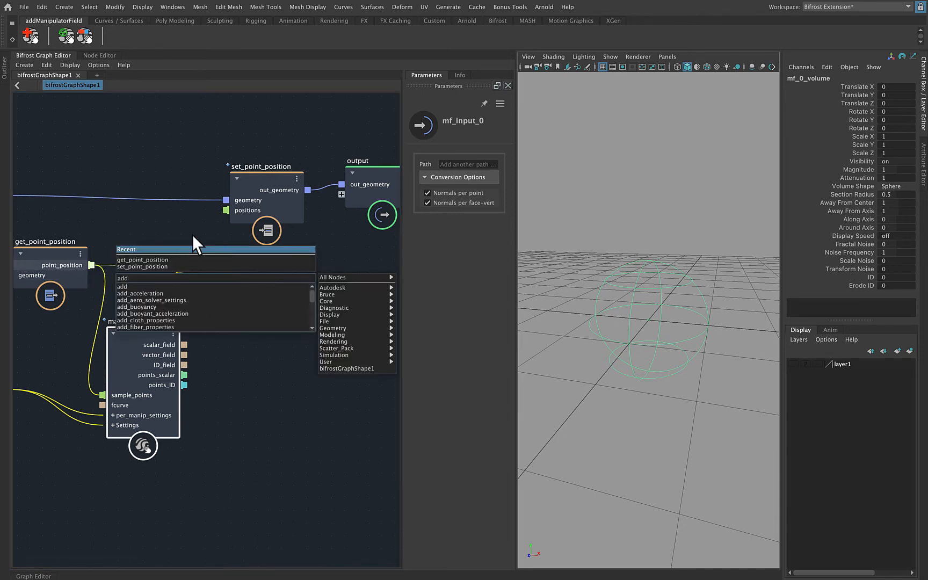
pyautogui.click(187, 286)
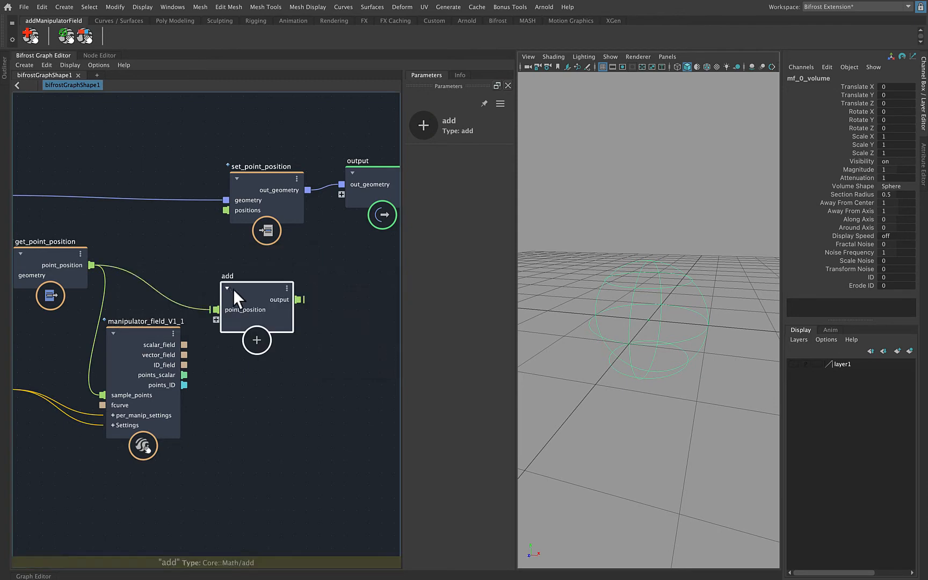
pyautogui.keyDown('alt'); pyautogui.moveTo(102, 391); pyautogui.dragTo(215, 386, button='right'); pyautogui.keyUp('alt')
pyautogui.keyDown('alt'); pyautogui.moveTo(282, 382); pyautogui.dragTo(249, 341, button='middle'); pyautogui.keyUp('alt')
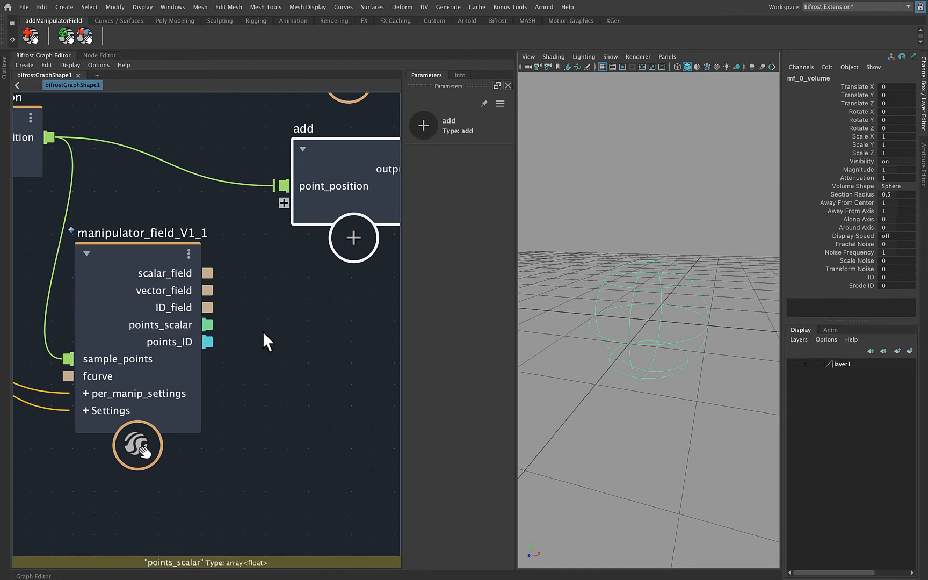
pyautogui.moveTo(207, 325); pyautogui.dragTo(280, 208)
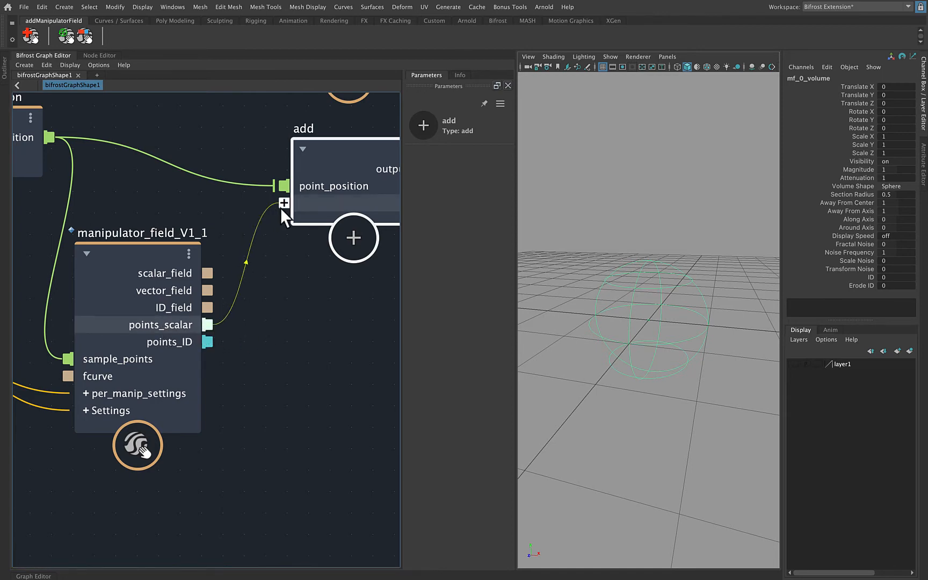
# Step: Move set_point_position and output beyond the add node, and connect the add output to set_point_position's positions input
pyautogui.keyDown('alt'); pyautogui.moveTo(340, 336); pyautogui.dragTo(271, 278, button='right'); pyautogui.keyUp('alt')
pyautogui.keyDown('alt'); pyautogui.moveTo(271, 243); pyautogui.dragTo(131, 275, button='middle'); pyautogui.keyUp('alt')
pyautogui.click(214, 190)
pyautogui.moveTo(191, 142); pyautogui.dragTo(290, 201)
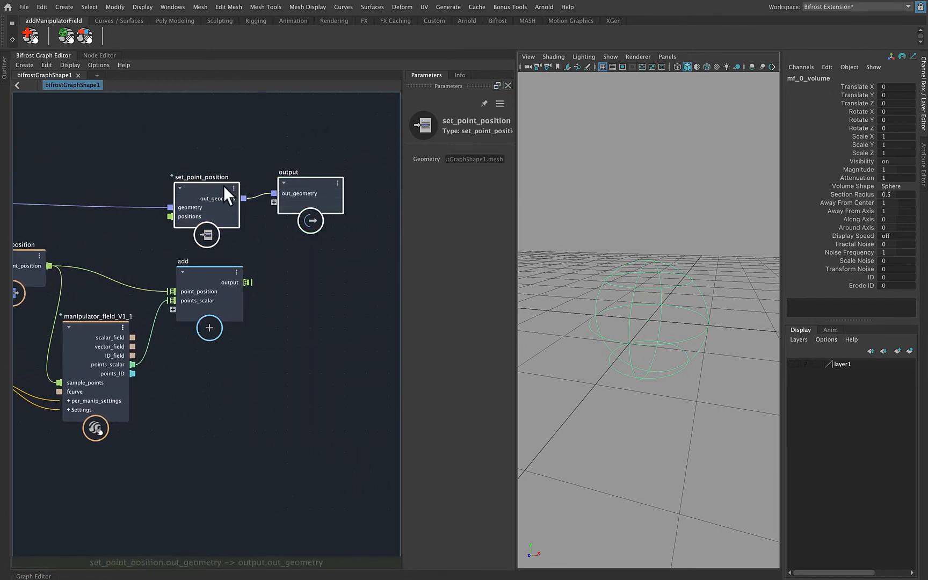
pyautogui.moveTo(202, 188); pyautogui.dragTo(306, 190)
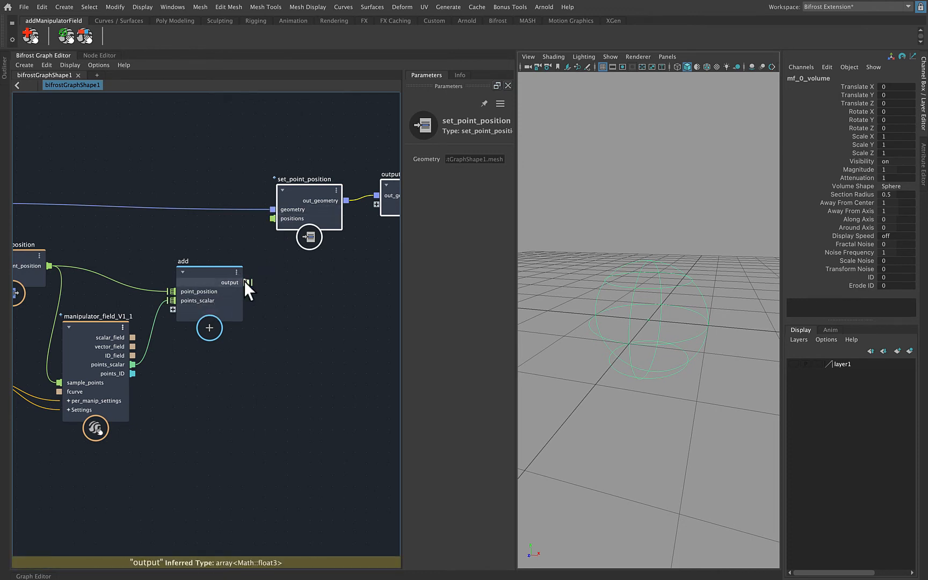
pyautogui.moveTo(248, 282); pyautogui.dragTo(272, 218)
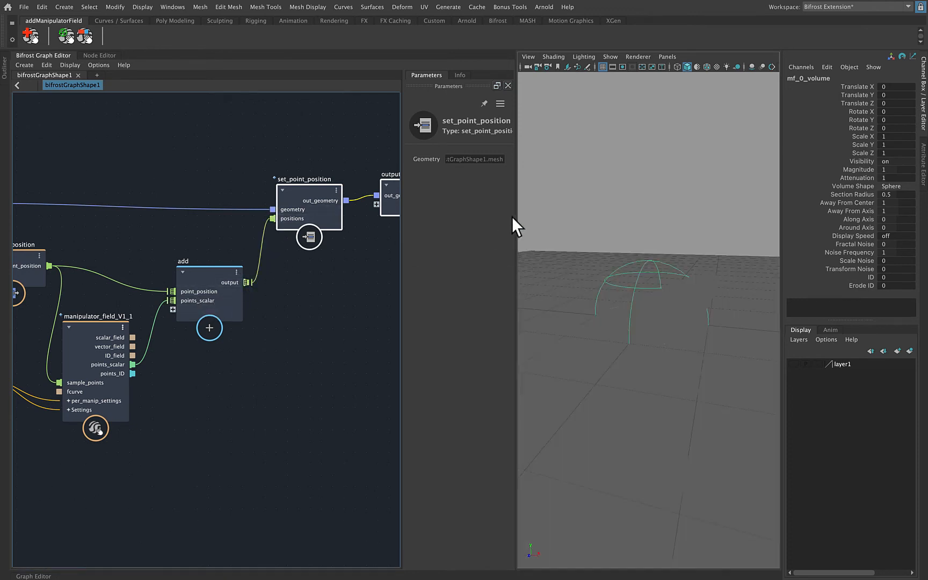
pyautogui.keyDown('alt'); pyautogui.moveTo(665, 255); pyautogui.dragTo(652, 256); pyautogui.keyUp('alt')
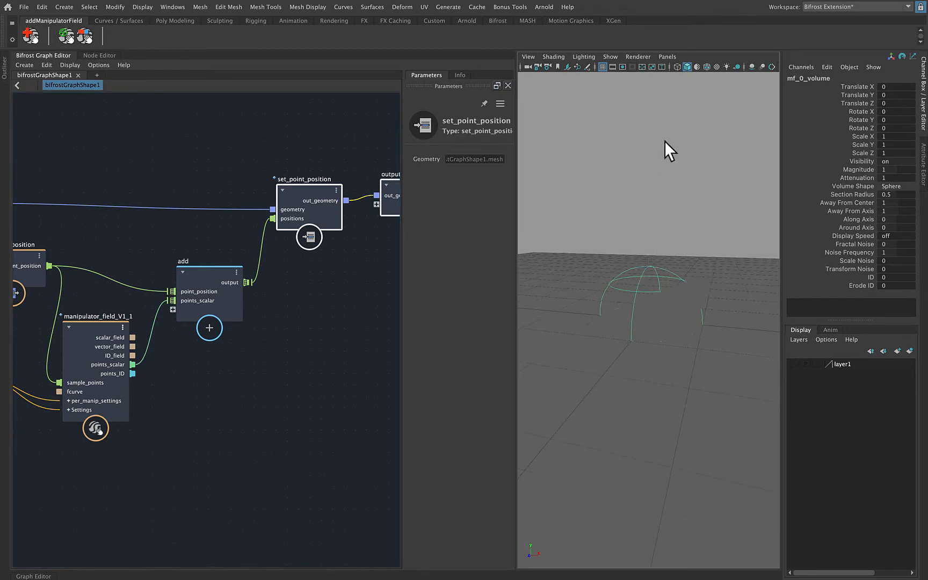
# Step: Move the output node farther away from set_point_position to make room between the two nodes
pyautogui.keyDown('alt'); pyautogui.moveTo(669, 141); pyautogui.dragTo(642, 251); pyautogui.keyUp('alt')
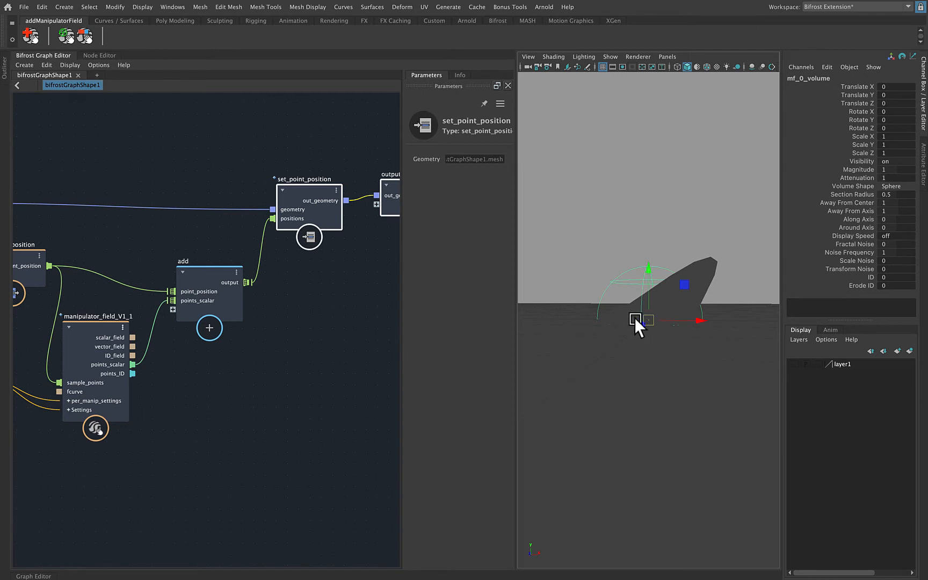
pyautogui.keyDown('alt'); pyautogui.moveTo(634, 318); pyautogui.dragTo(642, 344); pyautogui.keyUp('alt')
pyautogui.moveTo(653, 296)
pyautogui.keyDown('alt'); pyautogui.mouseDown()
pyautogui.moveTo(650, 281)
pyautogui.moveTo(626, 284)
pyautogui.moveTo(619, 298)
pyautogui.moveTo(655, 299)
pyautogui.mouseUp(); pyautogui.keyUp('alt')
pyautogui.moveTo(360, 264); pyautogui.dragTo(195, 296, button='middle')
pyautogui.scroll(3, 195, 296)
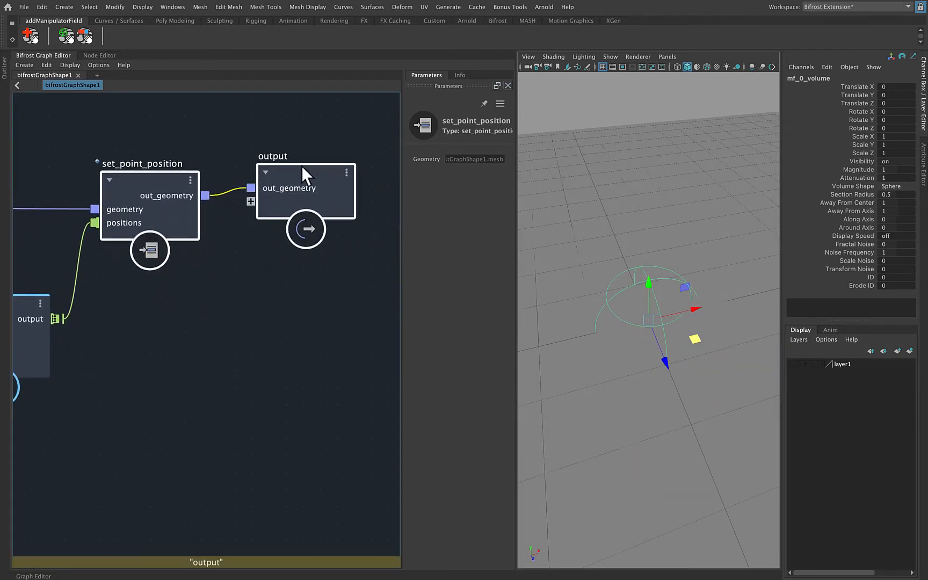
pyautogui.moveTo(302, 165); pyautogui.dragTo(421, 171)
pyautogui.click(267, 106)
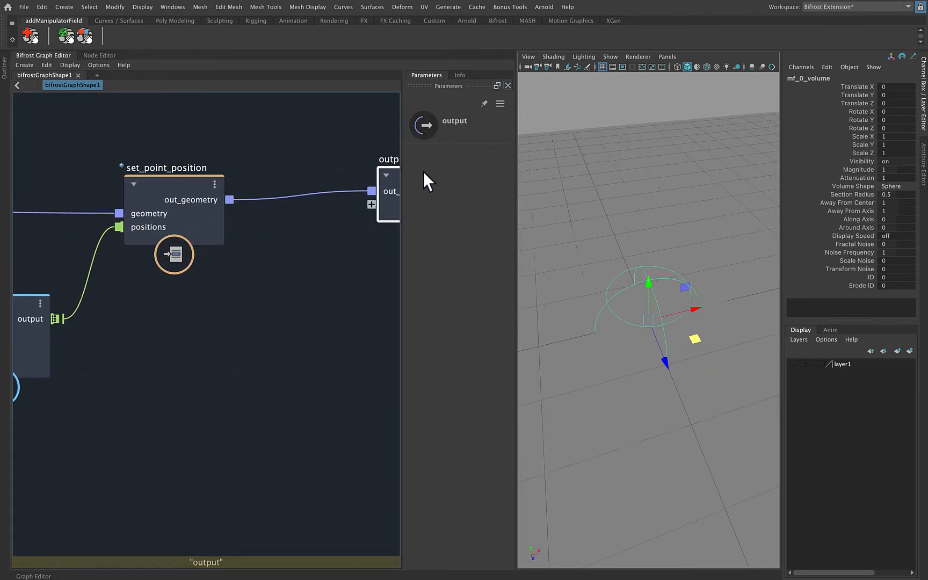
# Step: Create an update_mesh_normals node in the graph near set_point_position
pyautogui.click(311, 169)
pyautogui.press('Tab')
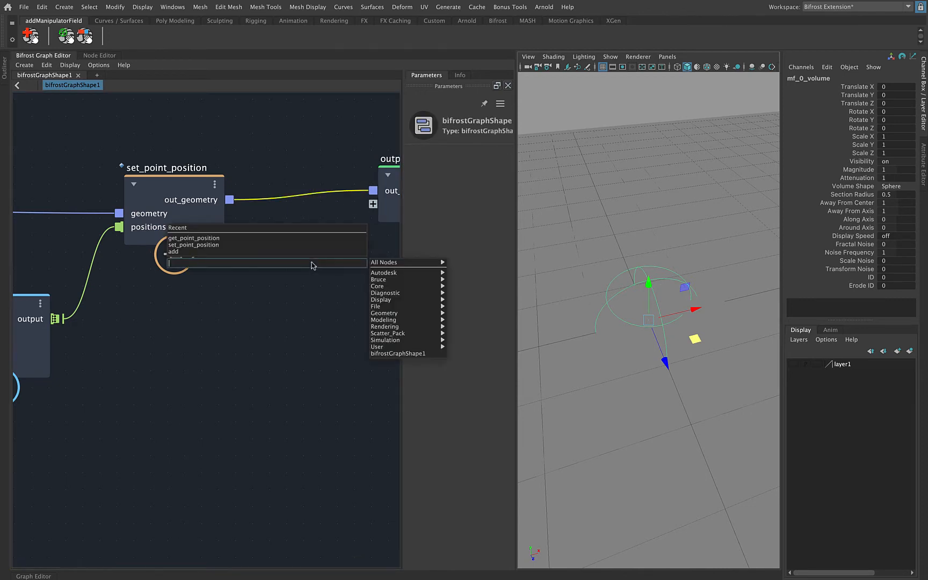
pyautogui.write('upate')
pyautogui.press('Left')
pyautogui.press('Left')
pyautogui.press('Left')
pyautogui.write('d')
pyautogui.press('Right')
pyautogui.press('Right')
pyautogui.press('Right')
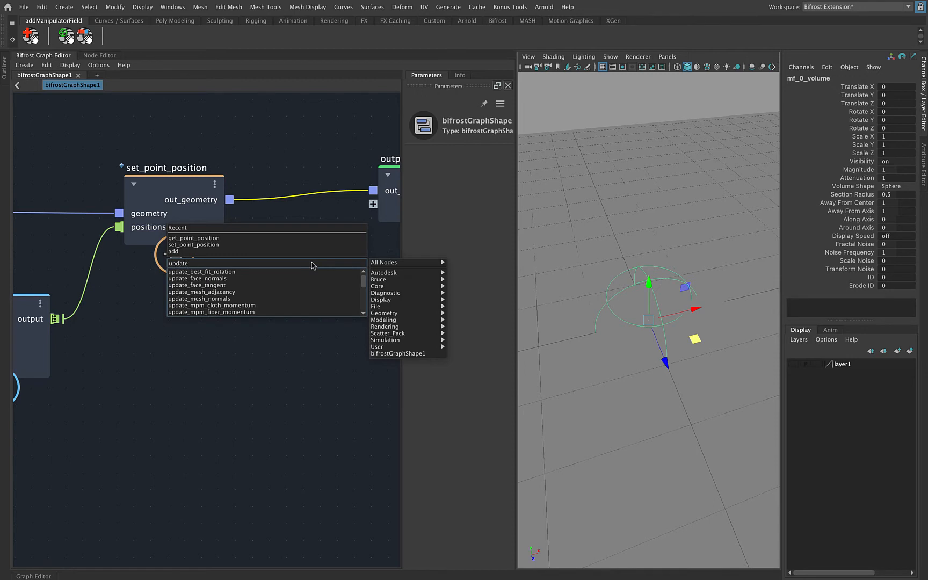
pyautogui.write('_me')
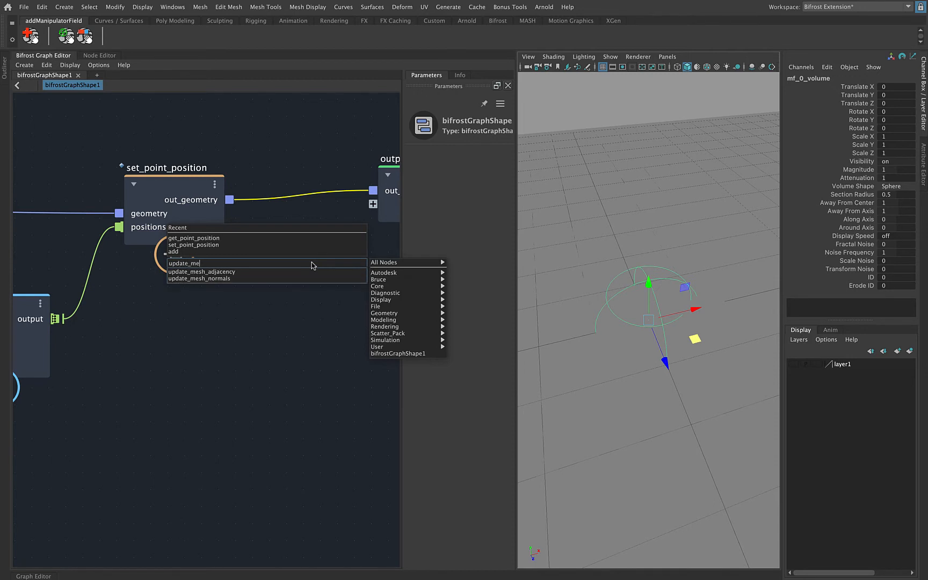
pyautogui.click(259, 280)
# Step: Insert update_mesh_normals into the connection between set_point_position and output, and shift output farther beyond it
pyautogui.moveTo(298, 276); pyautogui.dragTo(315, 153)
pyautogui.press('a')
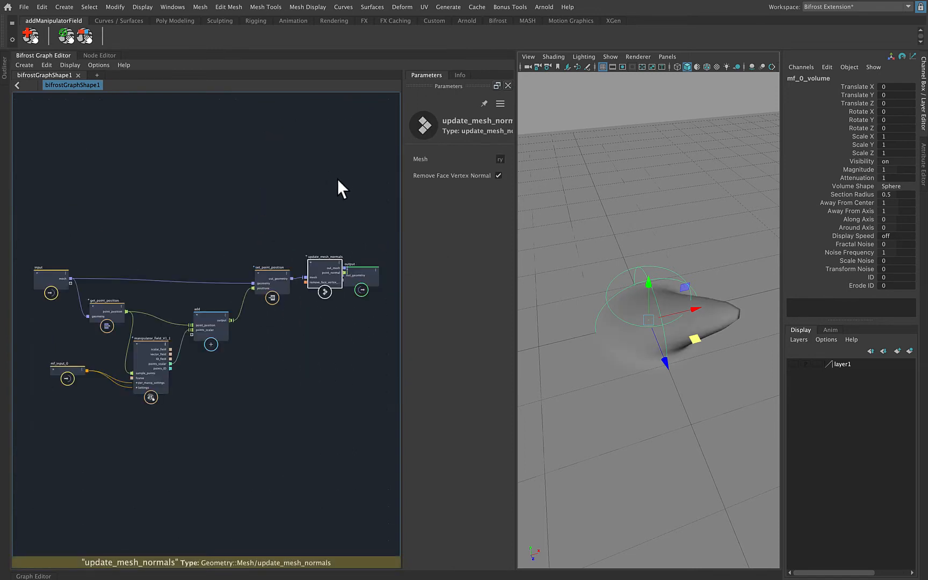
pyautogui.click(369, 268)
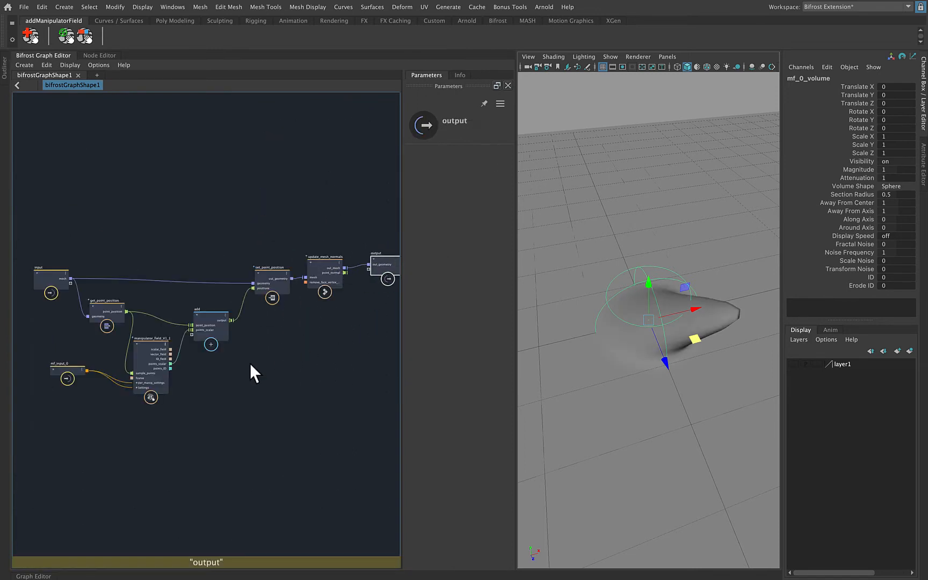
# Step: Move the mf_0_volume across the plane to about Translate X -0.427 and Translate Z 0.244
pyautogui.scroll(2, 249, 363)
pyautogui.moveTo(684, 338); pyautogui.dragTo(631, 327)
pyautogui.moveTo(647, 327); pyautogui.dragTo(614, 322)
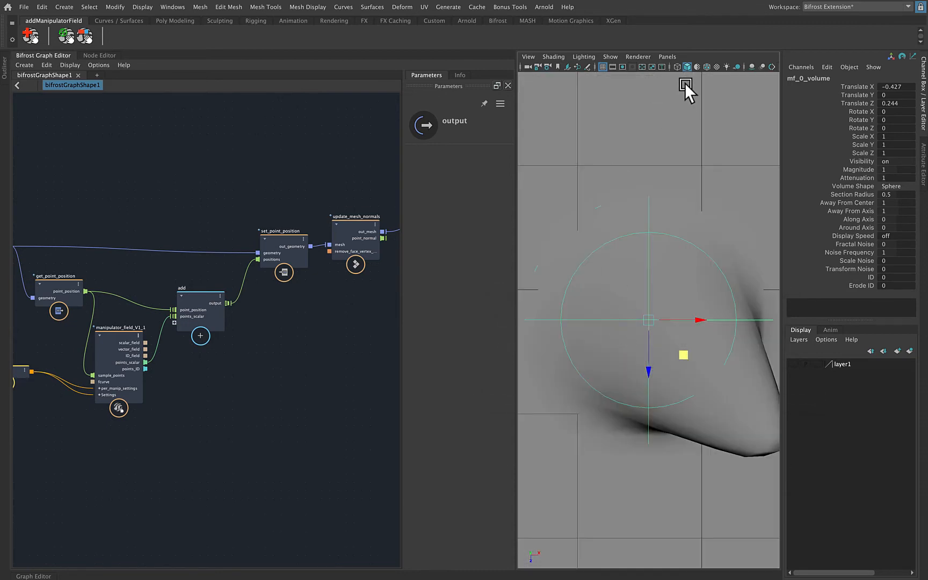
# Step: Show the wireframe over the shaded plane in the viewport
pyautogui.click(707, 67)
pyautogui.scroll(-5, 705, 263)
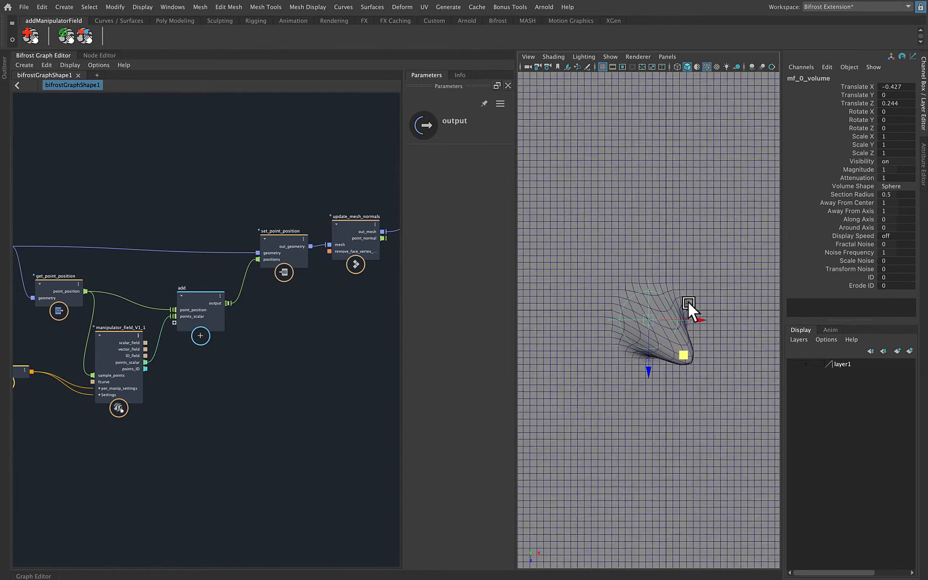
pyautogui.scroll(2, 690, 304)
# Step: Create a scalar_to_vector3 node fed by the manipulator field's points_scalar output
pyautogui.scroll(5, 249, 429)
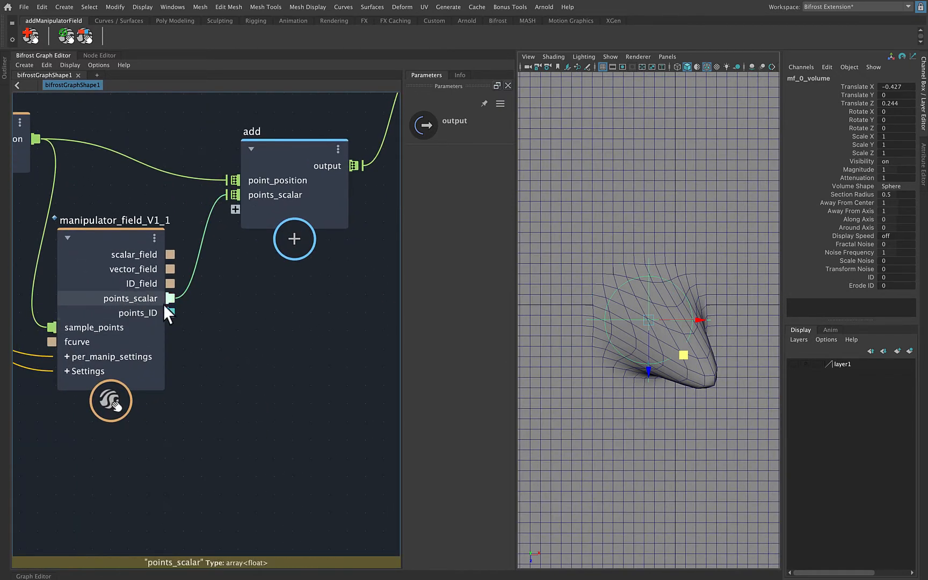
pyautogui.moveTo(249, 328); pyautogui.dragTo(290, 364, button='middle')
pyautogui.scroll(-2, 290, 363)
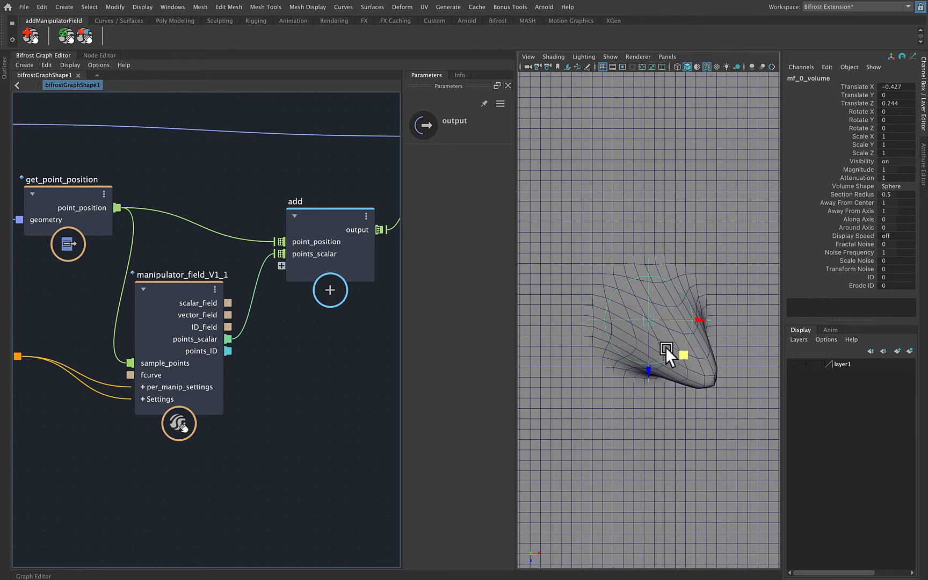
pyautogui.press('space')
pyautogui.moveTo(665, 347); pyautogui.dragTo(657, 187)
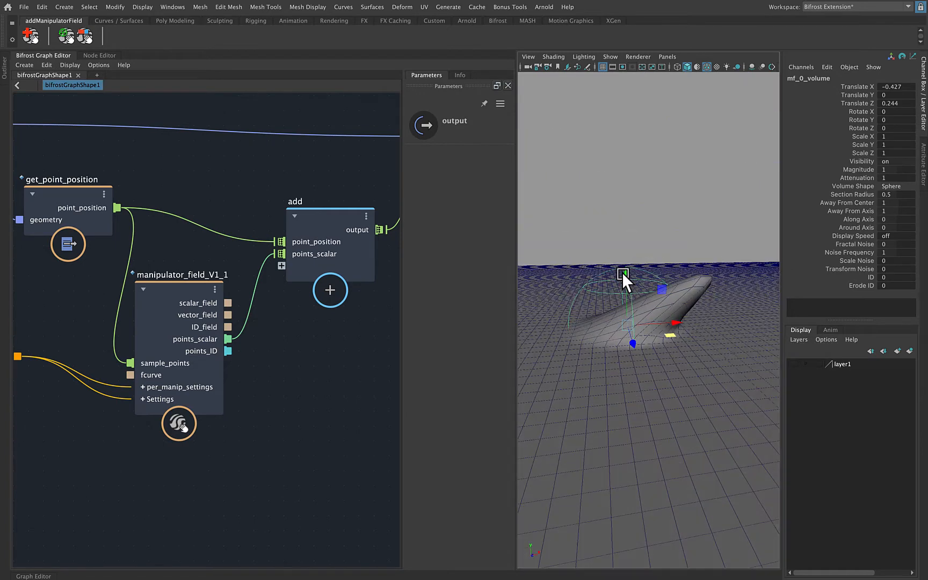
pyautogui.keyDown('alt'); pyautogui.moveTo(626, 334); pyautogui.dragTo(539, 336); pyautogui.keyUp('alt')
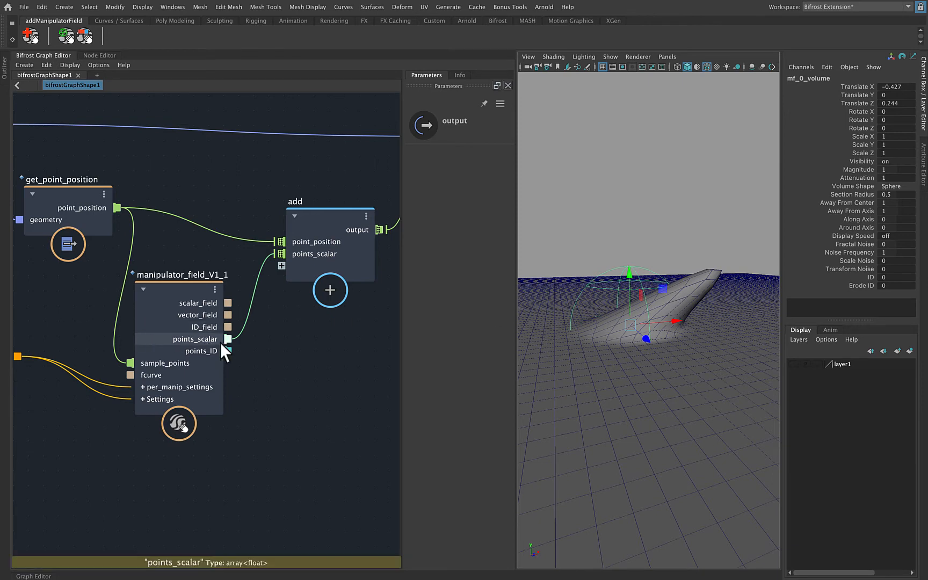
pyautogui.moveTo(229, 339); pyautogui.dragTo(303, 350)
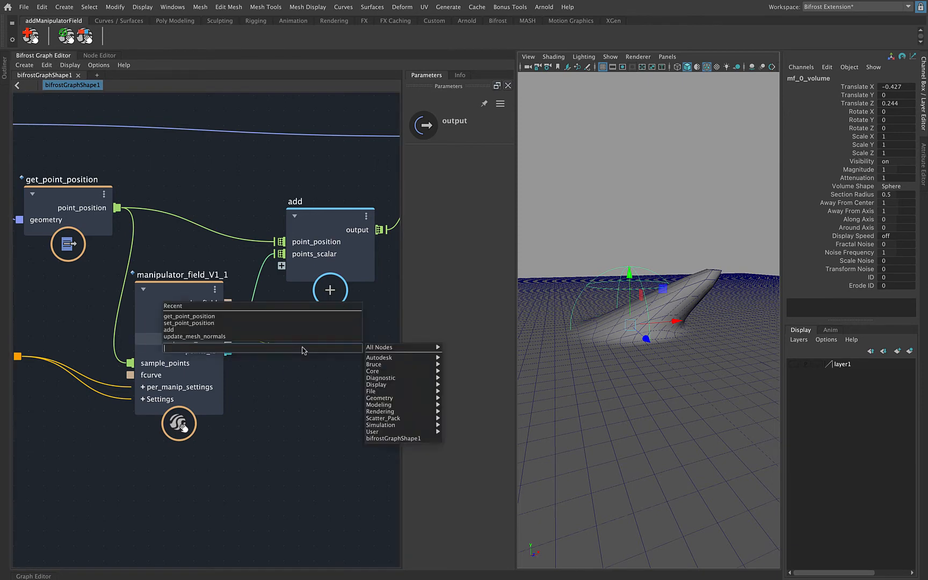
pyautogui.write('sca')
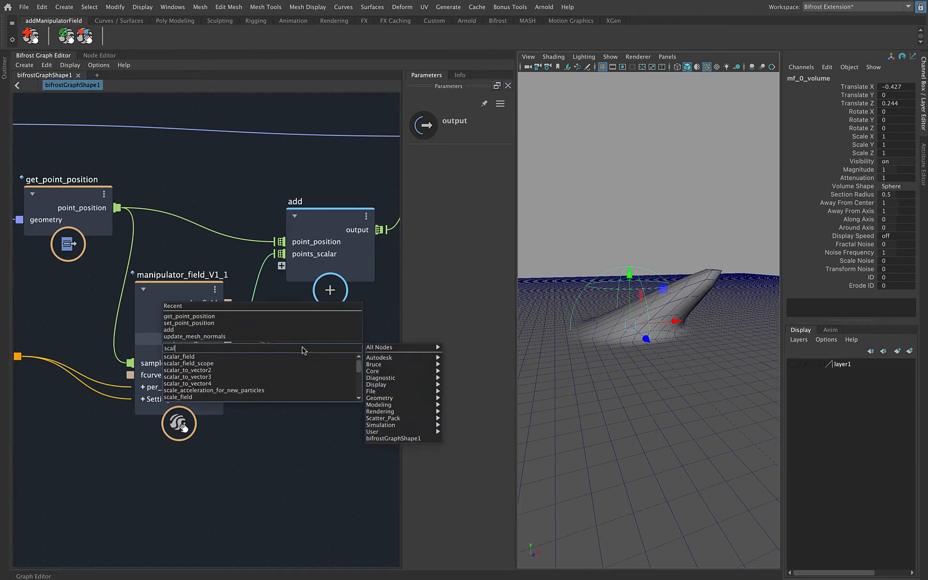
pyautogui.write('l')
pyautogui.click(269, 375)
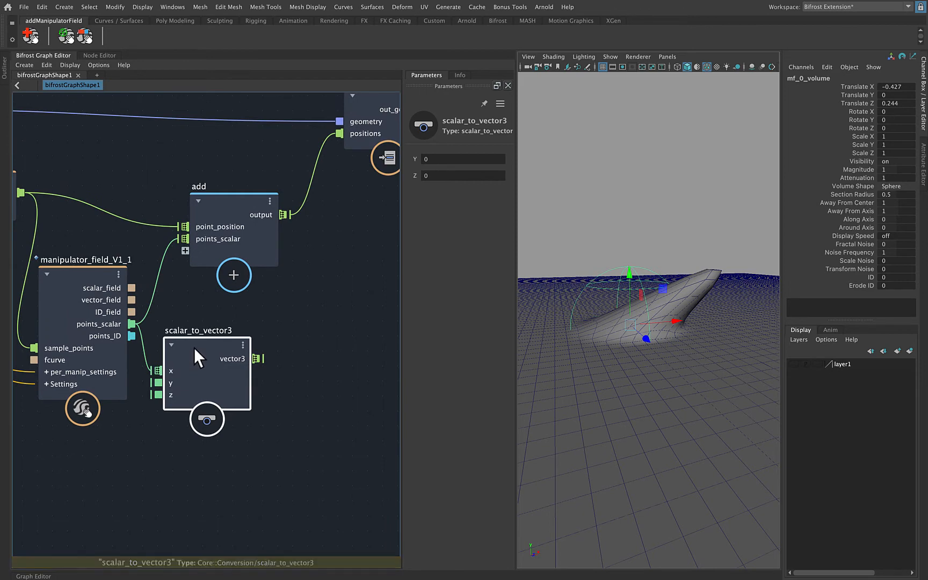
# Step: Reroute points_scalar into the y input of scalar_to_vector3, and connect its vector3 output to the add node's points_scalar input
pyautogui.moveTo(194, 348); pyautogui.dragTo(247, 322)
pyautogui.moveTo(192, 342); pyautogui.dragTo(207, 357)
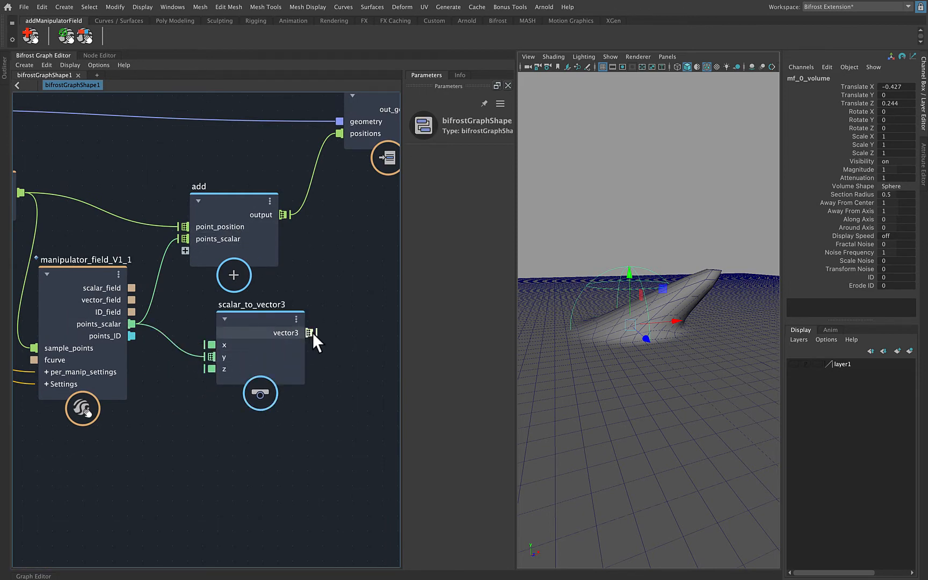
pyautogui.moveTo(313, 333); pyautogui.dragTo(181, 242)
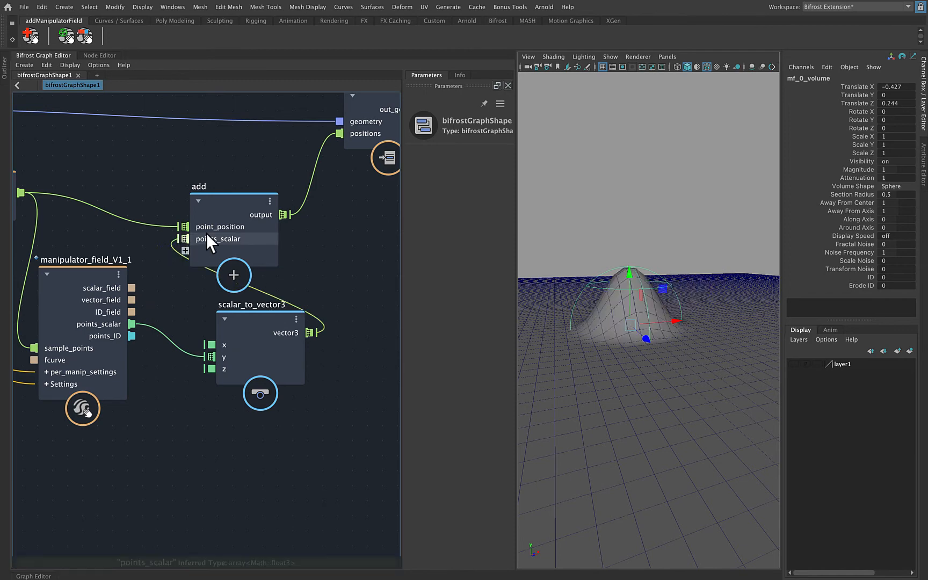
# Step: Move add, set_point_position, update_mesh_normals and output together farther away from the manipulator field node
pyautogui.keyDown('alt'); pyautogui.moveTo(354, 244); pyautogui.dragTo(281, 245, button='right'); pyautogui.keyUp('alt')
pyautogui.keyDown('alt'); pyautogui.moveTo(279, 245); pyautogui.dragTo(90, 248, button='middle'); pyautogui.keyUp('alt')
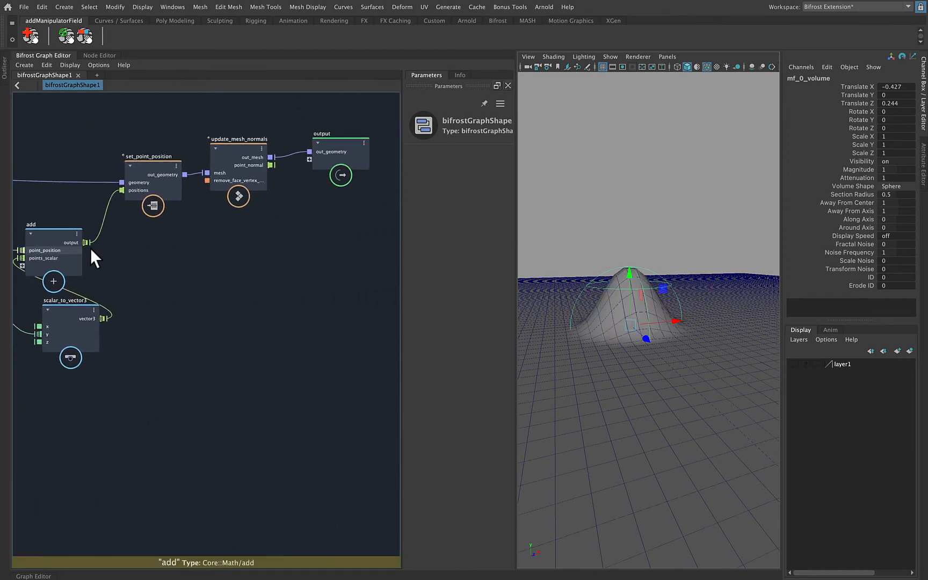
pyautogui.moveTo(70, 137); pyautogui.dragTo(384, 267)
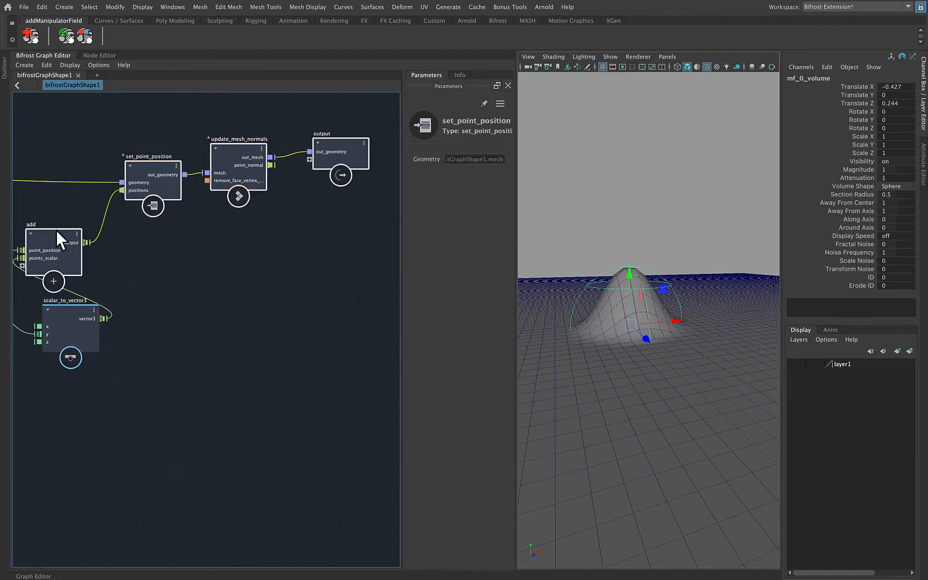
pyautogui.moveTo(53, 230); pyautogui.dragTo(131, 226)
pyautogui.click(114, 333)
# Step: Shift scalar_to_vector3, add, set_point_position, update_mesh_normals and output together slightly closer to the manipulator field node
pyautogui.keyDown('alt'); pyautogui.moveTo(114, 333); pyautogui.dragTo(303, 332, button='middle'); pyautogui.keyUp('alt')
pyautogui.keyDown('alt'); pyautogui.moveTo(282, 305); pyautogui.dragTo(202, 245, button='right'); pyautogui.keyUp('alt')
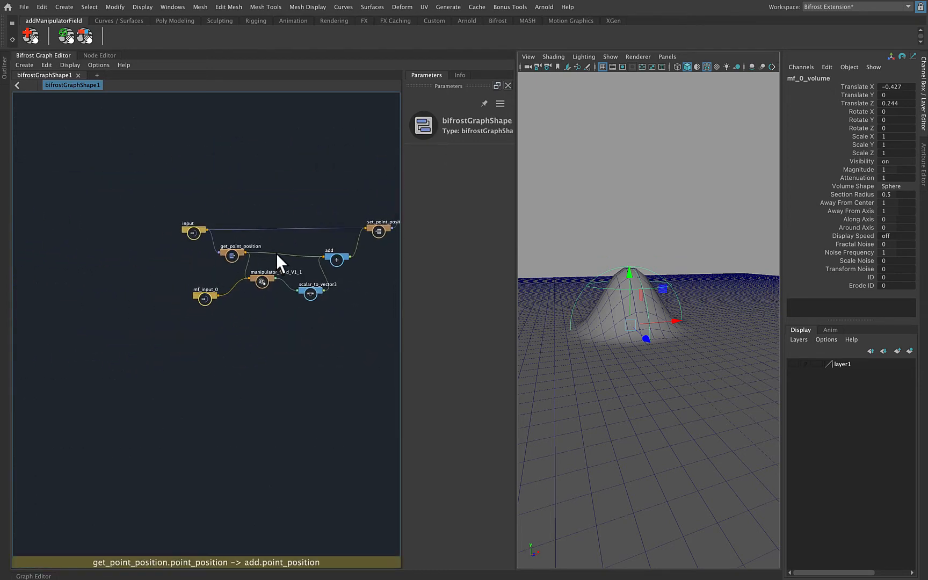
pyautogui.keyDown('alt'); pyautogui.moveTo(276, 254); pyautogui.dragTo(145, 254, button='middle'); pyautogui.keyUp('alt')
pyautogui.moveTo(181, 183); pyautogui.dragTo(379, 308)
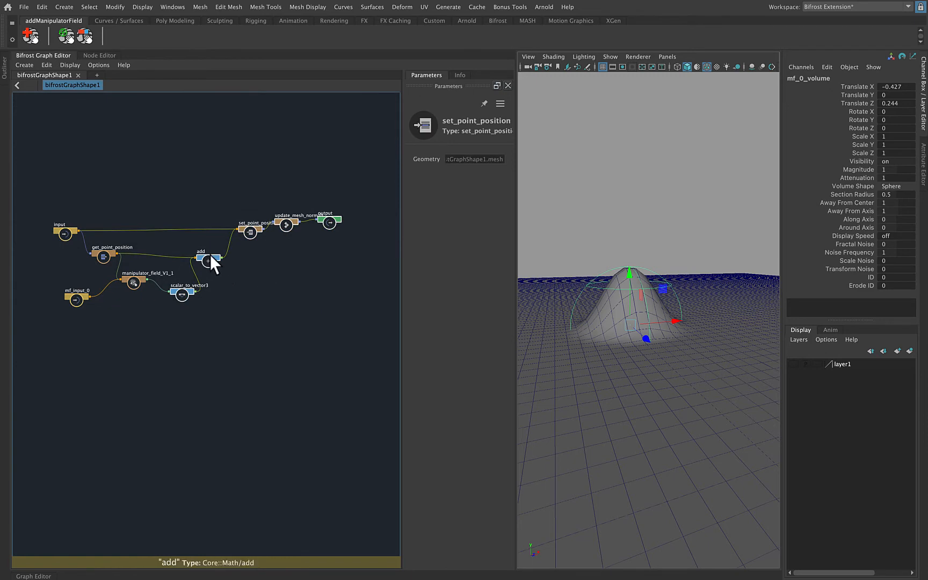
pyautogui.moveTo(209, 254); pyautogui.dragTo(202, 254)
pyautogui.click(244, 326)
pyautogui.moveTo(85, 207); pyautogui.dragTo(206, 322)
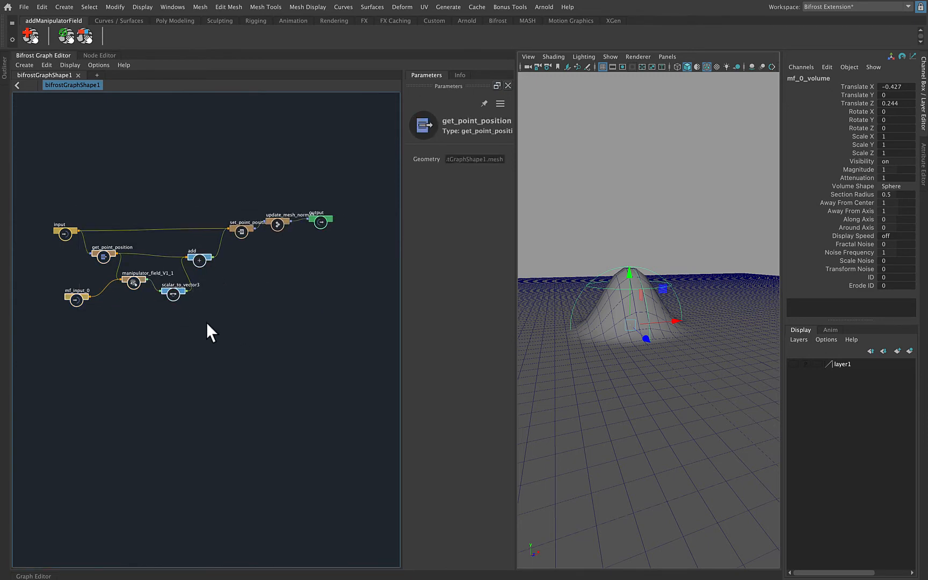
pyautogui.press('f')
pyautogui.click(203, 311)
pyautogui.keyDown('alt'); pyautogui.moveTo(216, 317); pyautogui.dragTo(276, 324, button='right'); pyautogui.keyUp('alt')
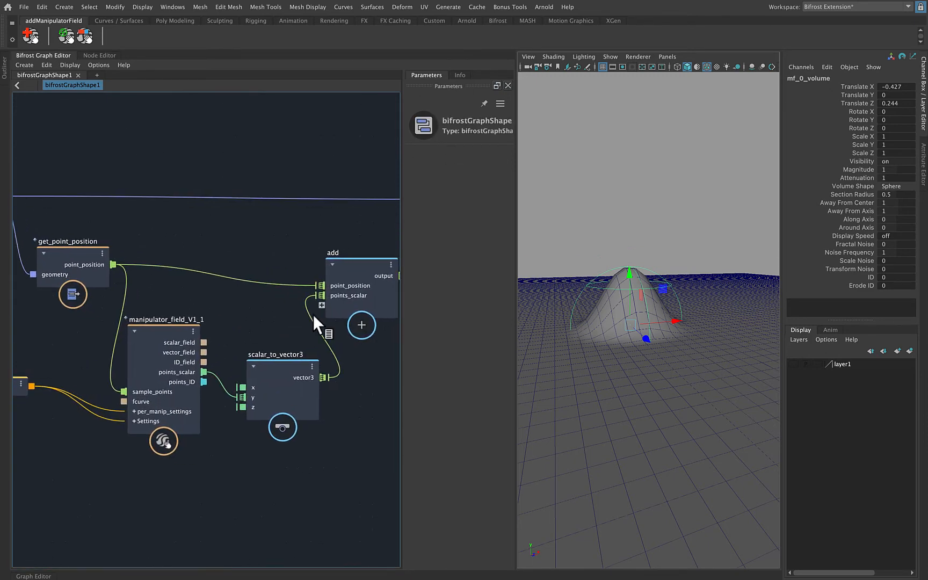
# Step: Move the mf_0_volume across the plane to about Translate X 0.068 and Translate Z -0.273
pyautogui.keyDown('alt'); pyautogui.moveTo(621, 330); pyautogui.dragTo(675, 343); pyautogui.keyUp('alt')
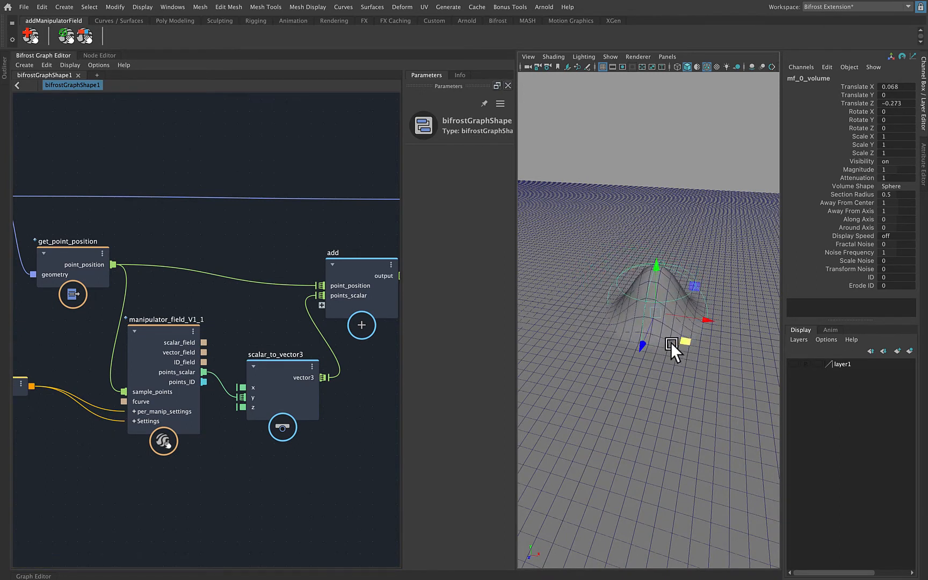
pyautogui.keyDown('alt'); pyautogui.moveTo(593, 359); pyautogui.dragTo(603, 352); pyautogui.keyUp('alt')
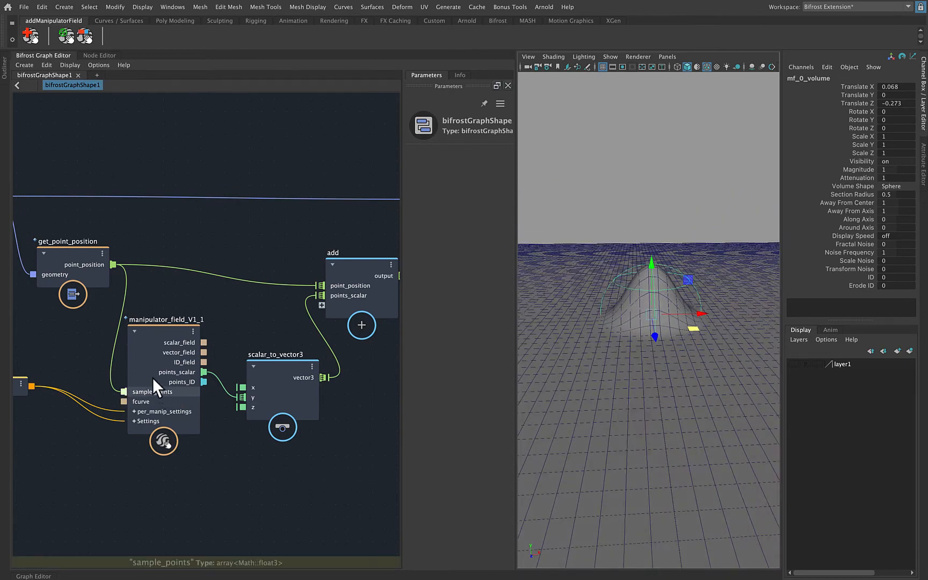
pyautogui.scroll(-5, 618, 349)
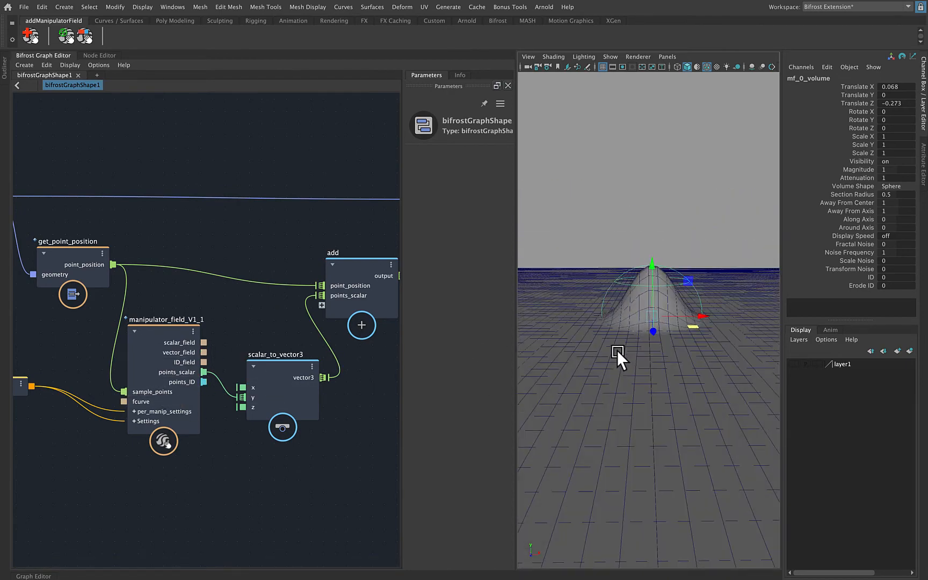
# Step: Switch to the front view and set the mf_0_volume's Scale X, Y and Z to 3
pyautogui.press('space')
pyautogui.moveTo(659, 298); pyautogui.dragTo(659, 323)
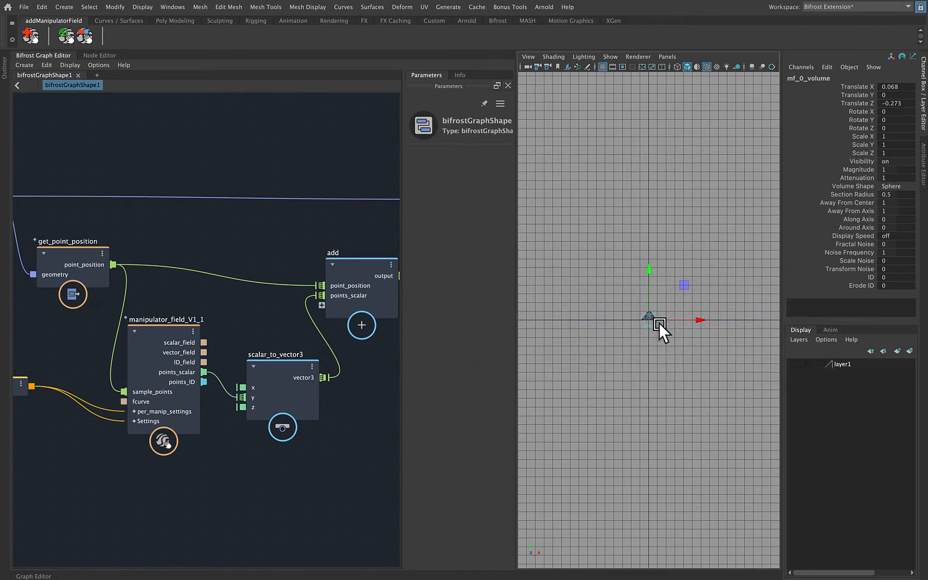
pyautogui.press('f')
pyautogui.scroll(-8, 660, 323)
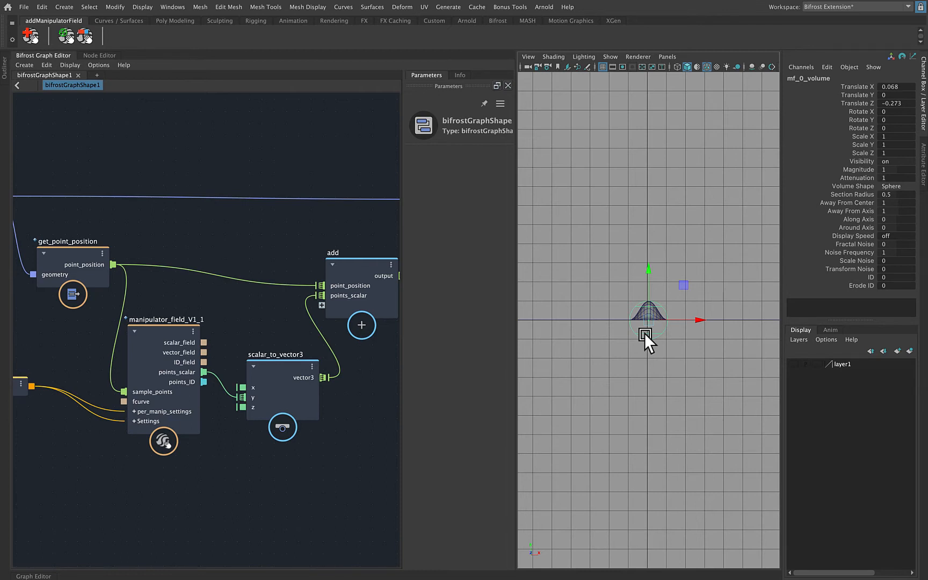
pyautogui.scroll(3, 645, 333)
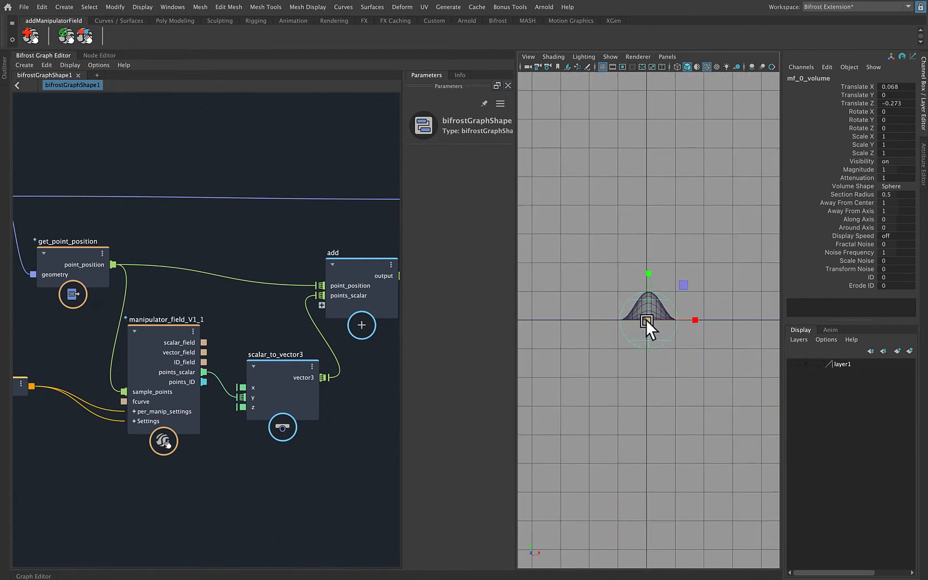
pyautogui.moveTo(646, 320); pyautogui.dragTo(695, 314)
pyautogui.hotkey('ctrl', 'z')
pyautogui.moveTo(892, 137); pyautogui.dragTo(903, 153)
pyautogui.write('3')
pyautogui.press('Return')
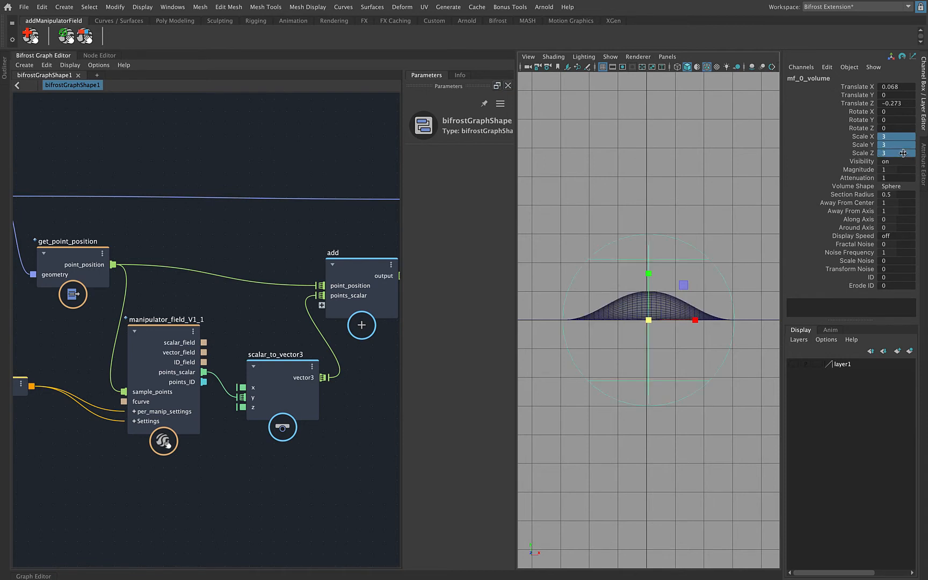
# Step: Set the mf_0_volume's Translate X, Y and Z to 0
pyautogui.scroll(3, 634, 311)
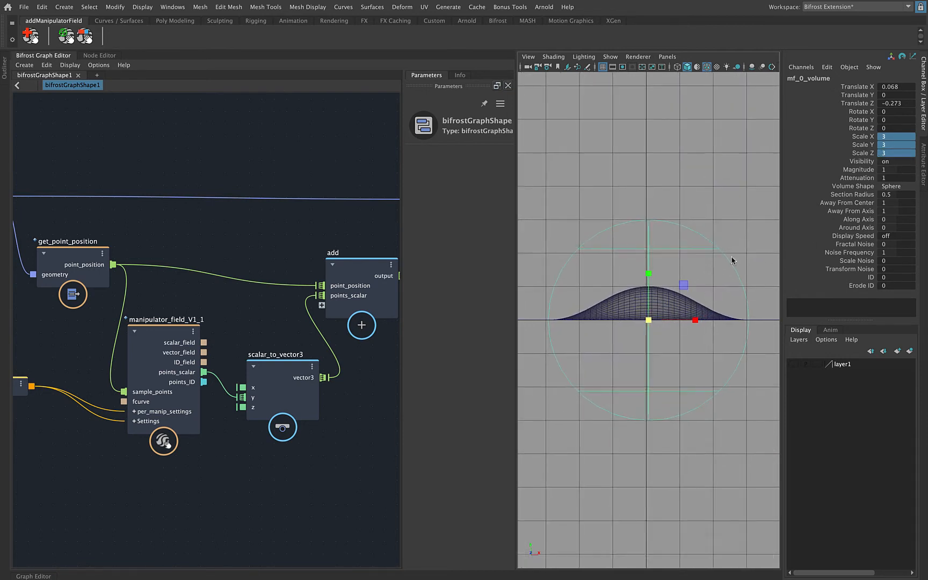
pyautogui.moveTo(890, 103); pyautogui.dragTo(899, 87)
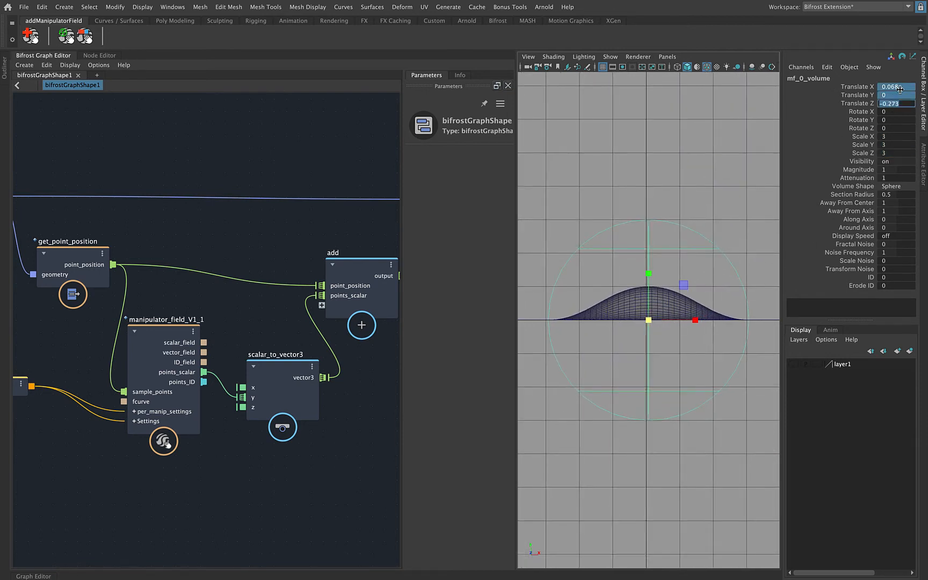
pyautogui.write('0')
pyautogui.press('Return')
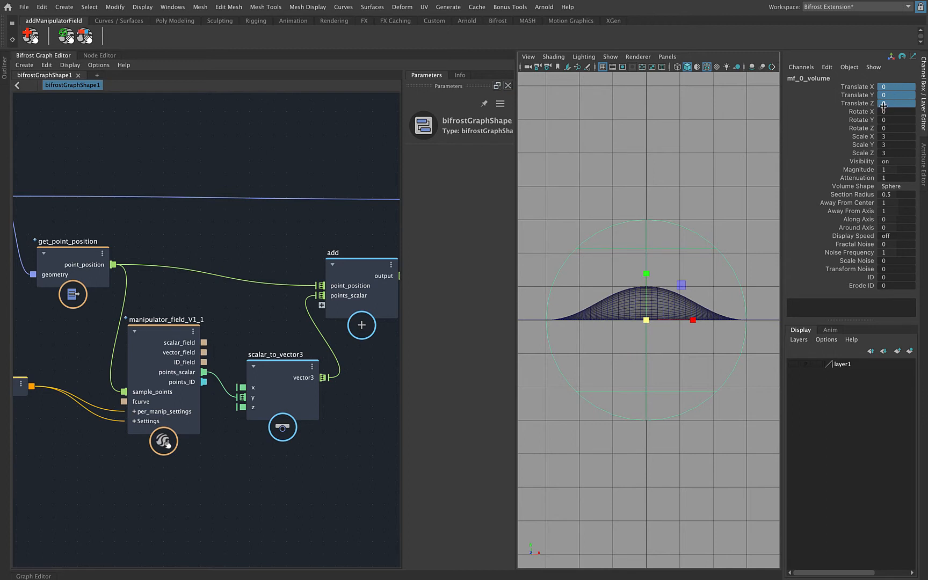
# Step: Try raising the mf_0_volume's Magnitude to about 3, undo it, and test varying its Attenuation
pyautogui.scroll(2, 630, 173)
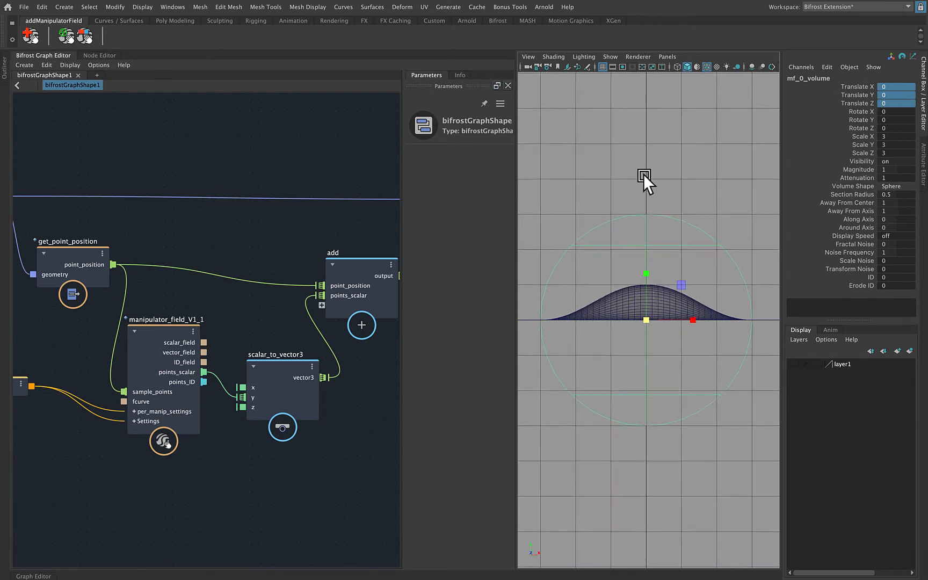
pyautogui.click(857, 170)
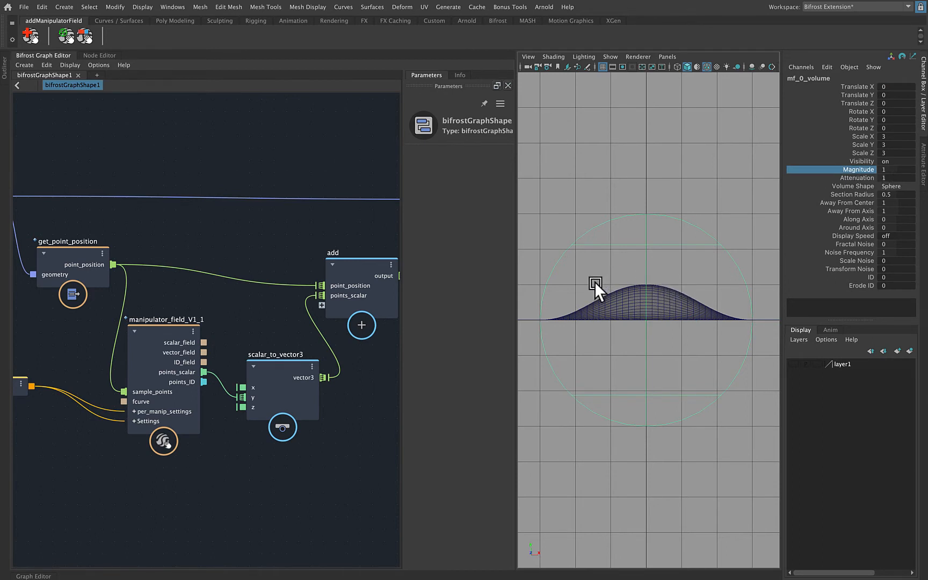
pyautogui.moveTo(678, 195)
pyautogui.mouseDown(button='middle')
pyautogui.moveTo(692, 189)
pyautogui.moveTo(676, 191)
pyautogui.moveTo(683, 190)
pyautogui.mouseUp(button='middle')
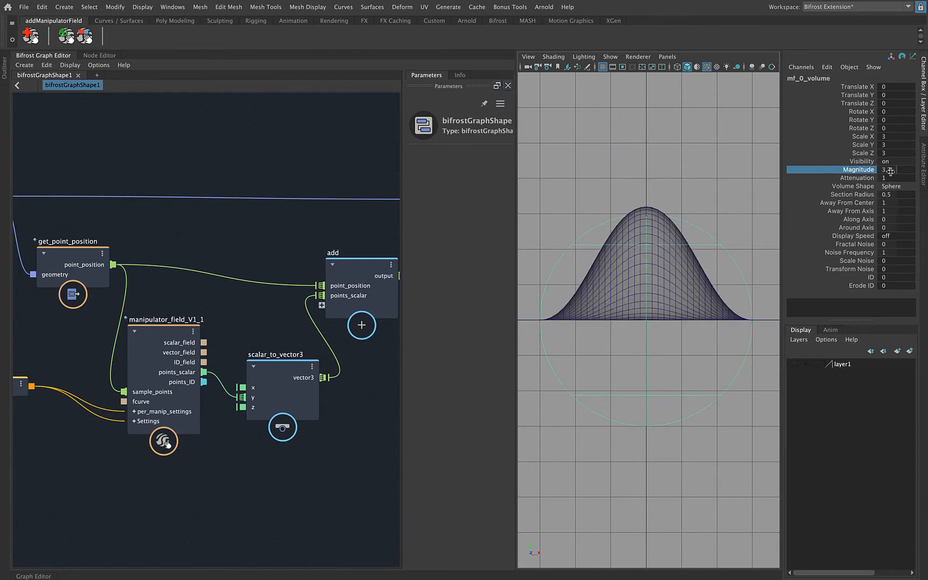
pyautogui.hotkey('ctrl', 'z')
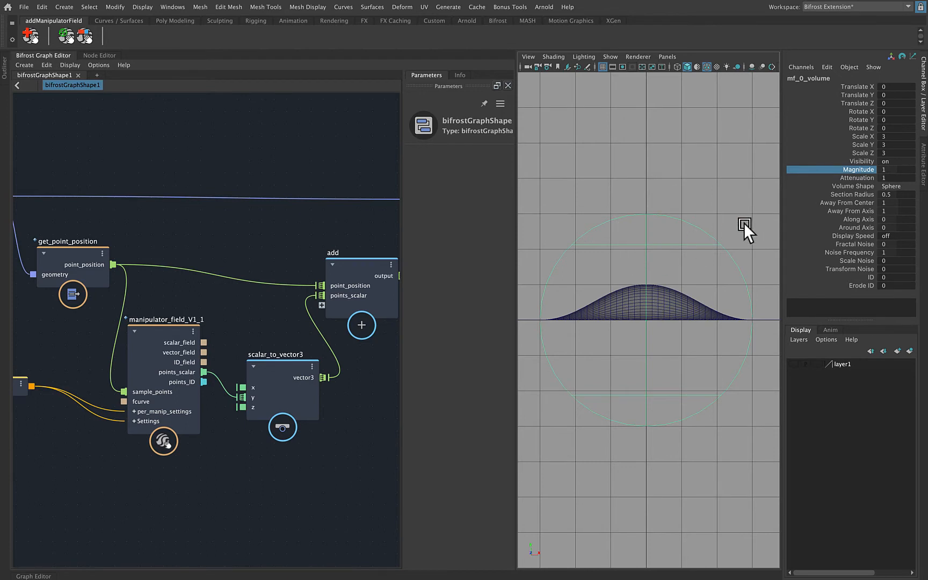
pyautogui.click(836, 178)
pyautogui.moveTo(752, 202); pyautogui.dragTo(727, 201, button='middle')
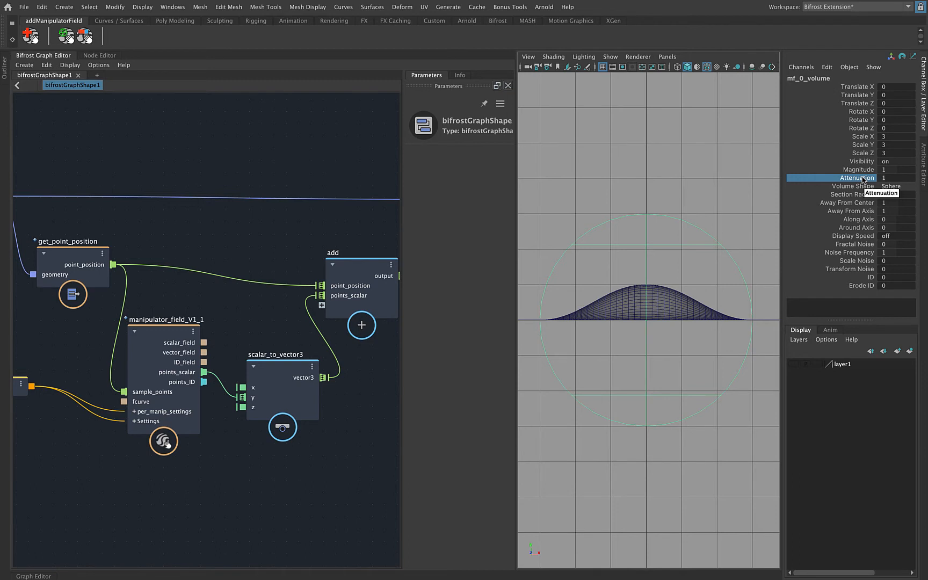
# Step: Select the manipulator field node and switch from the front view to a perspective view of the bump
pyautogui.click(157, 331)
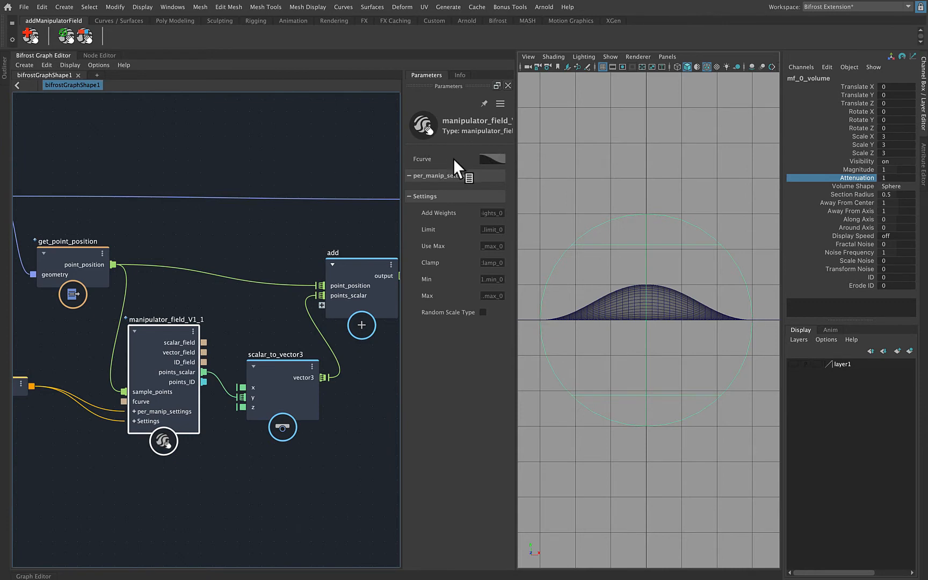
pyautogui.press('space')
pyautogui.moveTo(664, 182); pyautogui.dragTo(661, 126)
pyautogui.keyDown('alt'); pyautogui.moveTo(647, 212); pyautogui.dragTo(658, 250); pyautogui.keyUp('alt')
pyautogui.keyDown('alt'); pyautogui.moveTo(659, 250); pyautogui.dragTo(614, 237, button='right'); pyautogui.keyUp('alt')
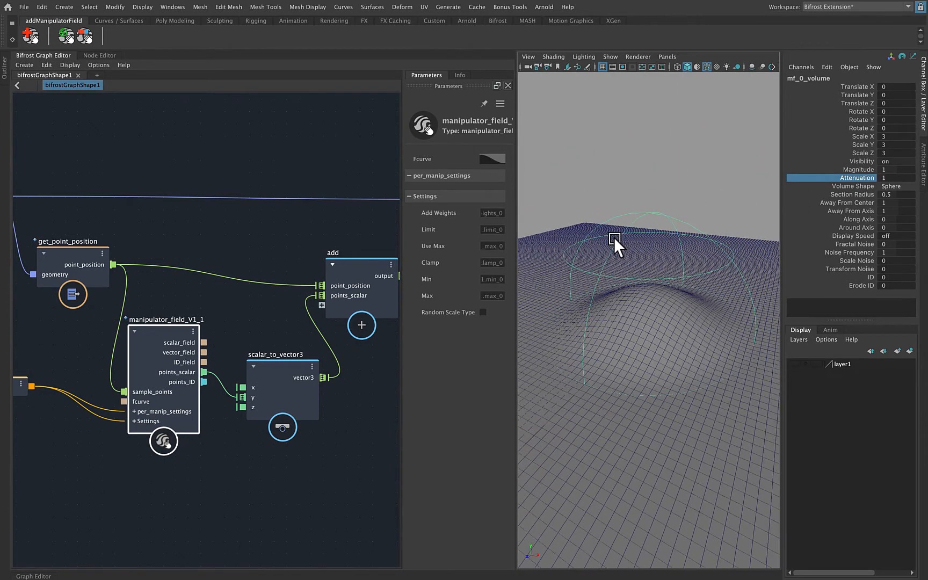
# Step: Reshape the node's Fcurve with a new point at about 0.47, 0.78 and the start point at about -0.02, 0.43
pyautogui.click(490, 160)
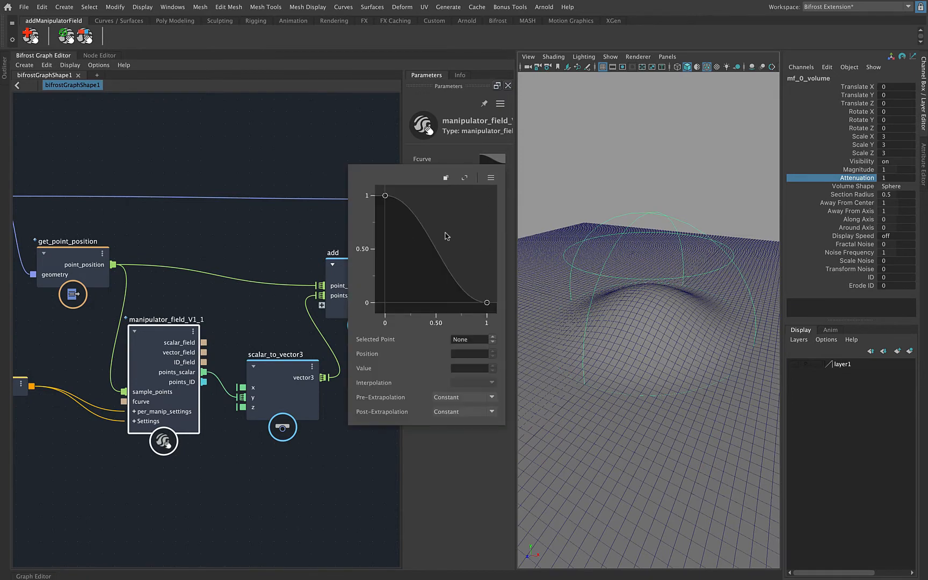
pyautogui.moveTo(428, 236); pyautogui.dragTo(444, 212)
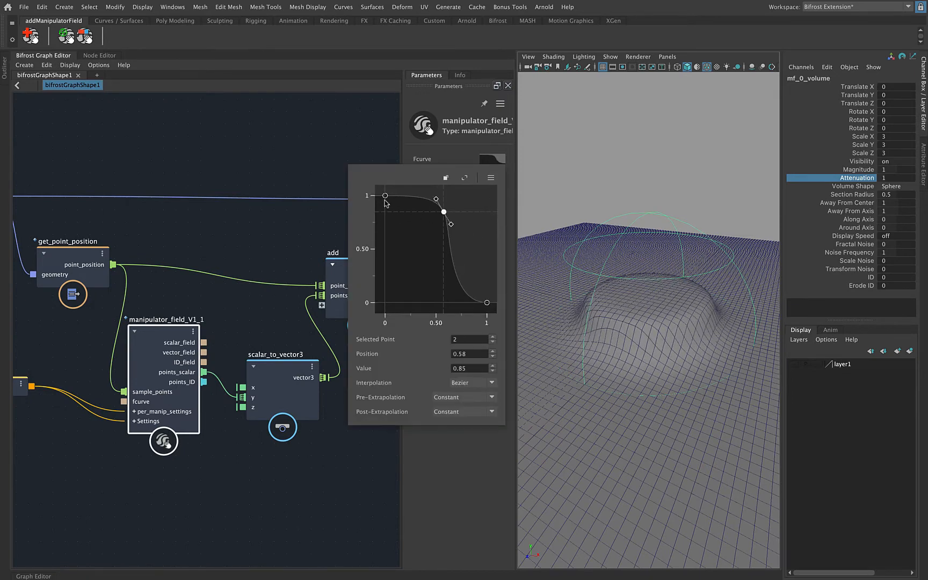
pyautogui.click(386, 197)
pyautogui.moveTo(386, 197); pyautogui.dragTo(384, 257)
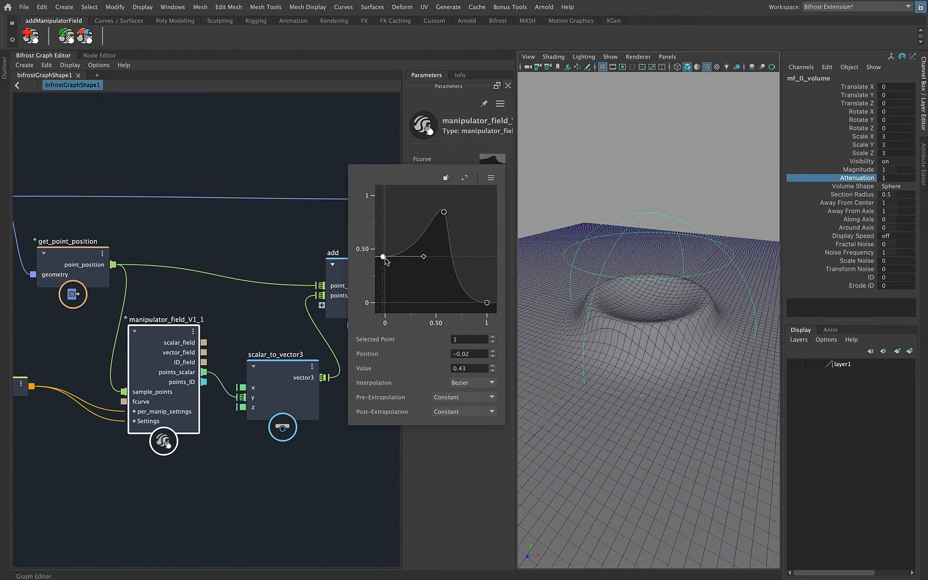
pyautogui.moveTo(444, 211)
pyautogui.mouseDown()
pyautogui.moveTo(441, 203)
pyautogui.moveTo(433, 219)
pyautogui.mouseUp()
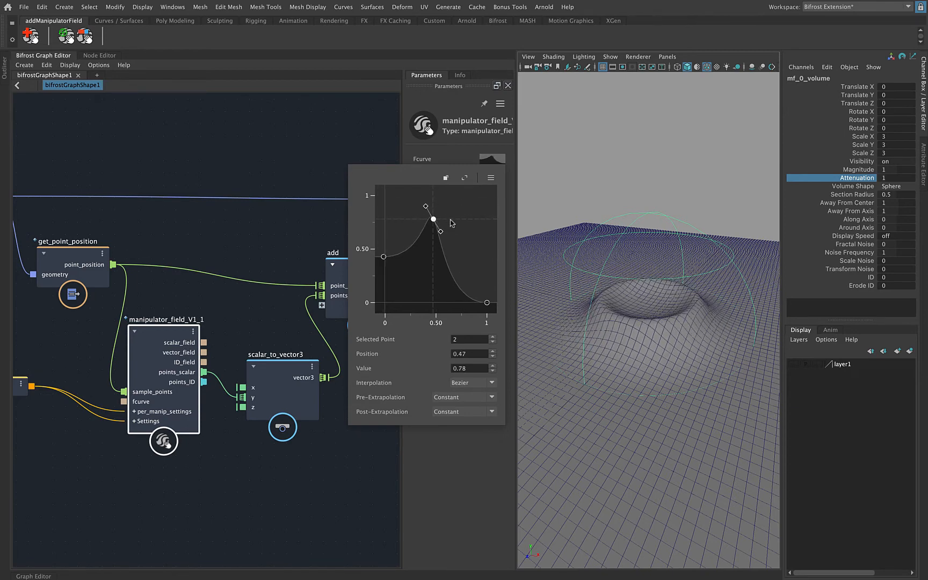
# Step: Try the rising S-shaped preset and the descending straight preset on the manipulator field's Fcurve
pyautogui.click(490, 182)
pyautogui.moveTo(560, 202)
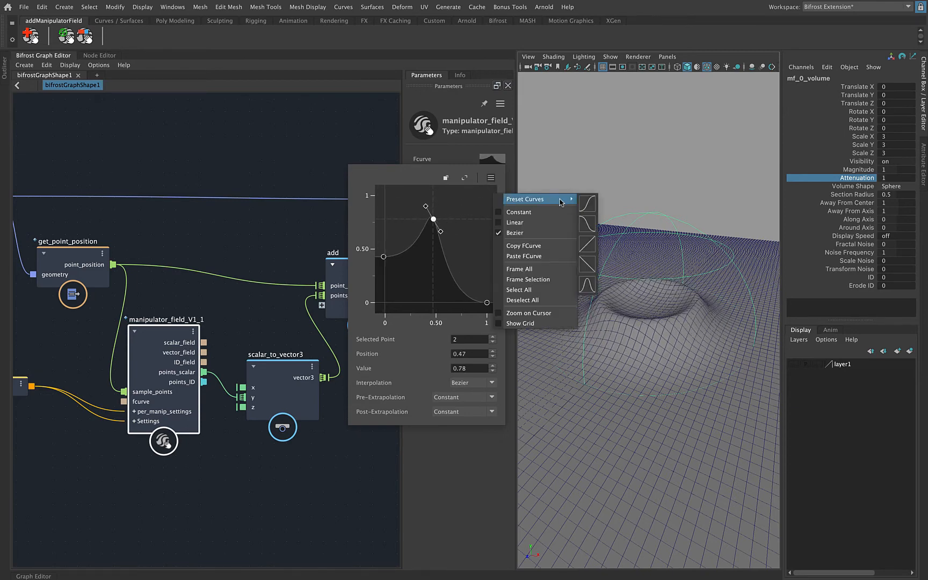
pyautogui.click(588, 204)
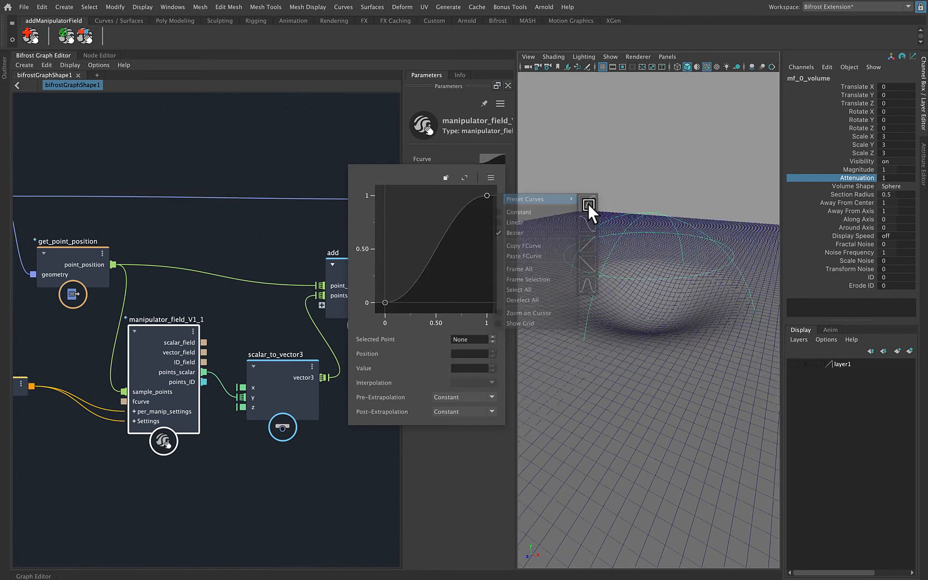
pyautogui.click(491, 178)
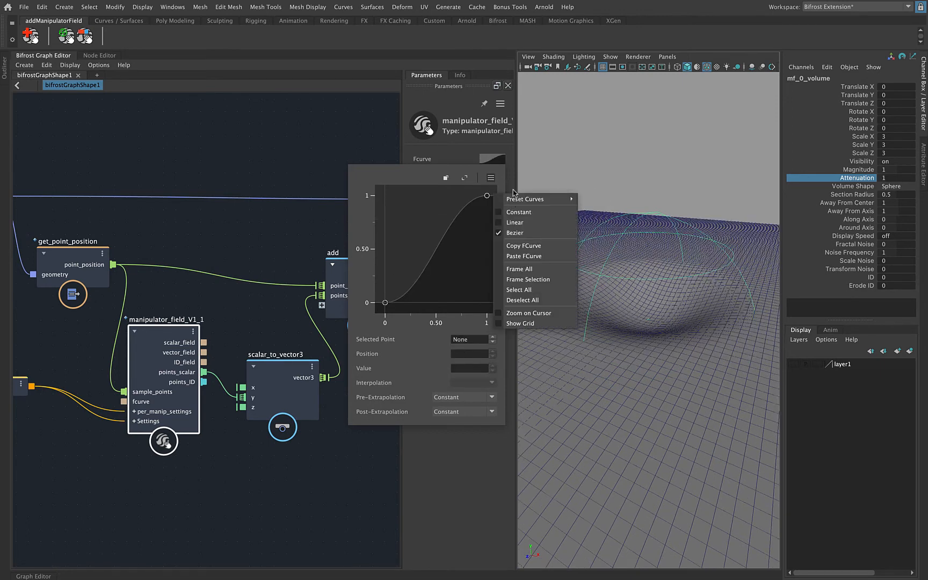
pyautogui.moveTo(525, 202)
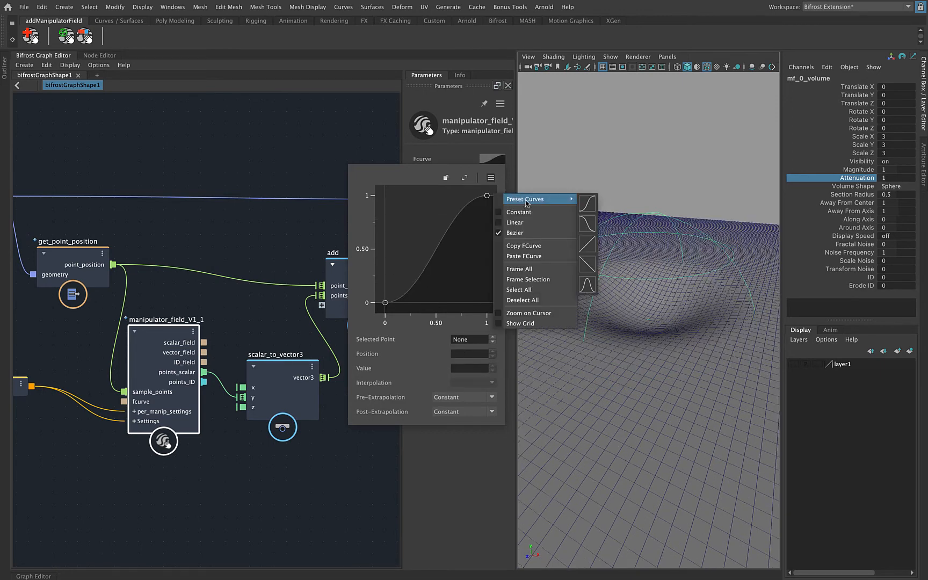
pyautogui.click(588, 263)
pyautogui.keyDown('alt'); pyautogui.moveTo(658, 363); pyautogui.dragTo(681, 350); pyautogui.keyUp('alt')
# Step: Apply the descending S-shaped preset to the manipulator field's Fcurve and close the curve editor
pyautogui.click(493, 160)
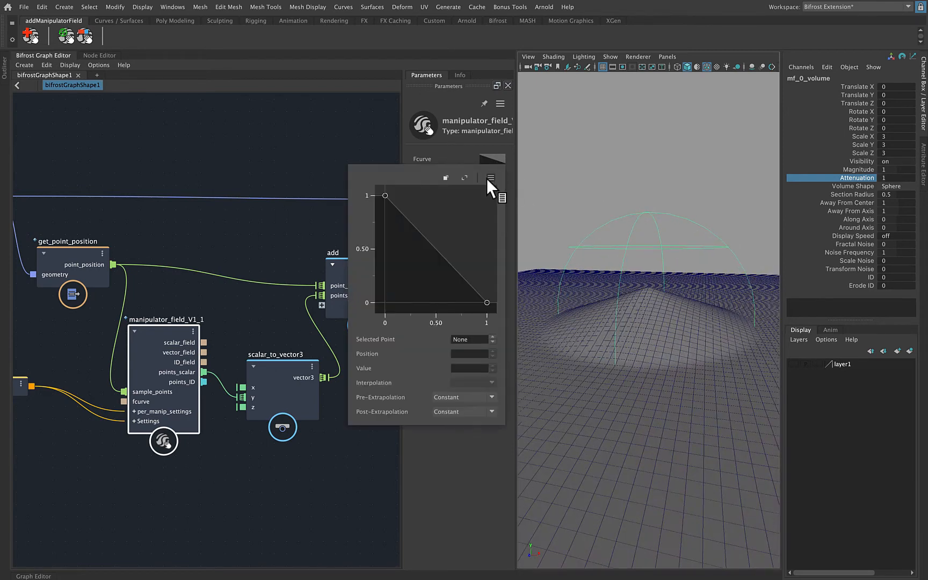
pyautogui.click(490, 178)
pyautogui.moveTo(530, 201)
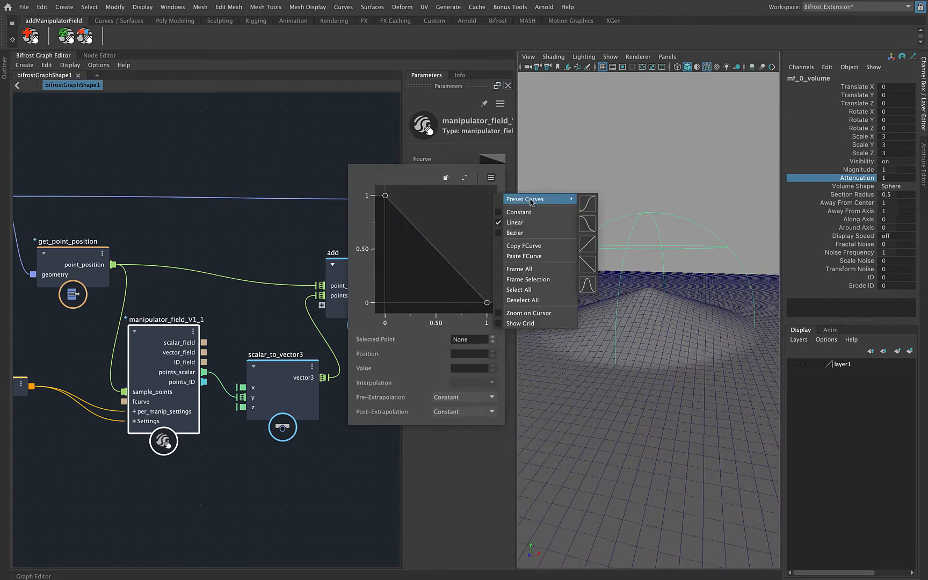
pyautogui.click(586, 221)
pyautogui.click(319, 138)
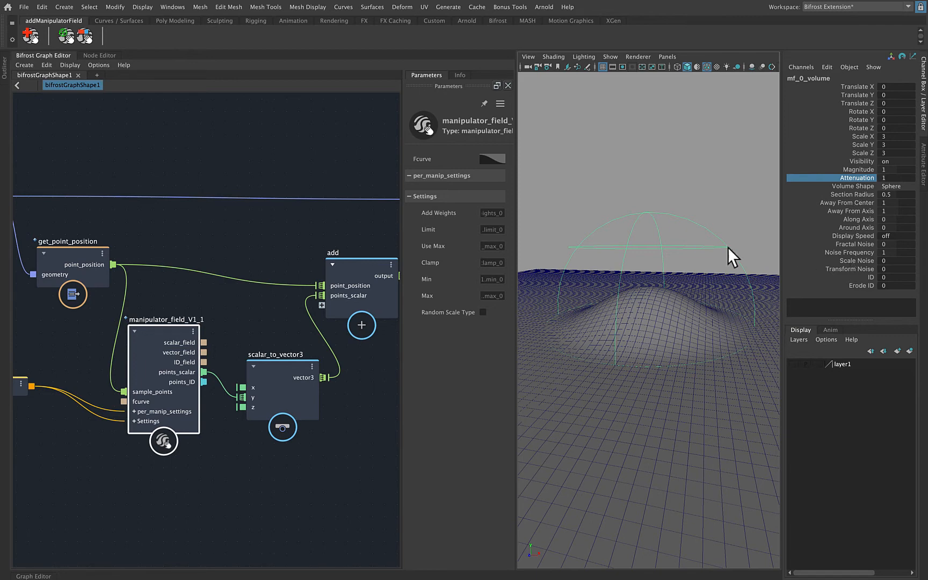
# Step: Show the Outliner and select bifrostGraph1 to examine its exposed manipulator and weight settings
pyautogui.click(4, 72)
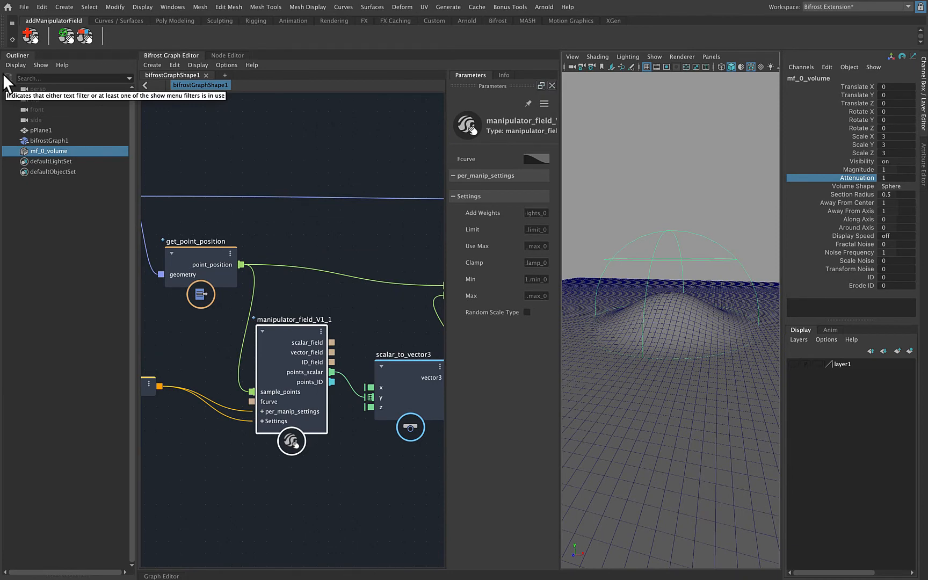
pyautogui.click(54, 139)
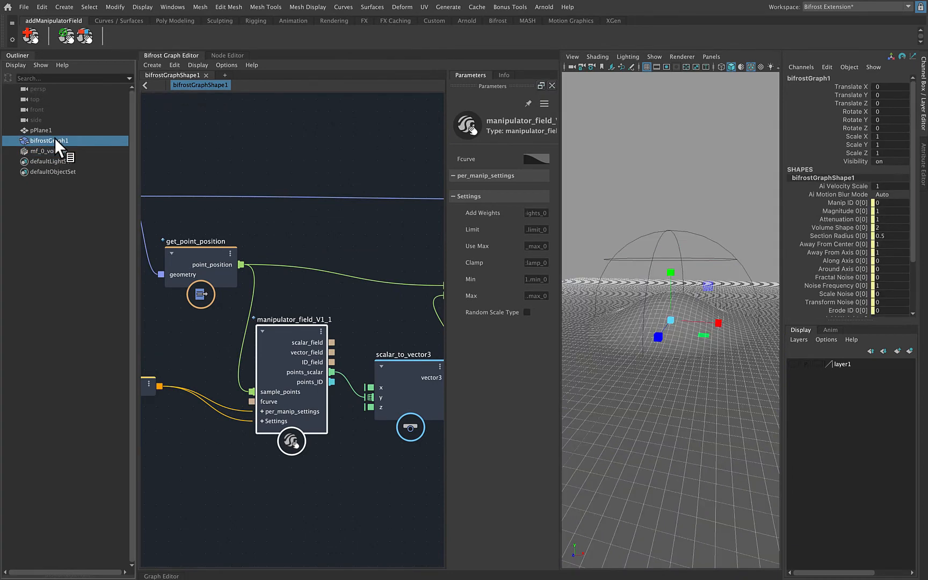
pyautogui.scroll(-2, 847, 263)
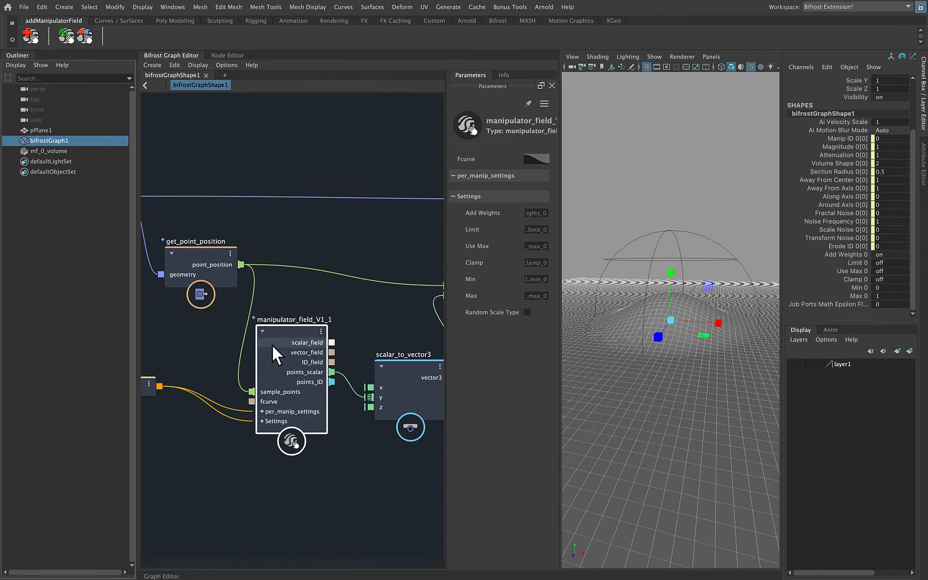
# Step: Disconnect the input feeding the manipulator field node's Settings port and select the node to expose its editable settings
pyautogui.moveTo(202, 358); pyautogui.dragTo(218, 259, button='middle')
pyautogui.keyDown('alt'); pyautogui.moveTo(182, 304); pyautogui.dragTo(284, 311, button='right'); pyautogui.keyUp('alt')
pyautogui.keyDown('alt'); pyautogui.moveTo(283, 311); pyautogui.dragTo(208, 307, button='middle'); pyautogui.keyUp('alt')
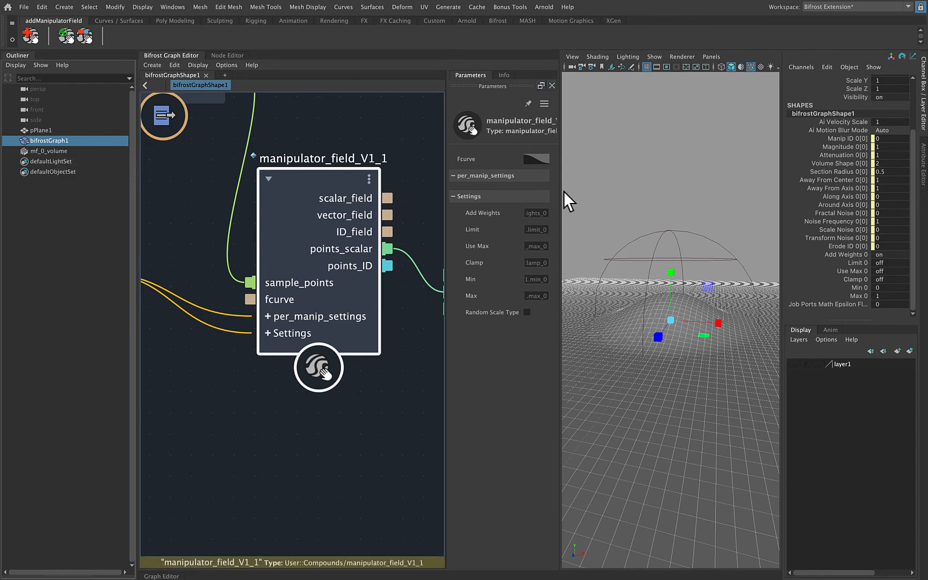
pyautogui.click(239, 333)
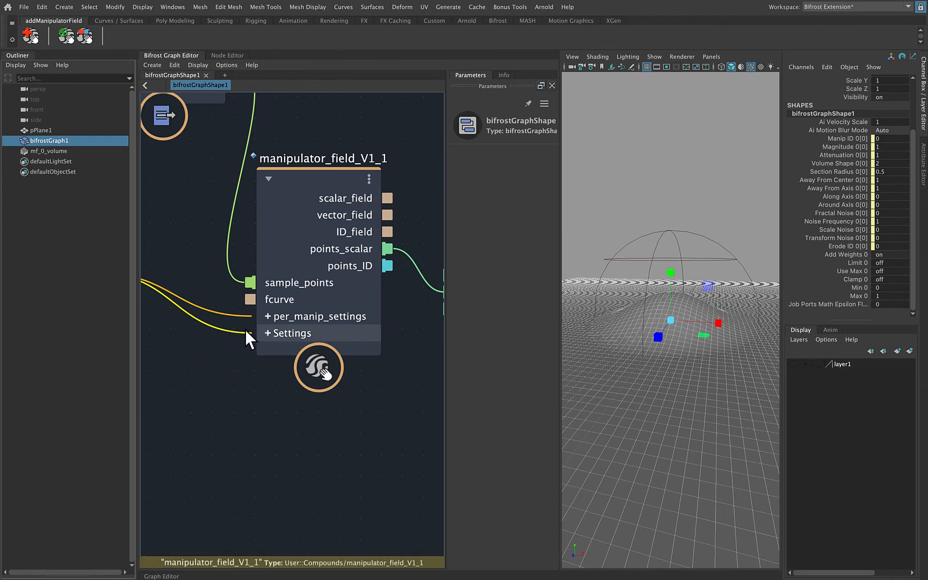
pyautogui.moveTo(239, 324)
pyautogui.keyDown('ctrl'); pyautogui.keyDown('alt'); pyautogui.keyDown('shift'); pyautogui.mouseDown()
pyautogui.moveTo(203, 366)
pyautogui.moveTo(124, 409)
pyautogui.mouseUp(); pyautogui.keyUp('shift'); pyautogui.keyUp('alt'); pyautogui.keyUp('ctrl')
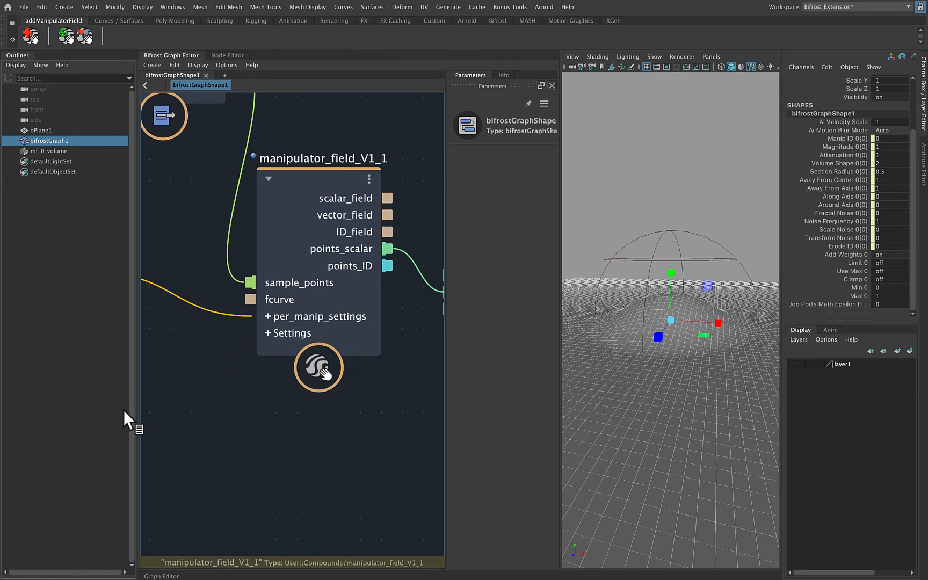
pyautogui.click(324, 176)
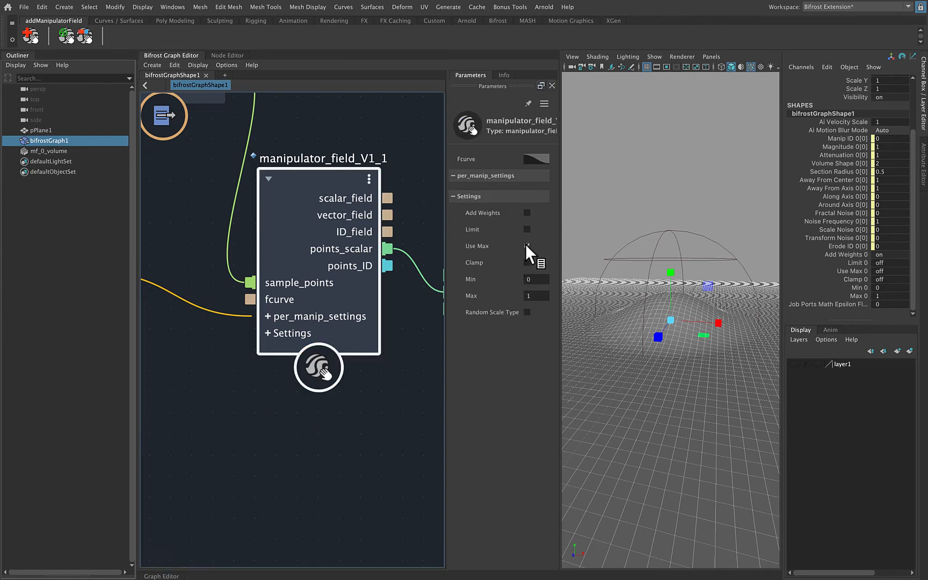
# Step: Examine the raised bump and its volume on the plane from several angles and distances
pyautogui.keyDown('alt'); pyautogui.moveTo(615, 286); pyautogui.dragTo(622, 286); pyautogui.keyUp('alt')
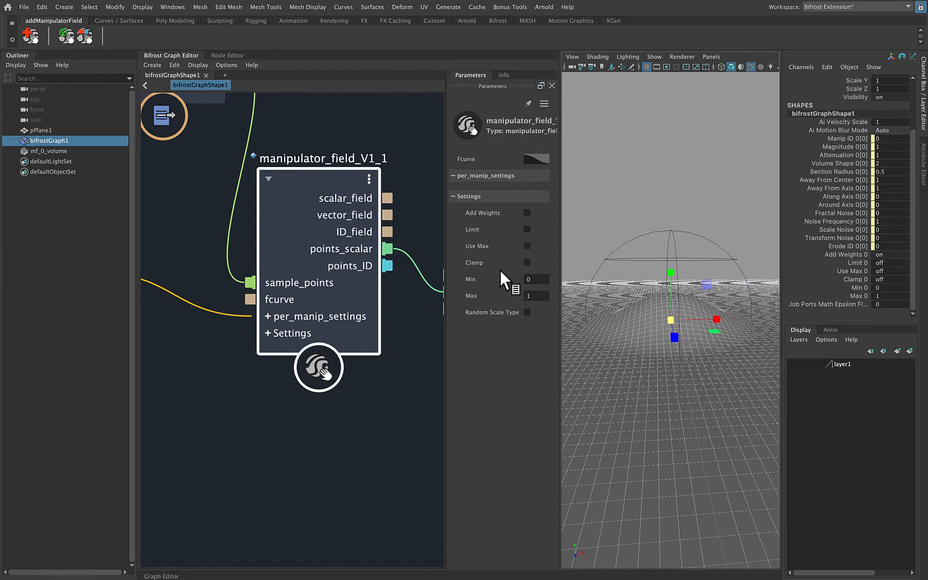
pyautogui.moveTo(213, 242); pyautogui.dragTo(188, 281, button='middle')
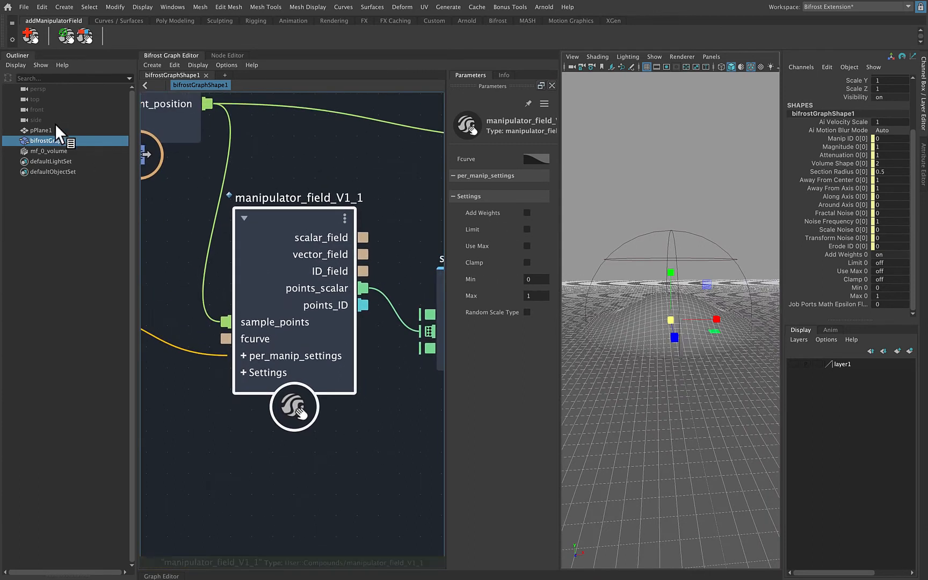
pyautogui.scroll(-3, 682, 368)
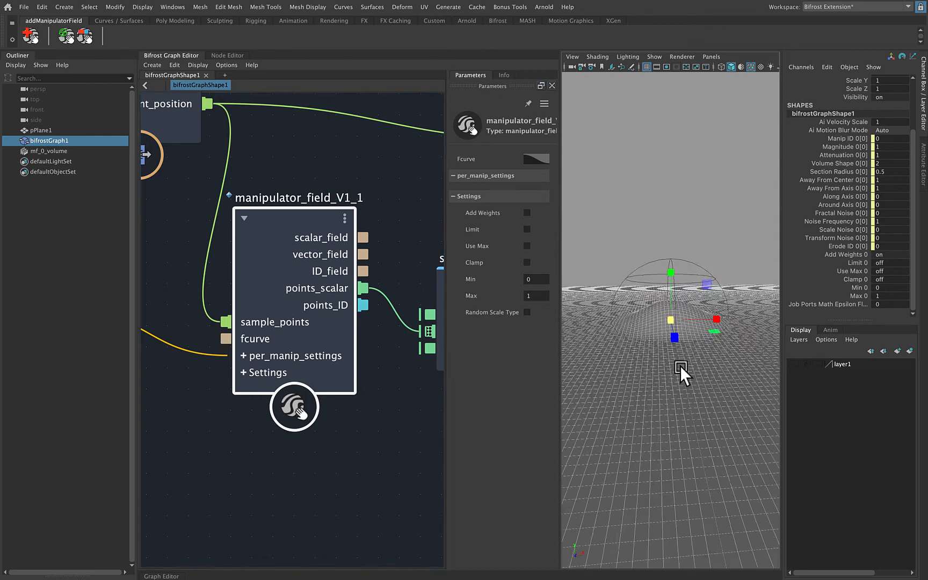
pyautogui.scroll(-1, 680, 365)
pyautogui.click(654, 192)
pyautogui.scroll(5, 681, 263)
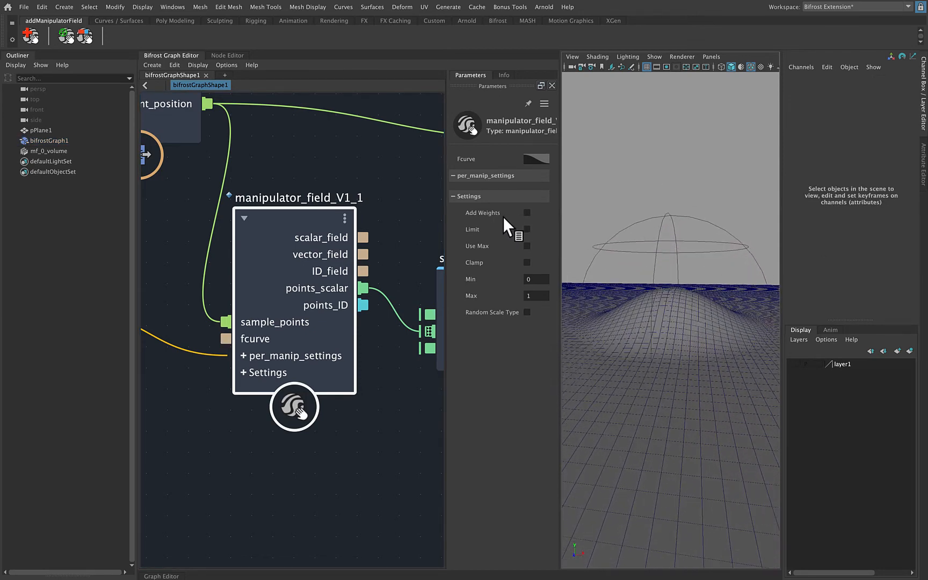
pyautogui.keyDown('alt'); pyautogui.moveTo(699, 277); pyautogui.dragTo(649, 278, button='right'); pyautogui.keyUp('alt')
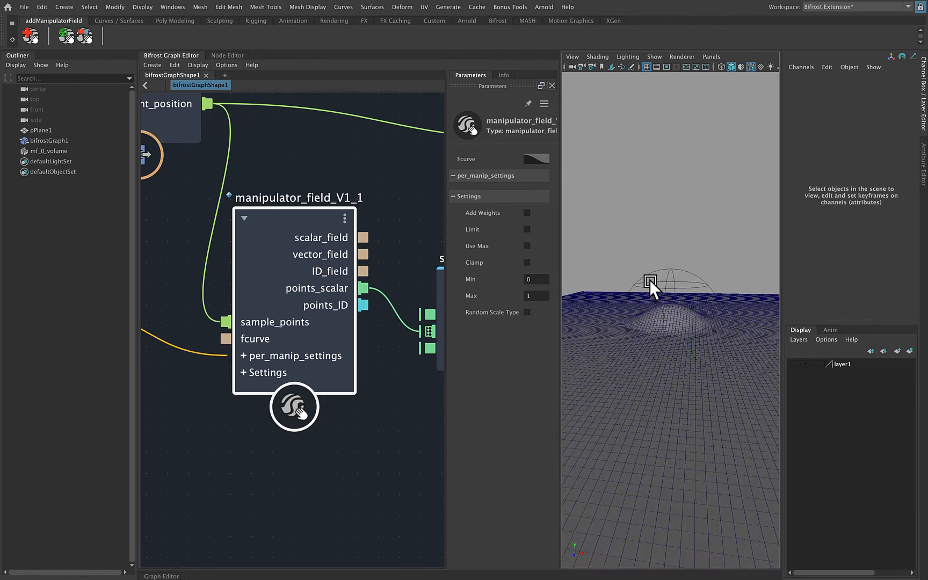
pyautogui.keyDown('alt'); pyautogui.moveTo(662, 277); pyautogui.dragTo(686, 284); pyautogui.keyUp('alt')
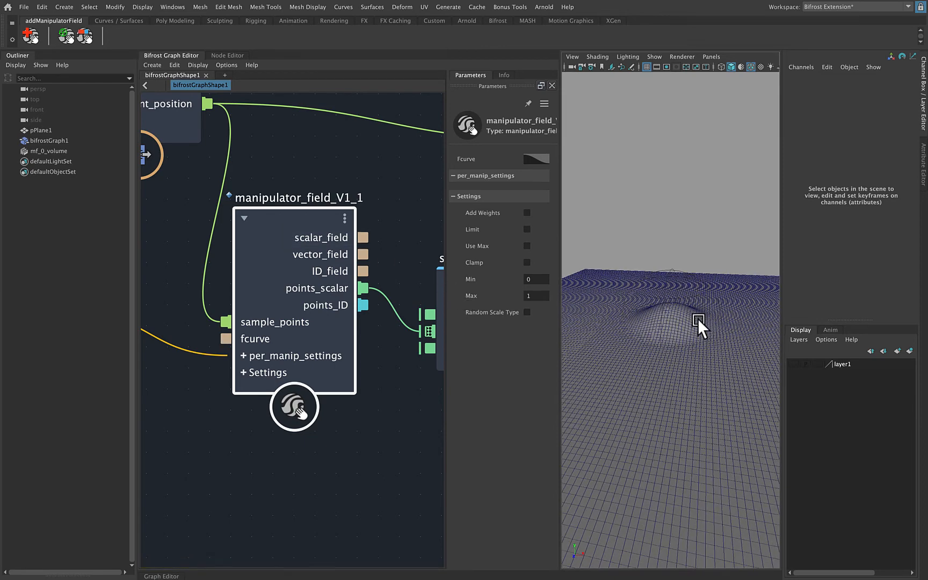
pyautogui.keyDown('alt'); pyautogui.moveTo(697, 319); pyautogui.dragTo(678, 274); pyautogui.keyUp('alt')
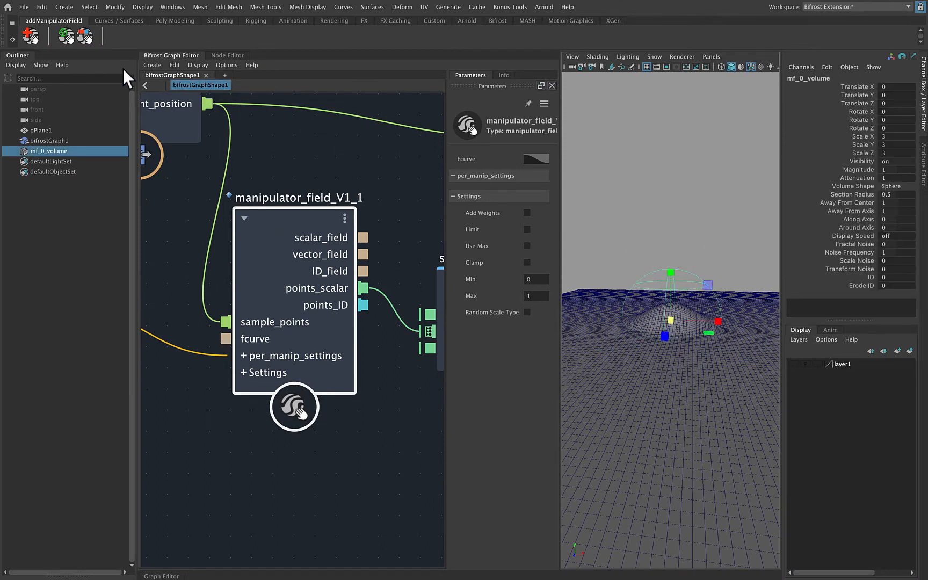
# Step: Add a second manipulator volume and set its Scale X, Y and Z to 3
pyautogui.click(64, 37)
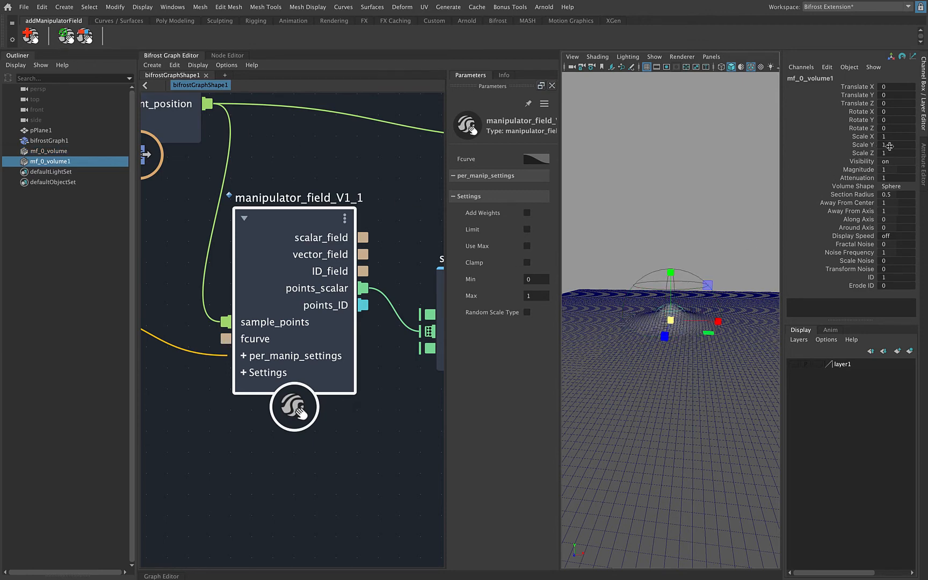
pyautogui.moveTo(889, 153); pyautogui.dragTo(887, 136)
pyautogui.write('3')
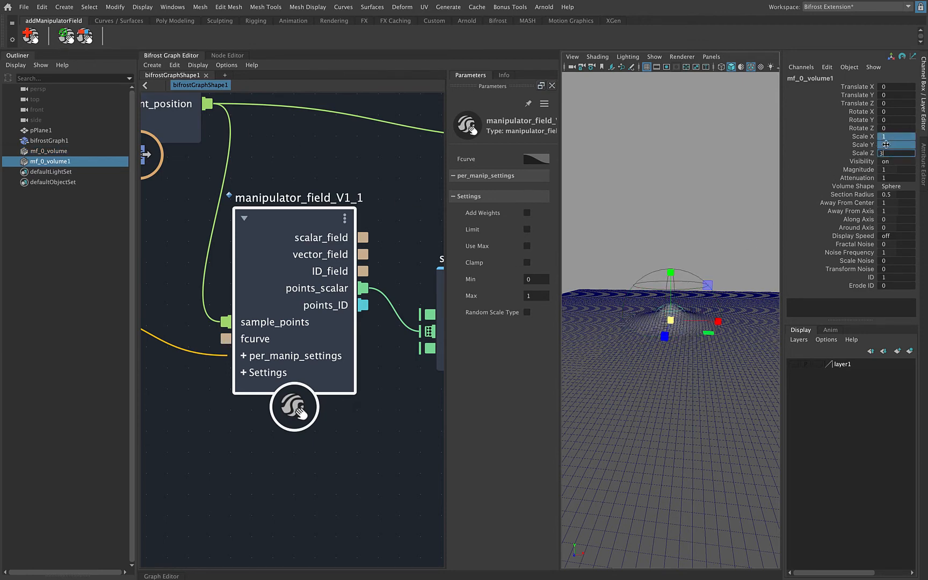
pyautogui.press('Return')
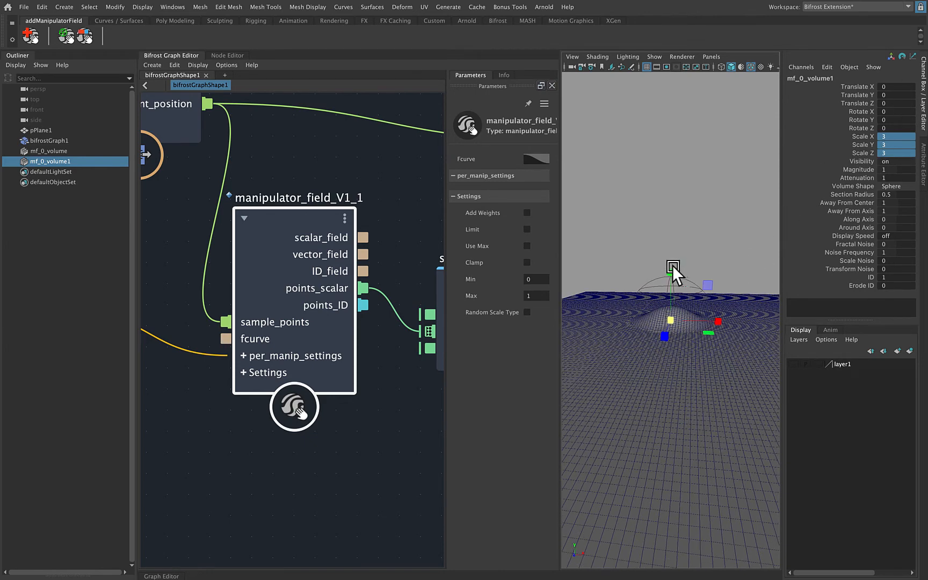
# Step: Move the second volume to about 5 along X and turn off the wireframe overlay on the shaded view
pyautogui.moveTo(716, 321); pyautogui.dragTo(792, 323)
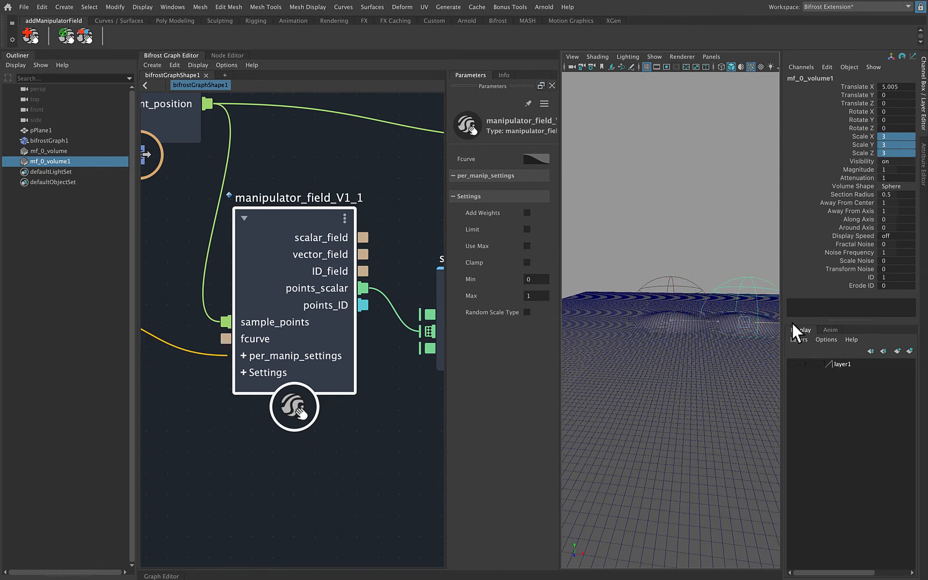
pyautogui.click(750, 66)
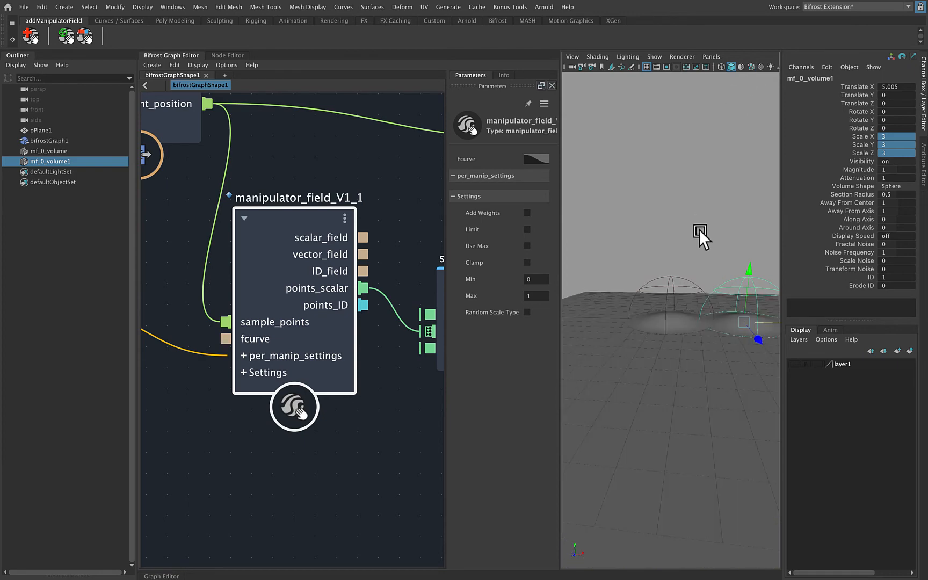
pyautogui.keyDown('alt'); pyautogui.moveTo(699, 230); pyautogui.dragTo(646, 219, button='middle'); pyautogui.keyUp('alt')
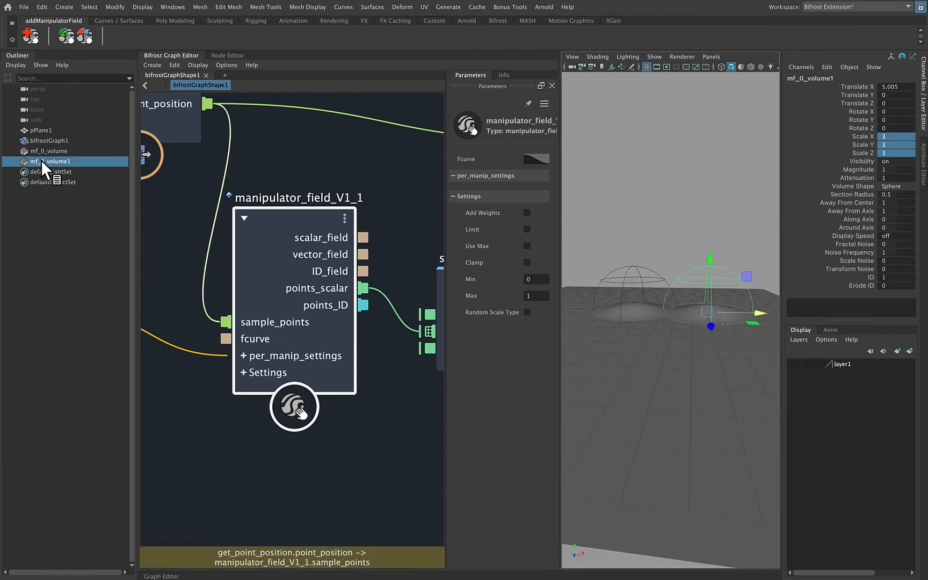
# Step: Bring the surrounding graph nodes into view and slightly reposition the manipulator_field_V1_1 node, keeping it selected
pyautogui.click(236, 174)
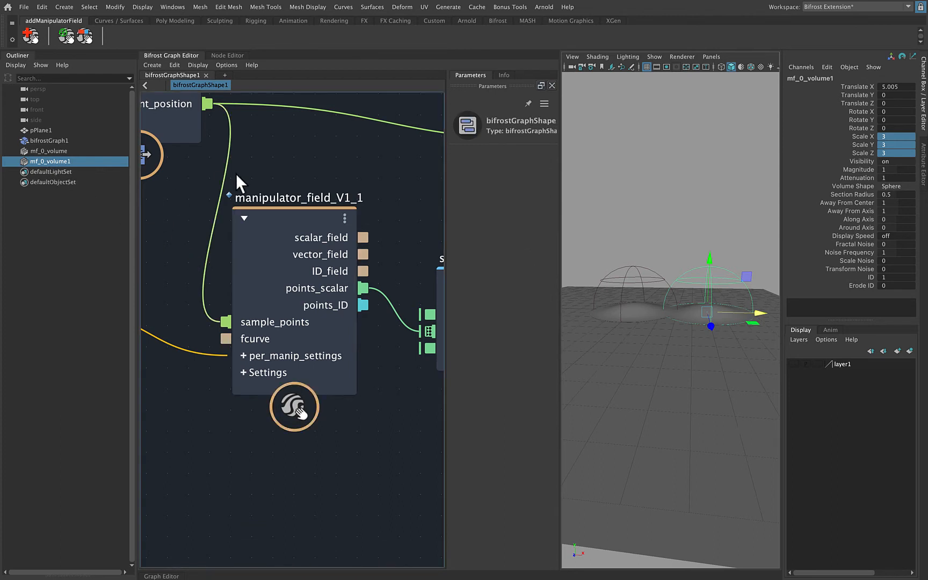
pyautogui.press('a')
pyautogui.keyDown('alt'); pyautogui.moveTo(198, 325); pyautogui.dragTo(351, 349, button='right'); pyautogui.keyUp('alt')
pyautogui.keyDown('alt'); pyautogui.moveTo(351, 348); pyautogui.dragTo(360, 268, button='middle'); pyautogui.keyUp('alt')
pyautogui.keyDown('alt'); pyautogui.moveTo(359, 267); pyautogui.dragTo(387, 269, button='right'); pyautogui.keyUp('alt')
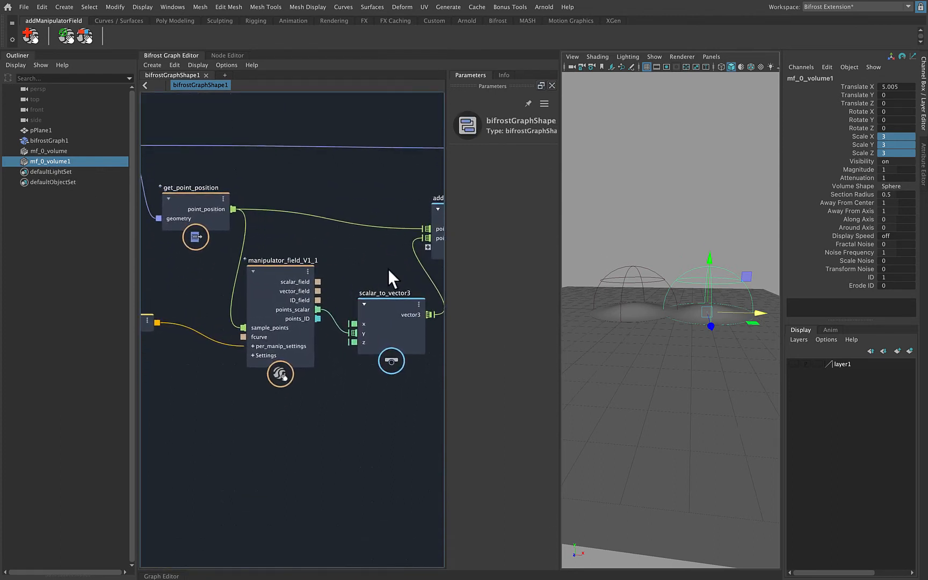
pyautogui.moveTo(275, 272)
pyautogui.mouseDown()
pyautogui.moveTo(294, 283)
pyautogui.moveTo(275, 290)
pyautogui.moveTo(285, 280)
pyautogui.mouseUp()
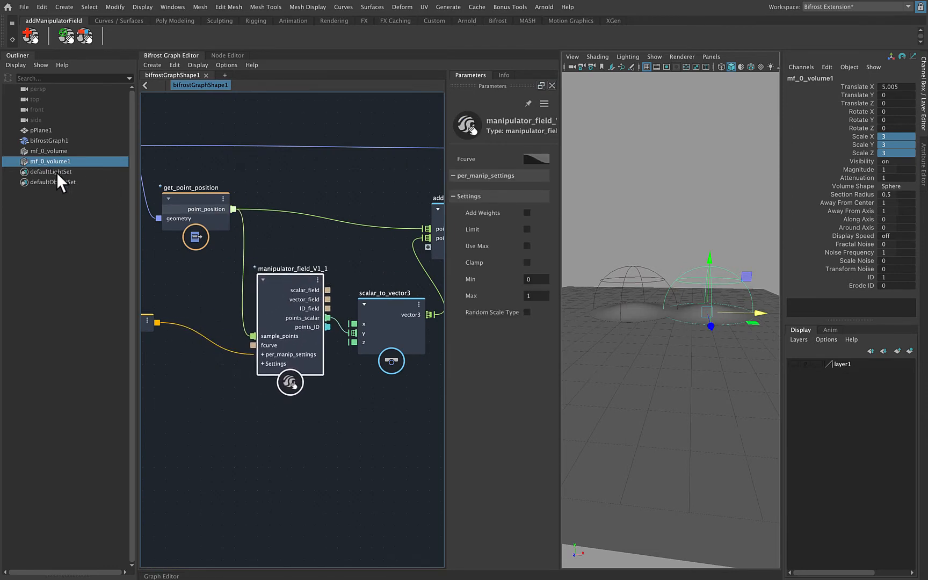
pyautogui.moveTo(292, 281)
pyautogui.mouseDown()
pyautogui.moveTo(282, 276)
pyautogui.moveTo(288, 279)
pyautogui.mouseUp()
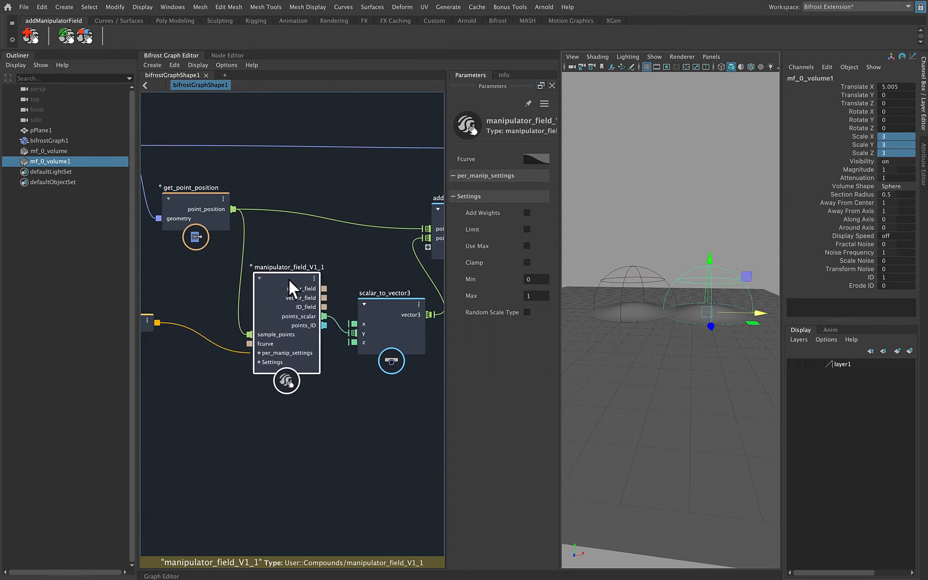
# Step: Add a third manipulator volume, set its Scale X, Y and Z to 3, and move it to about -5.85 along X
pyautogui.click(65, 36)
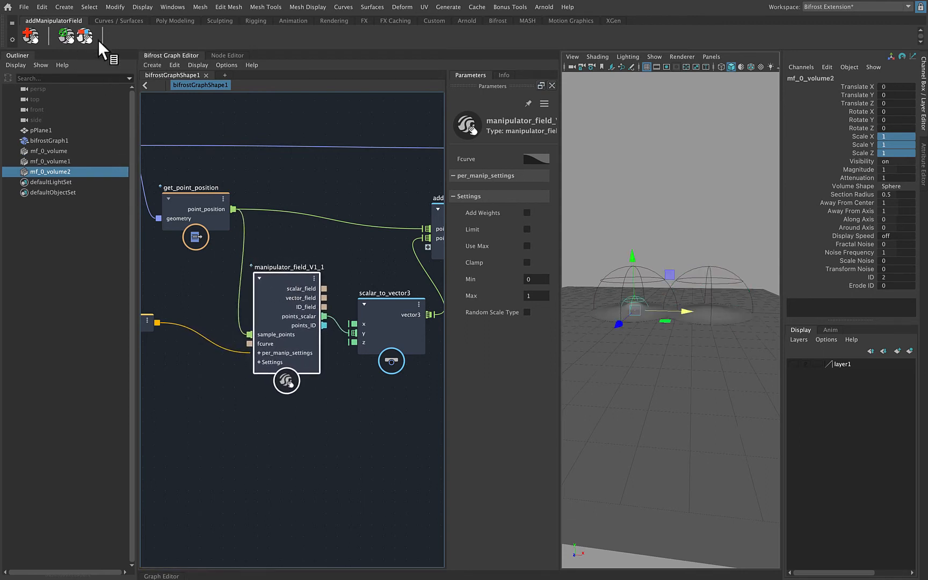
pyautogui.click(898, 151)
pyautogui.write('3')
pyautogui.press('Return')
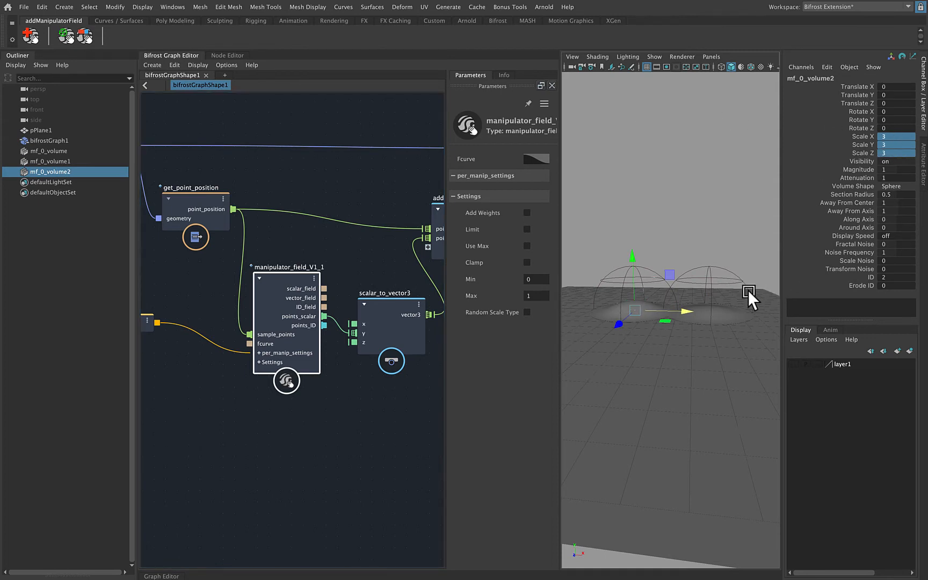
pyautogui.moveTo(682, 311); pyautogui.dragTo(600, 313)
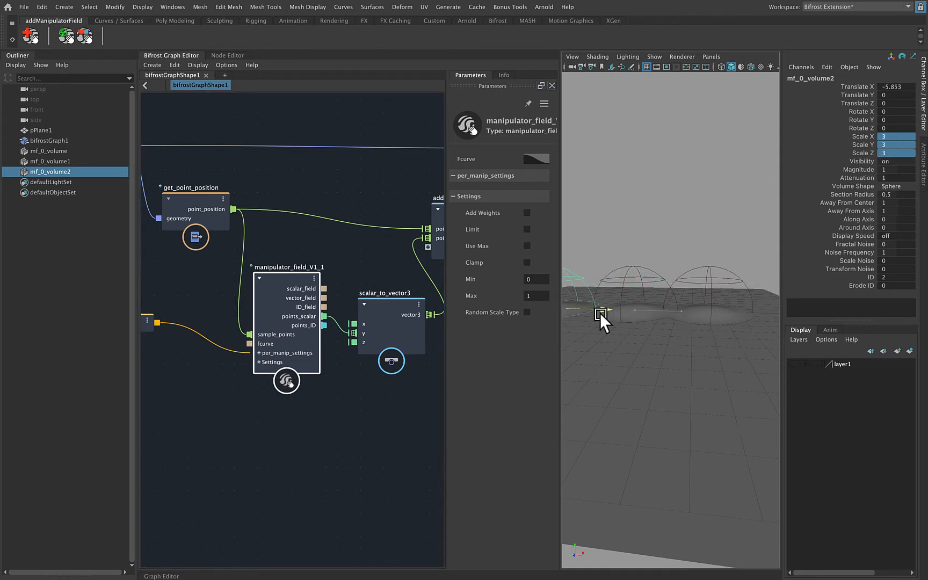
# Step: Delete the third manipulator volume from the scene
pyautogui.click(640, 220)
pyautogui.keyDown('alt'); pyautogui.moveTo(644, 229); pyautogui.dragTo(630, 279); pyautogui.keyUp('alt')
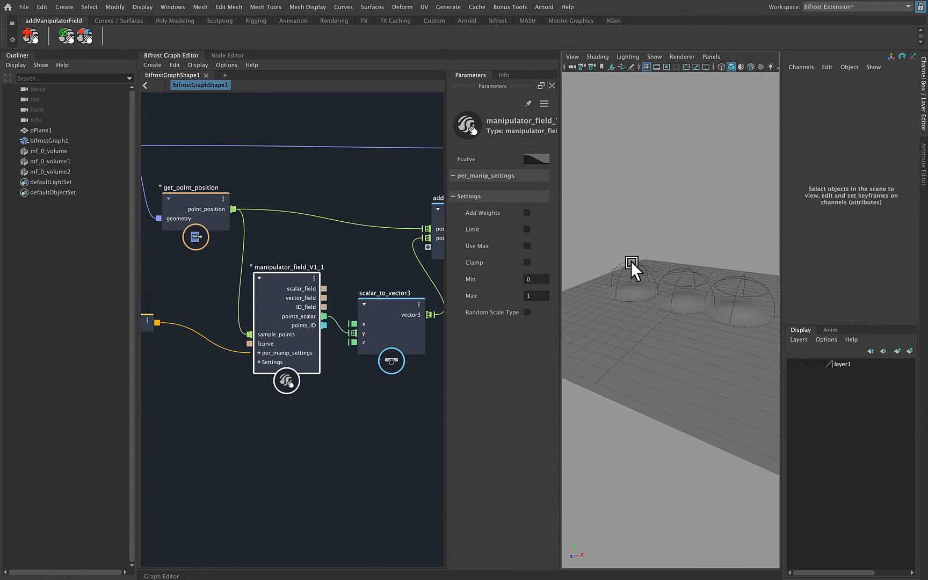
pyautogui.click(630, 261)
pyautogui.press('Delete')
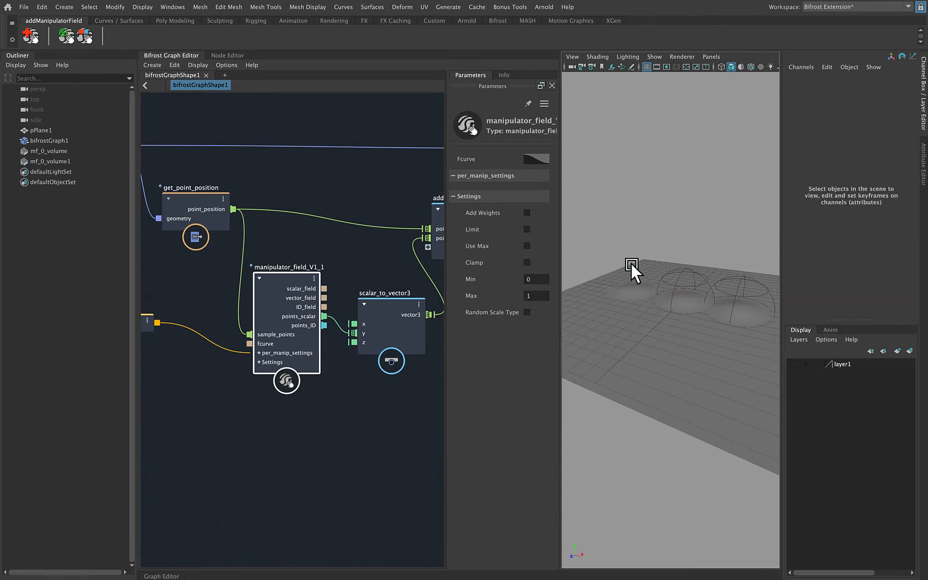
# Step: Try moving the first volume across the plane and undo the move
pyautogui.keyDown('alt'); pyautogui.moveTo(656, 317); pyautogui.dragTo(714, 317); pyautogui.keyUp('alt')
pyautogui.click(696, 287)
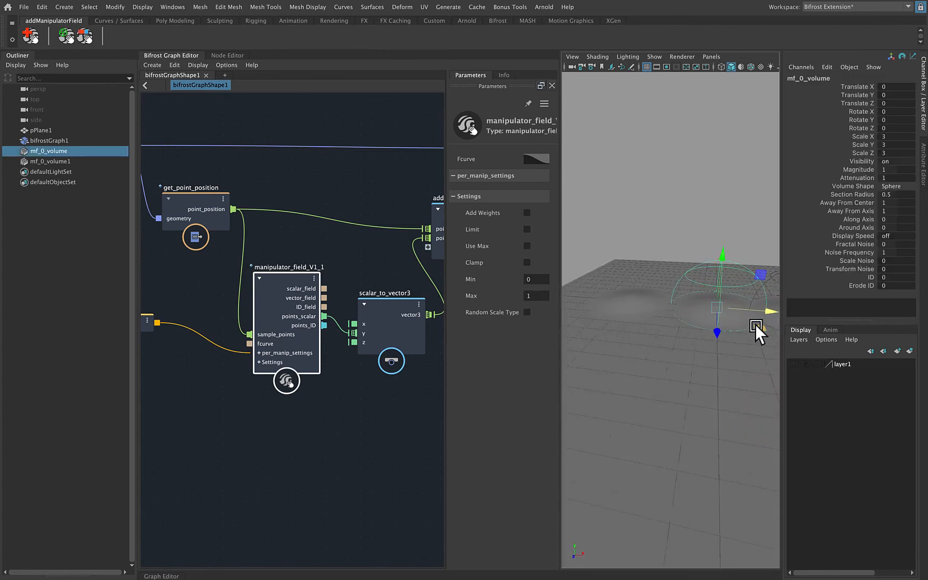
pyautogui.moveTo(755, 324); pyautogui.dragTo(779, 364, button='middle')
pyautogui.hotkey('ctrl', 'z')
pyautogui.hotkey('ctrl', 'z')
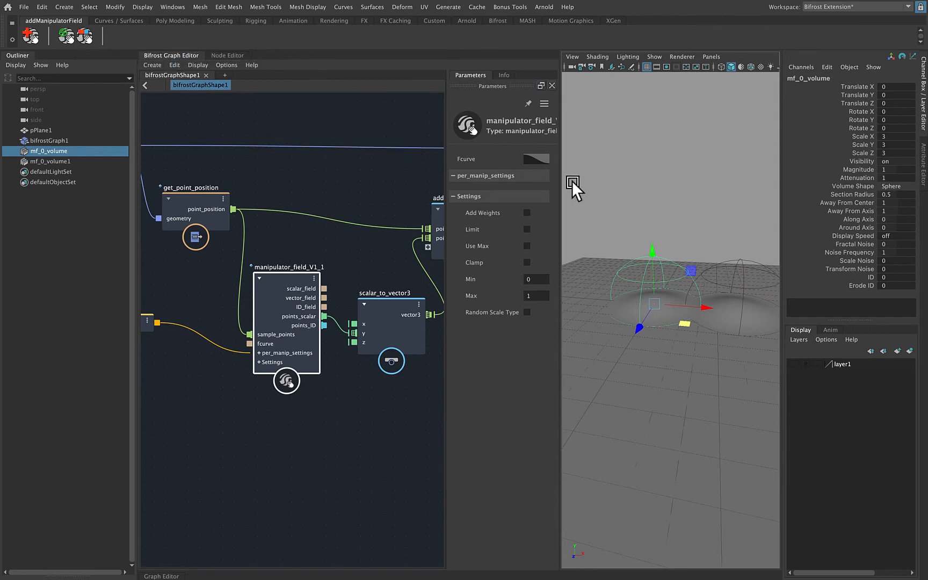
# Step: Switch the viewport to Front View, collapse the Outliner, and frame both bumps in profile
pyautogui.moveTo(653, 210)
pyautogui.keyDown('alt'); pyautogui.mouseDown()
pyautogui.moveTo(661, 195)
pyautogui.moveTo(664, 223)
pyautogui.mouseUp(); pyautogui.keyUp('alt')
pyautogui.press('space')
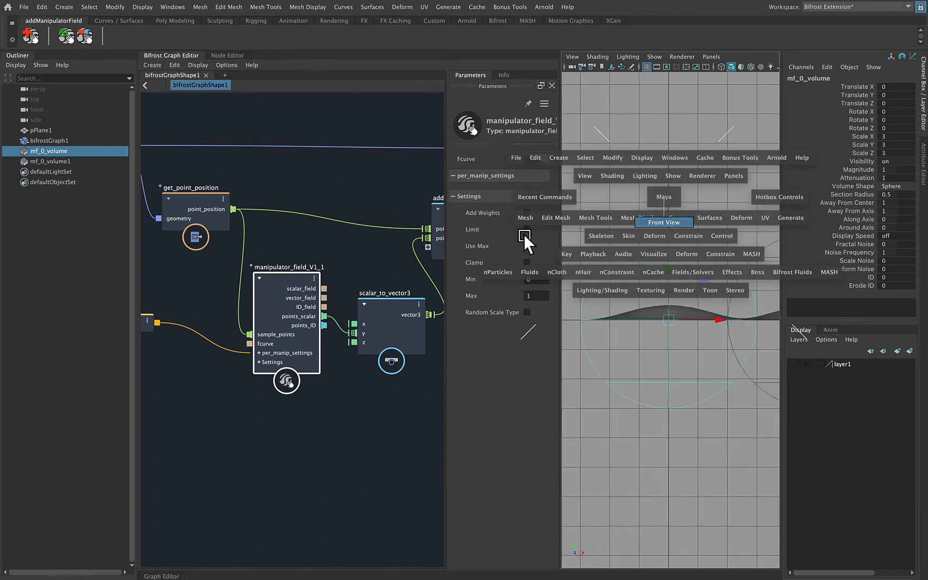
pyautogui.click(18, 55)
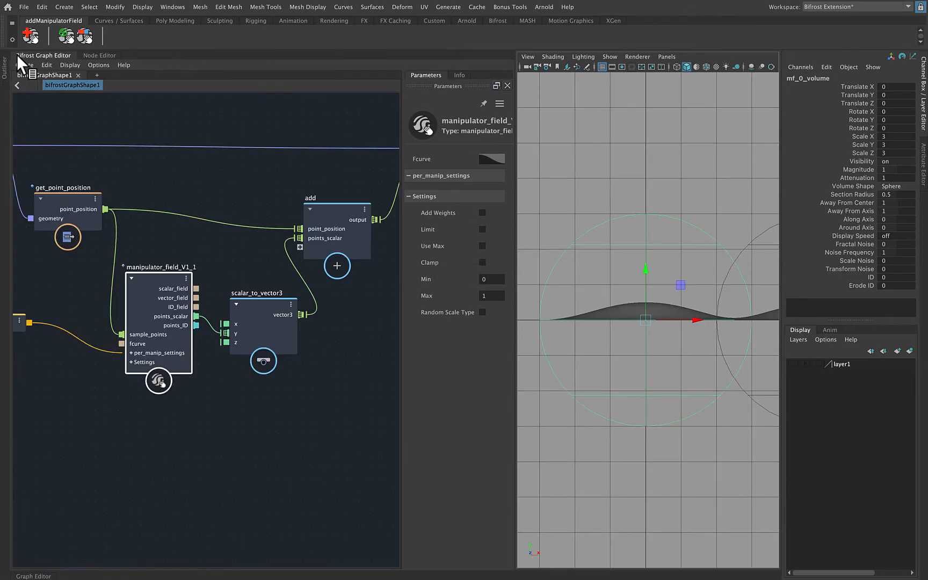
pyautogui.scroll(3, 649, 339)
pyautogui.keyDown('alt'); pyautogui.moveTo(696, 329); pyautogui.dragTo(634, 321, button='middle'); pyautogui.keyUp('alt')
pyautogui.scroll(-5, 658, 327)
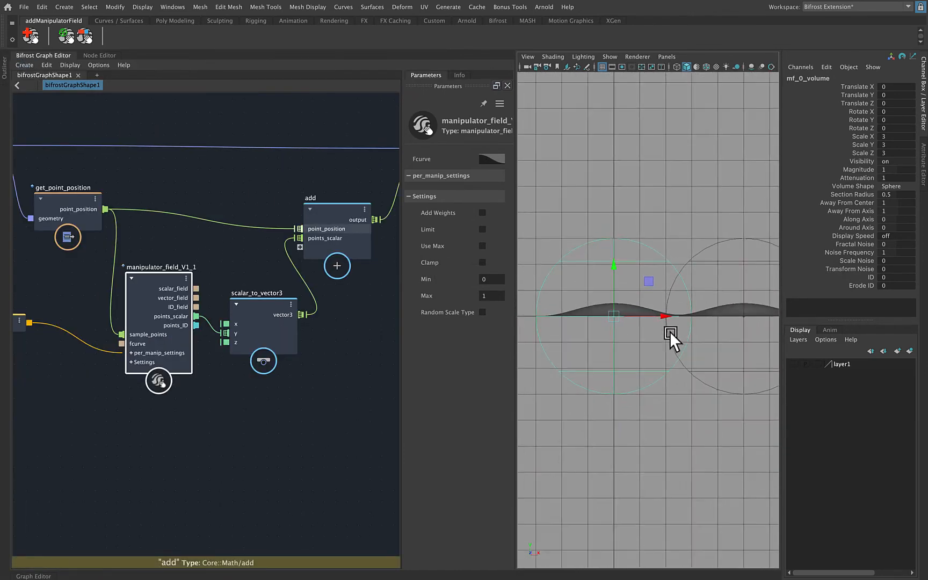
pyautogui.keyDown('alt'); pyautogui.moveTo(704, 330); pyautogui.dragTo(668, 327, button='middle'); pyautogui.keyUp('alt')
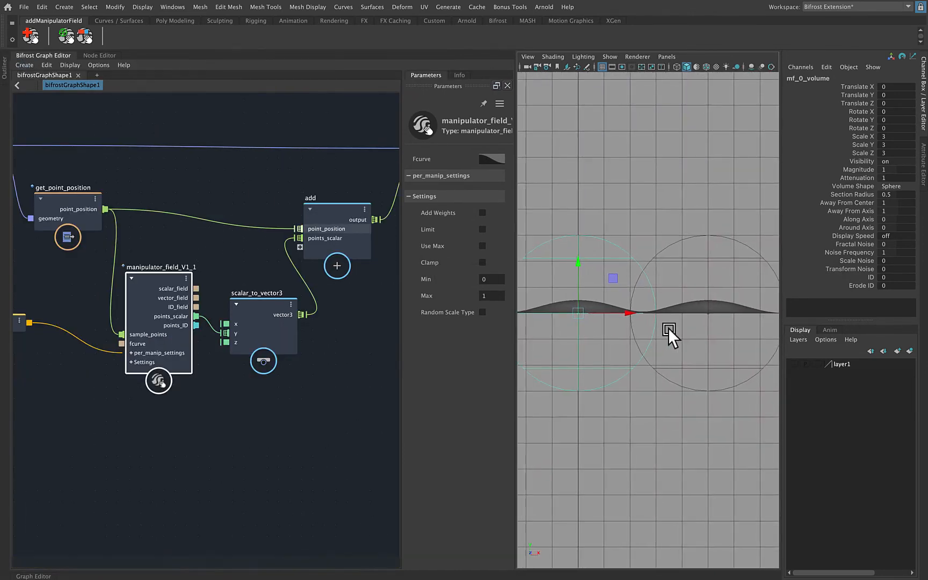
# Step: Enable Add Weights on the manipulator field node and move the second volume to about 4.67 along X
pyautogui.click(482, 214)
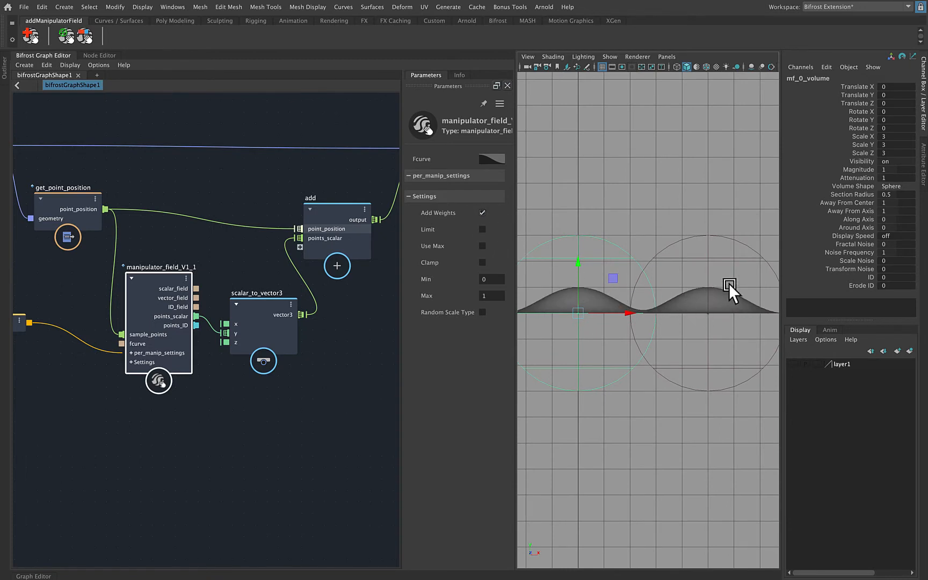
pyautogui.click(693, 254)
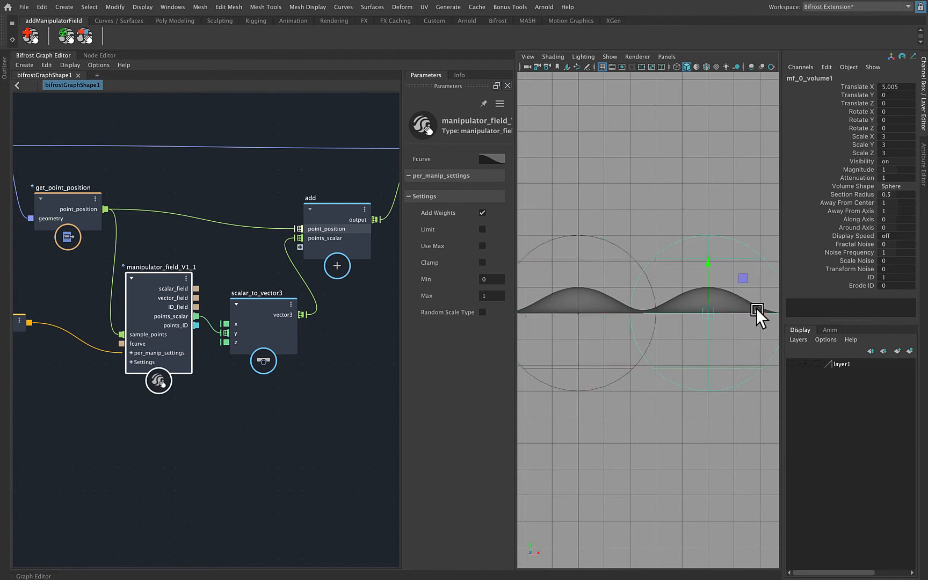
pyautogui.moveTo(757, 309)
pyautogui.mouseDown()
pyautogui.moveTo(629, 305)
pyautogui.moveTo(749, 314)
pyautogui.mouseUp()
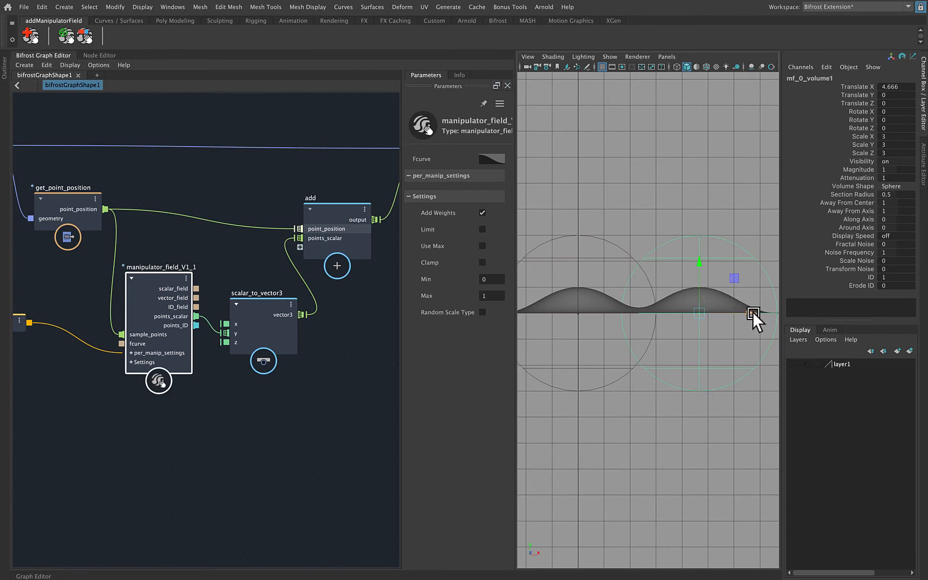
# Step: Try overlapping the second volume with the first at about 3.01 along X, and undo that move
pyautogui.moveTo(752, 312); pyautogui.dragTo(723, 323)
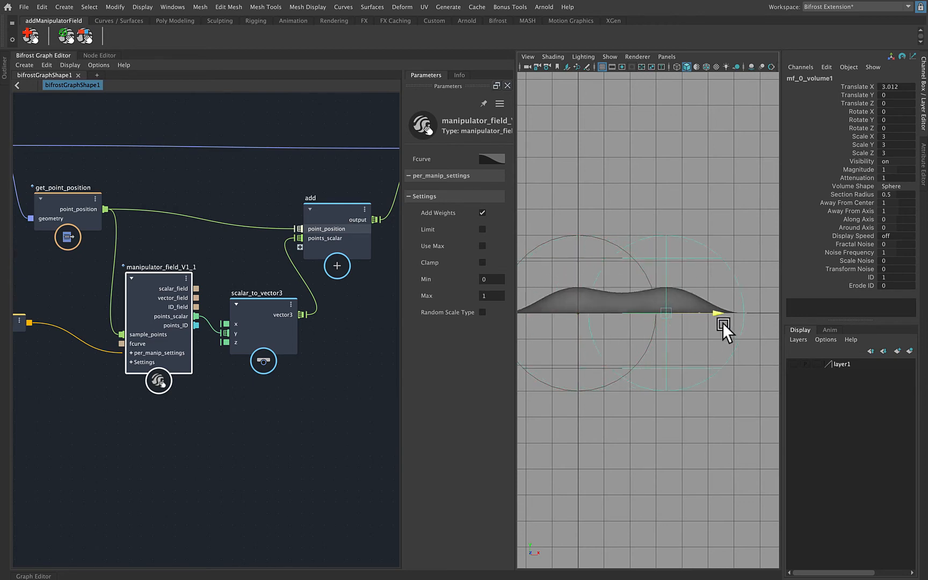
pyautogui.hotkey('ctrl', 'z')
pyautogui.scroll(-5, 704, 348)
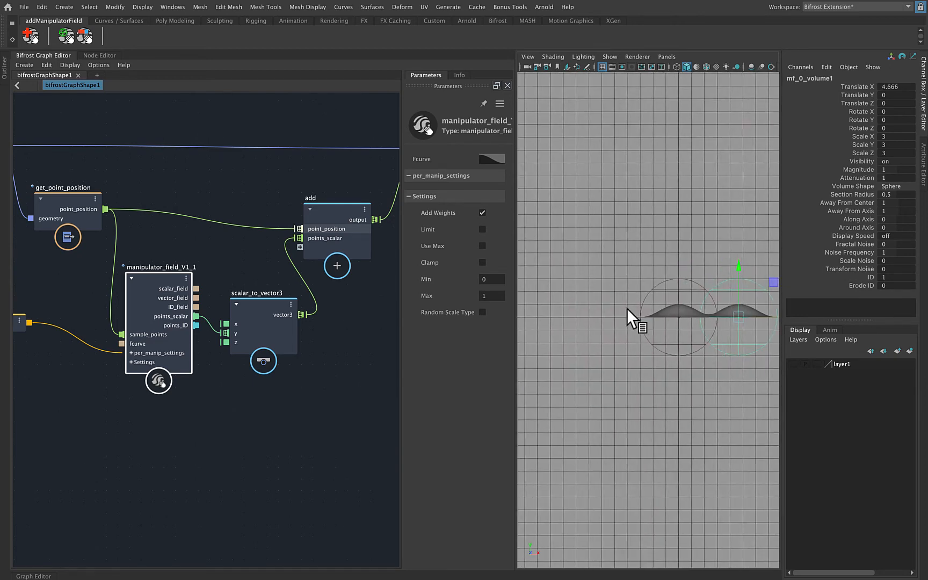
# Step: Add another manipulator volume with Scale X, Y and Z of 3 and shift it to about -0.52 along X, overlapping the first
pyautogui.click(63, 40)
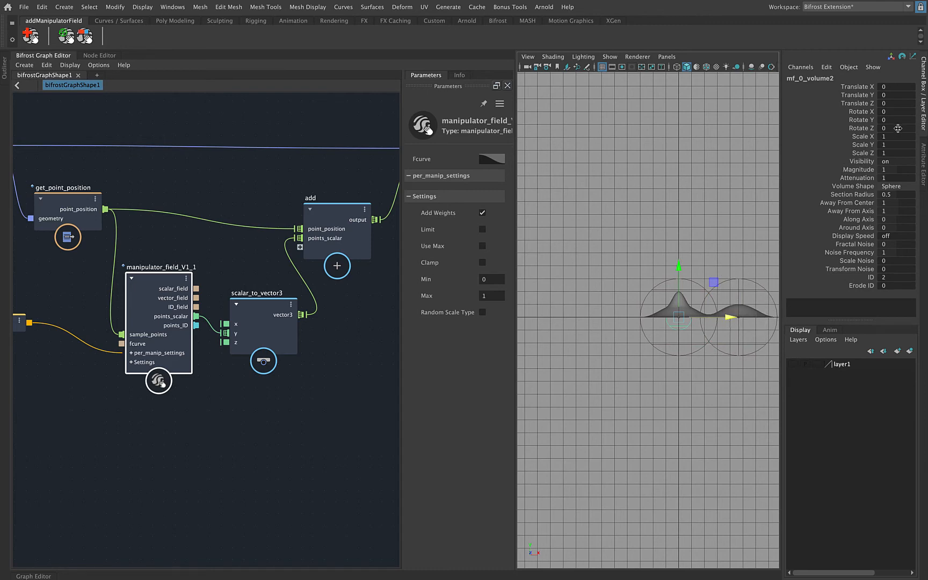
pyautogui.moveTo(897, 134); pyautogui.dragTo(900, 153)
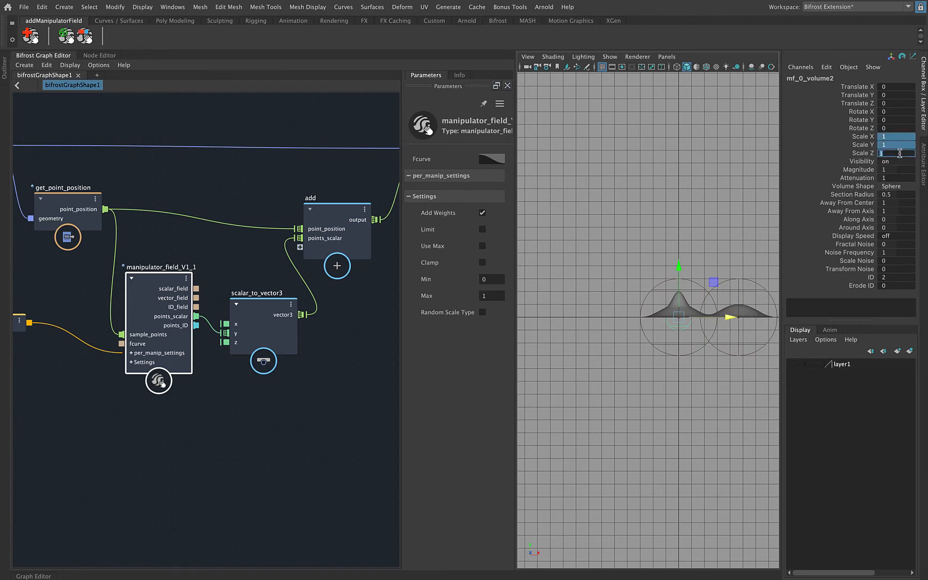
pyautogui.write('3')
pyautogui.press('Return')
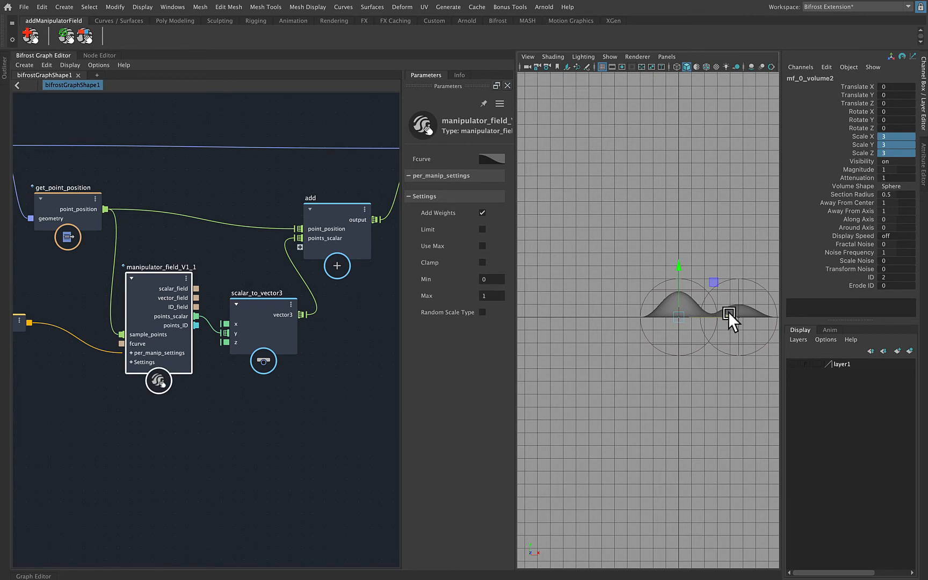
pyautogui.moveTo(729, 314)
pyautogui.mouseDown()
pyautogui.moveTo(641, 320)
pyautogui.moveTo(722, 327)
pyautogui.mouseUp()
pyautogui.keyDown('alt'); pyautogui.moveTo(648, 342); pyautogui.dragTo(705, 352, button='right'); pyautogui.keyUp('alt')
pyautogui.keyDown('alt'); pyautogui.moveTo(704, 352); pyautogui.dragTo(628, 351, button='middle'); pyautogui.keyUp('alt')
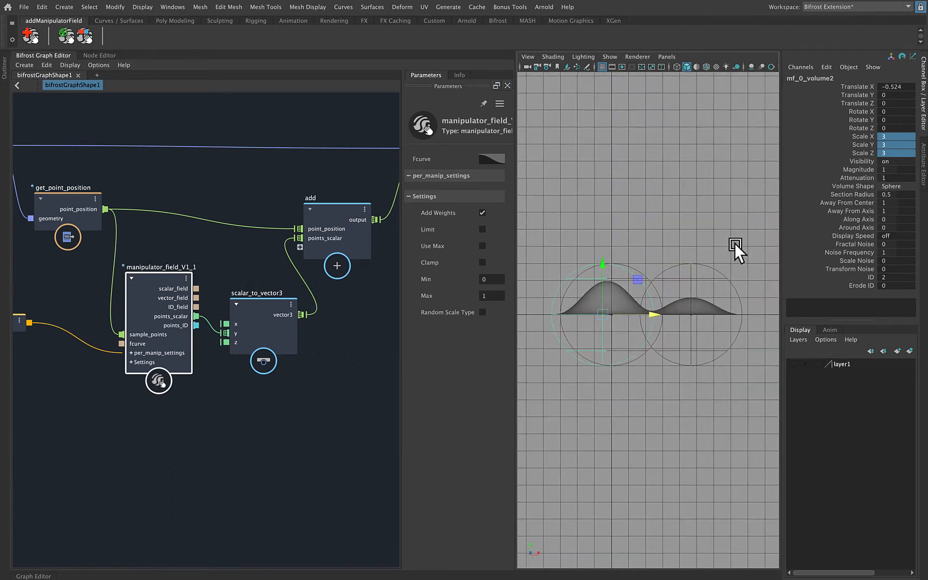
# Step: Try moving the second volume onto the overlapping pair, undo it, and place the third volume at about -5.62 along X
pyautogui.click(697, 272)
pyautogui.moveTo(741, 312); pyautogui.dragTo(568, 321)
pyautogui.hotkey('ctrl', 'z')
pyautogui.hotkey('ctrl', 'z')
pyautogui.keyDown('alt'); pyautogui.moveTo(626, 340); pyautogui.dragTo(652, 333, button='middle'); pyautogui.keyUp('alt')
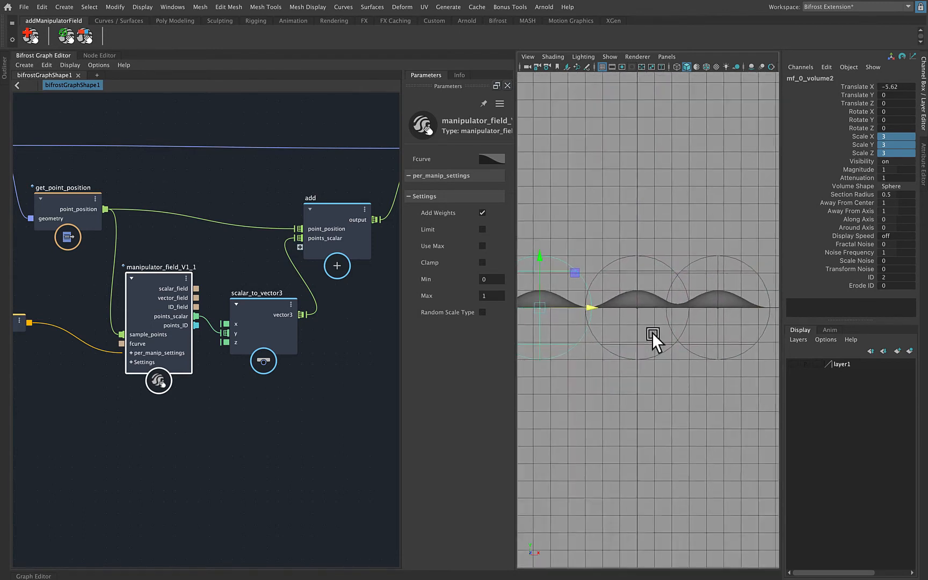
pyautogui.scroll(2, 652, 333)
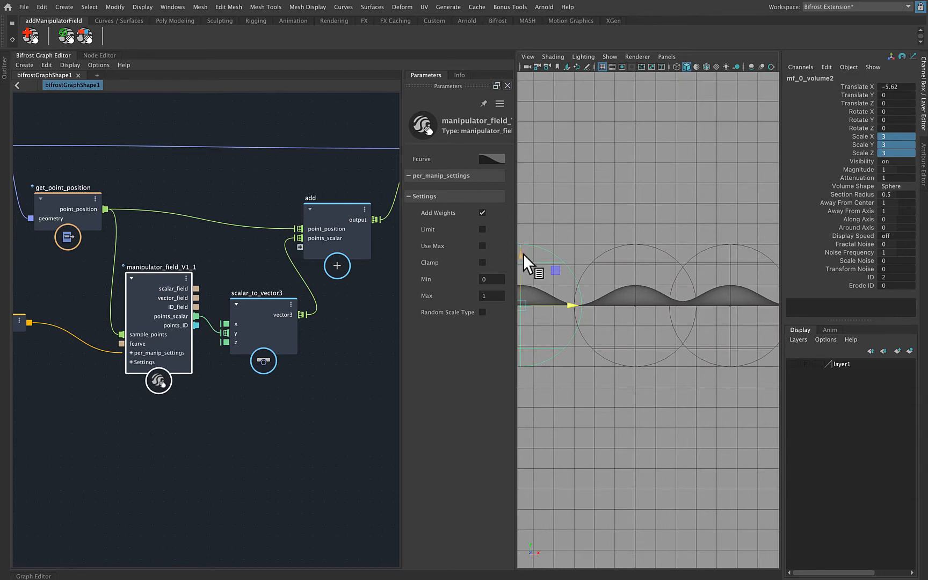
# Step: Turn off Add Weights on the manipulator field node and examine the profile of all the bumps
pyautogui.click(482, 212)
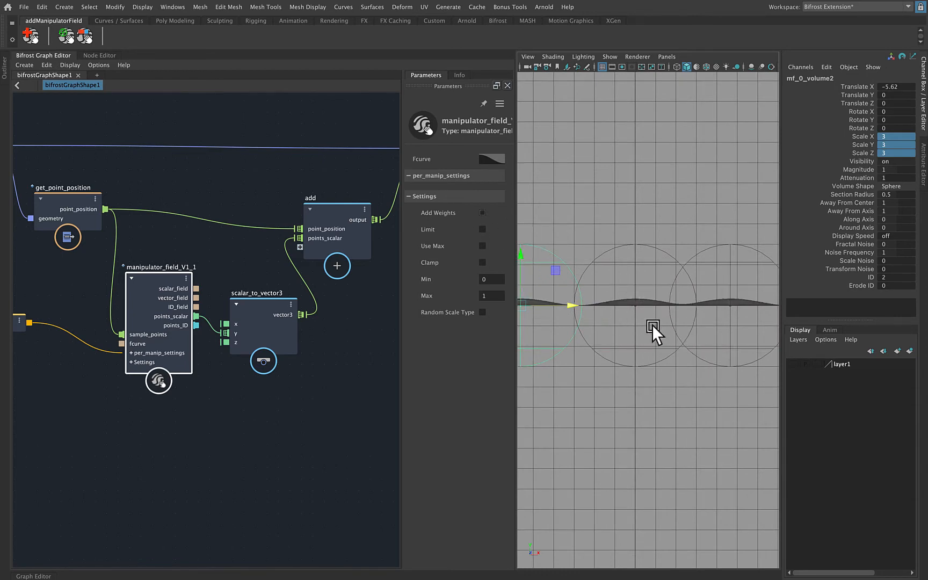
pyautogui.keyDown('alt'); pyautogui.moveTo(652, 324); pyautogui.dragTo(599, 310, button='middle'); pyautogui.keyUp('alt')
pyautogui.scroll(2, 614, 310)
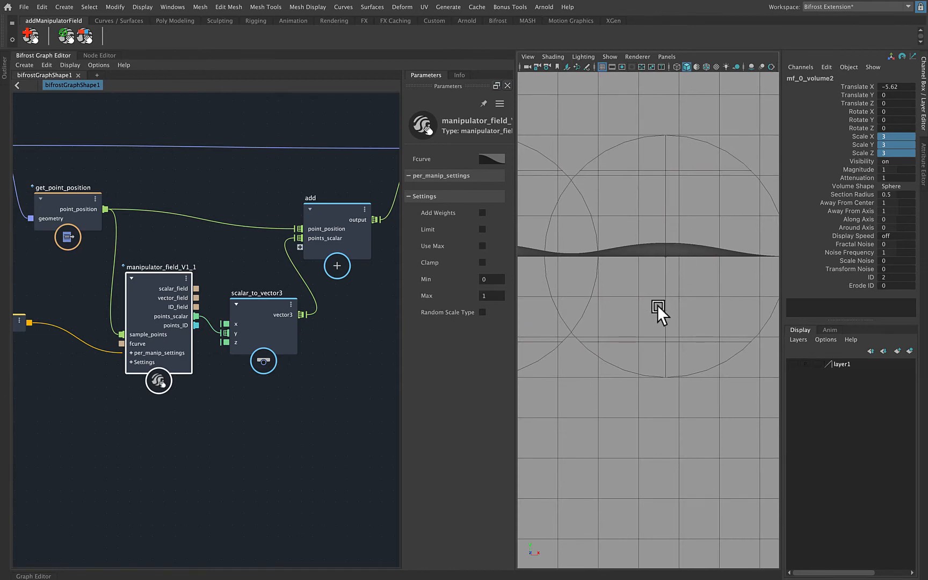
pyautogui.keyDown('alt'); pyautogui.moveTo(657, 305); pyautogui.dragTo(725, 321, button='middle'); pyautogui.keyUp('alt')
pyautogui.keyDown('alt'); pyautogui.moveTo(725, 321); pyautogui.dragTo(645, 323, button='right'); pyautogui.keyUp('alt')
pyautogui.keyDown('alt'); pyautogui.moveTo(609, 317); pyautogui.dragTo(683, 321, button='middle'); pyautogui.keyUp('alt')
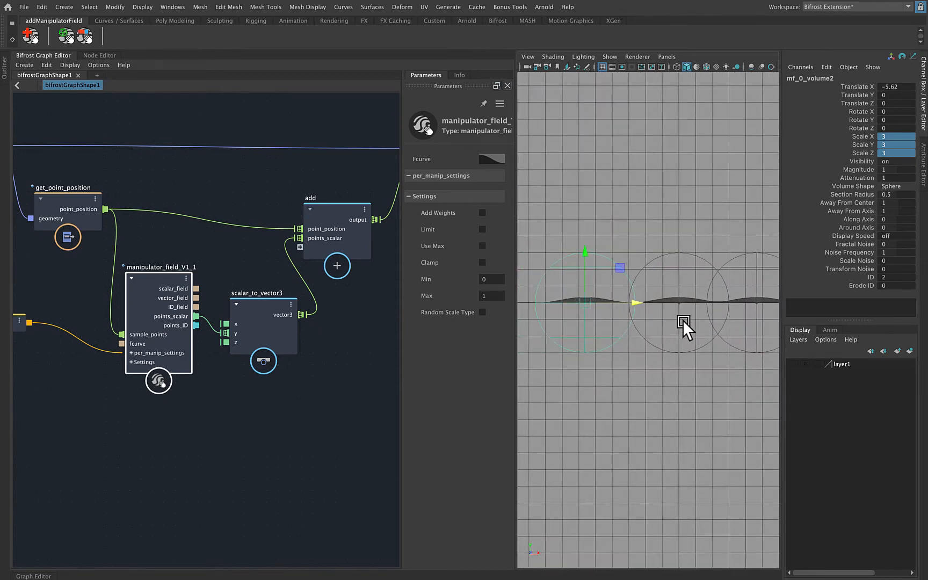
# Step: Delete the third volume, select the first one, and refresh the field's manipulators to clear the leftover bump
pyautogui.click(602, 270)
pyautogui.click(632, 265)
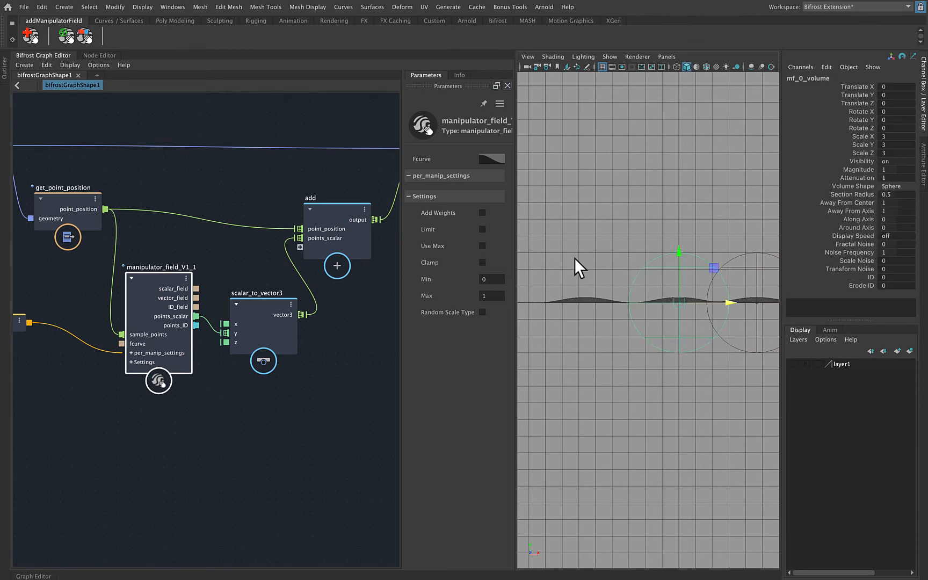
pyautogui.click(86, 36)
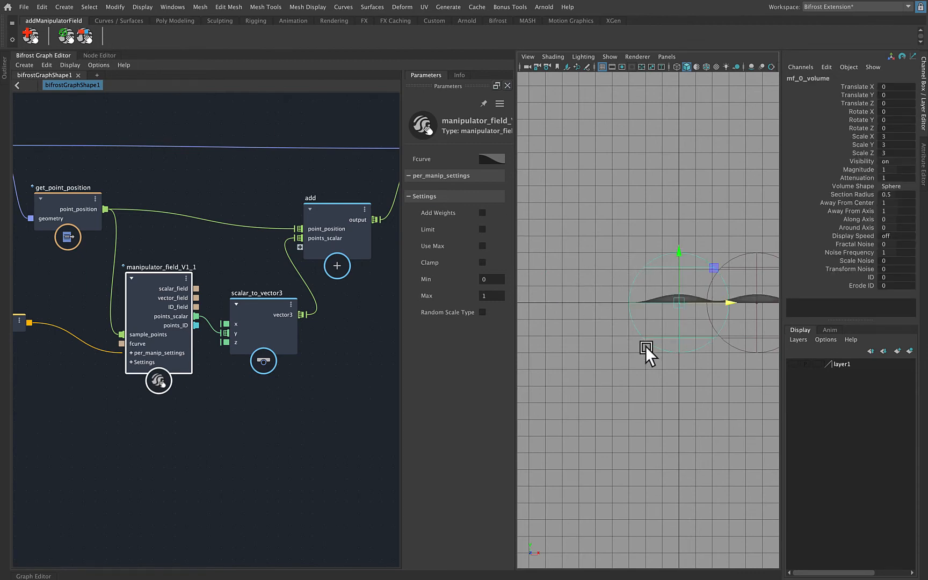
pyautogui.keyDown('alt'); pyautogui.moveTo(646, 346); pyautogui.dragTo(545, 350, button='middle'); pyautogui.keyUp('alt')
pyautogui.keyDown('alt'); pyautogui.moveTo(544, 349); pyautogui.dragTo(715, 380, button='right'); pyautogui.keyUp('alt')
pyautogui.keyDown('alt'); pyautogui.moveTo(600, 351); pyautogui.dragTo(687, 359, button='middle'); pyautogui.keyUp('alt')
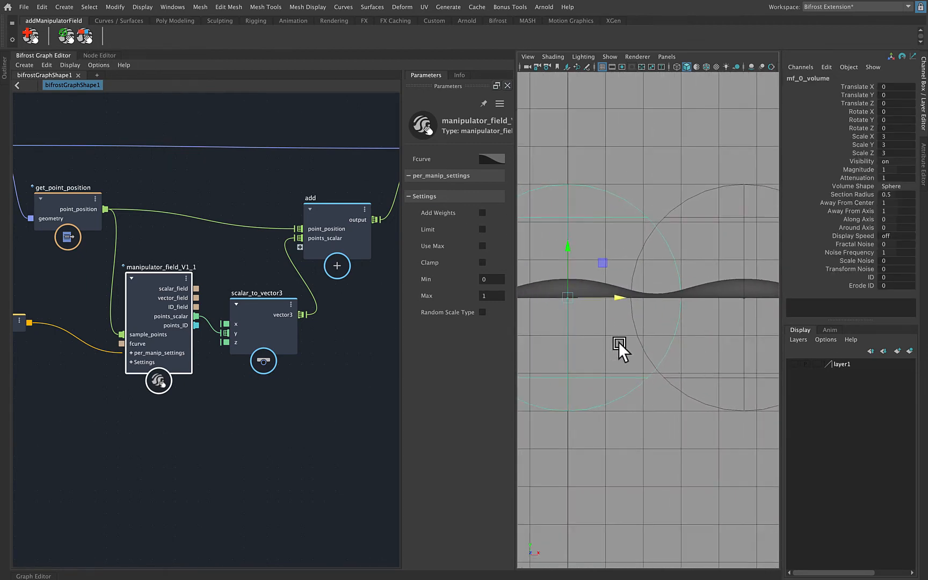
# Step: Move the second manipulator volume to about 5.8 along X, just clear of the first volume
pyautogui.keyDown('alt'); pyautogui.moveTo(571, 312); pyautogui.dragTo(625, 320, button='middle'); pyautogui.keyUp('alt')
pyautogui.keyDown('alt'); pyautogui.moveTo(626, 320); pyautogui.dragTo(635, 332, button='right'); pyautogui.keyUp('alt')
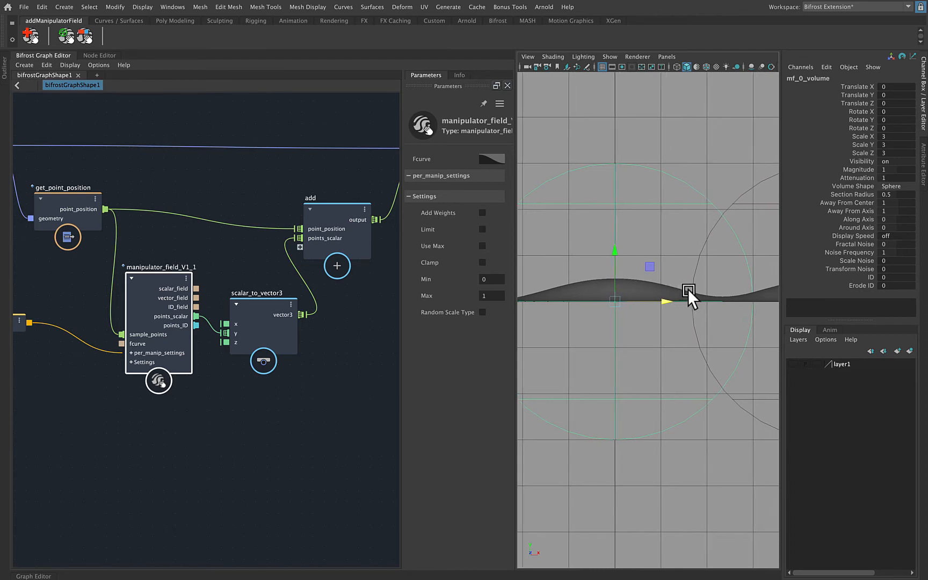
pyautogui.keyDown('alt'); pyautogui.moveTo(689, 292); pyautogui.dragTo(580, 288, button='middle'); pyautogui.keyUp('alt')
pyautogui.scroll(-3, 608, 198)
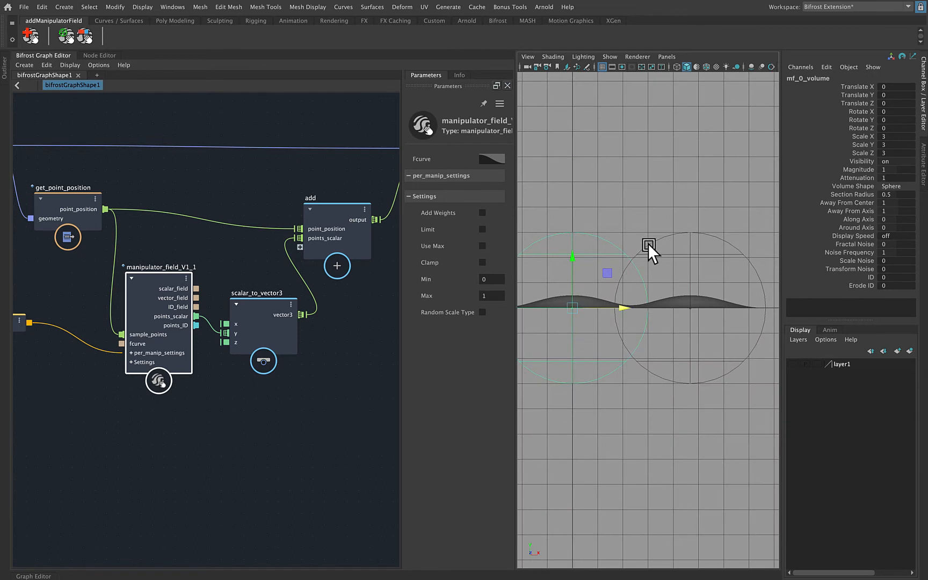
pyautogui.click(699, 228)
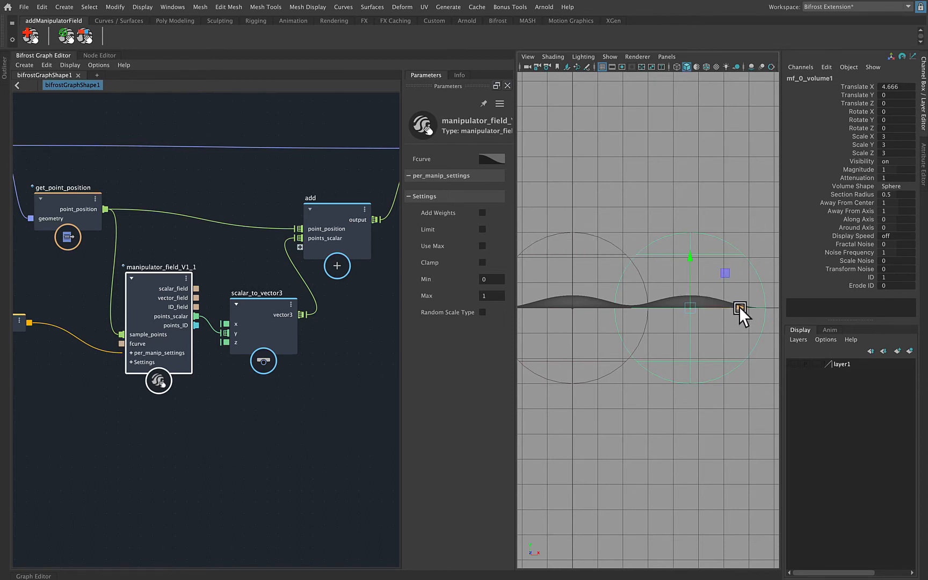
pyautogui.moveTo(739, 306); pyautogui.dragTo(767, 319)
pyautogui.scroll(-3, 660, 311)
pyautogui.keyDown('alt'); pyautogui.moveTo(660, 312); pyautogui.dragTo(649, 310, button='right'); pyautogui.keyUp('alt')
pyautogui.keyDown('alt'); pyautogui.moveTo(600, 303); pyautogui.dragTo(650, 294, button='middle'); pyautogui.keyUp('alt')
# Step: Add a third manipulator volume at about -4.92 along X and set its Scale X, Y and Z to 3
pyautogui.click(658, 266)
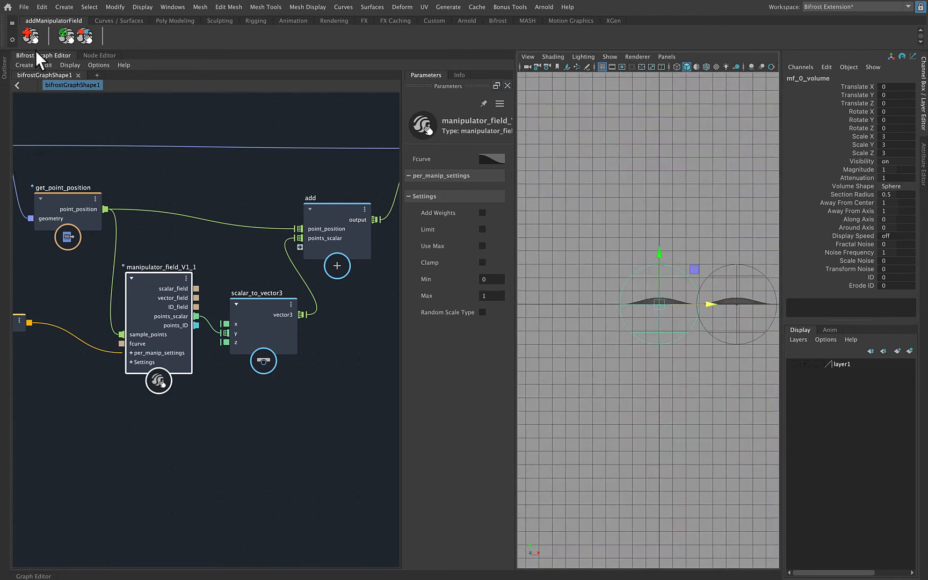
pyautogui.click(62, 39)
pyautogui.moveTo(712, 305); pyautogui.dragTo(648, 304)
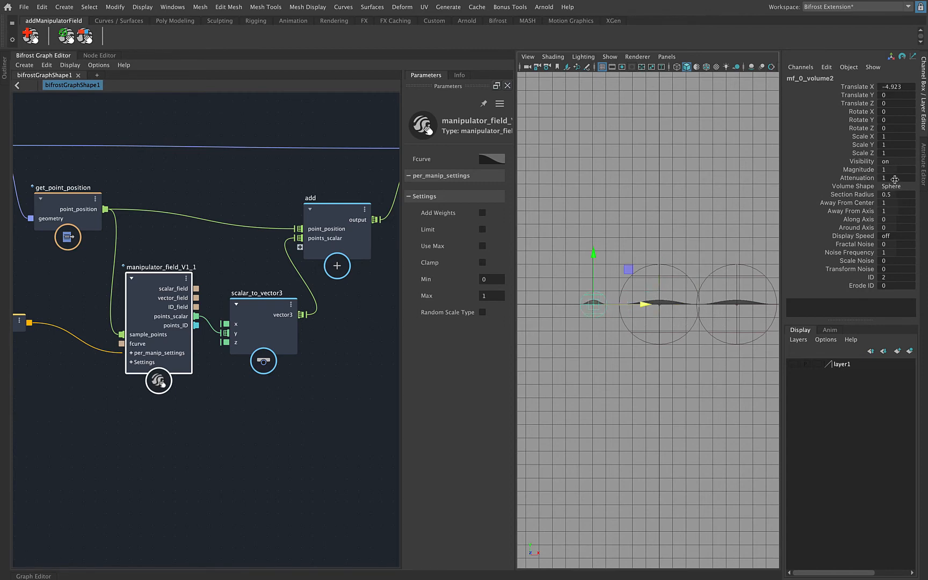
pyautogui.moveTo(889, 137); pyautogui.dragTo(890, 153)
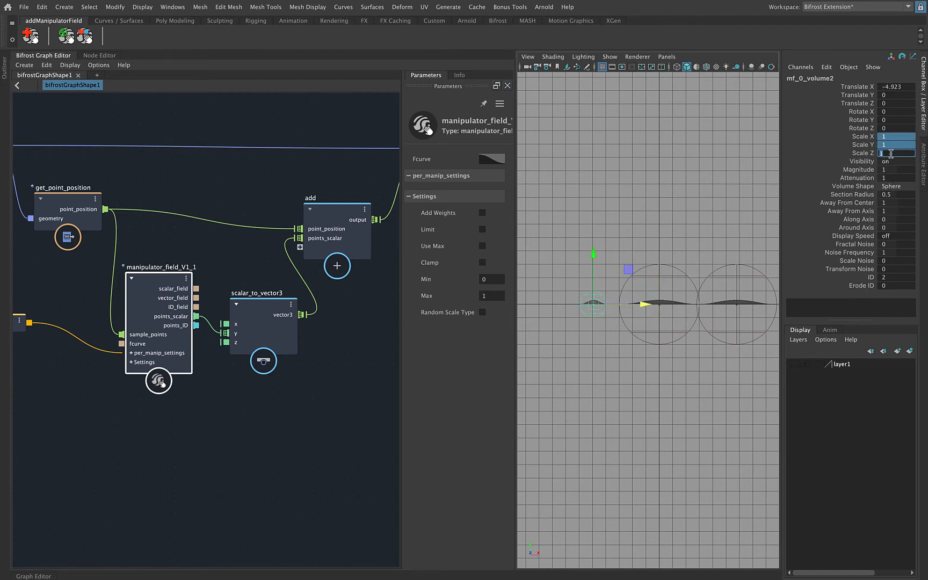
pyautogui.write('3')
pyautogui.press('Return')
pyautogui.scroll(4, 643, 292)
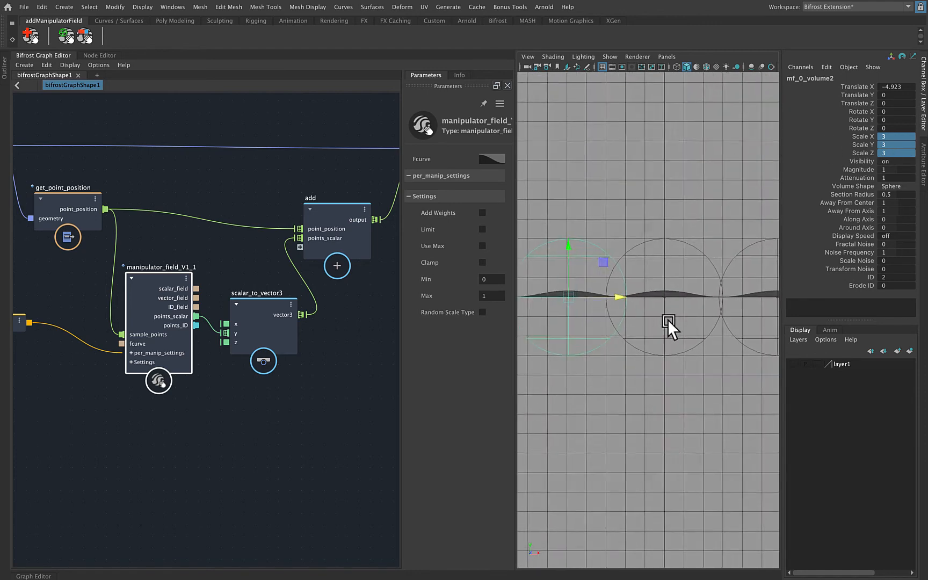
# Step: Try sliding the second volume toward the first, and undo that move along with the third volume's scaling
pyautogui.moveTo(599, 288); pyautogui.dragTo(623, 280, button='middle')
pyautogui.click(753, 250)
pyautogui.scroll(1, 733, 288)
pyautogui.moveTo(764, 281); pyautogui.dragTo(621, 276)
pyautogui.hotkey('ctrl', 'z')
pyautogui.hotkey('ctrl', 'z')
pyautogui.hotkey('ctrl', 'z')
pyautogui.hotkey('ctrl', 'z')
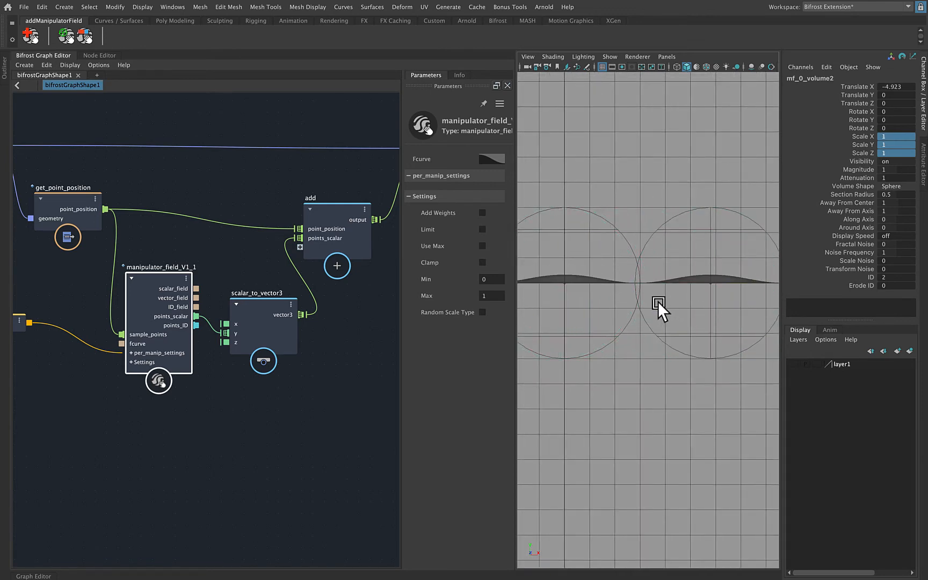
# Step: Remove the third volume, select the second one, and refresh the field's manipulators to clear the leftover bump
pyautogui.click(599, 341)
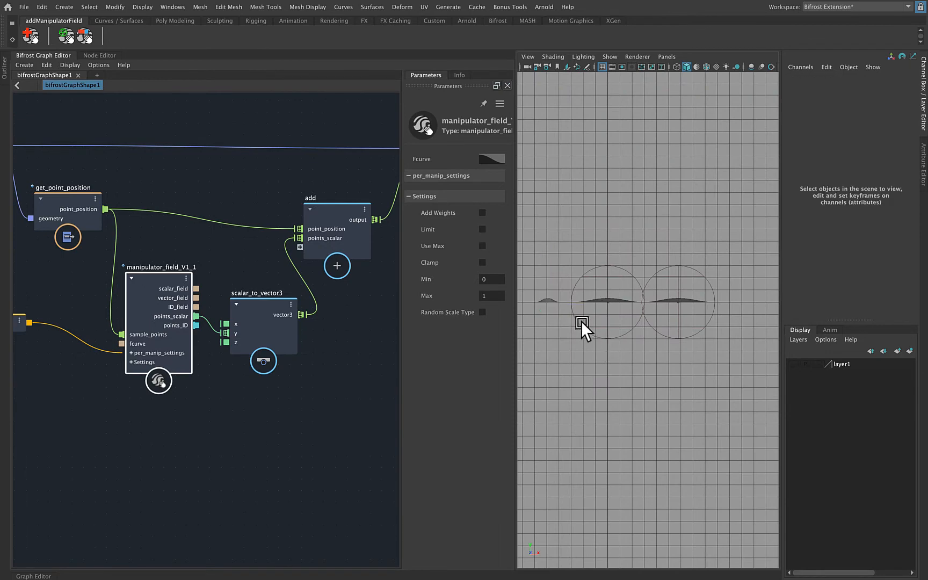
pyautogui.click(701, 273)
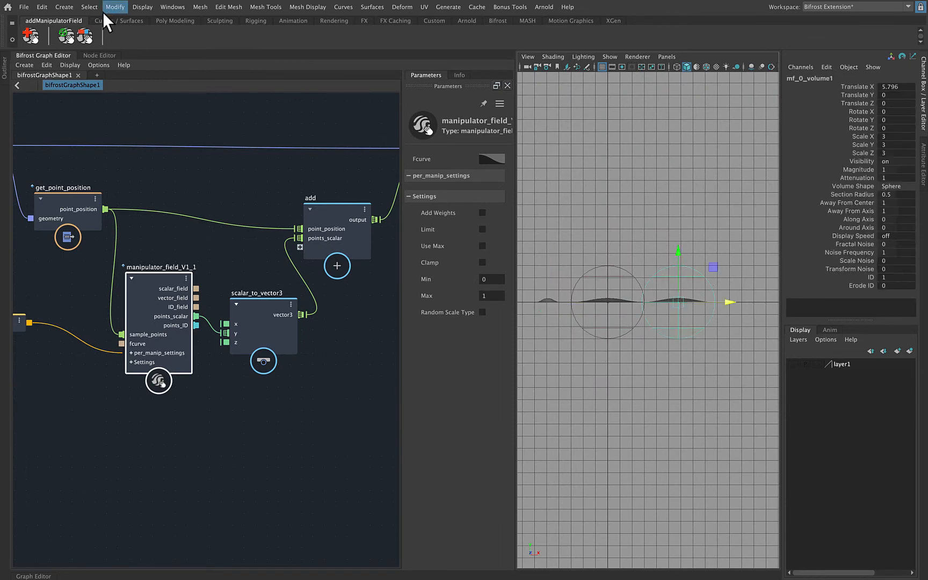
pyautogui.scroll(5, 568, 276)
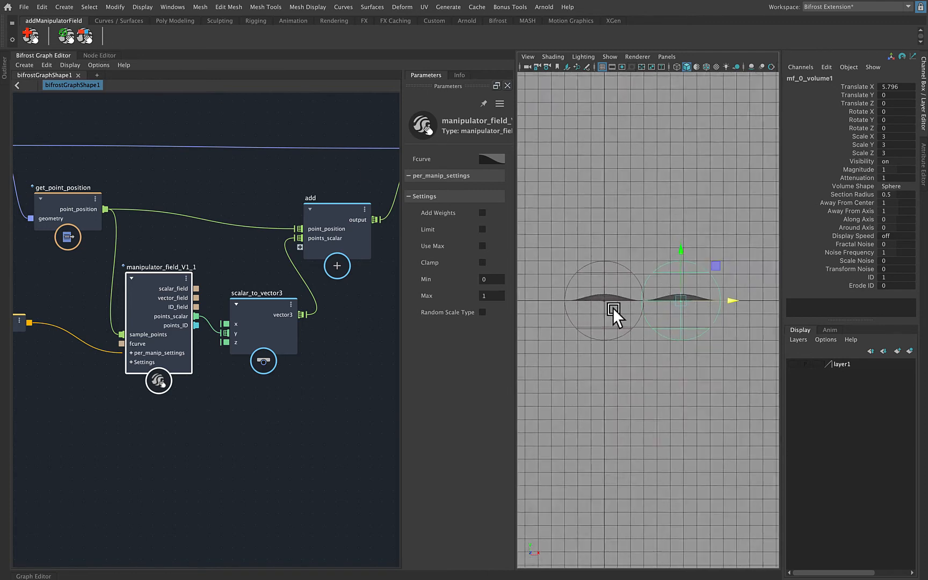
pyautogui.scroll(2, 678, 324)
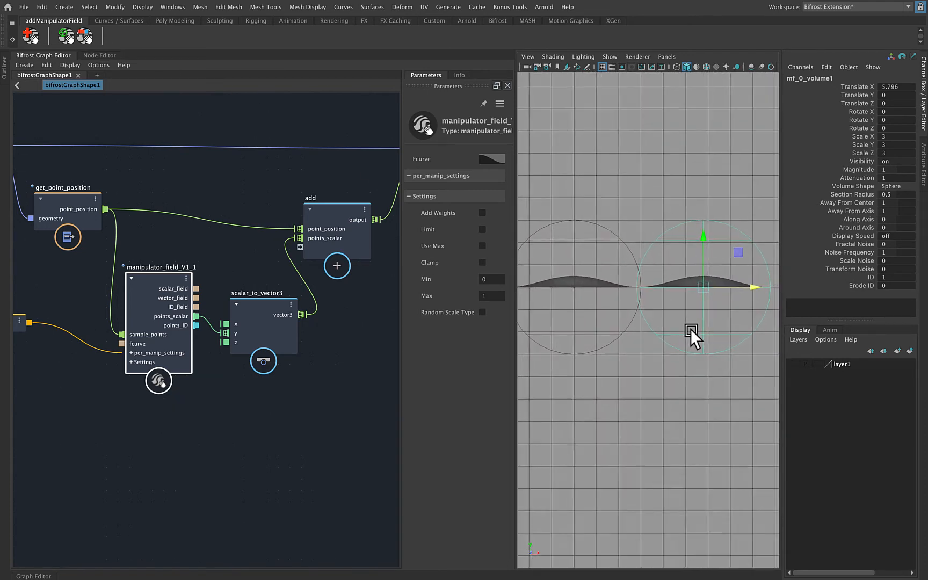
# Step: Turn on Add Weights on the manipulator field node and set the second volume's Magnitude to 2
pyautogui.click(482, 213)
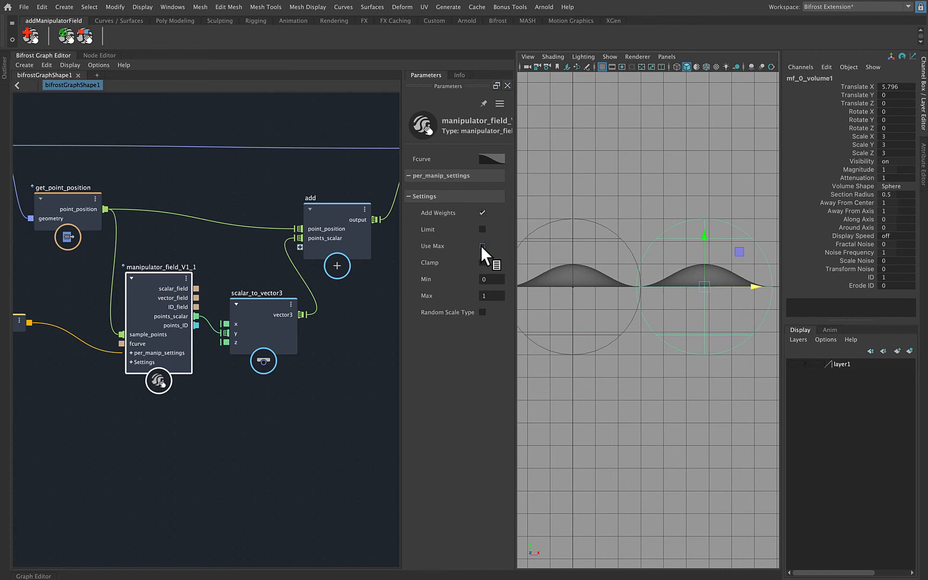
pyautogui.scroll(-4, 724, 265)
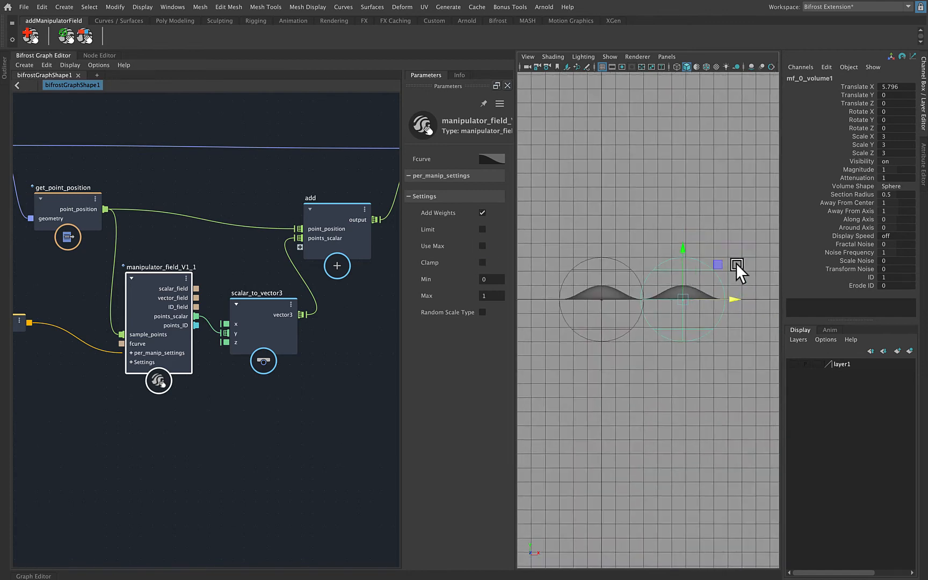
pyautogui.doubleClick(896, 170)
pyautogui.write('2')
pyautogui.press('Return')
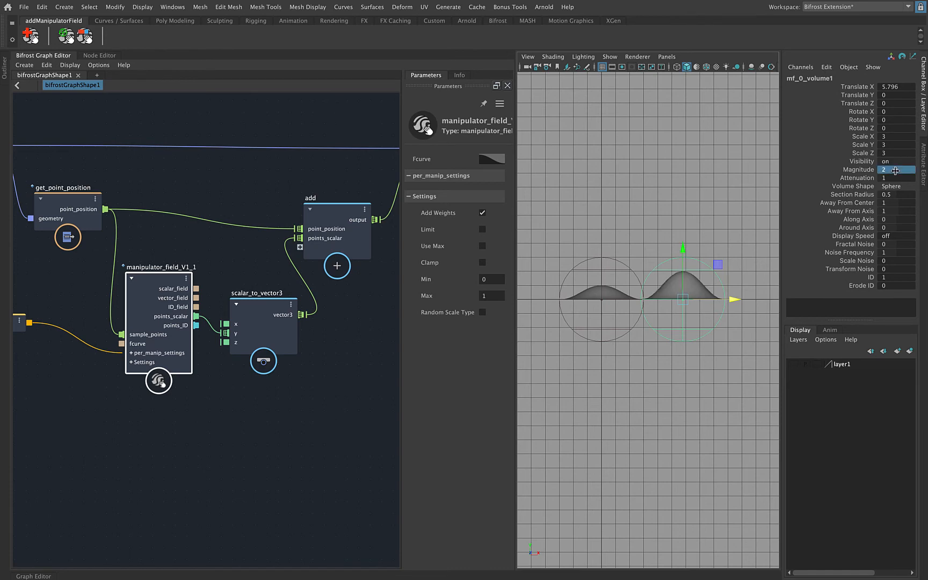
pyautogui.scroll(2, 624, 333)
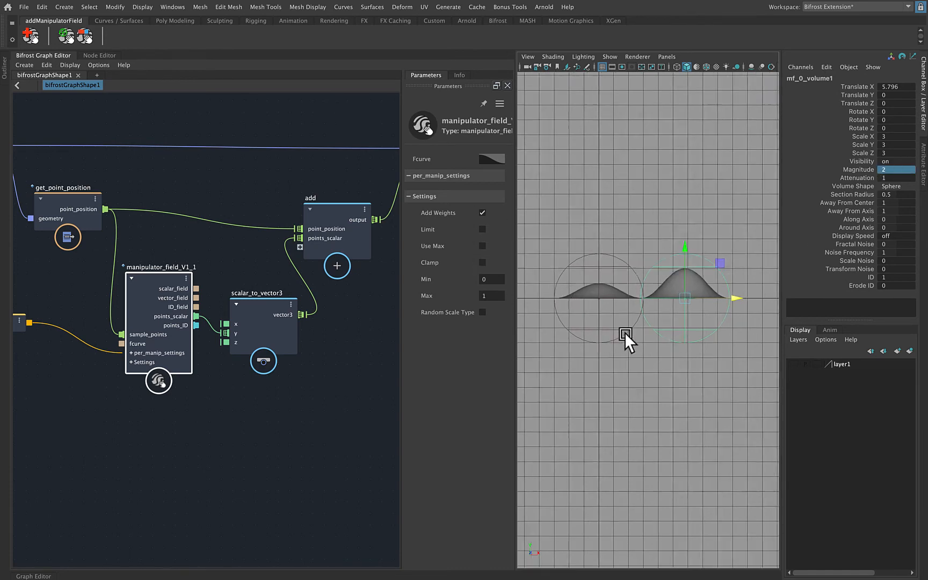
# Step: Try overlapping the two volumes and undo it, turn on Use Max, and place the second volume at about 6.47 along X
pyautogui.moveTo(745, 297); pyautogui.dragTo(646, 295)
pyautogui.hotkey('ctrl', 'z')
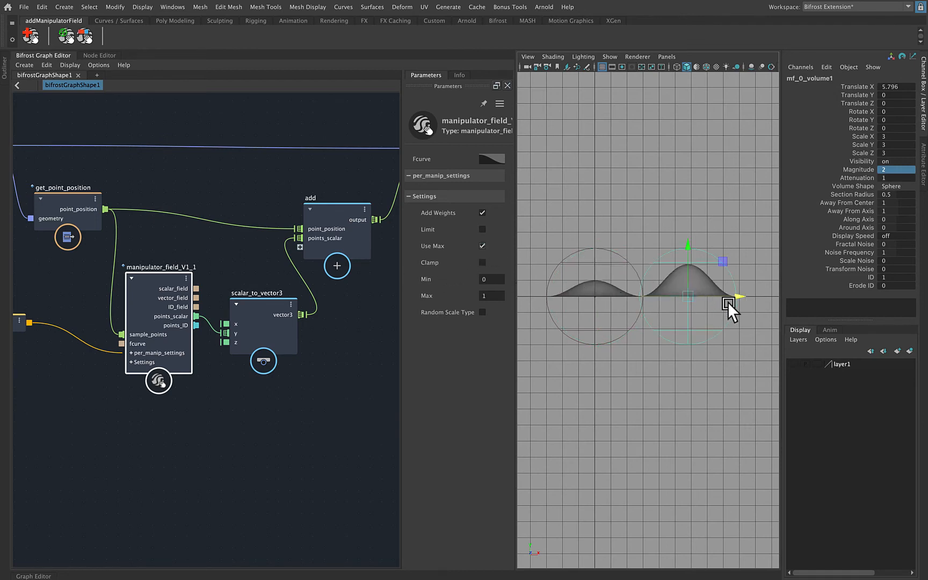
pyautogui.moveTo(740, 295)
pyautogui.mouseDown()
pyautogui.moveTo(607, 295)
pyautogui.moveTo(752, 303)
pyautogui.mouseUp()
pyautogui.hotkey('ctrl', 'z')
pyautogui.moveTo(740, 293)
pyautogui.mouseDown()
pyautogui.moveTo(605, 295)
pyautogui.moveTo(760, 301)
pyautogui.moveTo(748, 301)
pyautogui.mouseUp()
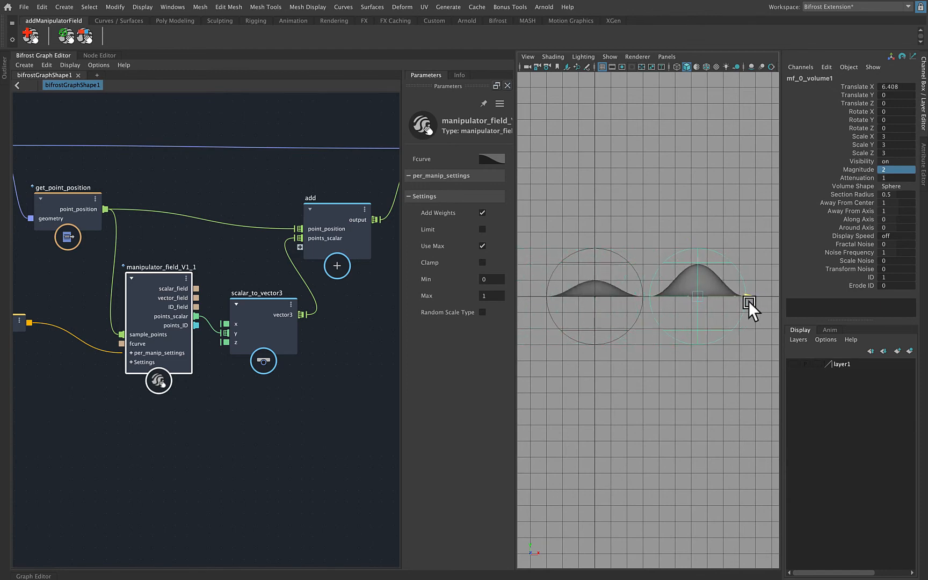
# Step: Select the first volume at the origin and set its Magnitude to 3
pyautogui.click(614, 246)
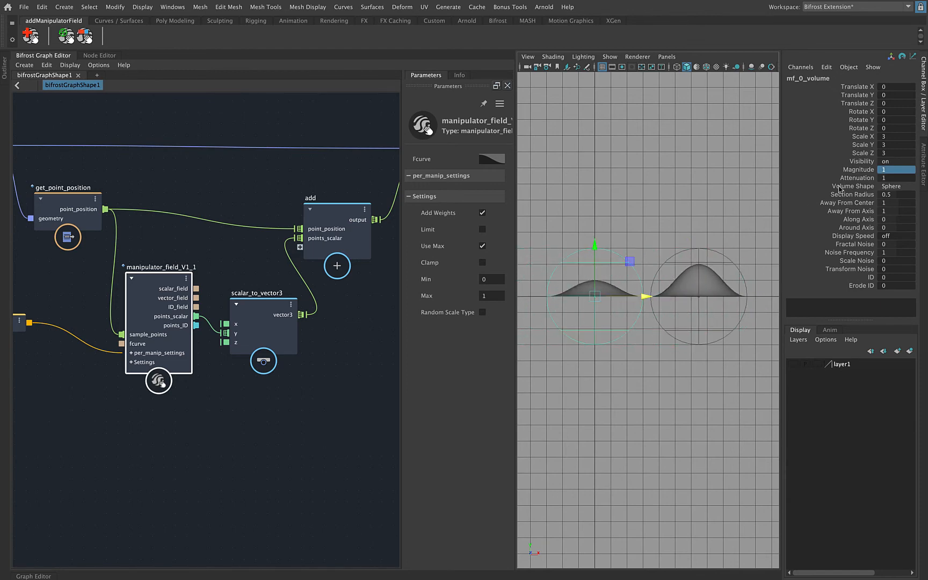
pyautogui.click(895, 170)
pyautogui.write('3')
pyautogui.press('Return')
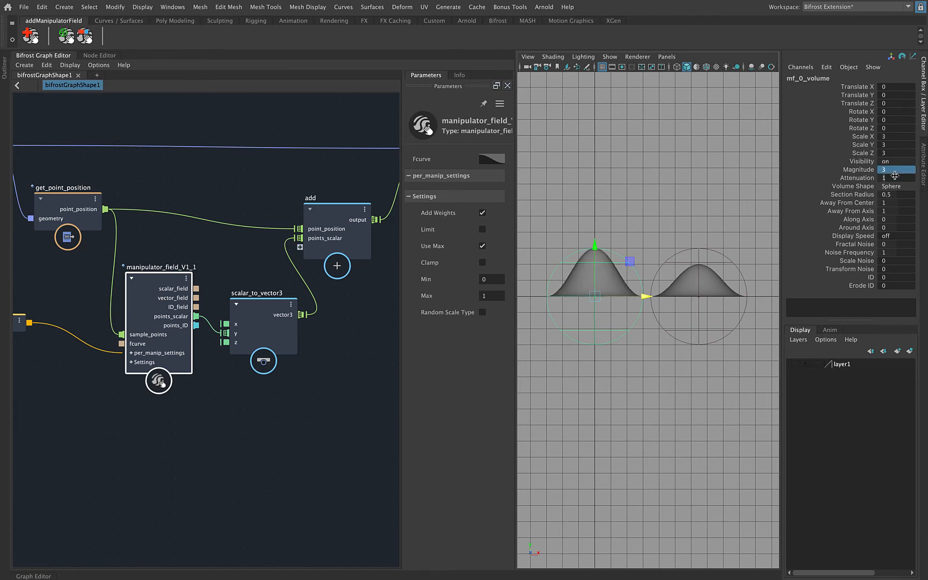
# Step: Try moving the second volume against the taller first one with Use Max on, and undo the move
pyautogui.click(726, 260)
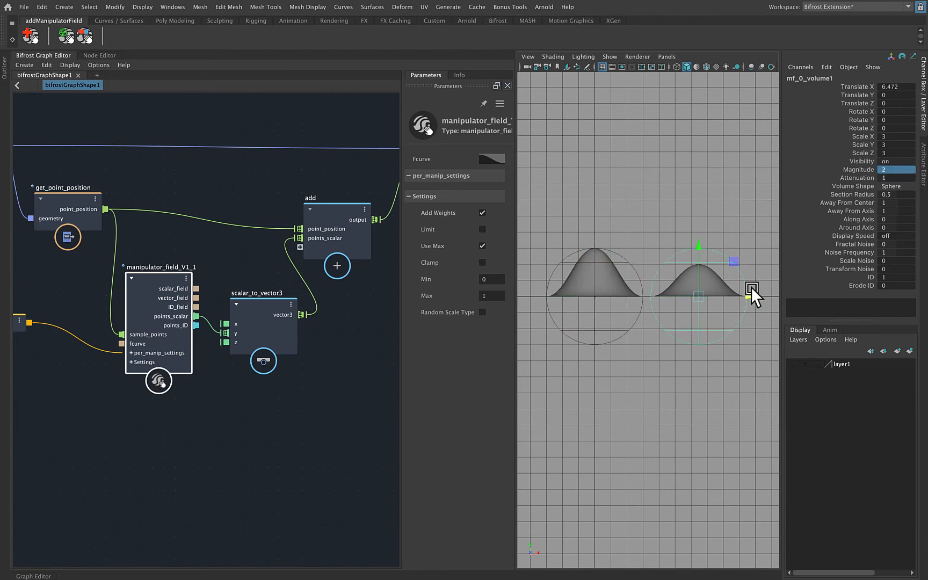
pyautogui.moveTo(750, 294)
pyautogui.mouseDown()
pyautogui.moveTo(605, 291)
pyautogui.moveTo(743, 290)
pyautogui.mouseUp()
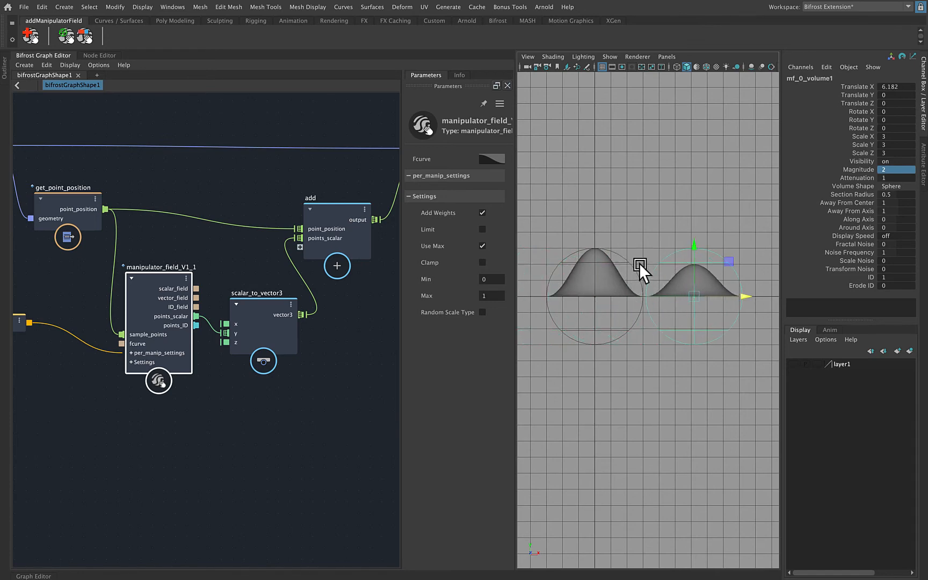
pyautogui.hotkey('ctrl', 'z')
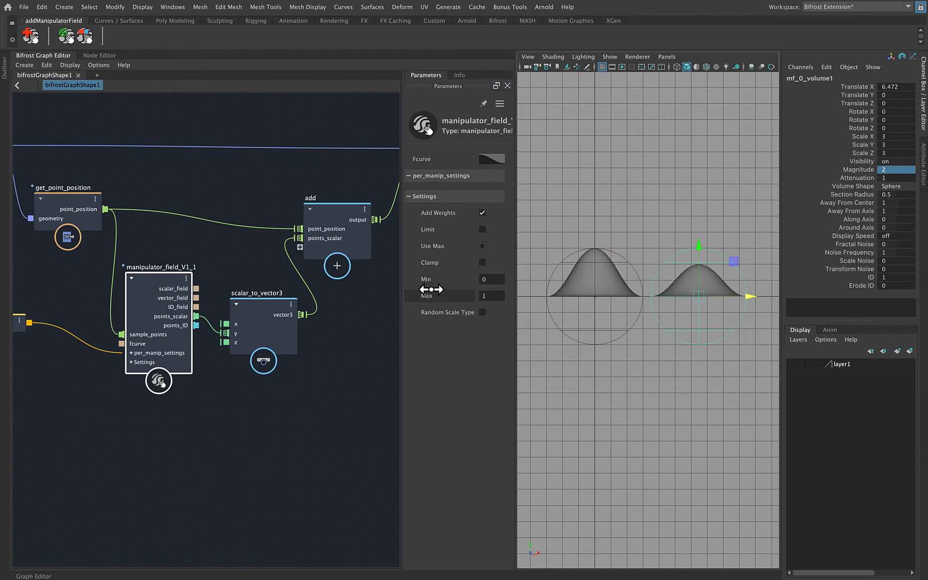
# Step: Replace Use Max with Clamp in the field settings and overlap the second volume with the first at about 2.77 along X
pyautogui.click(483, 262)
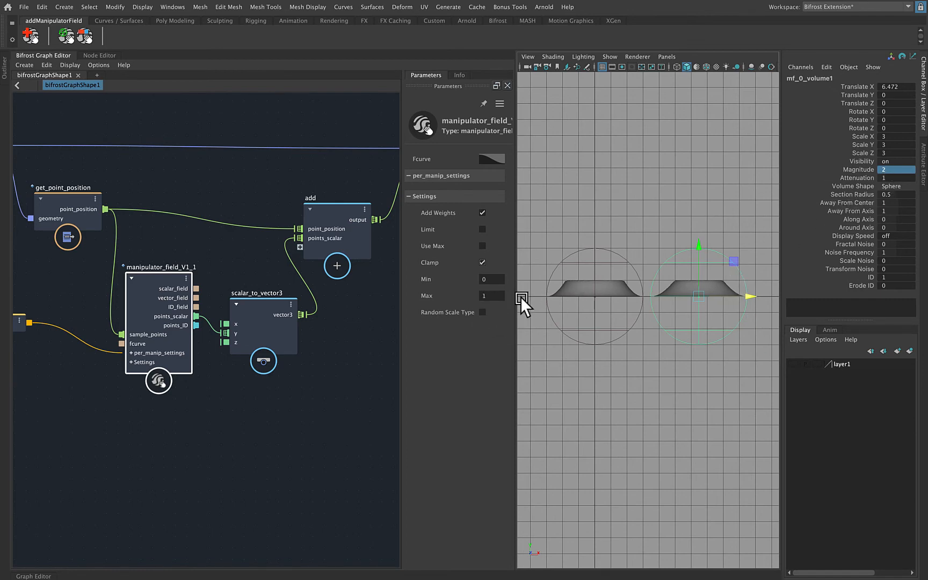
pyautogui.moveTo(756, 294)
pyautogui.mouseDown()
pyautogui.moveTo(641, 300)
pyautogui.moveTo(742, 302)
pyautogui.mouseUp()
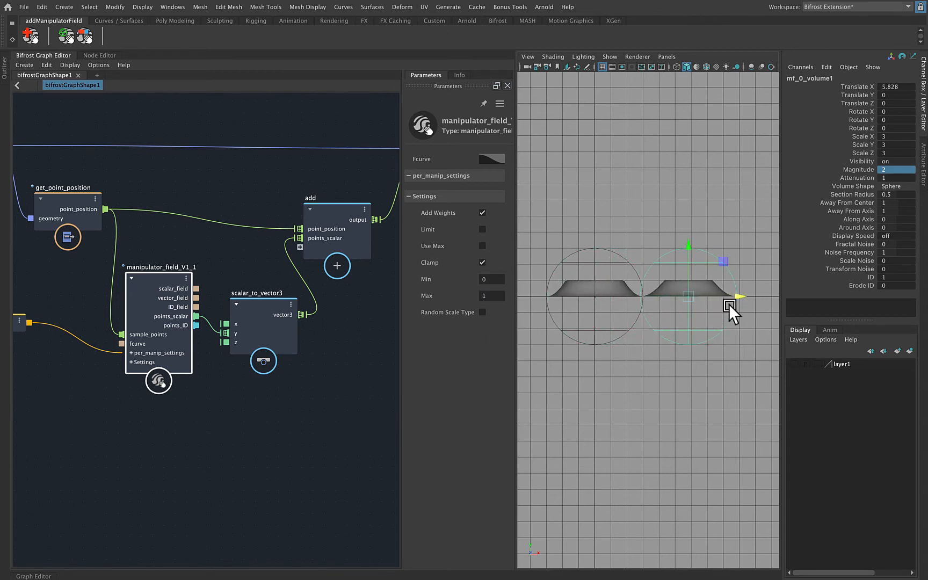
pyautogui.moveTo(738, 294); pyautogui.dragTo(689, 295)
# Step: Try a clamp Max of about 1.55 on the overlapping volumes, and set Max back to 1
pyautogui.moveTo(491, 295); pyautogui.dragTo(542, 298)
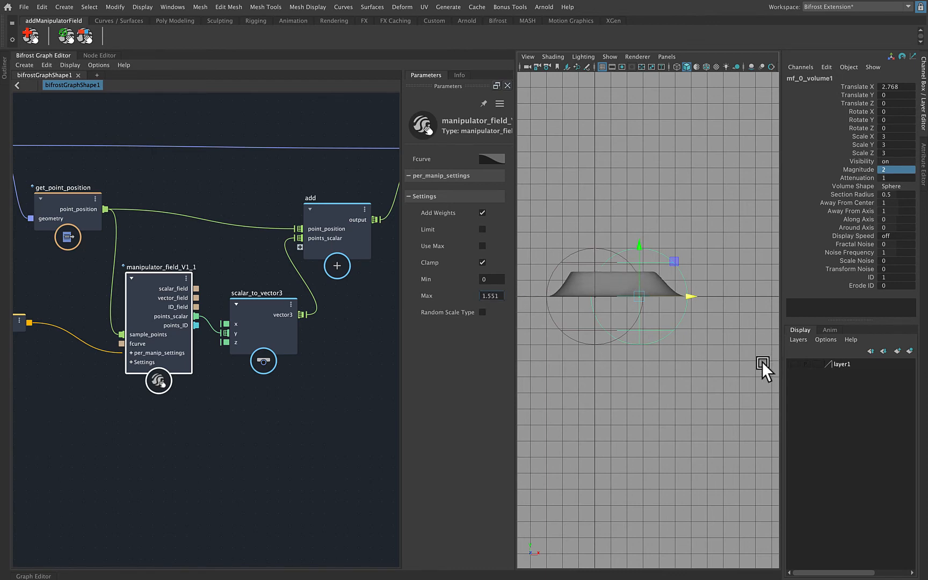
pyautogui.click(498, 297)
pyautogui.write('1')
pyautogui.press('Return')
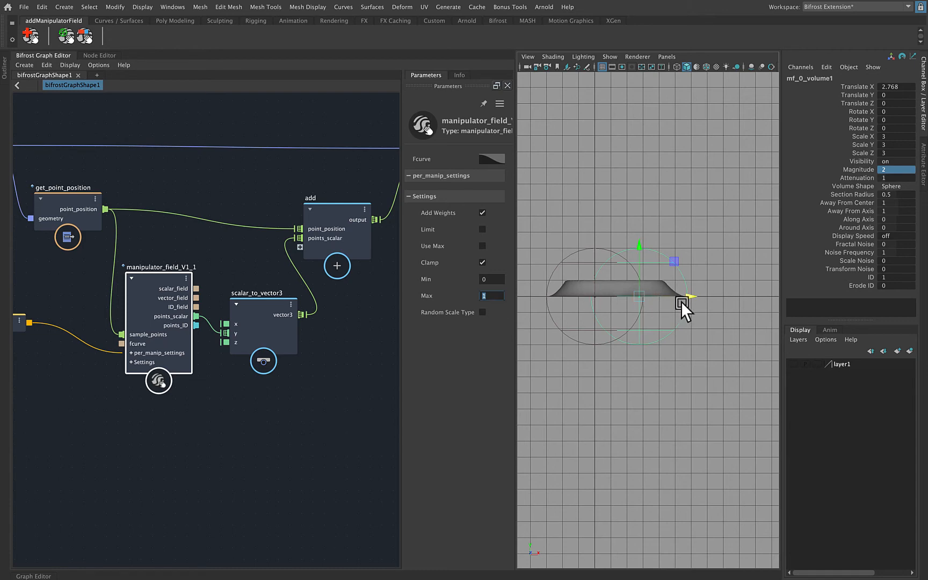
# Step: Turn off Clamp and move the second volume away from the first to about 6.99 along X
pyautogui.click(482, 262)
pyautogui.moveTo(687, 294); pyautogui.dragTo(754, 295)
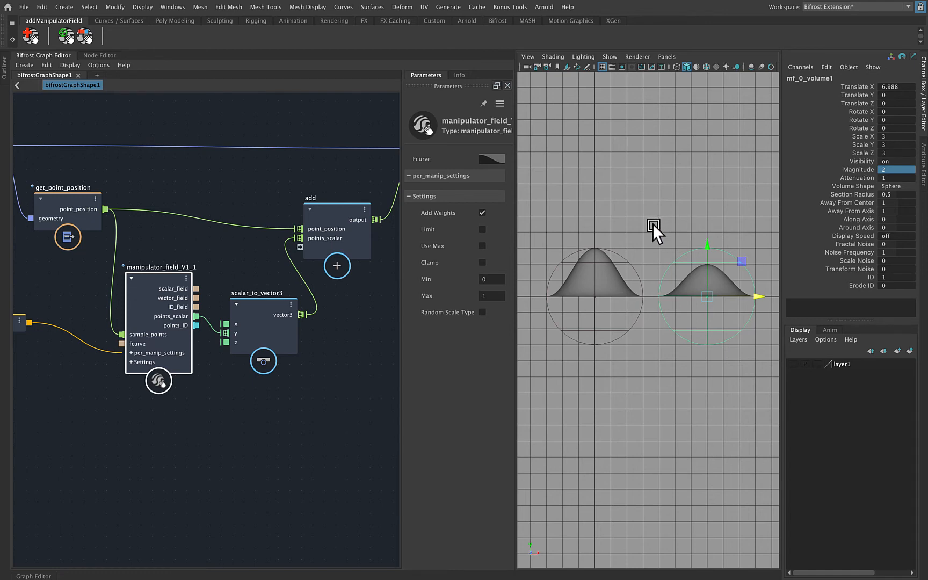
# Step: Switch to the perspective view and highlight the second volume's Fractal Noise, Noise Frequency, Scale Noise and Transform Noise attributes
pyautogui.press('space')
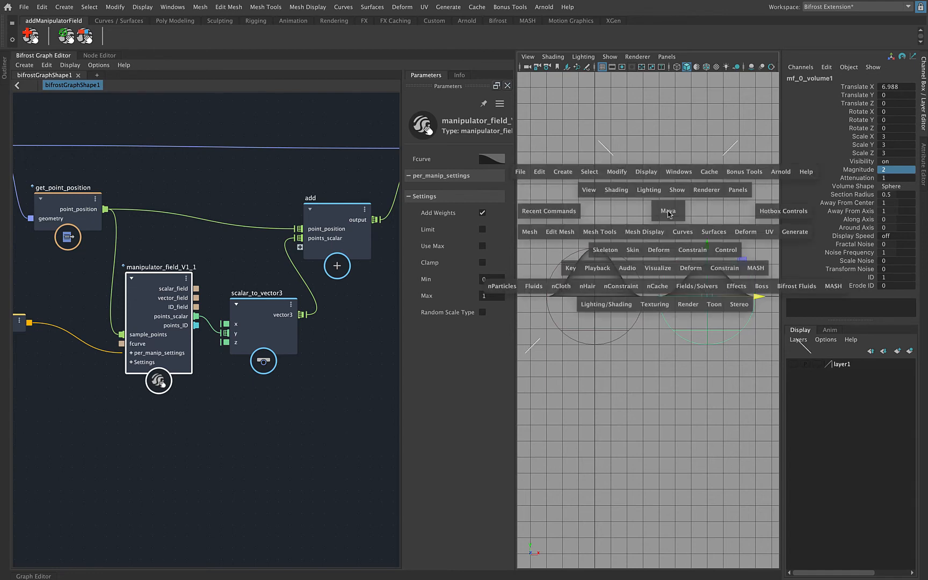
pyautogui.moveTo(665, 150); pyautogui.dragTo(666, 149)
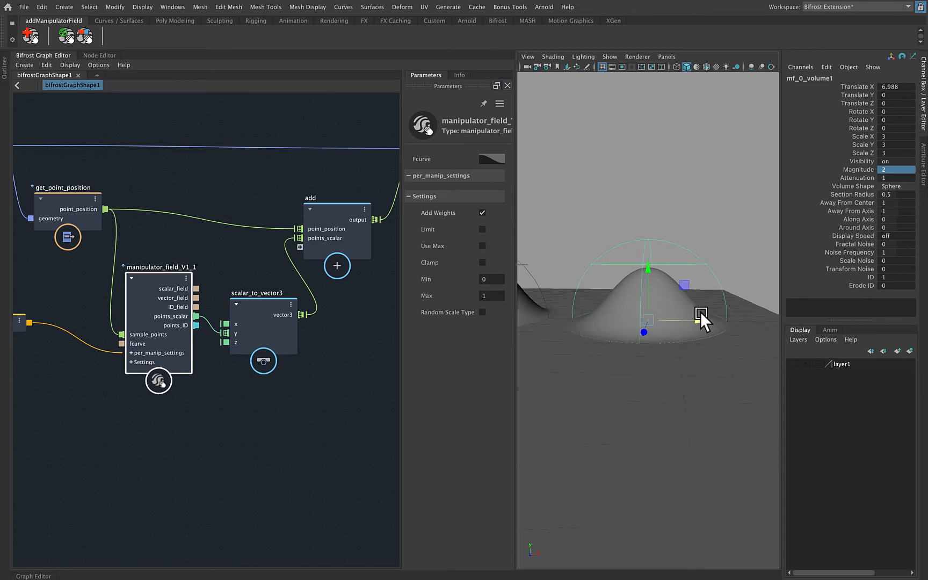
pyautogui.keyDown('alt'); pyautogui.moveTo(700, 314); pyautogui.dragTo(761, 311, button='right'); pyautogui.keyUp('alt')
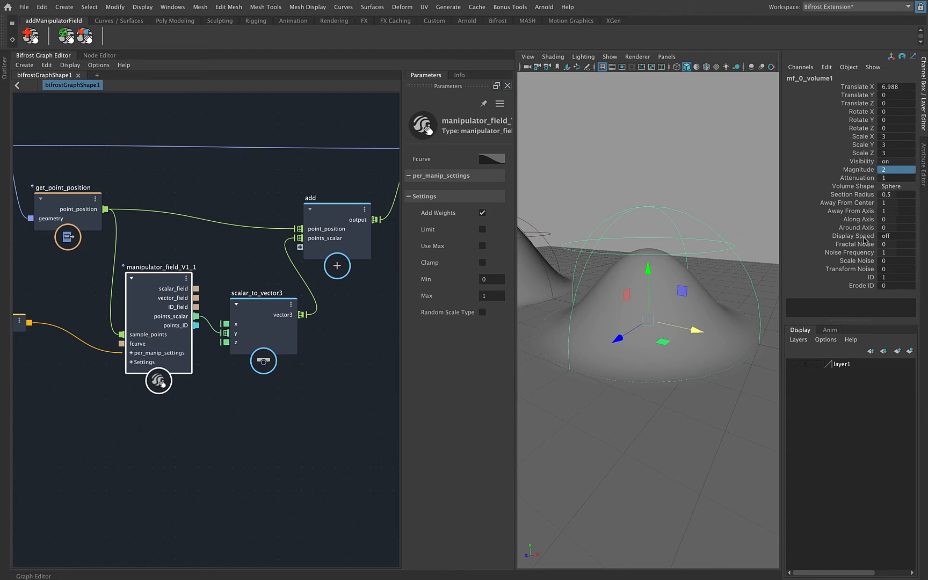
pyautogui.click(865, 238)
pyautogui.click(862, 246)
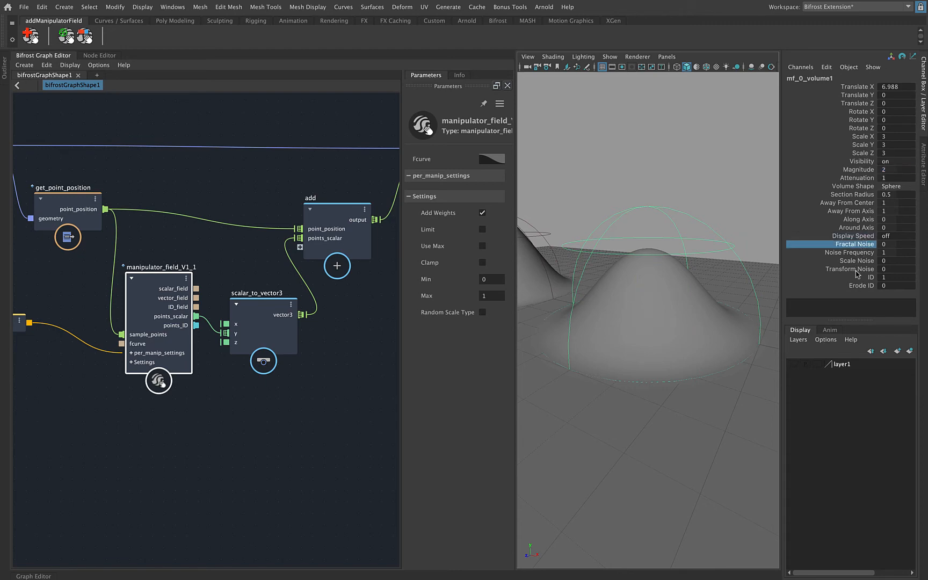
pyautogui.keyDown('shift'); pyautogui.click(858, 270); pyautogui.keyUp('shift')
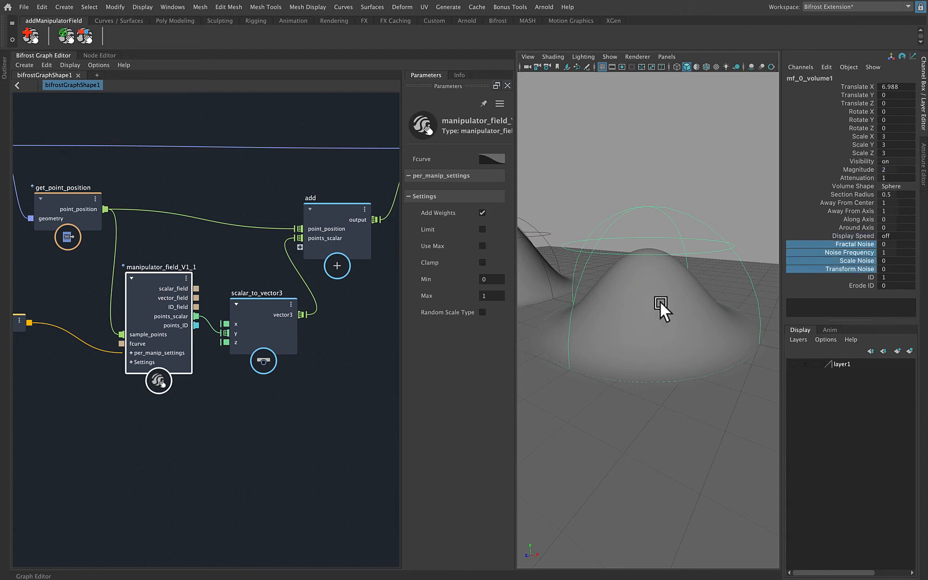
pyautogui.keyDown('alt'); pyautogui.moveTo(660, 302); pyautogui.dragTo(551, 305, button='right'); pyautogui.keyUp('alt')
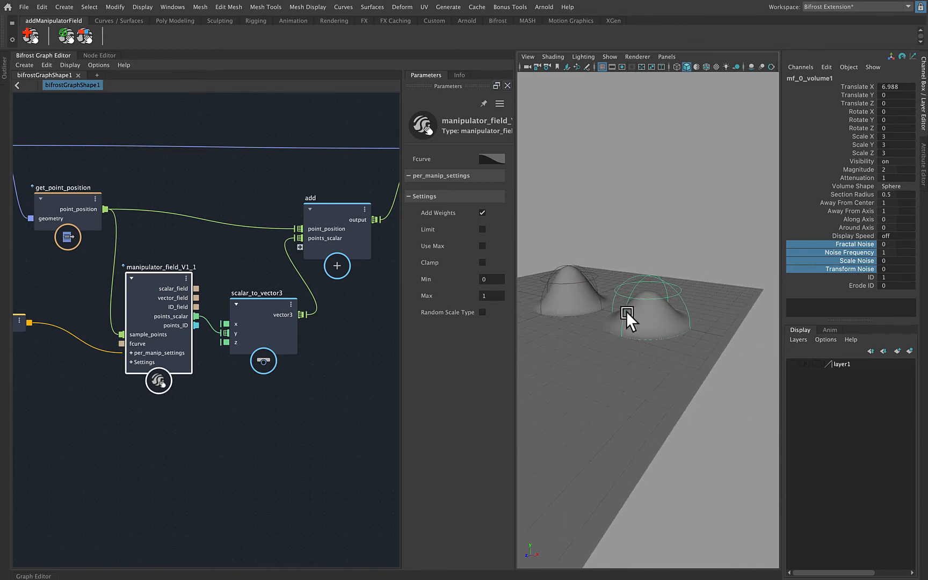
pyautogui.keyDown('alt'); pyautogui.moveTo(626, 311); pyautogui.dragTo(690, 328, button='right'); pyautogui.keyUp('alt')
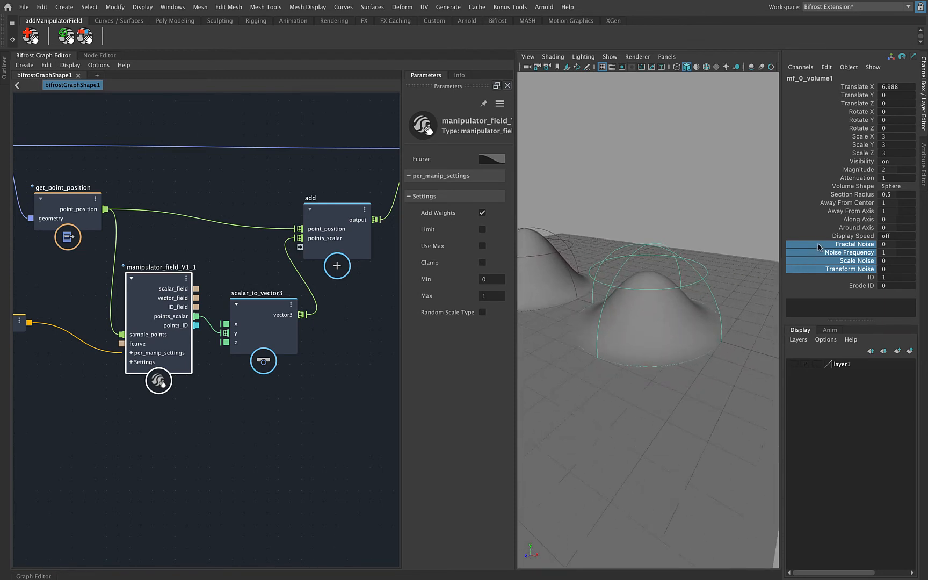
# Step: Try a Fractal Noise of -1.8 on the second volume, check its Magnitude, and set Fractal Noise to -0.8
pyautogui.click(836, 245)
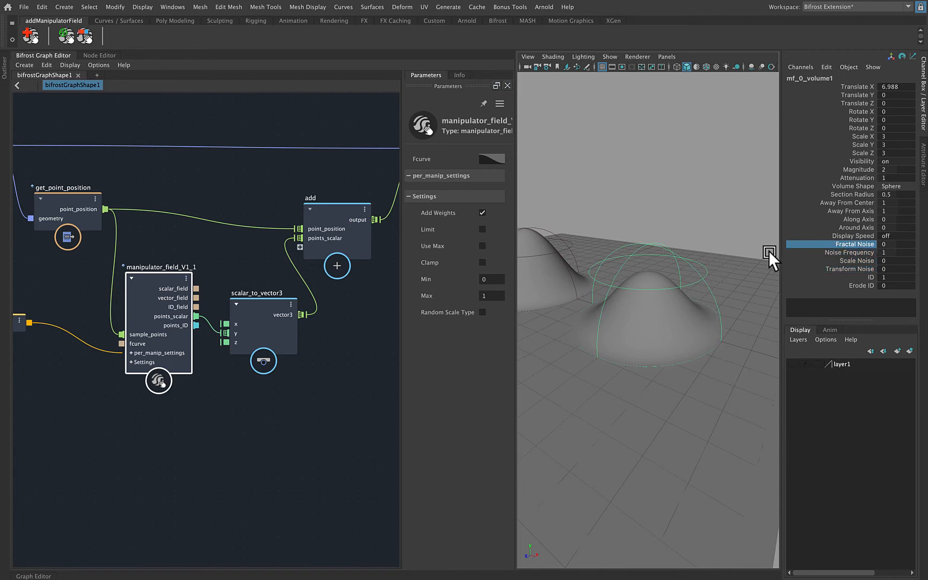
pyautogui.moveTo(668, 241)
pyautogui.mouseDown(button='middle')
pyautogui.moveTo(647, 247)
pyautogui.moveTo(666, 248)
pyautogui.moveTo(658, 249)
pyautogui.mouseUp(button='middle')
pyautogui.moveTo(654, 249); pyautogui.dragTo(652, 249, button='middle')
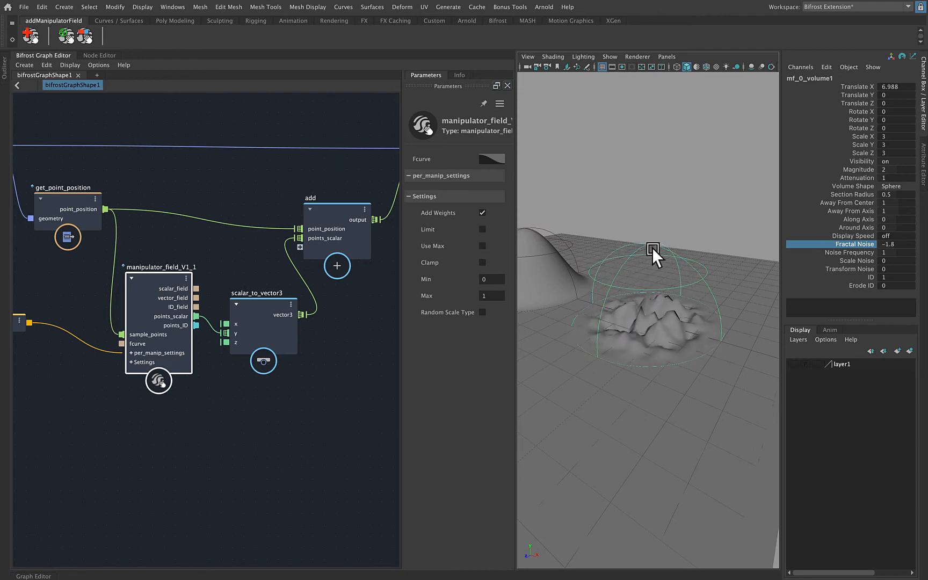
pyautogui.click(854, 170)
pyautogui.moveTo(699, 215); pyautogui.dragTo(700, 217, button='middle')
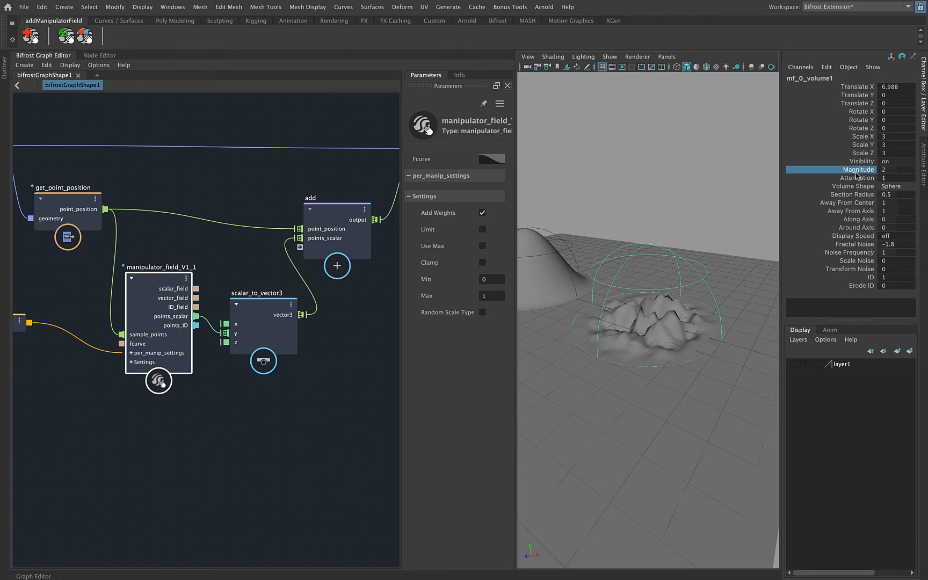
pyautogui.click(857, 245)
pyautogui.moveTo(742, 268); pyautogui.dragTo(729, 275, button='middle')
# Step: Explore the second volume's Noise Frequency and move the volume closer to the first, to about 4.7 along X
pyautogui.click(858, 252)
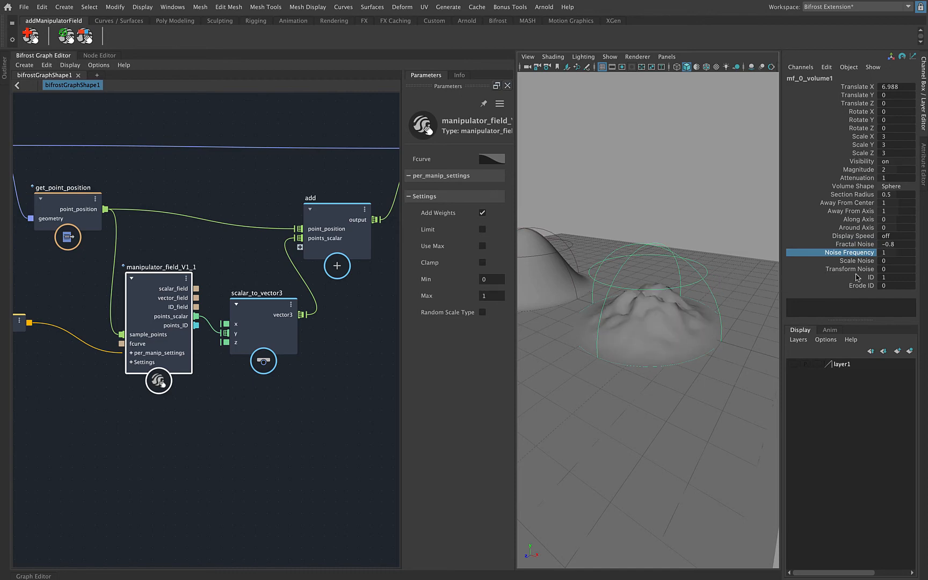
pyautogui.keyDown('alt'); pyautogui.moveTo(627, 286); pyautogui.dragTo(636, 290); pyautogui.keyUp('alt')
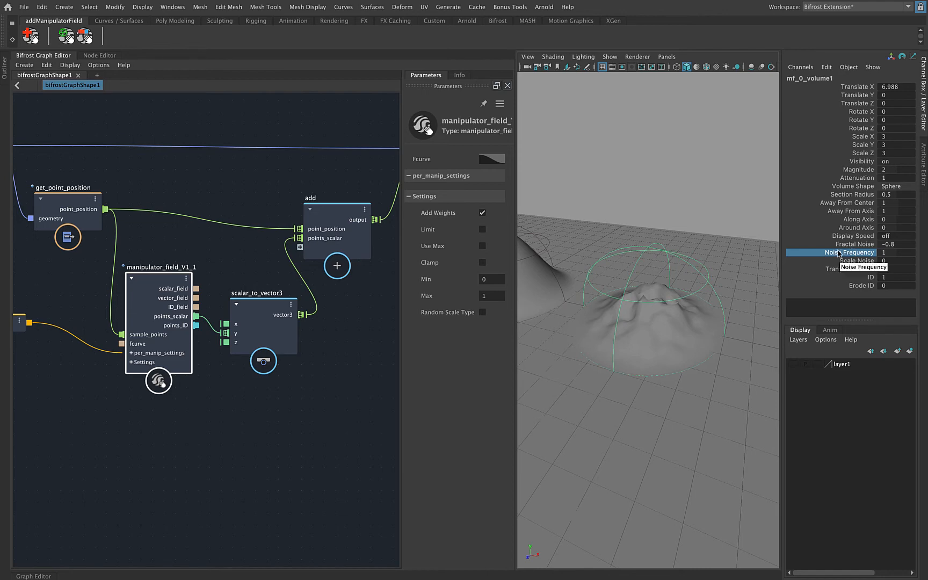
pyautogui.keyDown('alt'); pyautogui.moveTo(624, 350); pyautogui.dragTo(641, 359, button='right'); pyautogui.keyUp('alt')
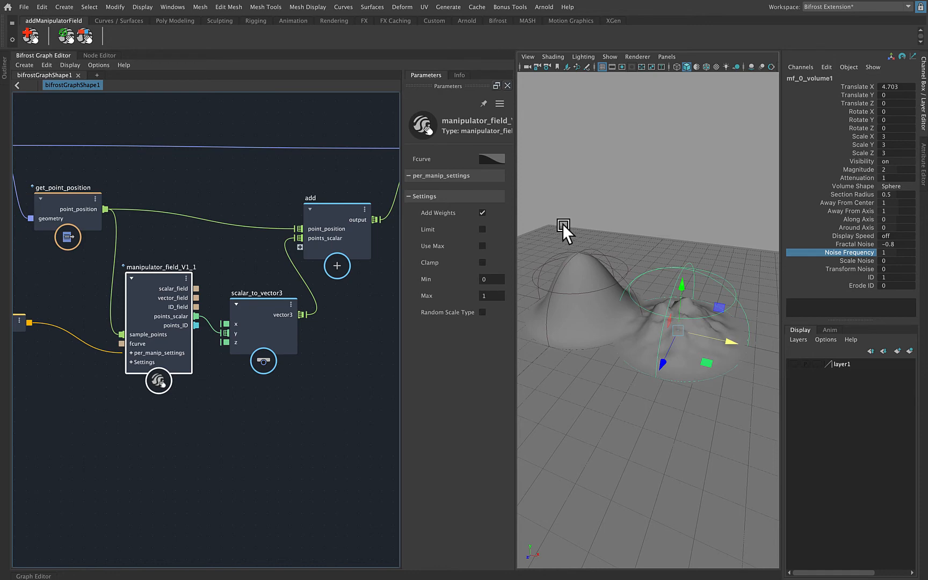
pyautogui.keyDown('alt'); pyautogui.moveTo(651, 313); pyautogui.dragTo(662, 305); pyautogui.keyUp('alt')
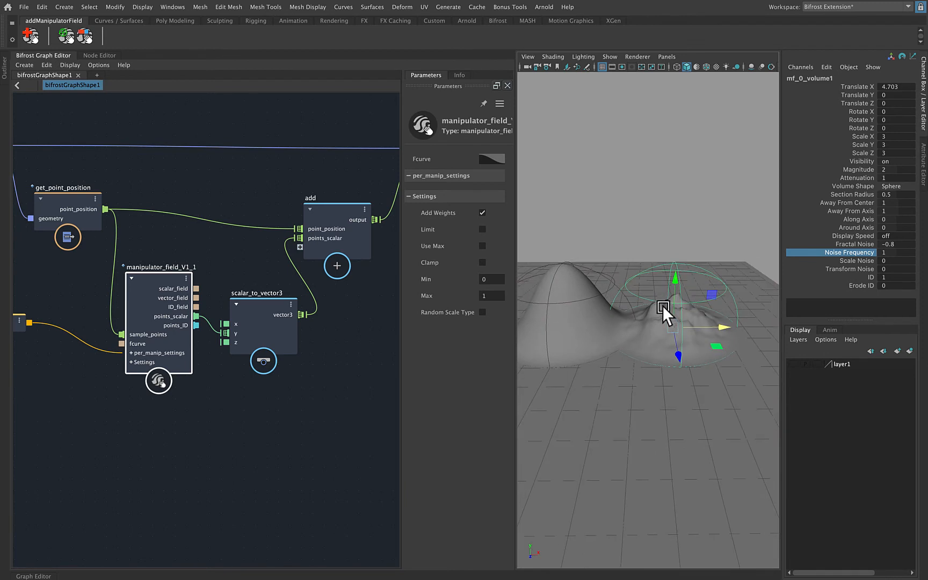
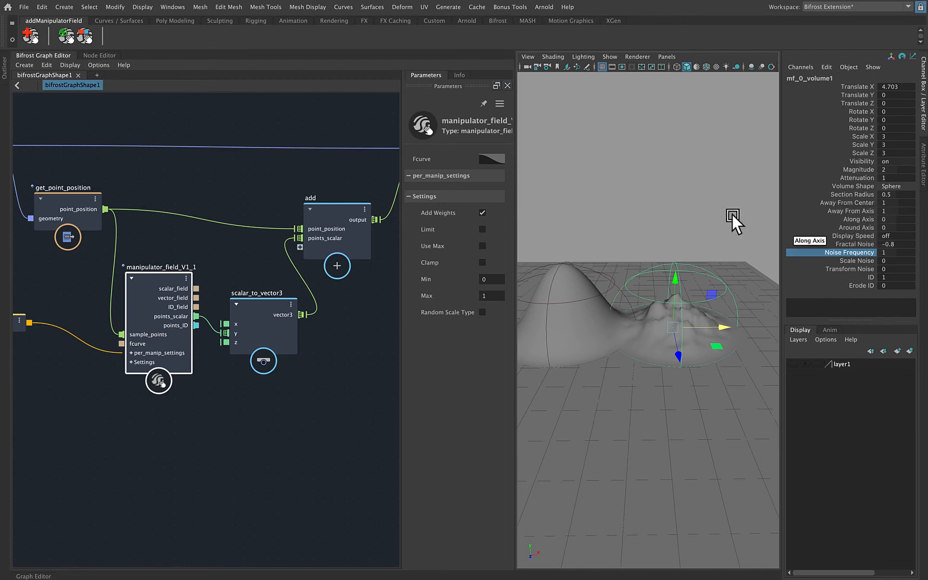
# Step: Remove the second volume and its entries from the Bifrost graph's manipulator field, and clear the selection
pyautogui.keyDown('alt'); pyautogui.moveTo(731, 214); pyautogui.dragTo(564, 209, button='right'); pyautogui.keyUp('alt')
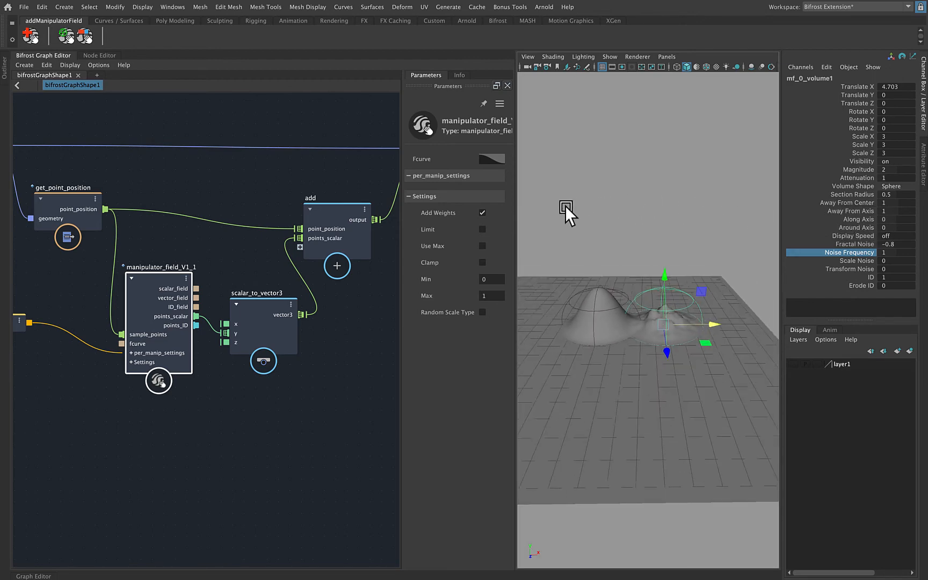
pyautogui.click(566, 205)
pyautogui.click(684, 286)
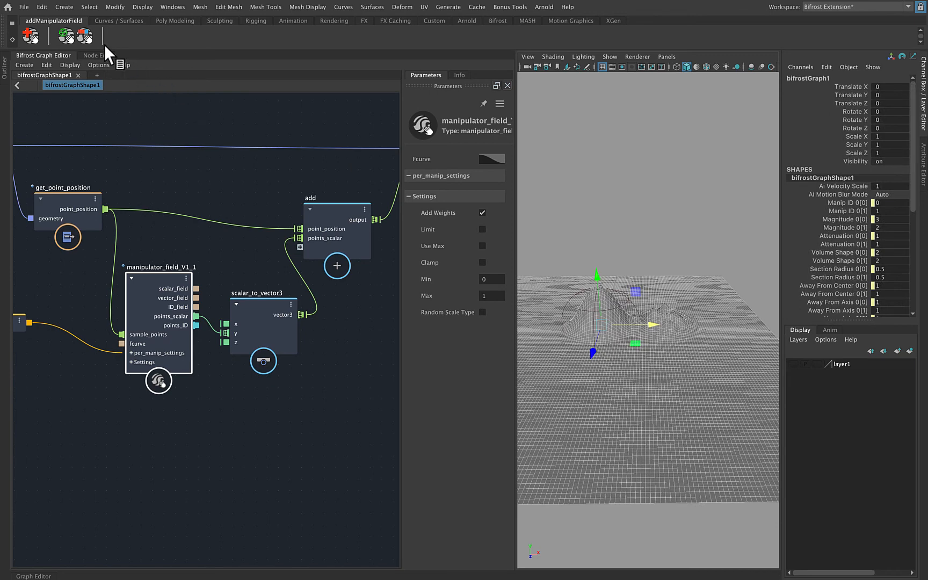
pyautogui.click(85, 35)
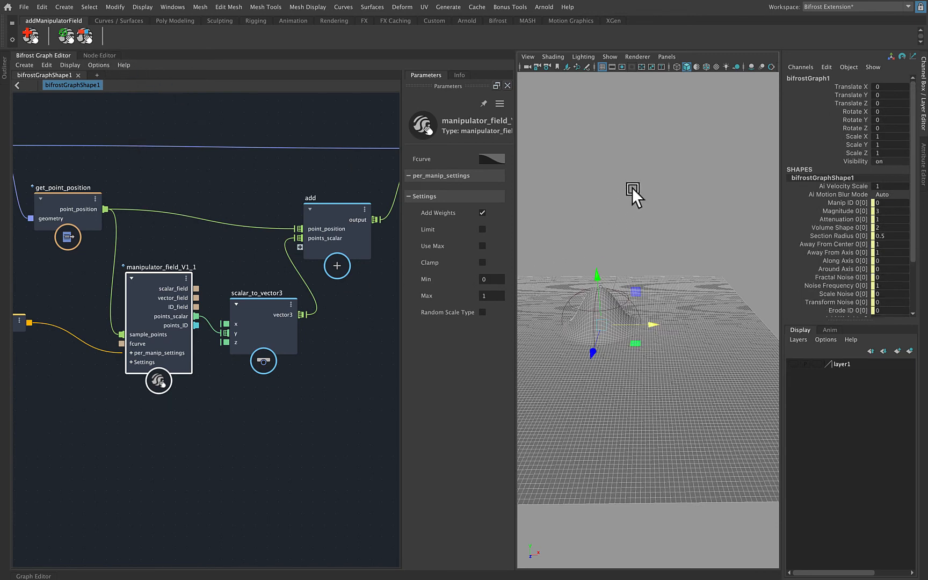
pyautogui.click(631, 189)
# Step: Move scalar_to_vector3 aside and add a sample_field node fed by the manipulator field's vector_field output
pyautogui.moveTo(307, 296); pyautogui.dragTo(225, 321, button='middle')
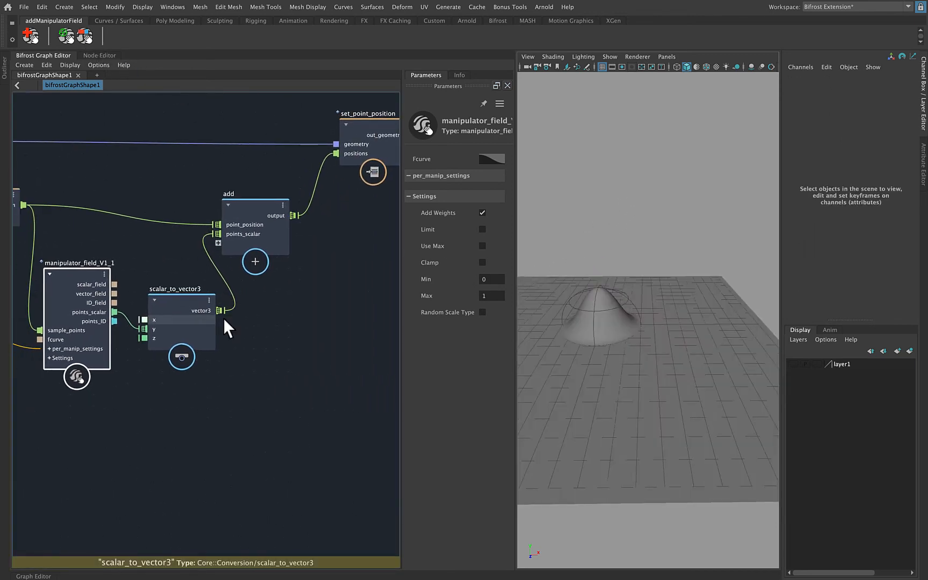
pyautogui.keyDown('alt'); pyautogui.moveTo(183, 369); pyautogui.dragTo(242, 378, button='right'); pyautogui.keyUp('alt')
pyautogui.moveTo(188, 372); pyautogui.dragTo(226, 381, button='middle')
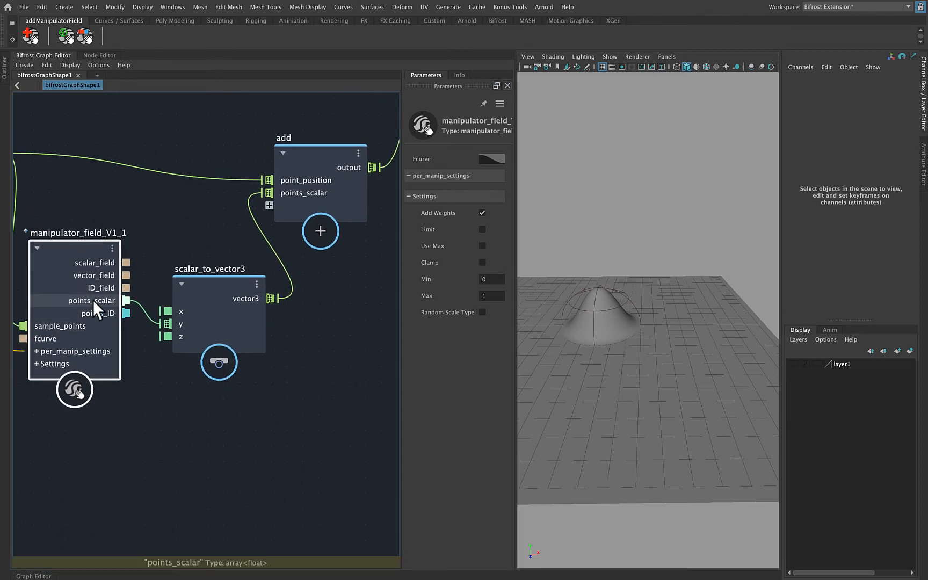
pyautogui.moveTo(213, 283); pyautogui.dragTo(230, 357)
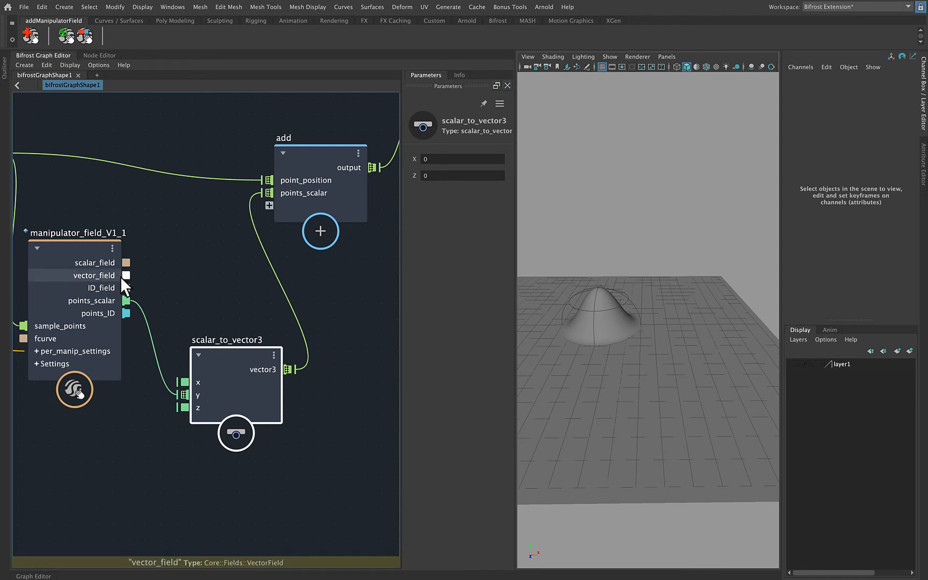
pyautogui.moveTo(126, 276); pyautogui.dragTo(251, 277)
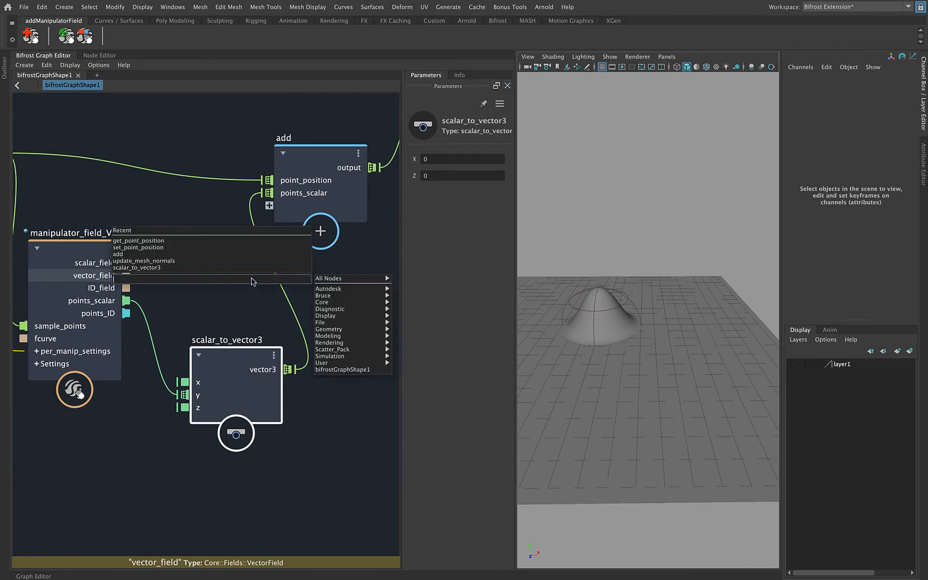
pyautogui.write('sample')
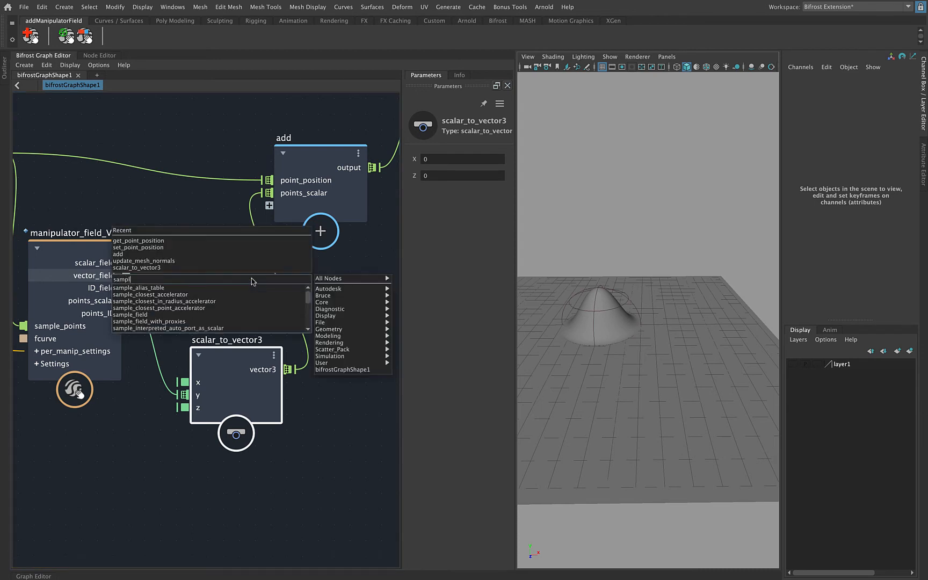
pyautogui.click(224, 315)
pyautogui.moveTo(256, 285); pyautogui.dragTo(224, 261)
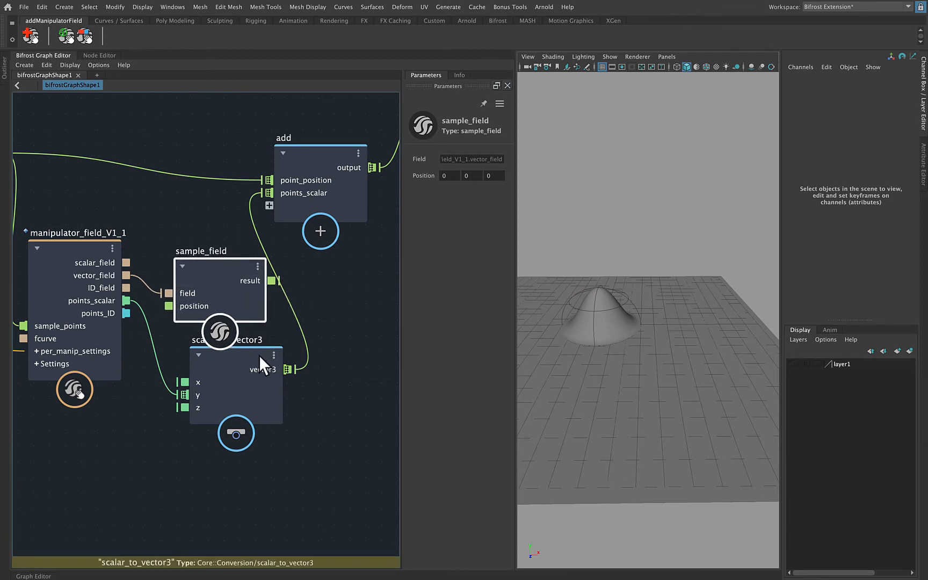
# Step: Make room around sample_field by lowering scalar_to_vector3 and shifting the add, set_point_position, update_mesh_normals and output nodes further downstream
pyautogui.moveTo(259, 356); pyautogui.dragTo(254, 464)
pyautogui.keyDown('alt'); pyautogui.moveTo(336, 306); pyautogui.dragTo(162, 320, button='middle'); pyautogui.keyUp('alt')
pyautogui.keyDown('alt'); pyautogui.moveTo(265, 298); pyautogui.dragTo(229, 302, button='right'); pyautogui.keyUp('alt')
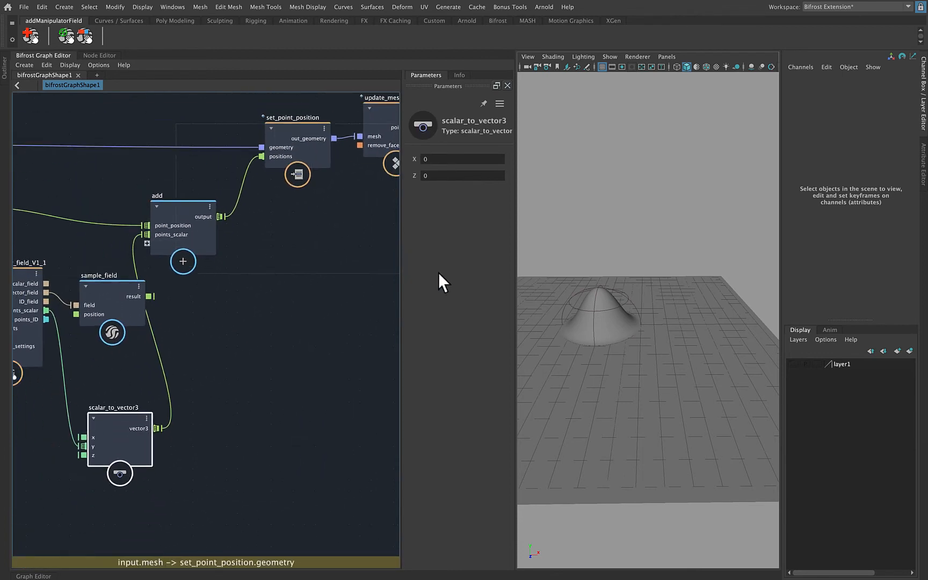
pyautogui.moveTo(439, 273); pyautogui.dragTo(438, 274)
pyautogui.keyDown('alt'); pyautogui.moveTo(345, 272); pyautogui.dragTo(317, 267, button='right'); pyautogui.keyUp('alt')
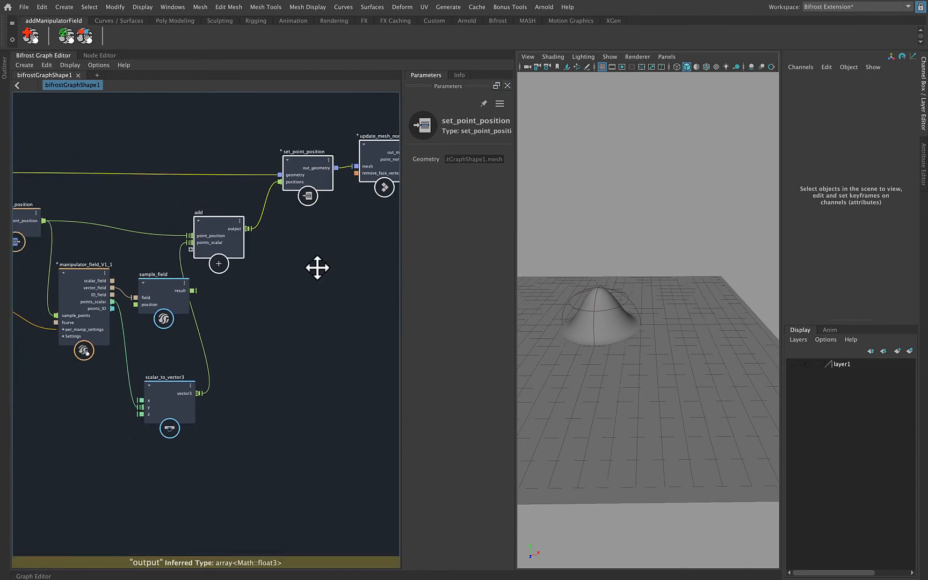
pyautogui.keyDown('alt'); pyautogui.moveTo(317, 268); pyautogui.dragTo(191, 271, button='middle'); pyautogui.keyUp('alt')
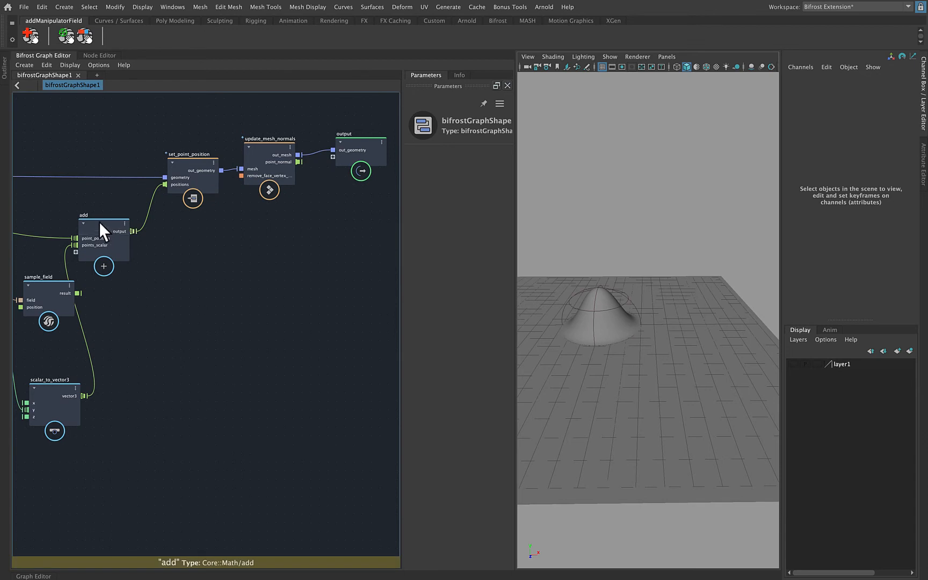
pyautogui.moveTo(99, 221); pyautogui.dragTo(117, 216)
pyautogui.moveTo(356, 320); pyautogui.dragTo(357, 321)
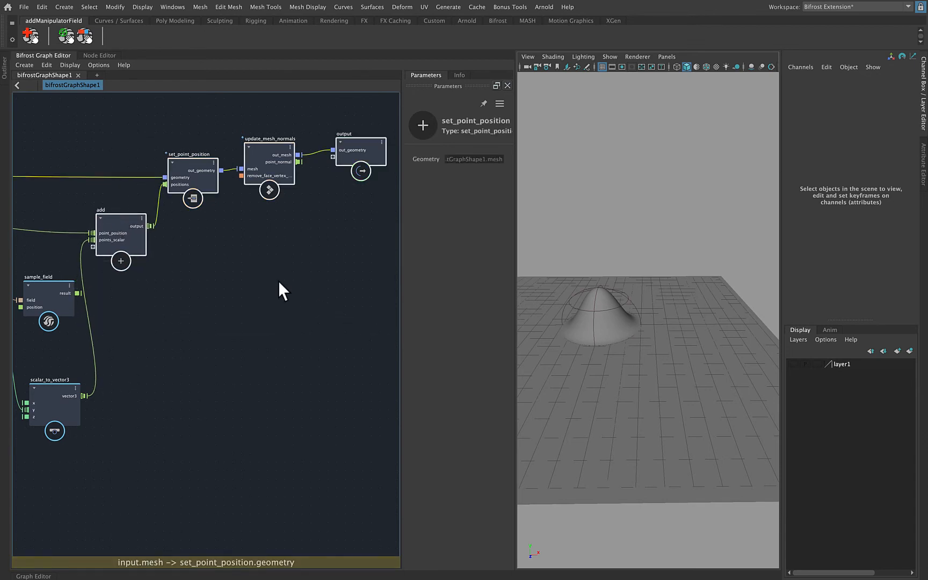
pyautogui.moveTo(199, 162); pyautogui.dragTo(217, 162)
pyautogui.moveTo(131, 220); pyautogui.dragTo(160, 234)
# Step: Connect sample_field's result to add's points_scalar in place of scalar_to_vector3, and get_point_position's point_position to sample_field's position
pyautogui.moveTo(110, 341); pyautogui.dragTo(237, 325, button='middle')
pyautogui.keyDown('alt'); pyautogui.moveTo(135, 350); pyautogui.dragTo(224, 320, button='right'); pyautogui.keyUp('alt')
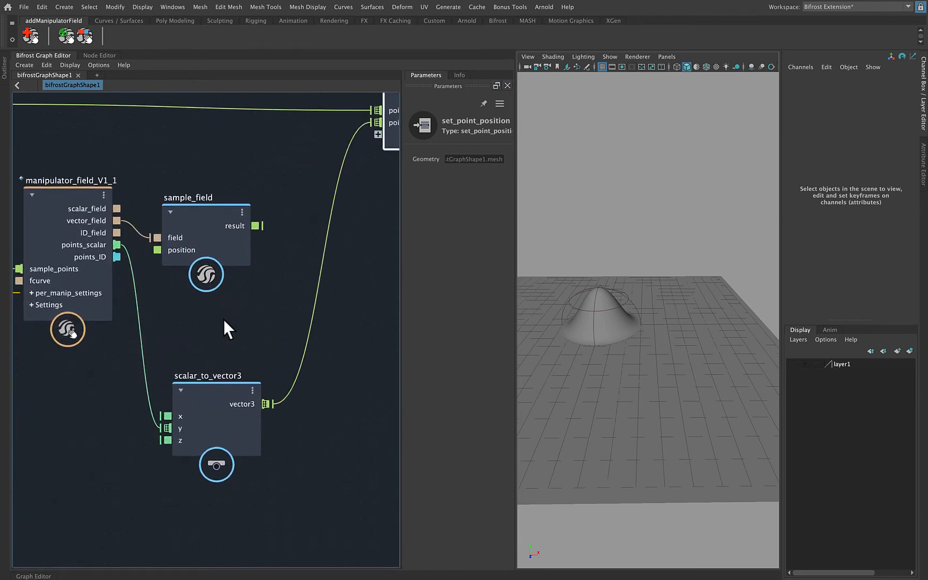
pyautogui.keyDown('alt'); pyautogui.moveTo(224, 320); pyautogui.dragTo(156, 439, button='middle'); pyautogui.keyUp('alt')
pyautogui.keyDown('alt'); pyautogui.moveTo(195, 403); pyautogui.dragTo(244, 369, button='middle'); pyautogui.keyUp('alt')
pyautogui.keyDown('alt'); pyautogui.moveTo(275, 361); pyautogui.dragTo(222, 366, button='right'); pyautogui.keyUp('alt')
pyautogui.keyDown('alt'); pyautogui.moveTo(285, 353); pyautogui.dragTo(228, 362, button='middle'); pyautogui.keyUp('alt')
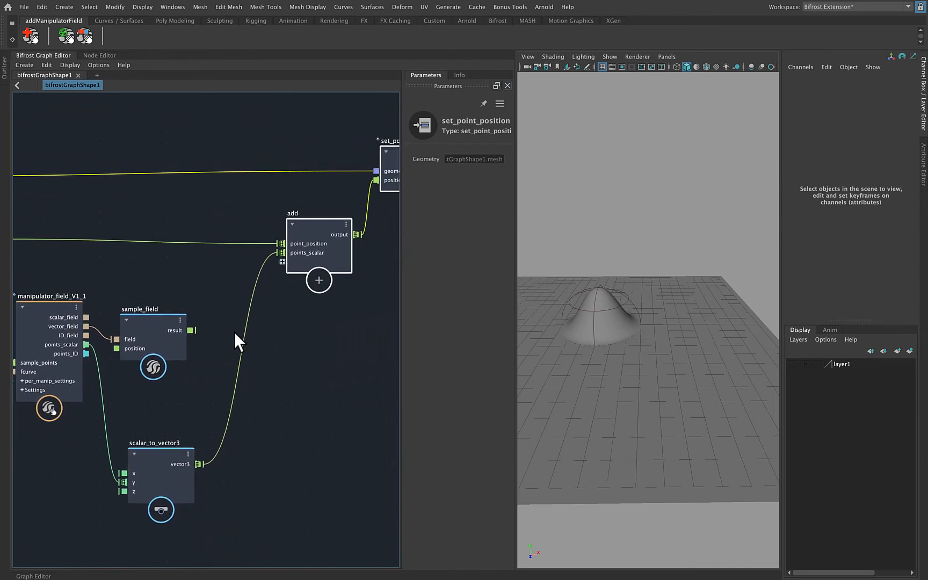
pyautogui.moveTo(150, 316); pyautogui.dragTo(281, 253)
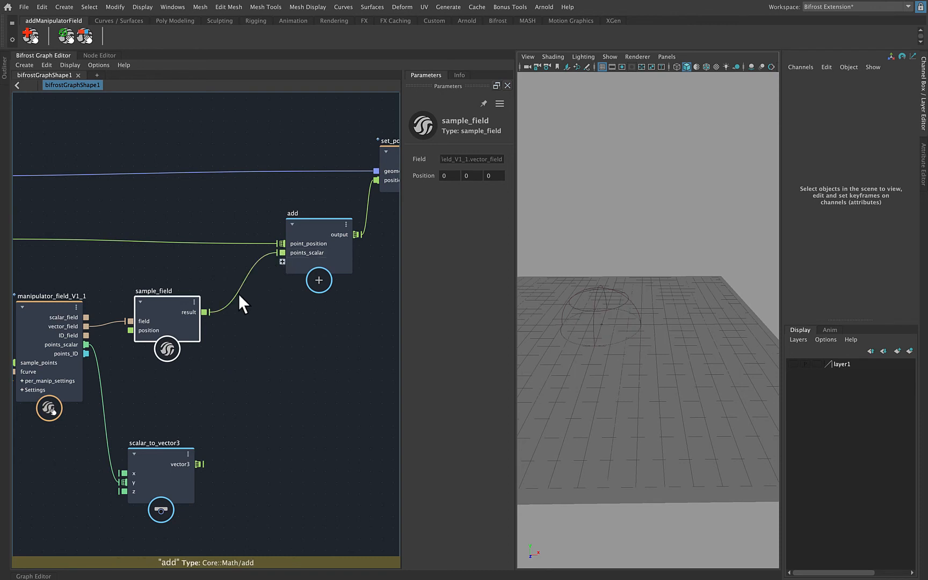
pyautogui.keyDown('alt'); pyautogui.moveTo(179, 278); pyautogui.dragTo(283, 258, button='middle'); pyautogui.keyUp('alt')
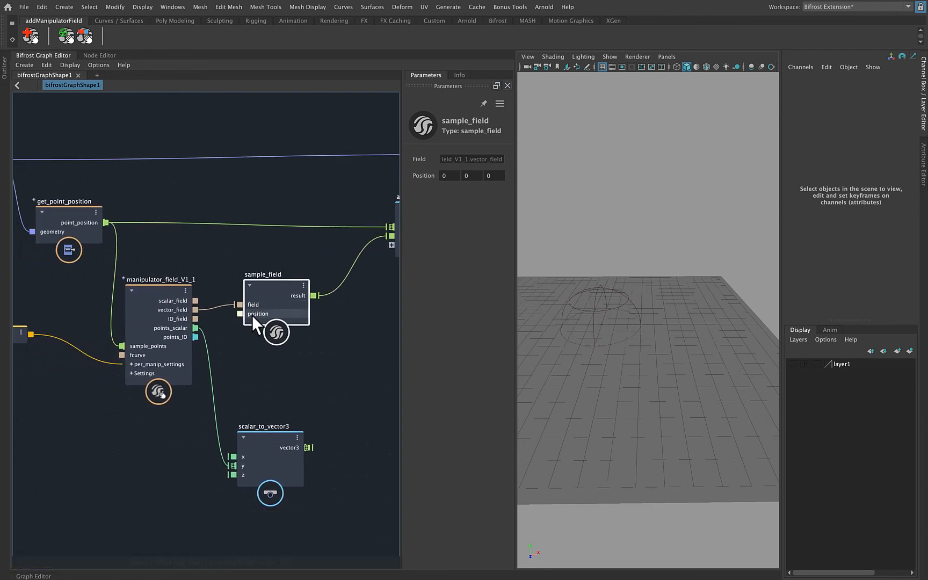
pyautogui.moveTo(105, 222); pyautogui.dragTo(240, 316)
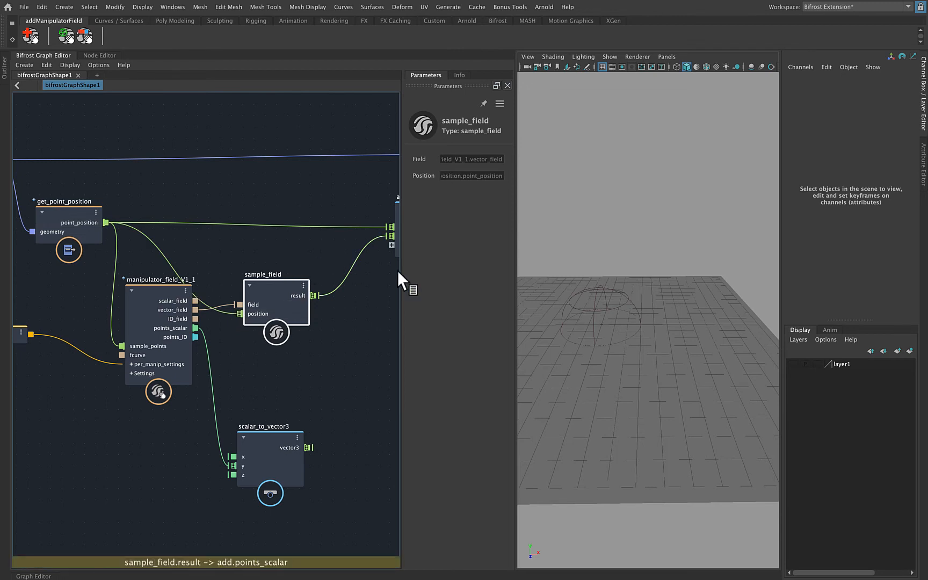
# Step: Try the remaining volume at about -0.21 along Y, hide the viewport grid, and raise the volume to about 0.26
pyautogui.click(602, 288)
pyautogui.moveTo(600, 278)
pyautogui.mouseDown()
pyautogui.moveTo(593, 255)
pyautogui.moveTo(596, 281)
pyautogui.mouseUp()
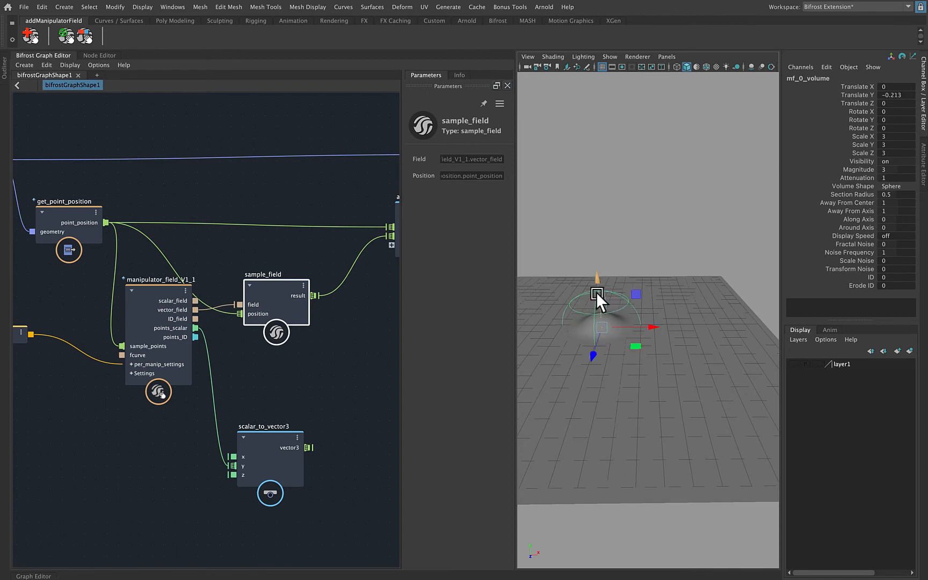
pyautogui.keyDown('alt'); pyautogui.moveTo(597, 292); pyautogui.dragTo(681, 346, button='right'); pyautogui.keyUp('alt')
pyautogui.keyDown('alt'); pyautogui.moveTo(642, 353); pyautogui.dragTo(730, 333, button='middle'); pyautogui.keyUp('alt')
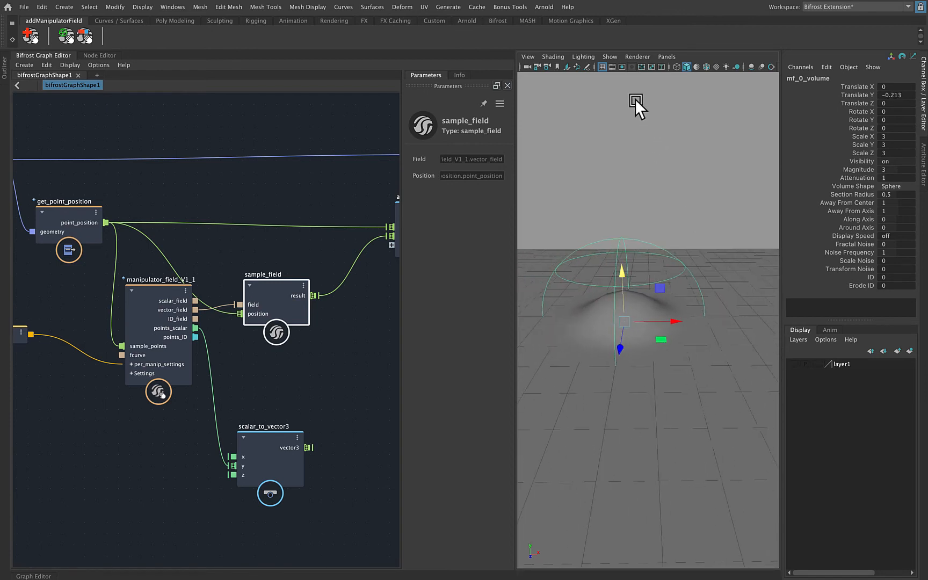
pyautogui.click(602, 66)
pyautogui.moveTo(625, 269)
pyautogui.mouseDown()
pyautogui.moveTo(625, 249)
pyautogui.moveTo(606, 388)
pyautogui.moveTo(615, 250)
pyautogui.moveTo(614, 260)
pyautogui.mouseUp()
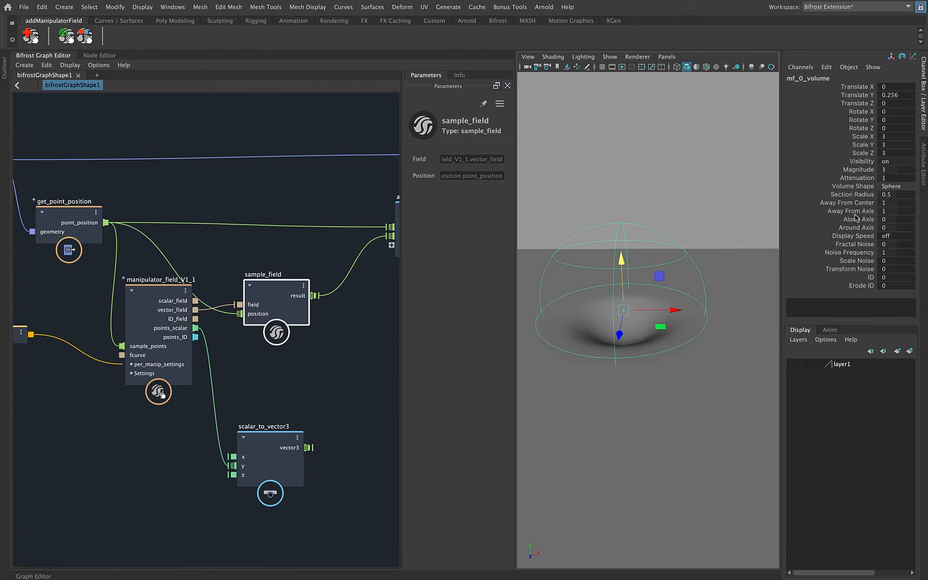
# Step: Set the volume's Magnitude to 4 and highlight its Away From Center, Away From Axis, Along Axis and Around Axis attributes
pyautogui.click(858, 170)
pyautogui.moveTo(715, 183); pyautogui.dragTo(717, 186, button='middle')
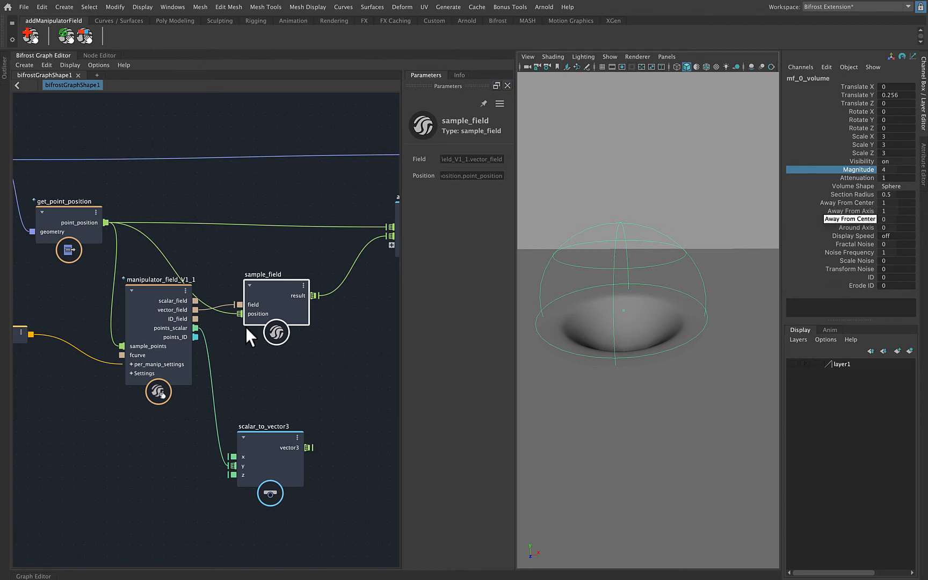
pyautogui.moveTo(848, 203); pyautogui.dragTo(842, 235)
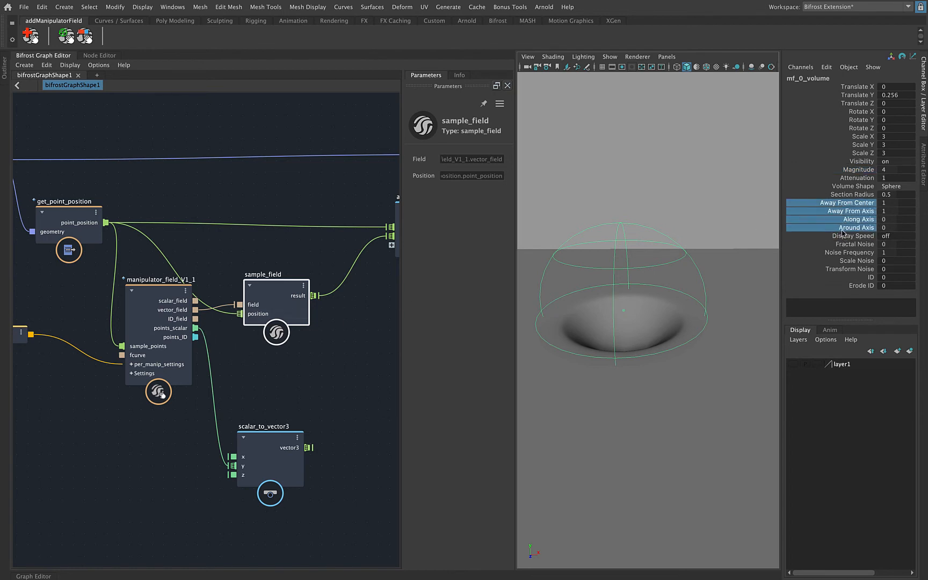
pyautogui.click(642, 166)
pyautogui.click(654, 230)
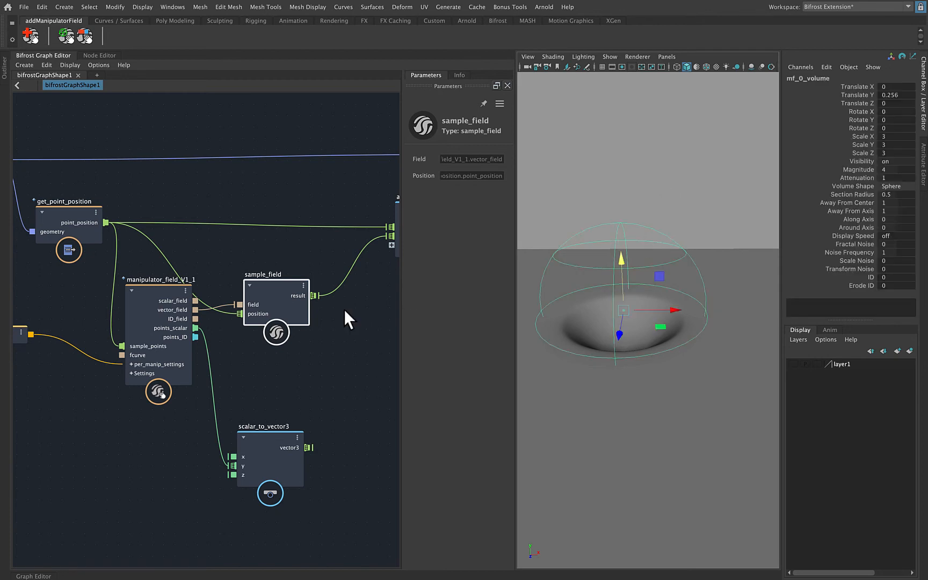
# Step: Add a vector_field_scope node fed by the manipulator field's vector_field output, placed below sample_field
pyautogui.moveTo(344, 317); pyautogui.dragTo(148, 269, button='middle')
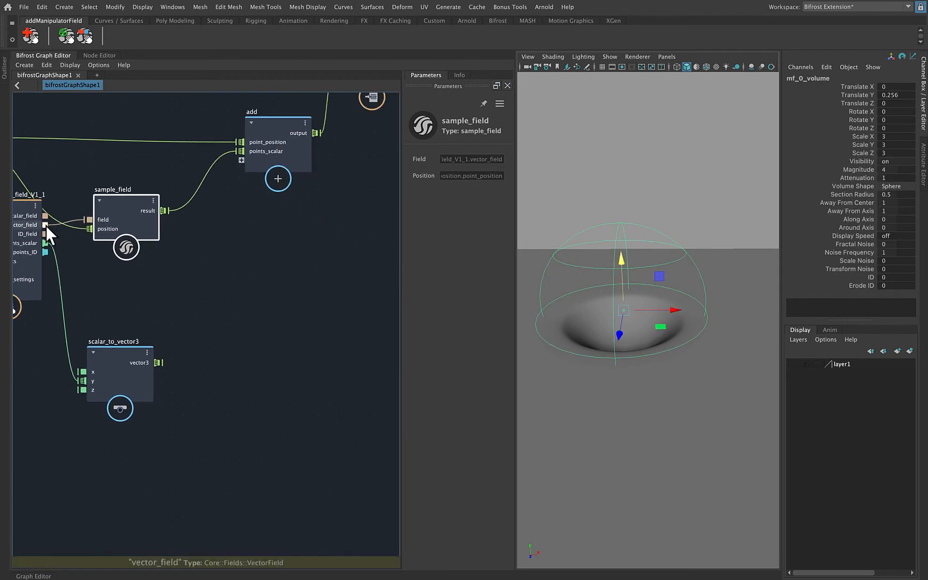
pyautogui.moveTo(45, 224); pyautogui.dragTo(245, 307)
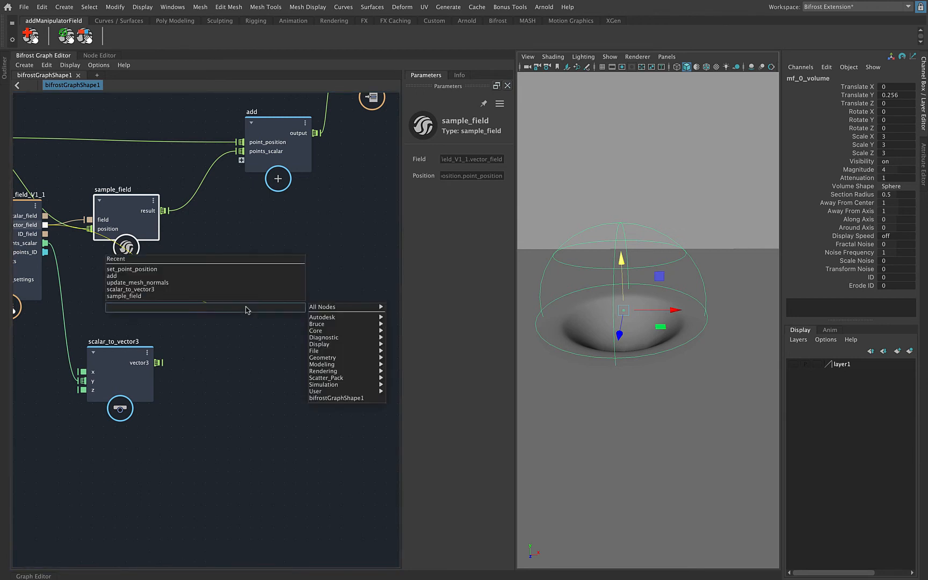
pyautogui.write('v')
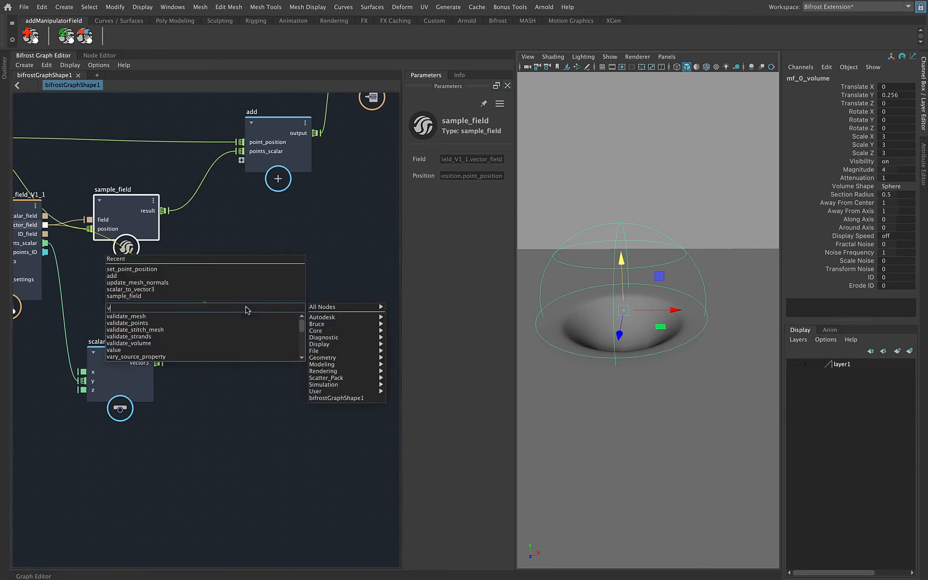
pyautogui.write('ect')
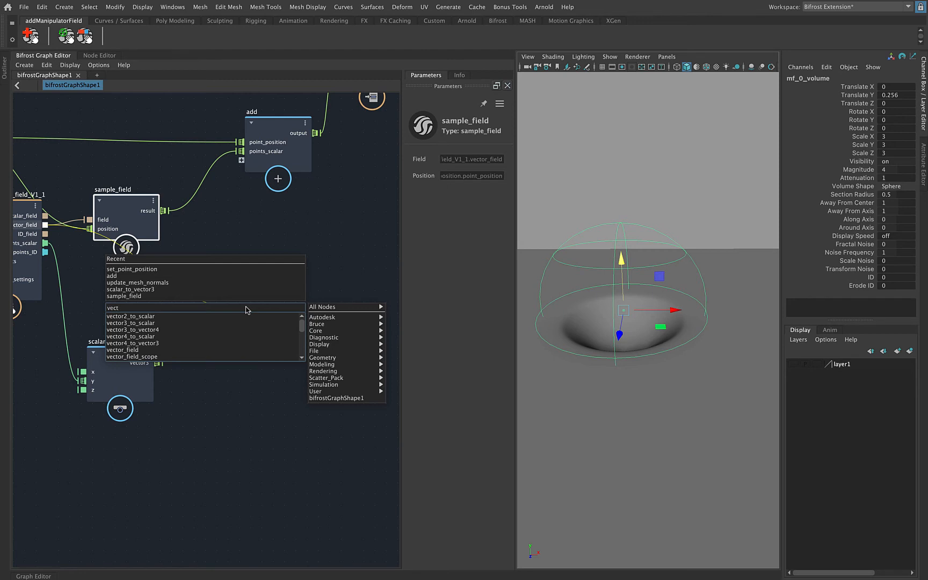
pyautogui.scroll(-2, 207, 351)
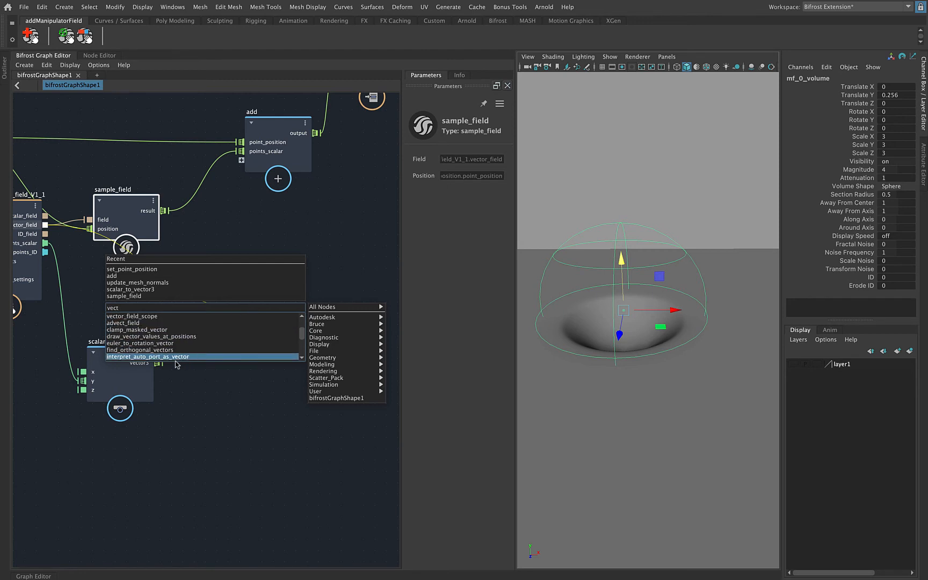
pyautogui.click(164, 316)
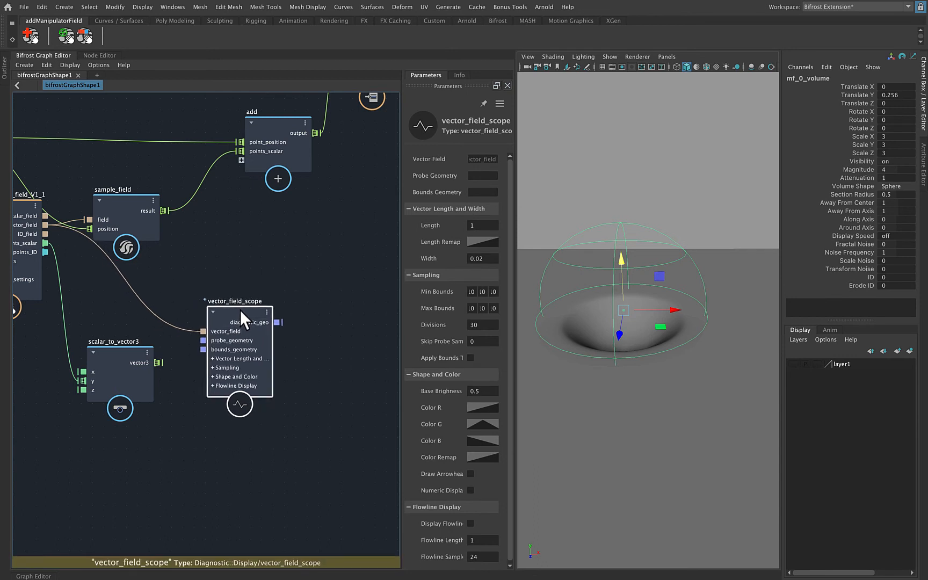
# Step: Shift the output node slightly downstream and connect vector_field_scope's diagnostic_geo to a new port on it
pyautogui.moveTo(290, 222); pyautogui.dragTo(95, 314, button='middle')
pyautogui.moveTo(345, 127); pyautogui.dragTo(370, 128)
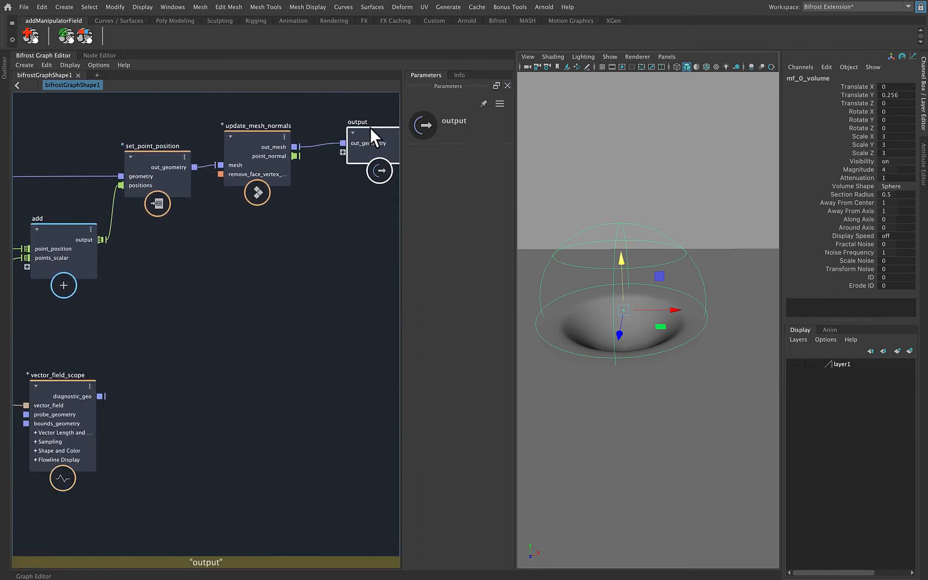
pyautogui.moveTo(100, 397); pyautogui.dragTo(343, 148)
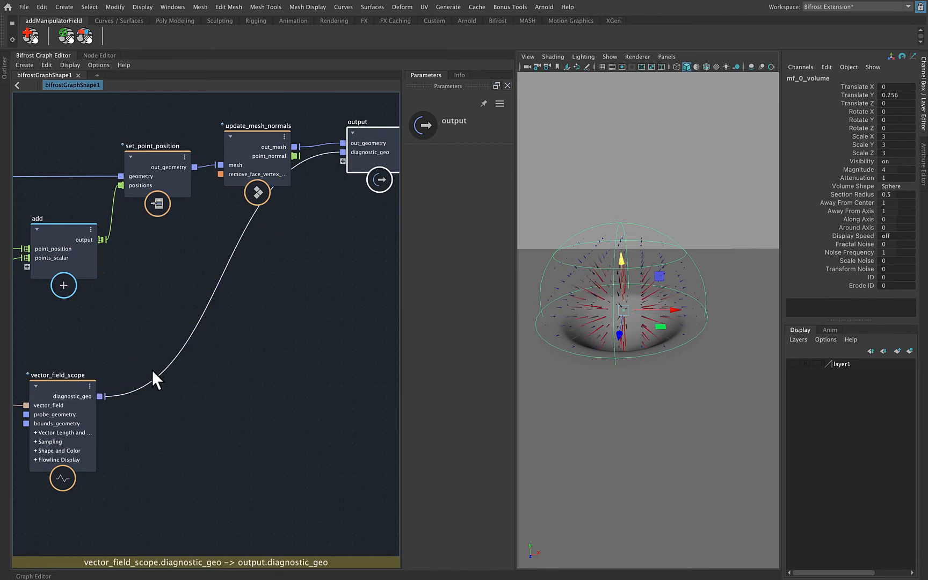
# Step: Raise the volume's Magnitude to 5.4
pyautogui.moveTo(141, 311); pyautogui.dragTo(356, 290, button='middle')
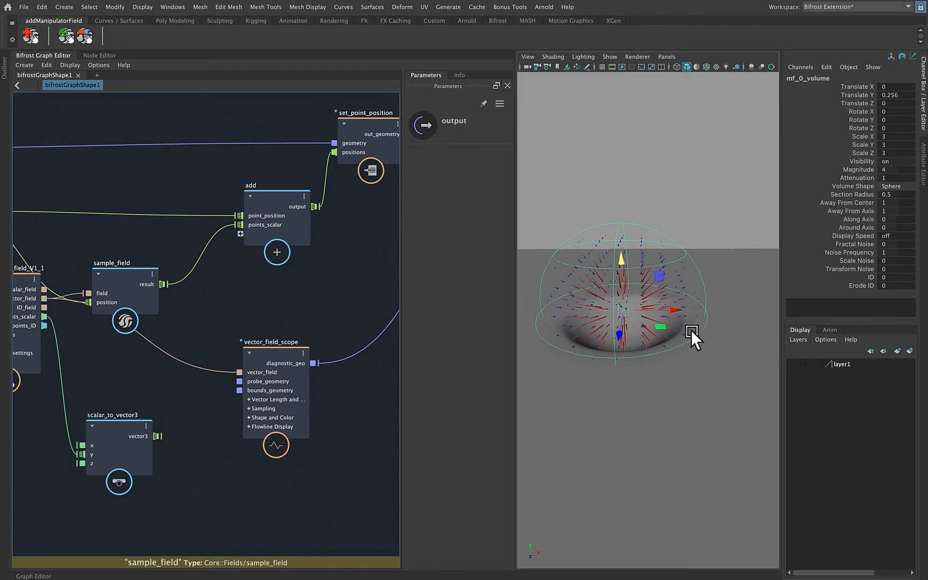
pyautogui.scroll(5, 623, 339)
pyautogui.moveTo(657, 340)
pyautogui.keyDown('alt'); pyautogui.mouseDown()
pyautogui.moveTo(653, 353)
pyautogui.moveTo(633, 351)
pyautogui.moveTo(665, 352)
pyautogui.moveTo(656, 349)
pyautogui.mouseUp(); pyautogui.keyUp('alt')
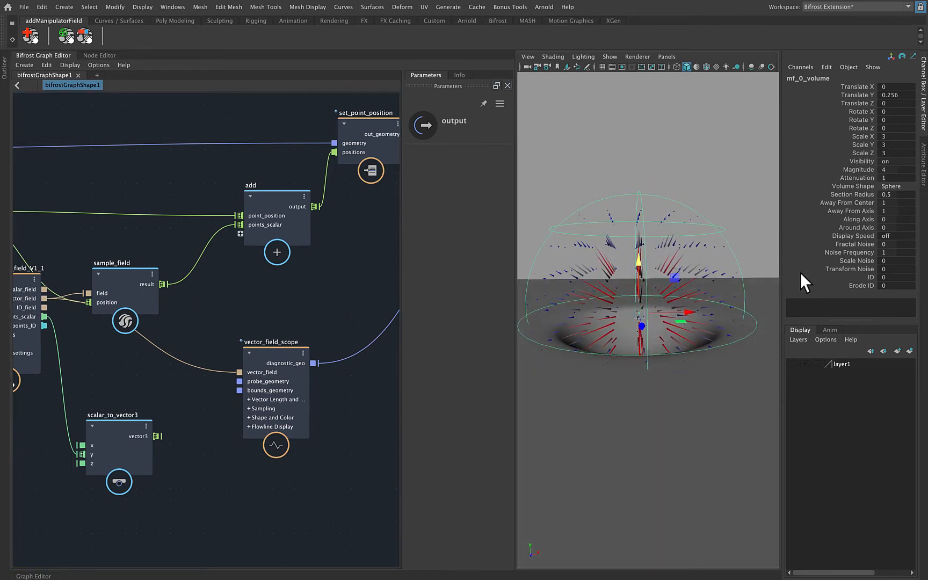
pyautogui.click(836, 169)
pyautogui.moveTo(730, 173)
pyautogui.mouseDown(button='middle')
pyautogui.moveTo(721, 180)
pyautogui.moveTo(732, 182)
pyautogui.mouseUp(button='middle')
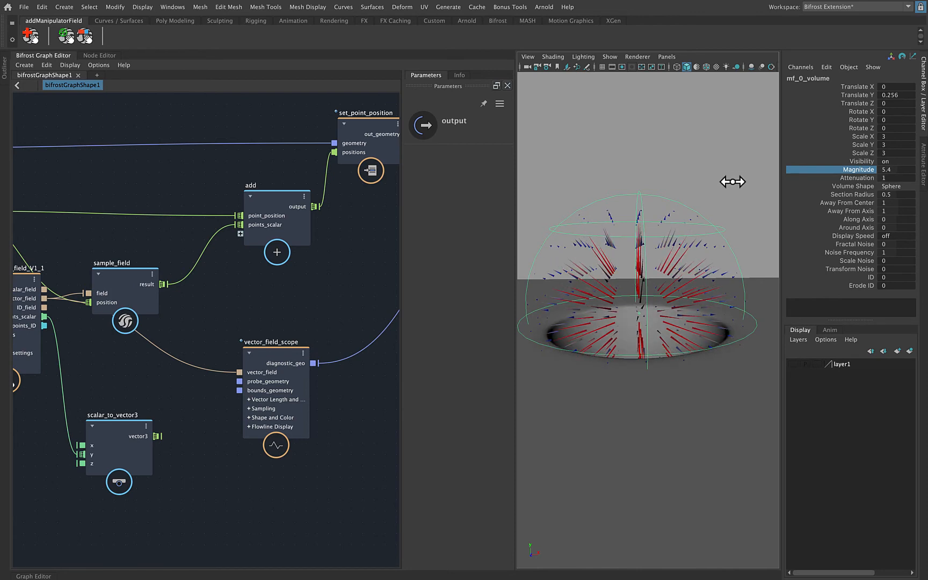
# Step: Move the volume across the plane to about 1.06 in X and 1.32 in Z
pyautogui.keyDown('alt'); pyautogui.moveTo(733, 182); pyautogui.dragTo(636, 220); pyautogui.keyUp('alt')
pyautogui.scroll(-3, 636, 220)
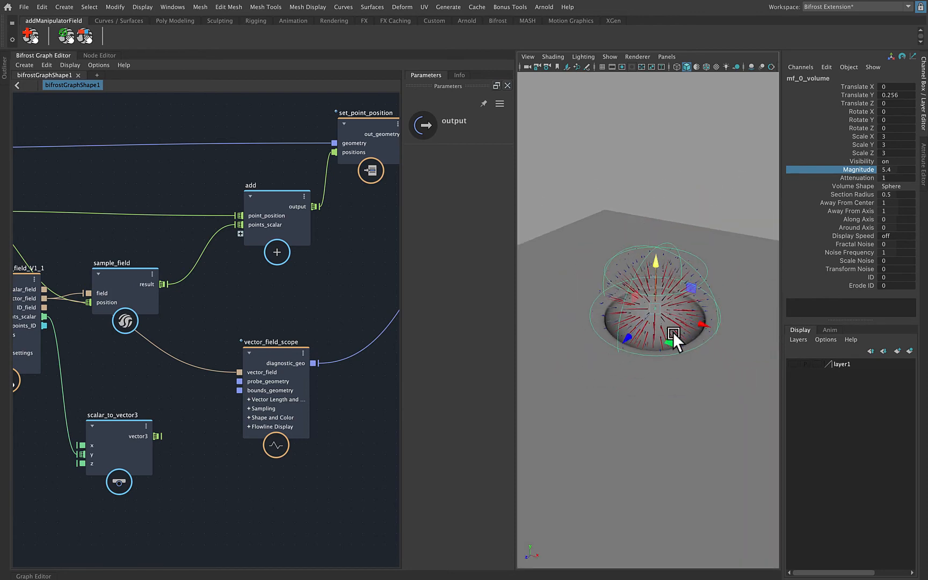
pyautogui.moveTo(673, 332); pyautogui.dragTo(677, 362)
pyautogui.moveTo(666, 295)
pyautogui.keyDown('alt'); pyautogui.mouseDown()
pyautogui.moveTo(675, 249)
pyautogui.moveTo(667, 283)
pyautogui.moveTo(642, 296)
pyautogui.moveTo(667, 295)
pyautogui.mouseUp(); pyautogui.keyUp('alt')
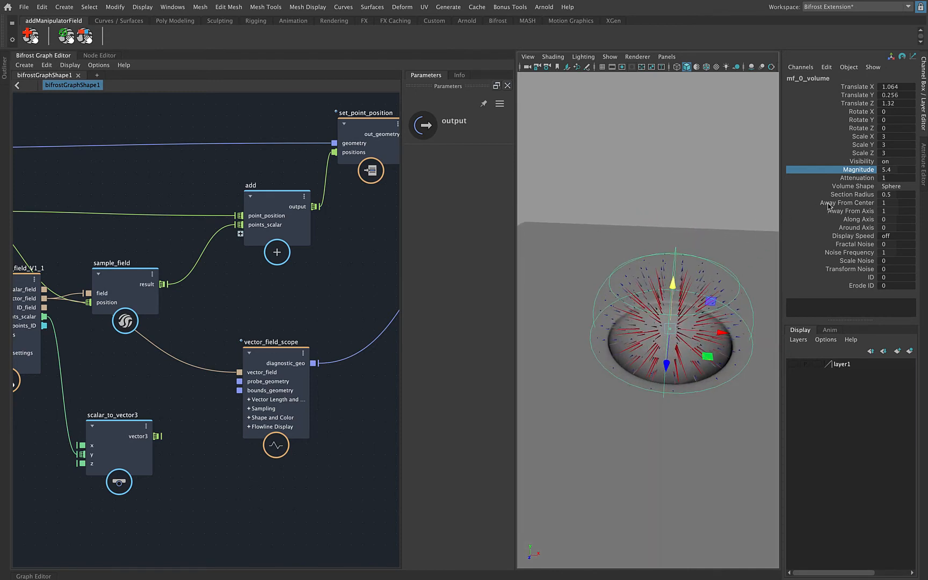
pyautogui.keyDown('alt'); pyautogui.moveTo(633, 259); pyautogui.dragTo(662, 338); pyautogui.keyUp('alt')
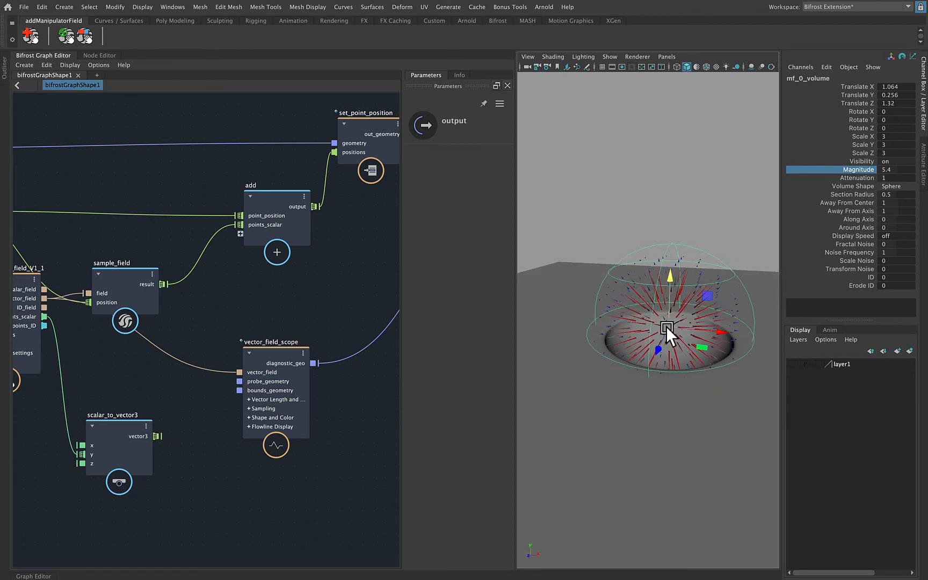
# Step: Try raising the volume's Away From Center to 3.8 and undo the change
pyautogui.click(847, 203)
pyautogui.moveTo(677, 222)
pyautogui.mouseDown(button='middle')
pyautogui.moveTo(689, 222)
pyautogui.moveTo(673, 230)
pyautogui.moveTo(686, 231)
pyautogui.mouseUp(button='middle')
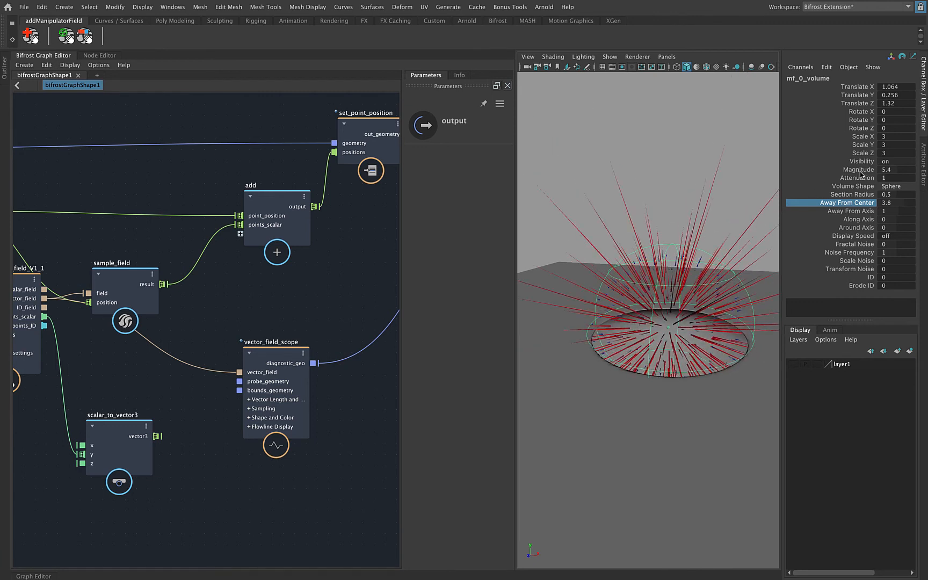
pyautogui.moveTo(647, 249); pyautogui.dragTo(646, 249, button='middle')
pyautogui.hotkey('ctrl', 'z')
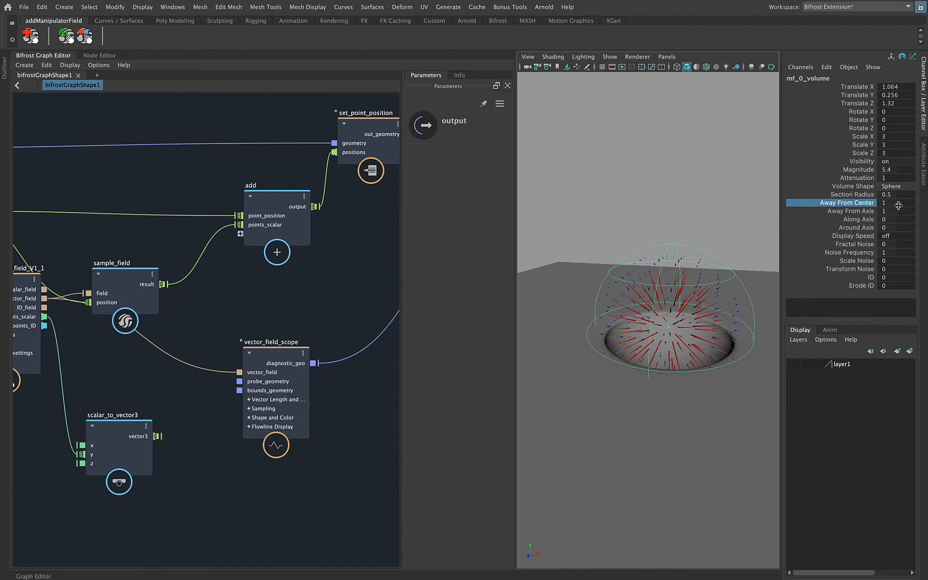
# Step: Widen the viewport against the graph editor and change the volume's shape to Cube
pyautogui.click(841, 186)
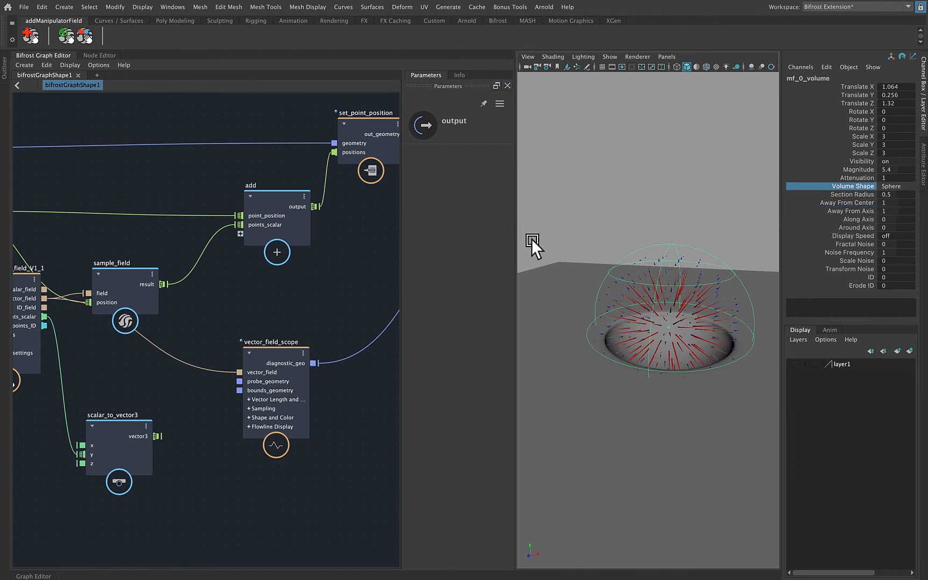
pyautogui.moveTo(516, 243); pyautogui.dragTo(458, 245)
pyautogui.click(903, 186)
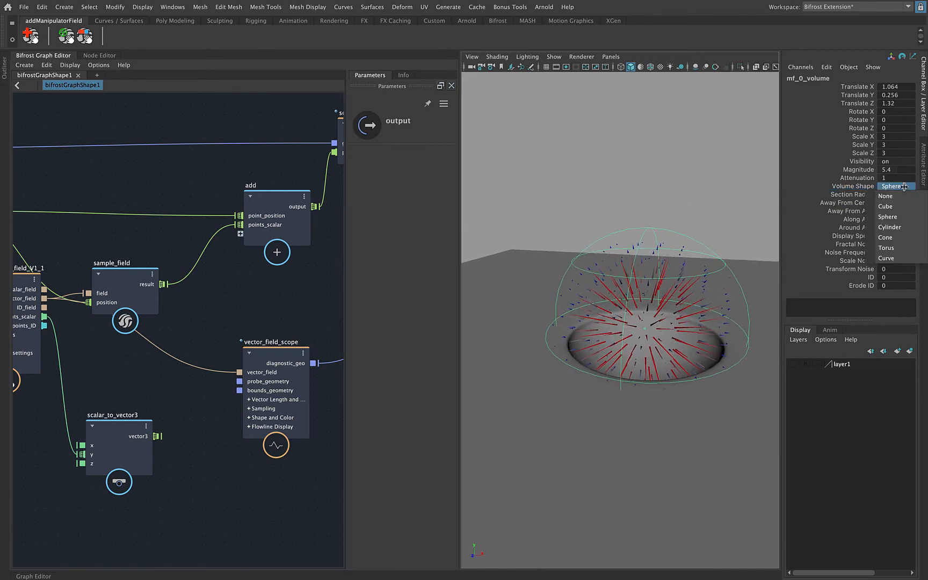
pyautogui.click(901, 207)
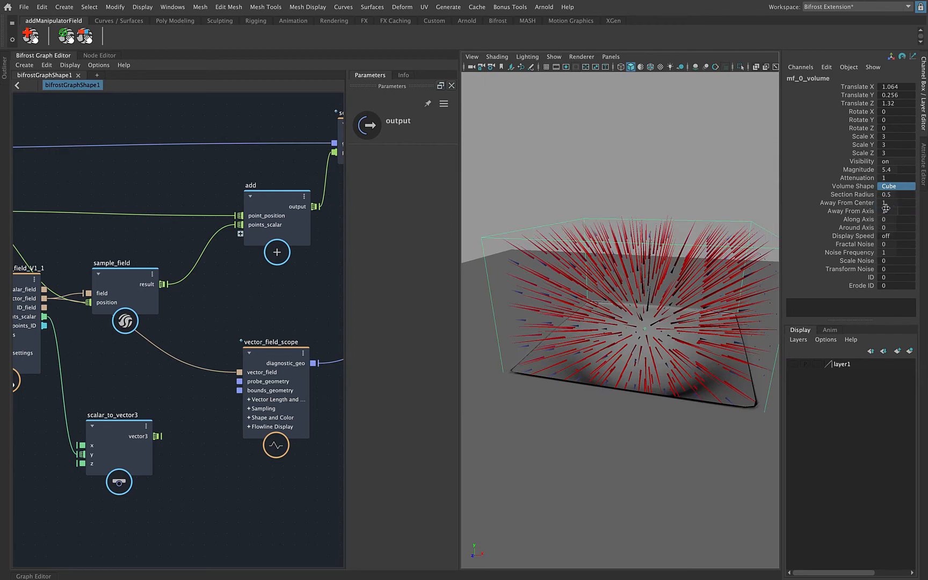
pyautogui.keyDown('alt'); pyautogui.moveTo(704, 244); pyautogui.dragTo(657, 238); pyautogui.keyUp('alt')
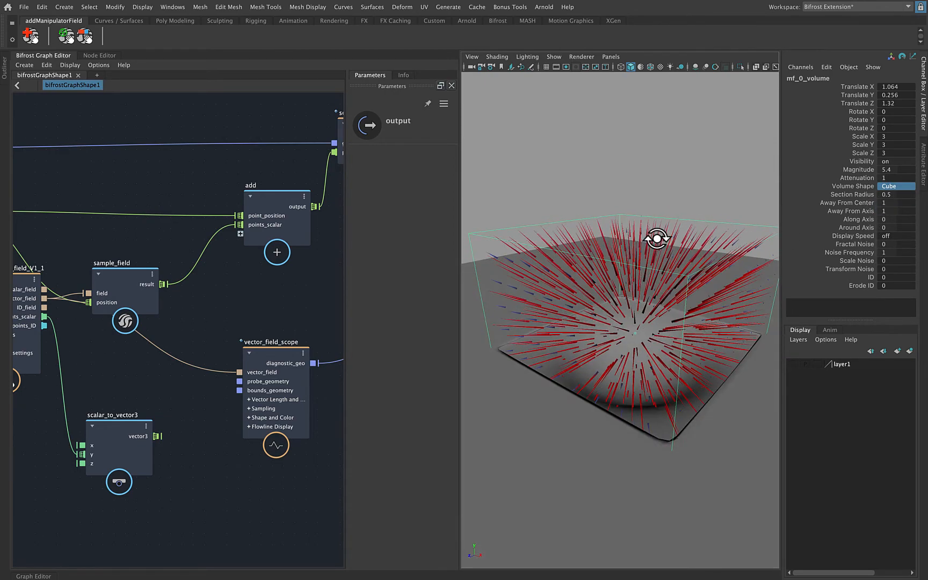
pyautogui.click(840, 207)
pyautogui.moveTo(698, 217); pyautogui.dragTo(688, 215, button='middle')
# Step: Try the Cylinder volume shape and highlight its Away From Center attribute
pyautogui.click(901, 186)
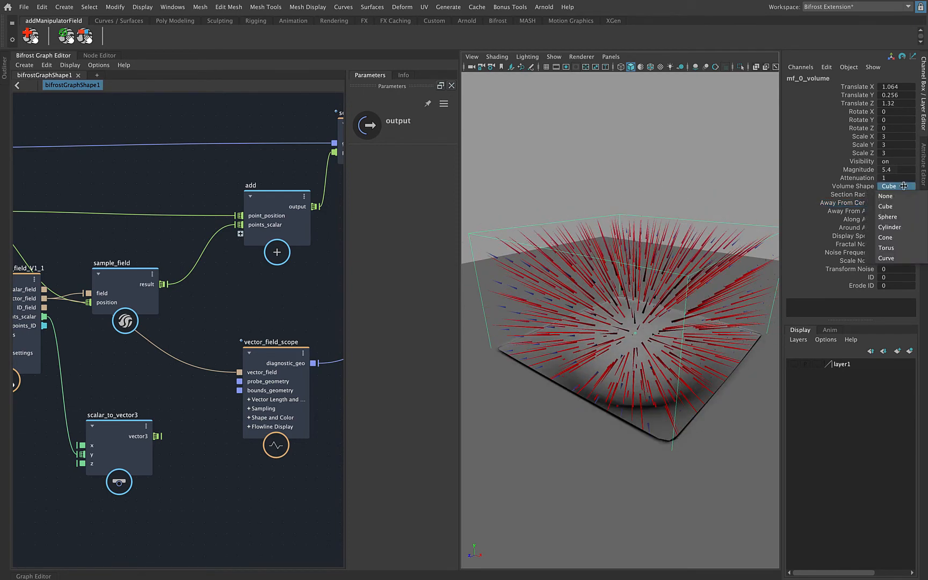
pyautogui.click(893, 228)
pyautogui.moveTo(663, 237)
pyautogui.keyDown('alt'); pyautogui.mouseDown()
pyautogui.moveTo(633, 240)
pyautogui.moveTo(647, 238)
pyautogui.mouseUp(); pyautogui.keyUp('alt')
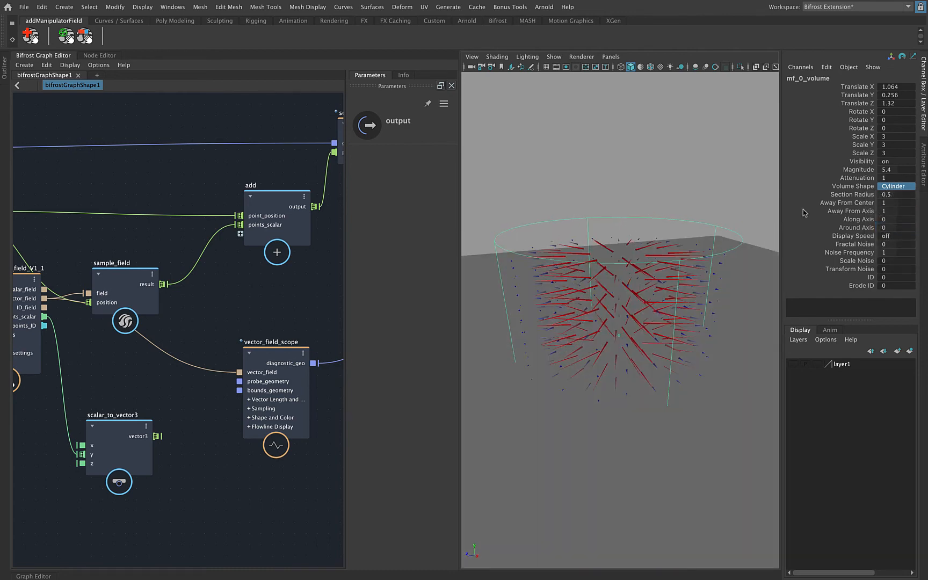
pyautogui.click(833, 203)
pyautogui.moveTo(692, 207); pyautogui.dragTo(678, 207, button='middle')
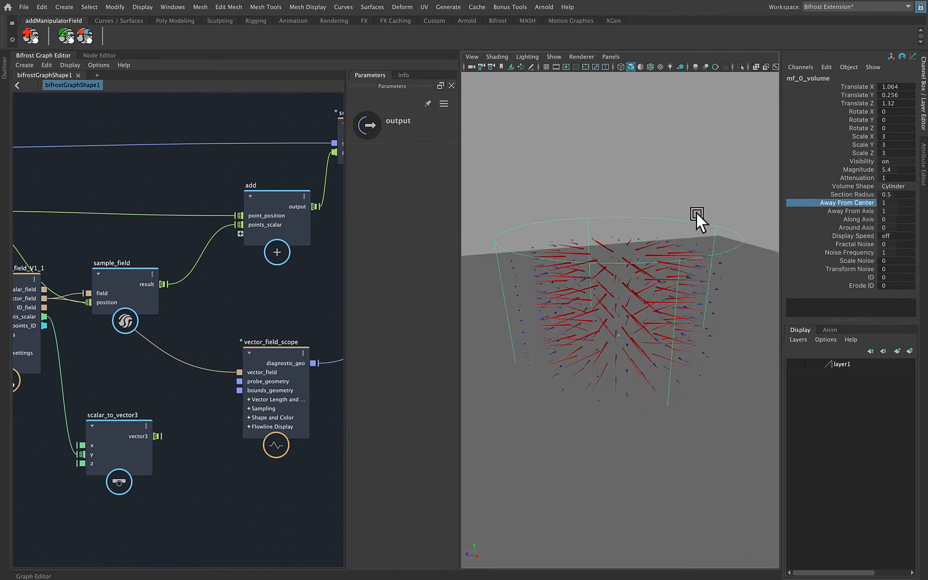
pyautogui.moveTo(588, 325)
pyautogui.keyDown('alt'); pyautogui.mouseDown()
pyautogui.moveTo(595, 317)
pyautogui.moveTo(555, 317)
pyautogui.moveTo(586, 312)
pyautogui.moveTo(591, 328)
pyautogui.mouseUp(); pyautogui.keyUp('alt')
# Step: Try the Cone volume shape and highlight its Away From Center attribute
pyautogui.click(893, 186)
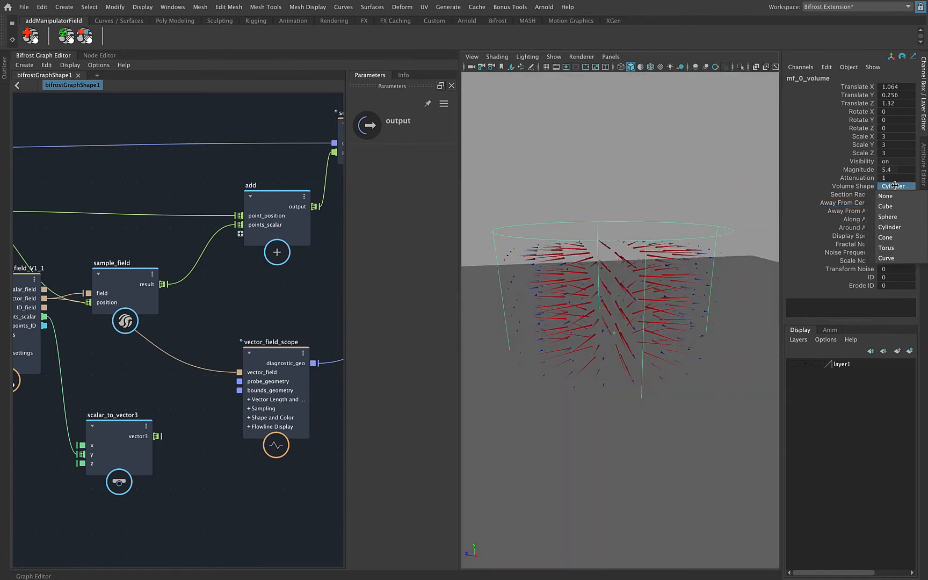
pyautogui.click(907, 237)
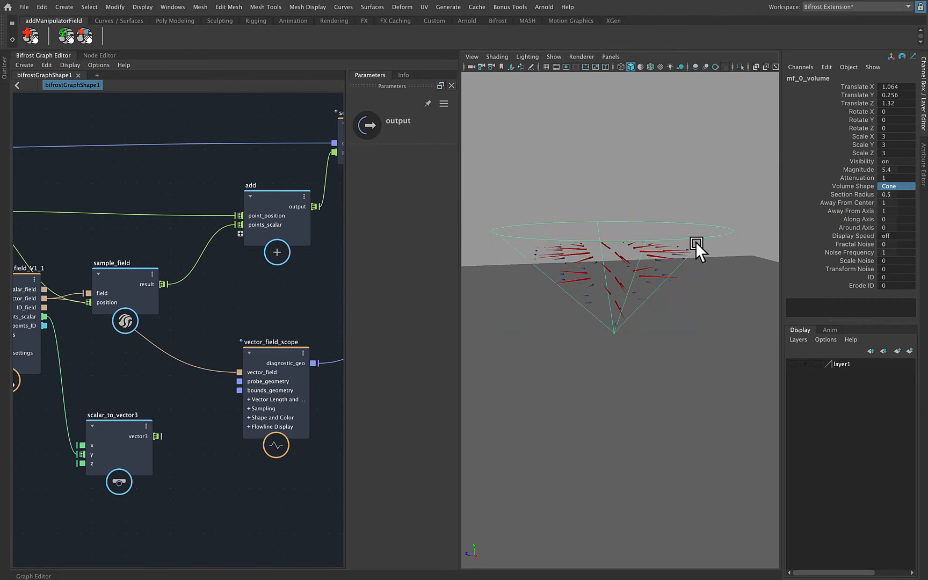
pyautogui.keyDown('alt'); pyautogui.moveTo(696, 248); pyautogui.dragTo(751, 234); pyautogui.keyUp('alt')
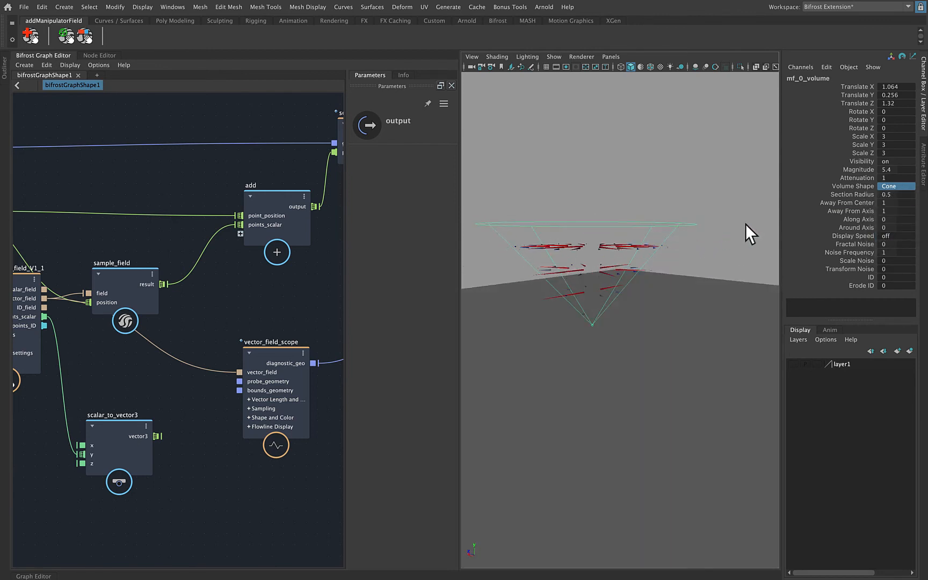
pyautogui.click(849, 205)
pyautogui.moveTo(687, 206); pyautogui.dragTo(720, 210, button='middle')
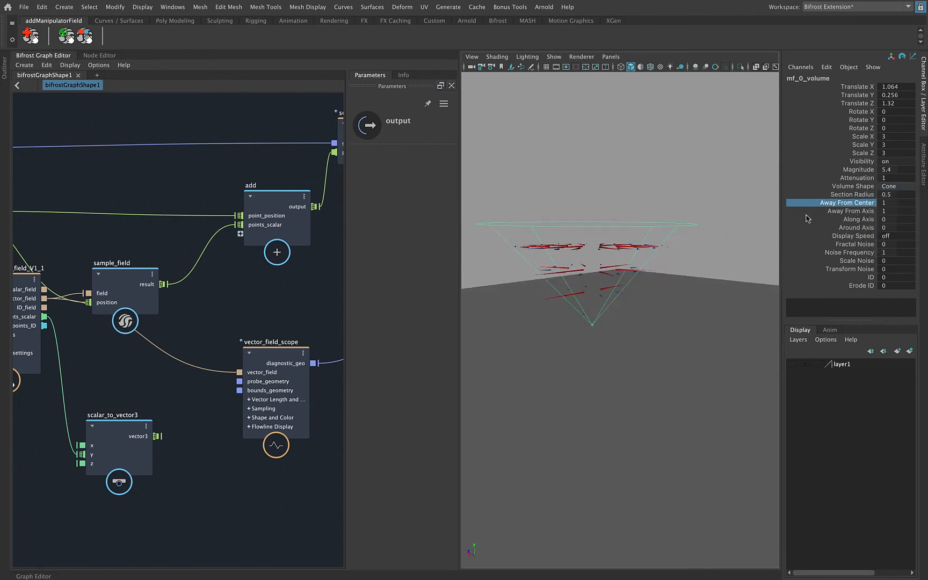
# Step: Try the Torus volume shape on the manipulator volume
pyautogui.click(912, 187)
pyautogui.click(906, 247)
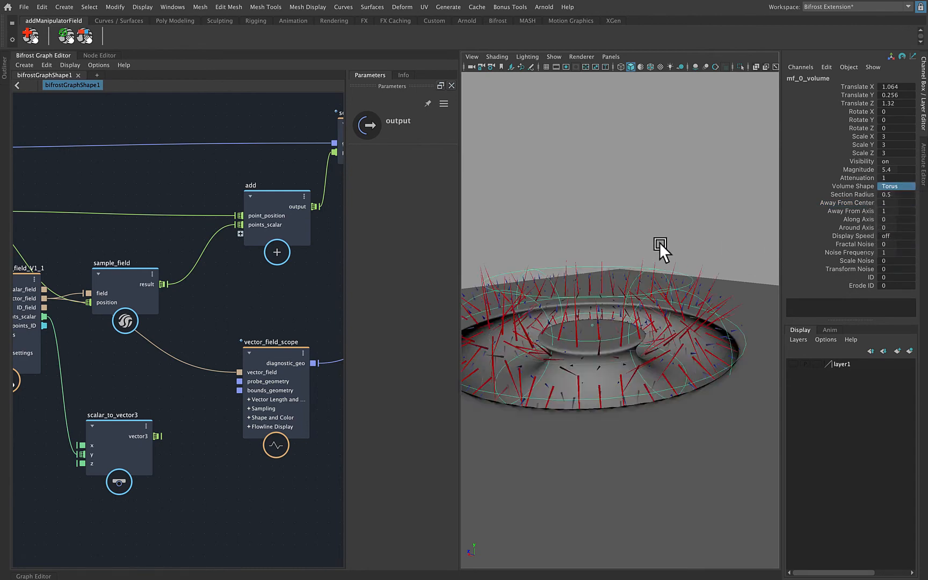
pyautogui.keyDown('alt'); pyautogui.moveTo(660, 244); pyautogui.dragTo(694, 248); pyautogui.keyUp('alt')
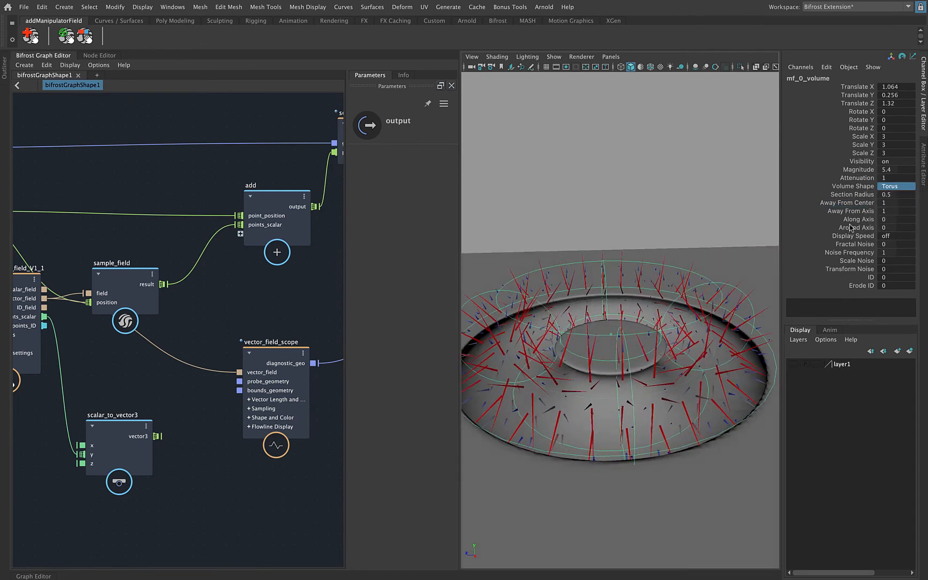
# Step: Return the volume's shape to Sphere and highlight its Away From Center, Away From Axis and Along Axis attributes in turn
pyautogui.click(900, 187)
pyautogui.click(895, 215)
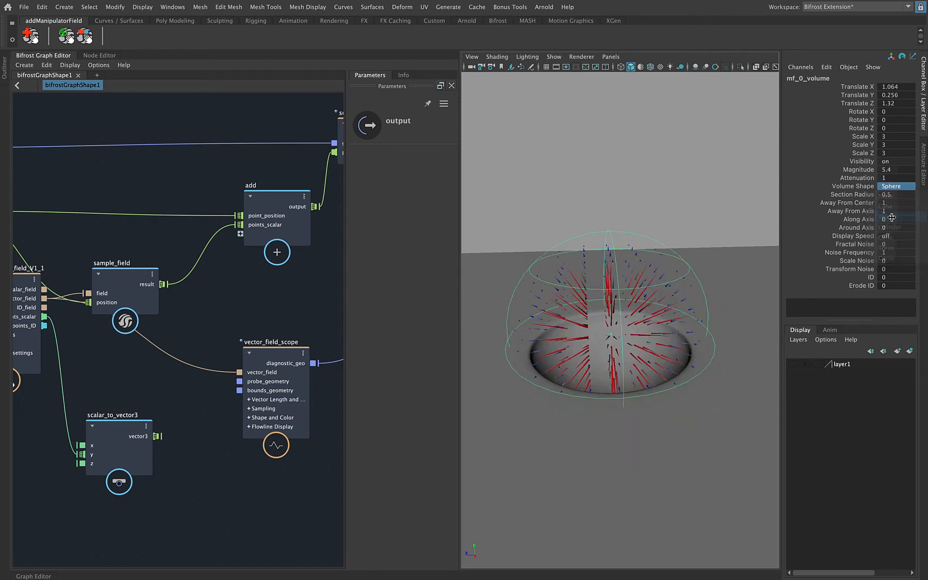
pyautogui.click(854, 205)
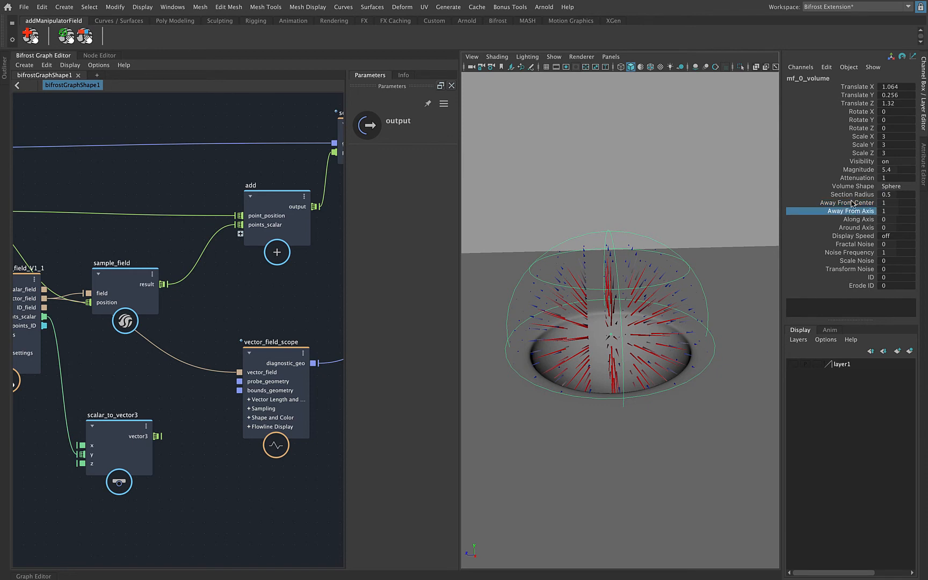
pyautogui.click(850, 219)
pyautogui.click(849, 212)
pyautogui.click(848, 204)
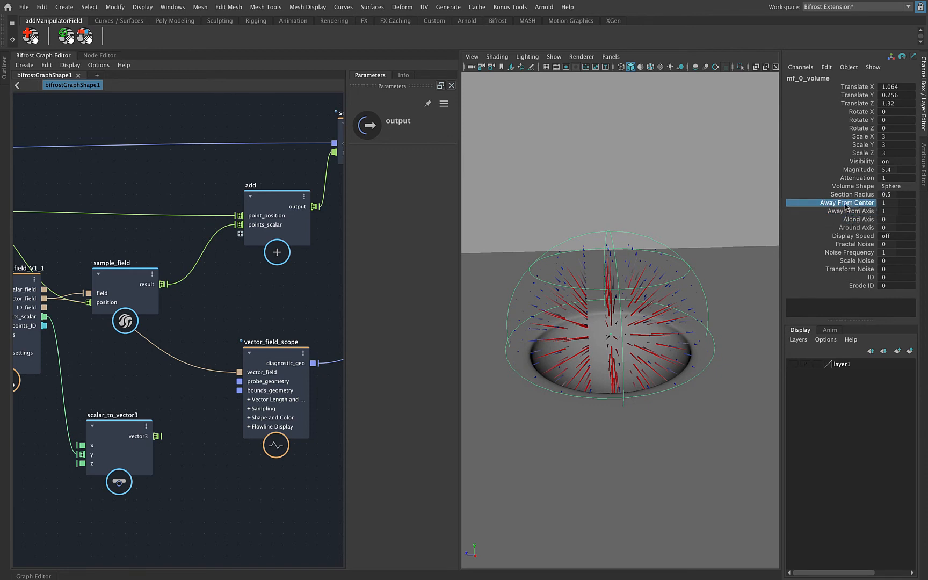
pyautogui.click(845, 212)
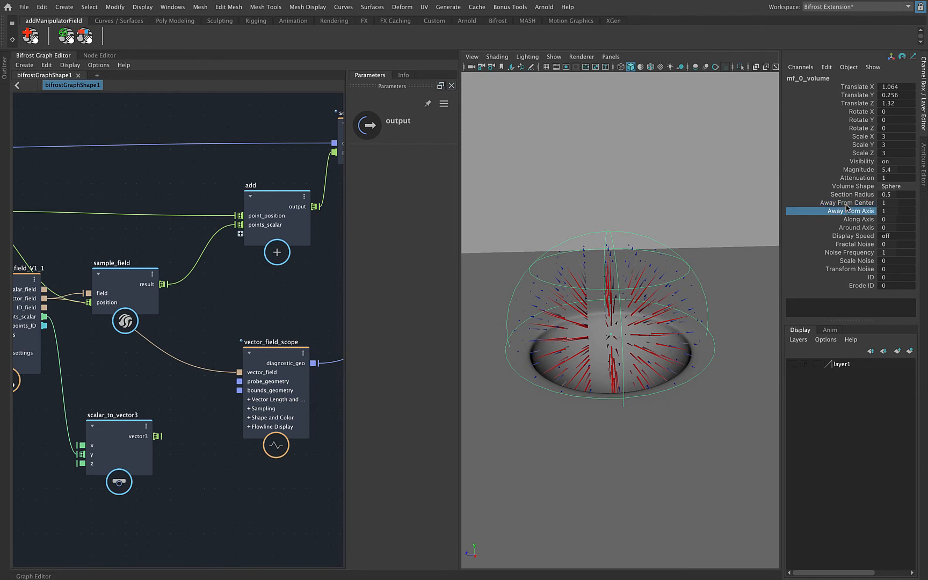
pyautogui.click(847, 203)
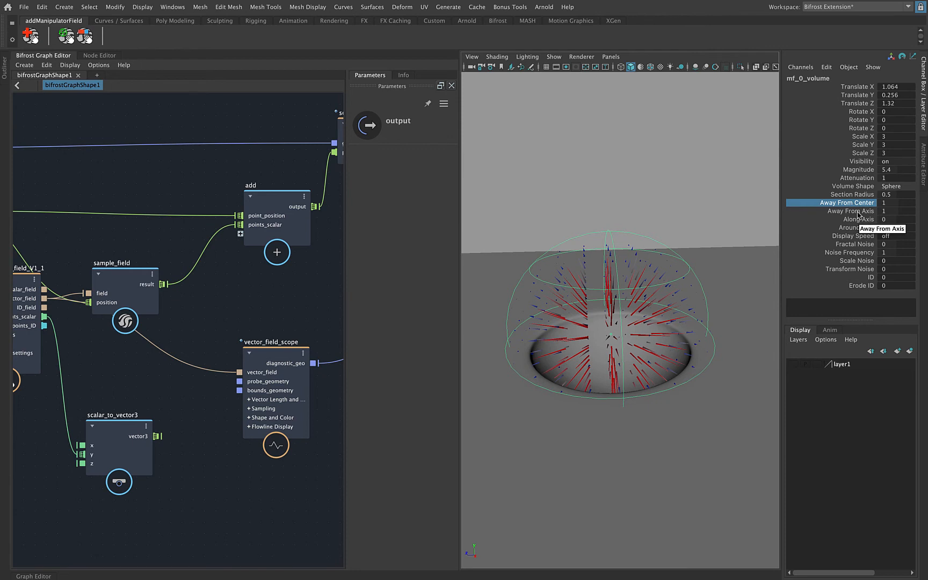
pyautogui.click(858, 211)
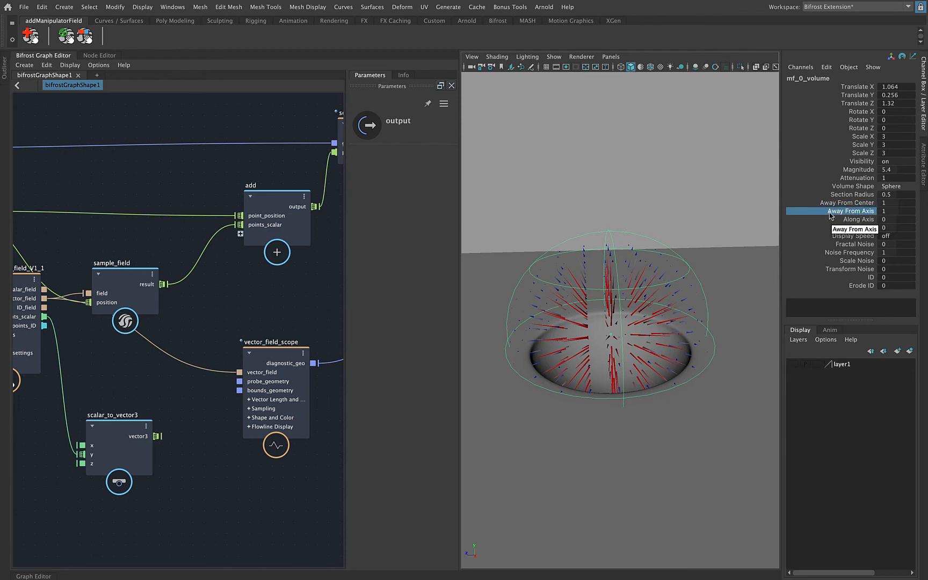
# Step: Try varying Away From Axis on the Sphere and Cylinder volume shapes, and undo the changes
pyautogui.moveTo(676, 195); pyautogui.dragTo(690, 199, button='middle')
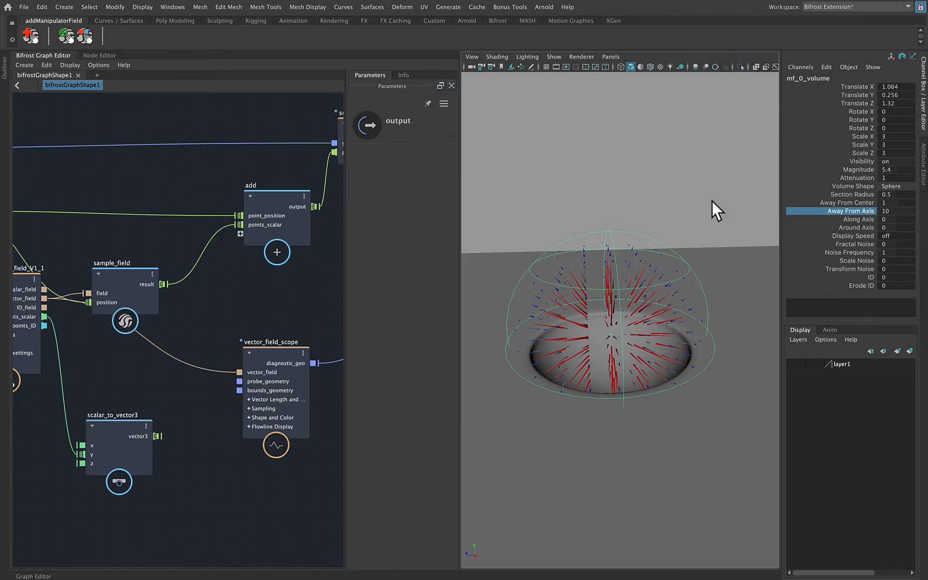
pyautogui.click(887, 188)
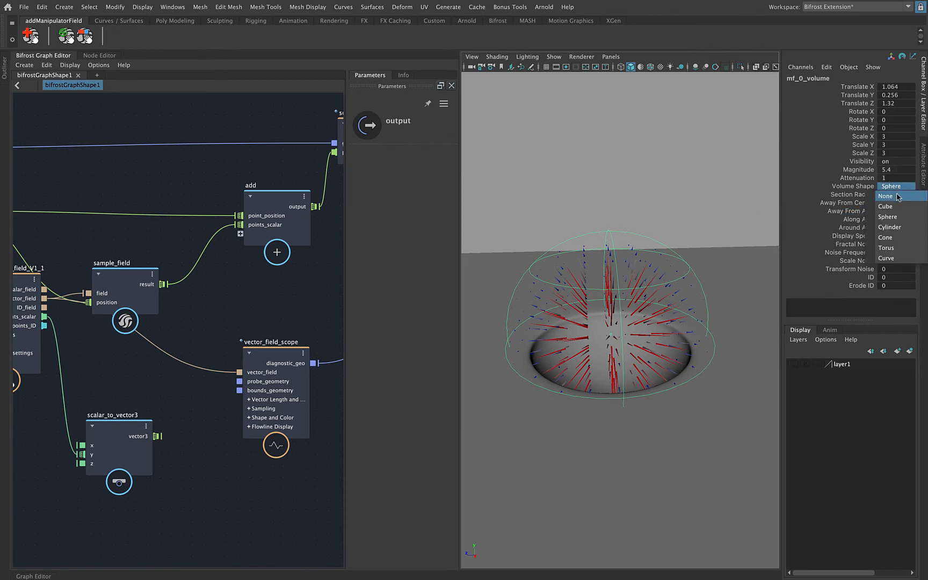
pyautogui.click(896, 229)
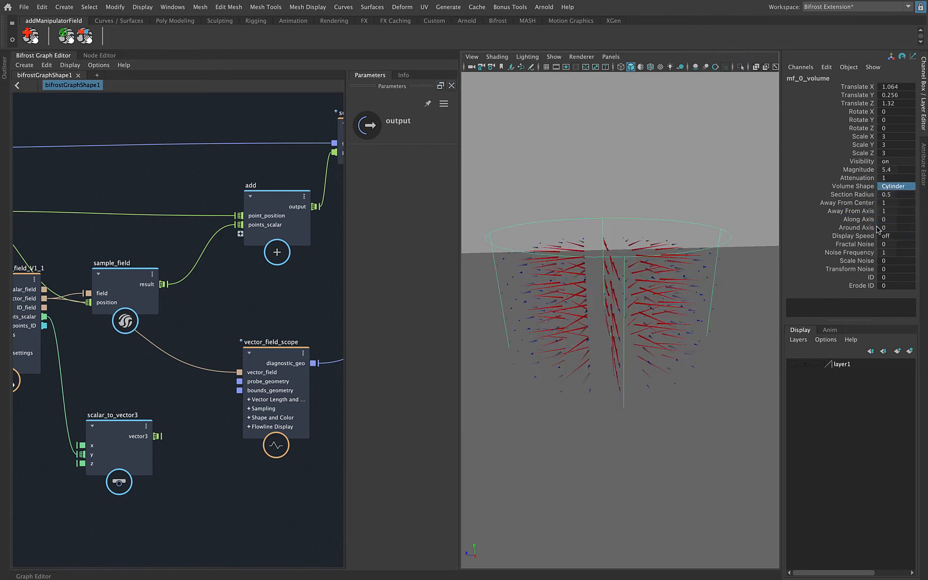
pyautogui.click(851, 213)
pyautogui.moveTo(676, 199); pyautogui.dragTo(682, 197, button='middle')
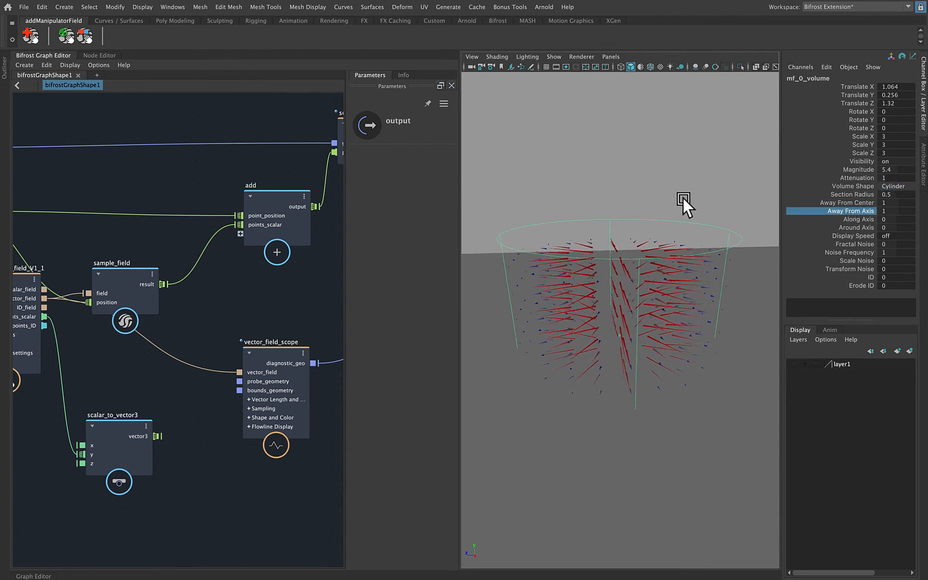
pyautogui.hotkey('ctrl', 'z')
pyautogui.hotkey('ctrl', 'z')
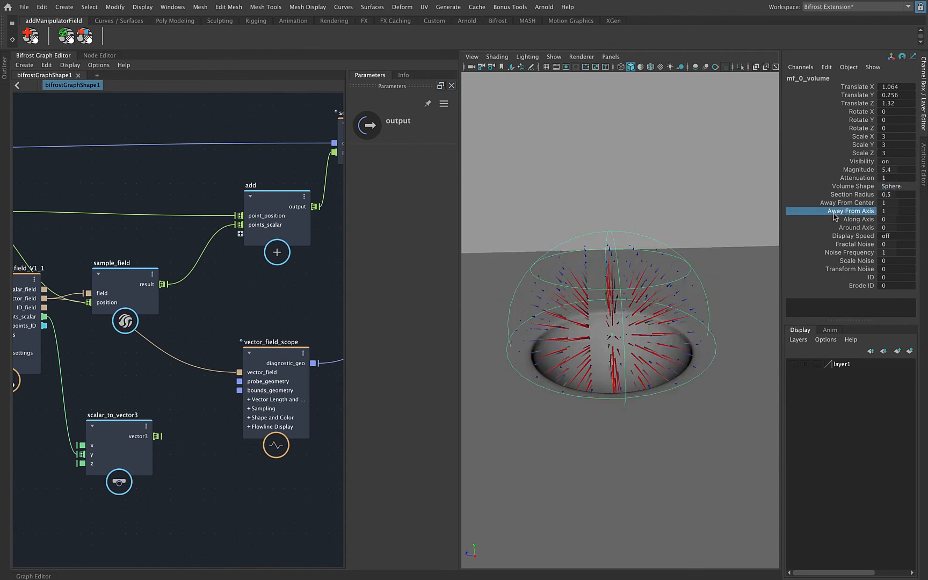
# Step: Try Away From Axis once more on the Cylinder shape, undo it and return the Volume Shape to Sphere
pyautogui.click(889, 189)
pyautogui.click(891, 187)
pyautogui.click(895, 226)
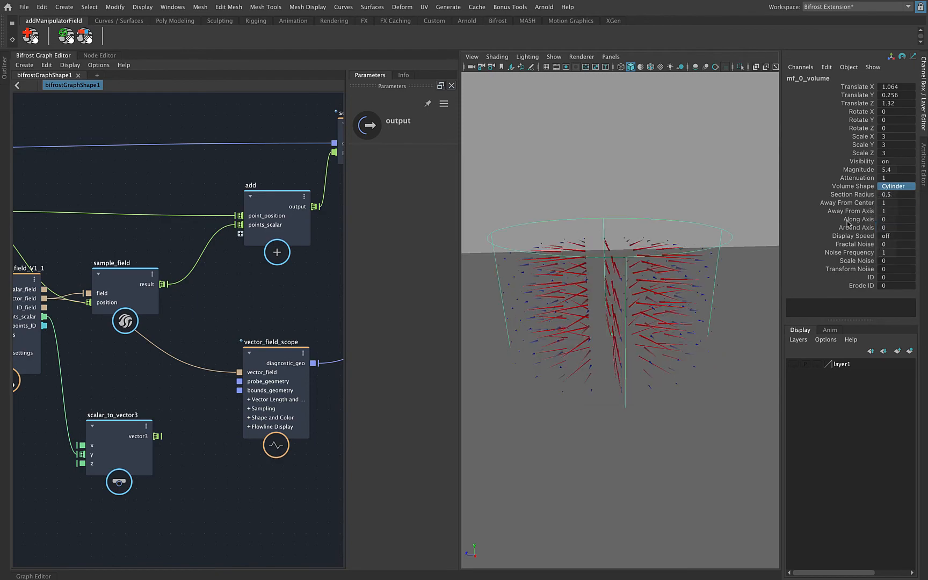
pyautogui.click(853, 211)
pyautogui.moveTo(693, 205); pyautogui.dragTo(694, 202, button='middle')
pyautogui.hotkey('ctrl', 'z')
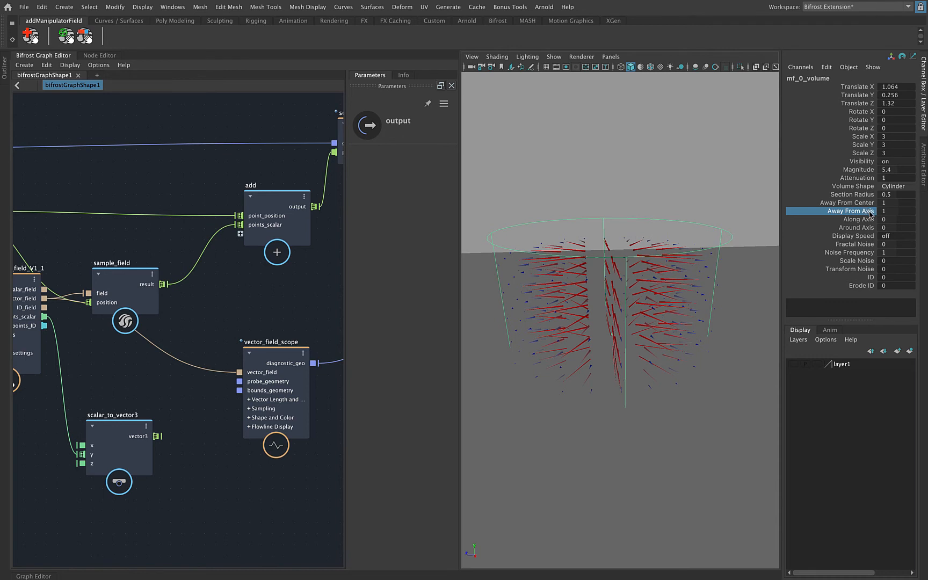
pyautogui.click(893, 185)
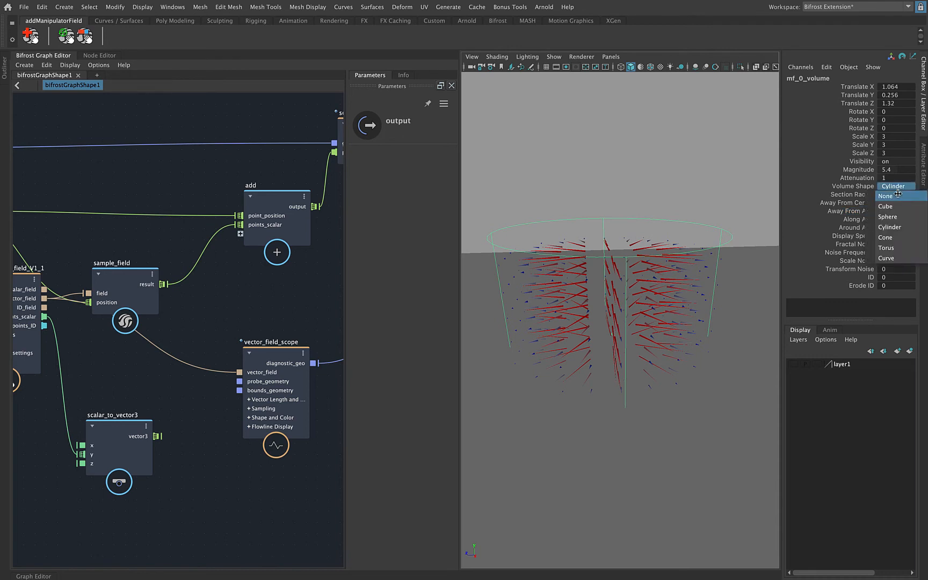
pyautogui.click(889, 217)
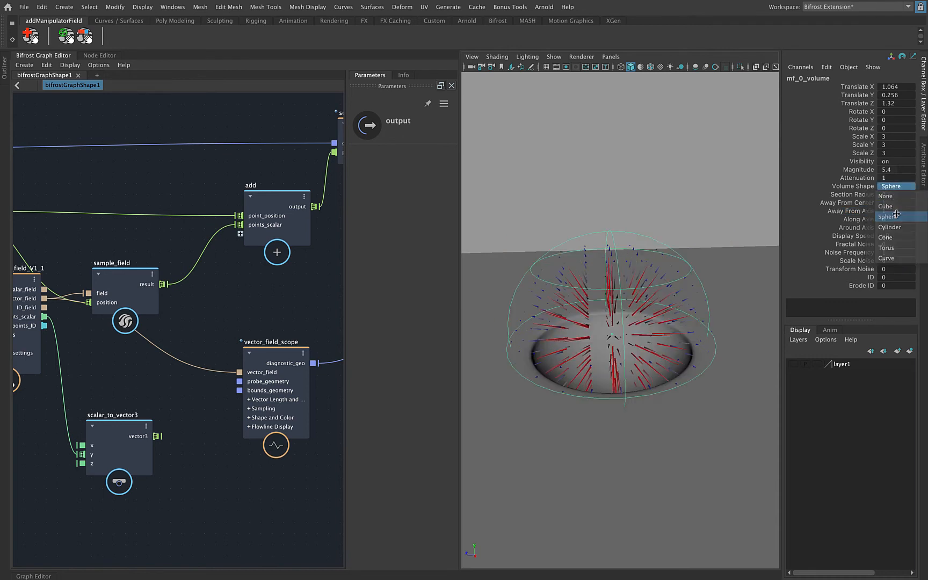
# Step: Highlight Away From Center and Away From Axis together, and raise the sphere volume's Along Axis to 1.2
pyautogui.click(856, 203)
pyautogui.moveTo(856, 212); pyautogui.dragTo(857, 204)
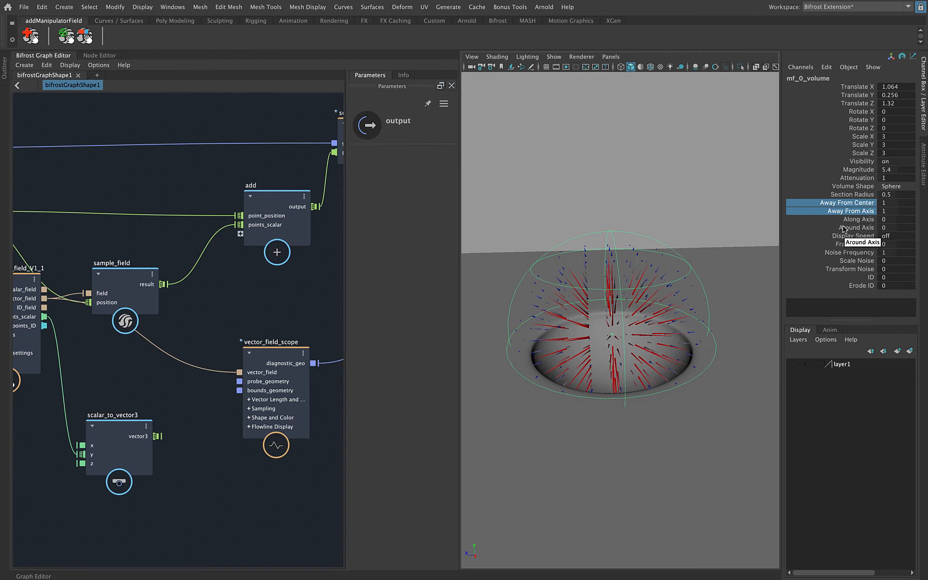
pyautogui.click(860, 219)
pyautogui.moveTo(675, 216); pyautogui.dragTo(680, 219, button='middle')
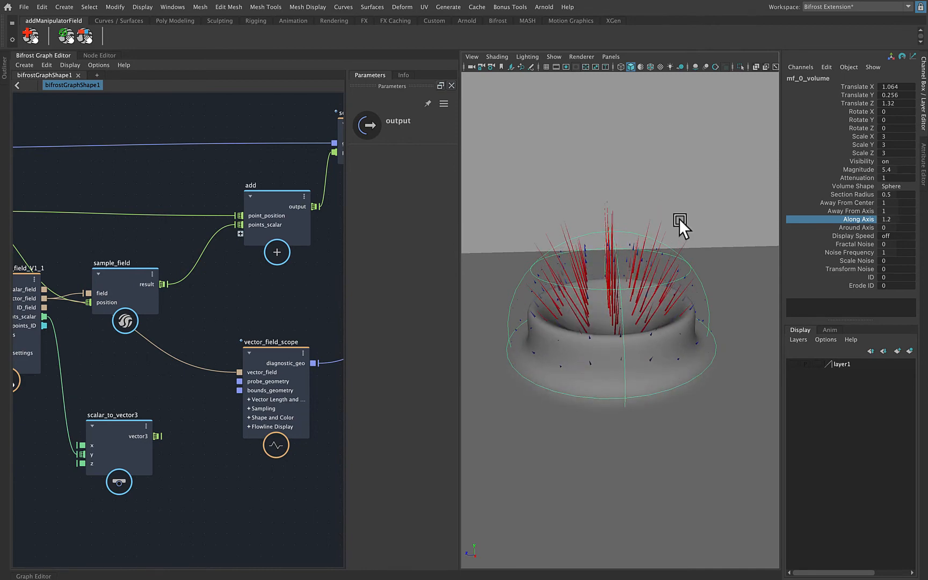
# Step: Switch the Volume Shape to Cylinder, try Along Axis down to -1 and reset it to 0
pyautogui.click(894, 187)
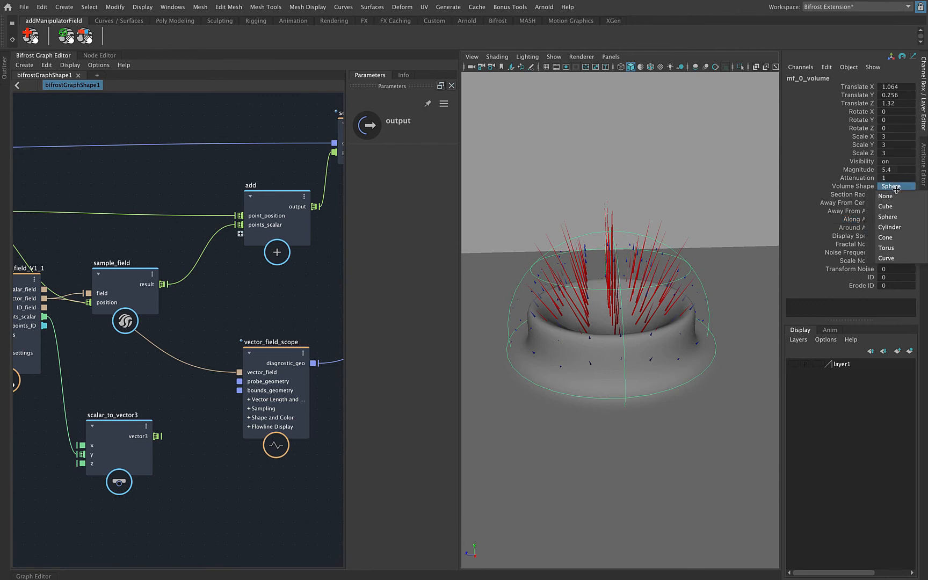
pyautogui.click(894, 227)
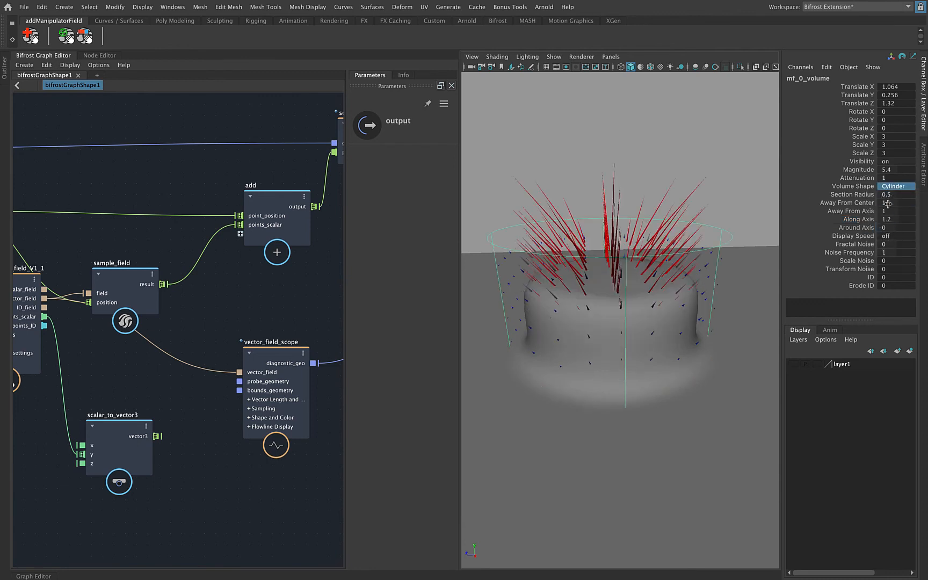
pyautogui.click(858, 220)
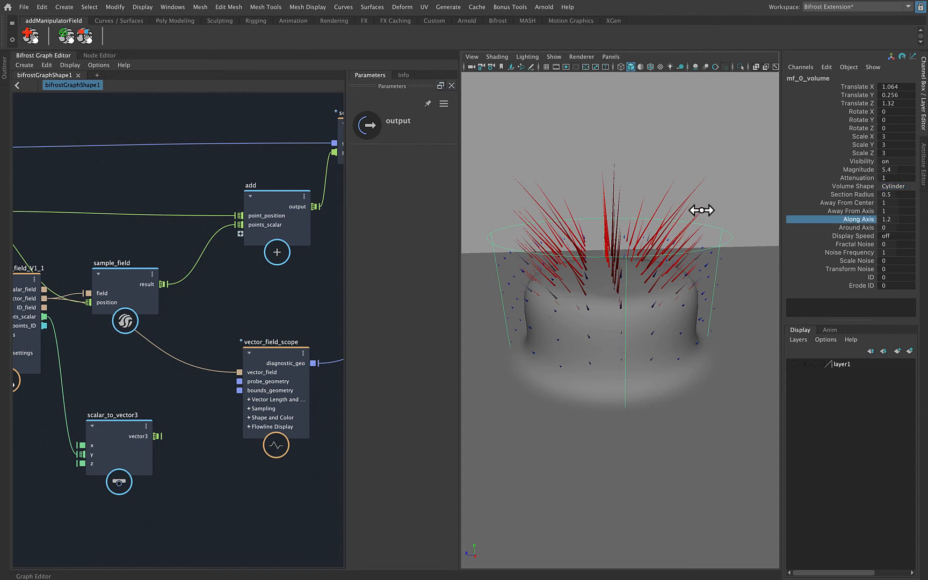
pyautogui.moveTo(701, 210)
pyautogui.mouseDown(button='middle')
pyautogui.moveTo(684, 210)
pyautogui.moveTo(701, 212)
pyautogui.moveTo(696, 217)
pyautogui.mouseUp(button='middle')
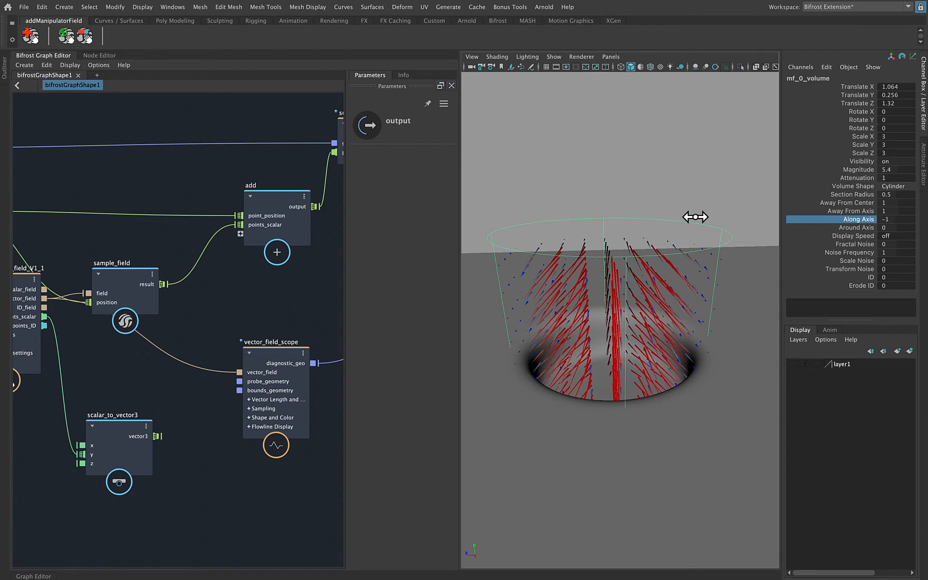
pyautogui.click(894, 220)
pyautogui.write('0')
pyautogui.press('Return')
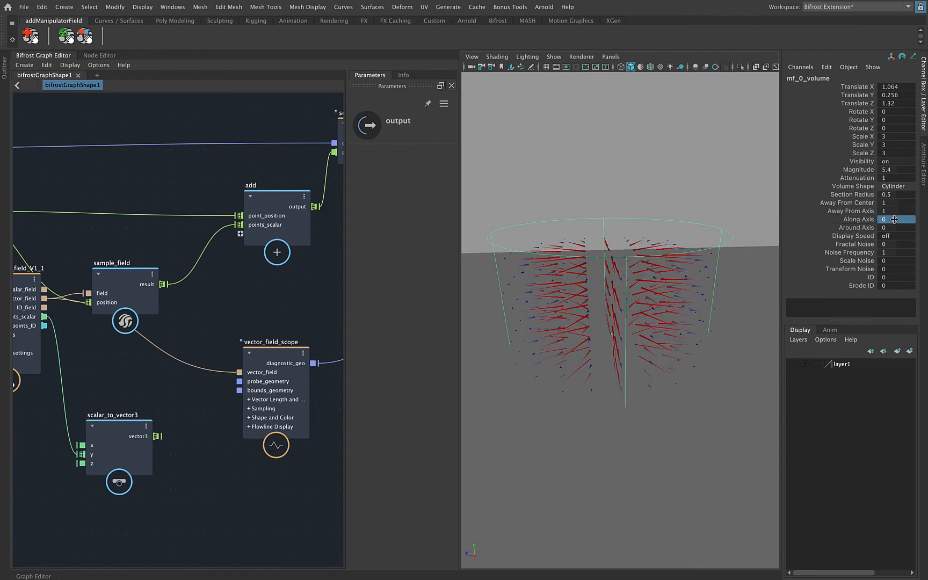
# Step: Try Around Axis at -1.2 on the Cylinder shape and at -1.8 on the Sphere shape
pyautogui.click(859, 229)
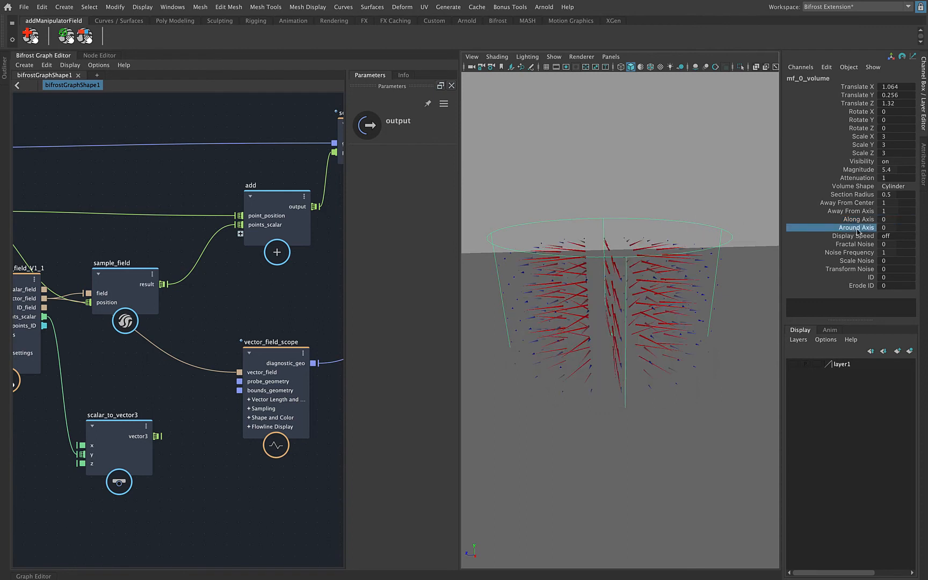
pyautogui.moveTo(670, 221); pyautogui.dragTo(668, 228, button='middle')
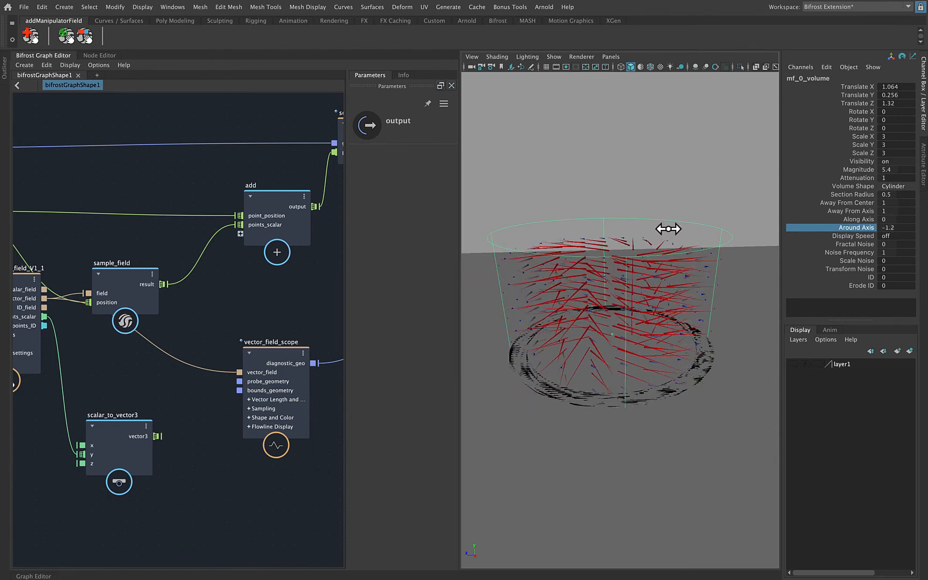
pyautogui.click(894, 186)
pyautogui.click(899, 215)
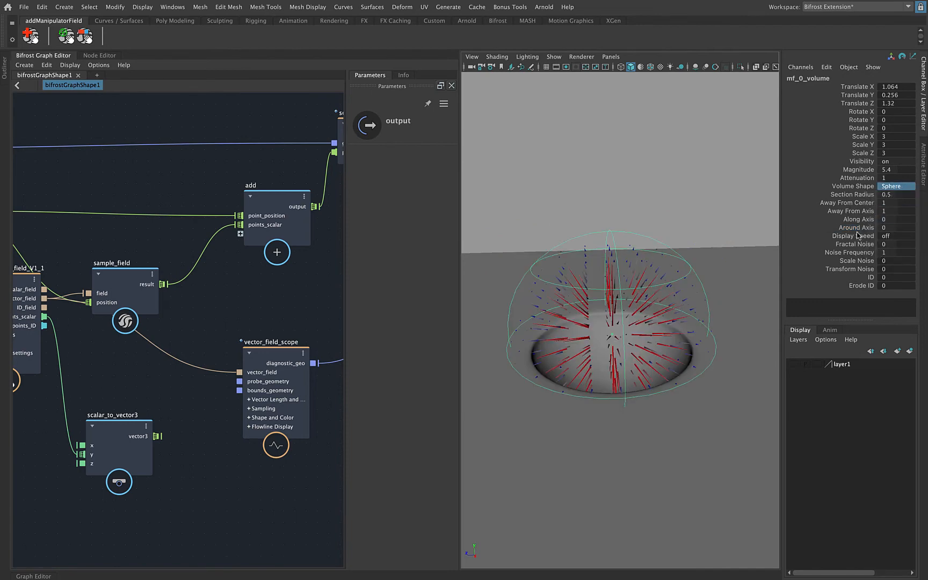
pyautogui.click(858, 228)
pyautogui.moveTo(706, 232); pyautogui.dragTo(695, 227, button='middle')
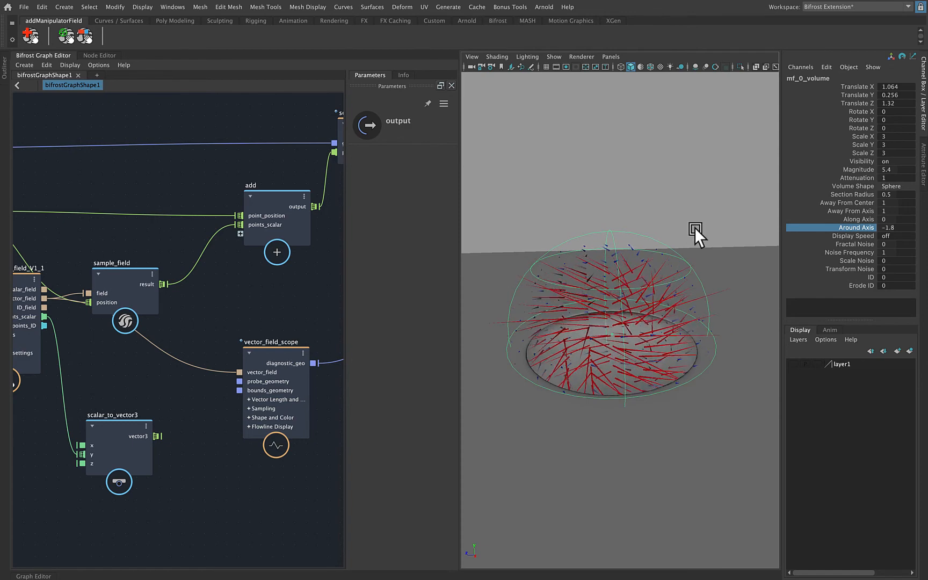
# Step: Turn on Display Flowlines for the vector_field_scope node and change the volume's Around Axis to -2.2
pyautogui.keyDown('alt'); pyautogui.moveTo(694, 227); pyautogui.dragTo(512, 297); pyautogui.keyUp('alt')
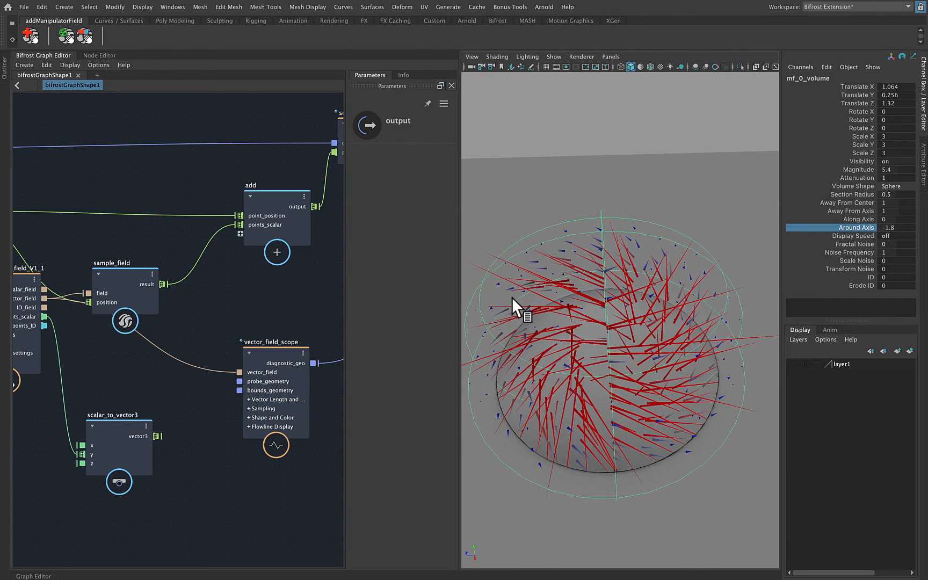
pyautogui.click(283, 350)
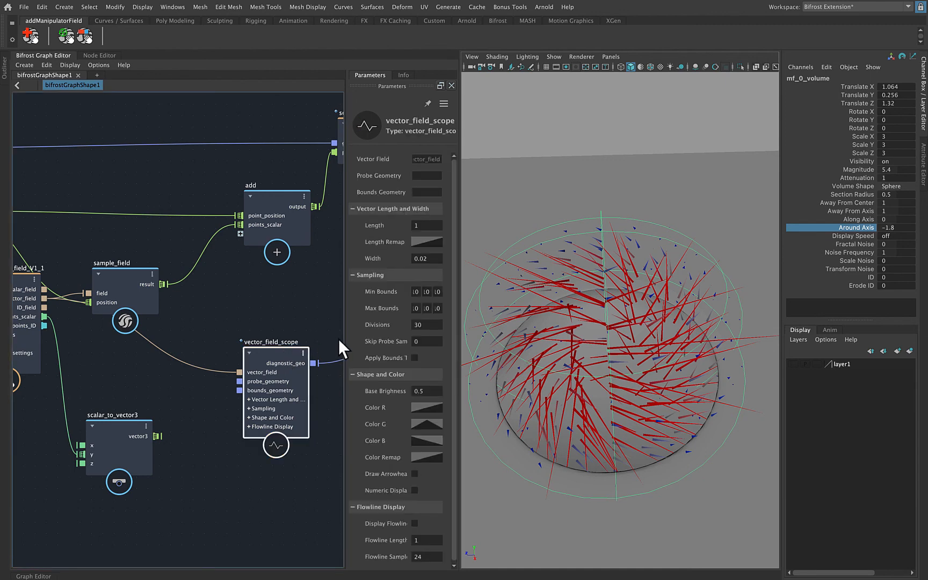
pyautogui.moveTo(344, 339); pyautogui.dragTo(308, 337)
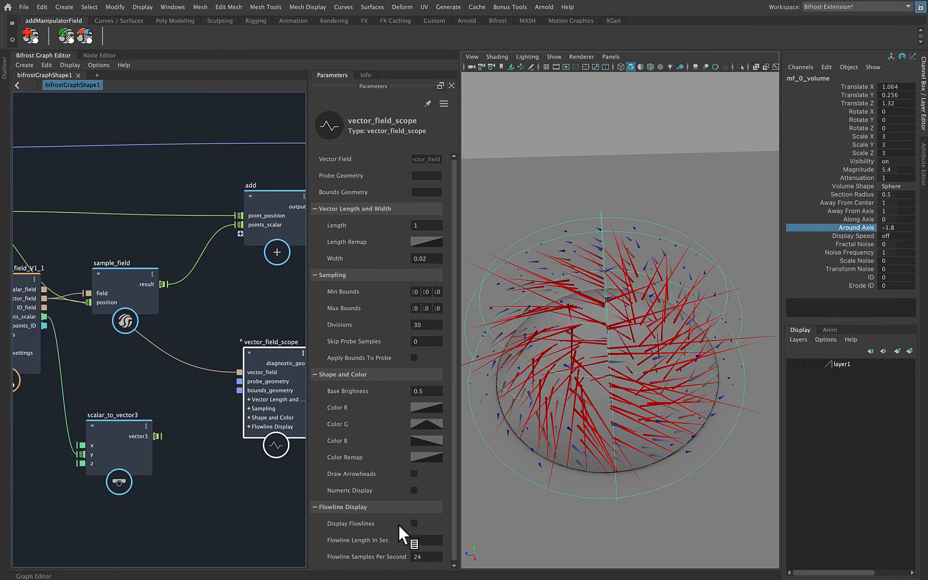
pyautogui.scroll(-1, 399, 525)
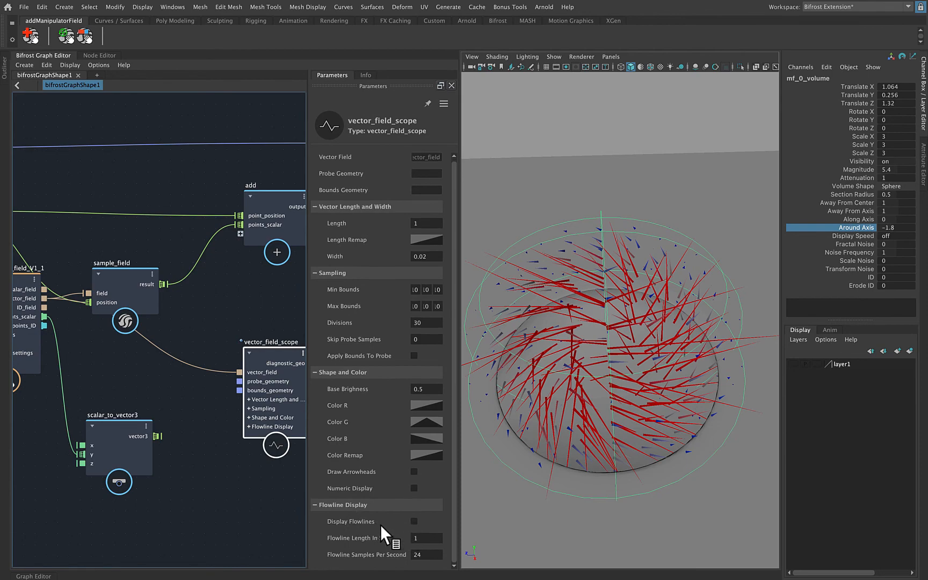
pyautogui.click(414, 520)
pyautogui.keyDown('alt'); pyautogui.moveTo(619, 336); pyautogui.dragTo(623, 314); pyautogui.keyUp('alt')
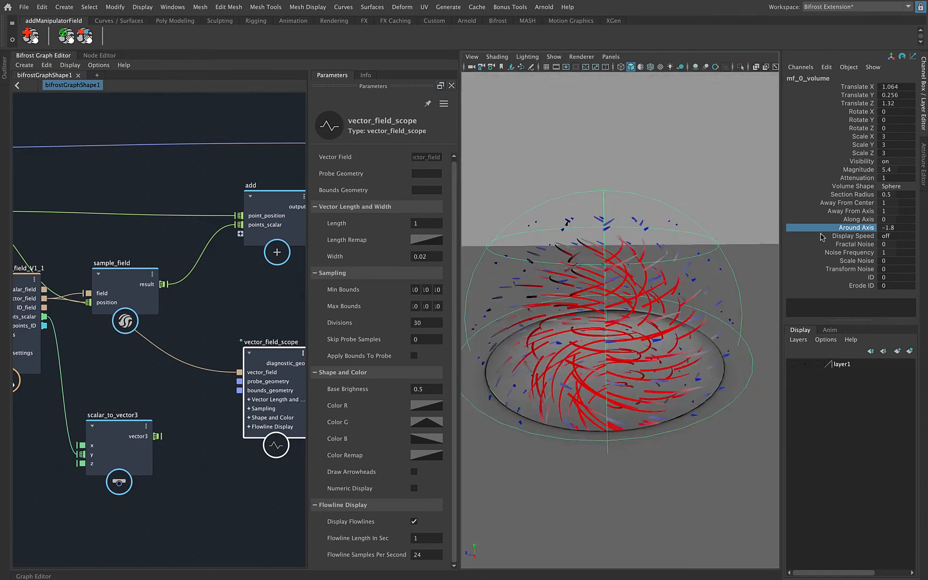
pyautogui.moveTo(696, 234); pyautogui.dragTo(633, 243, button='middle')
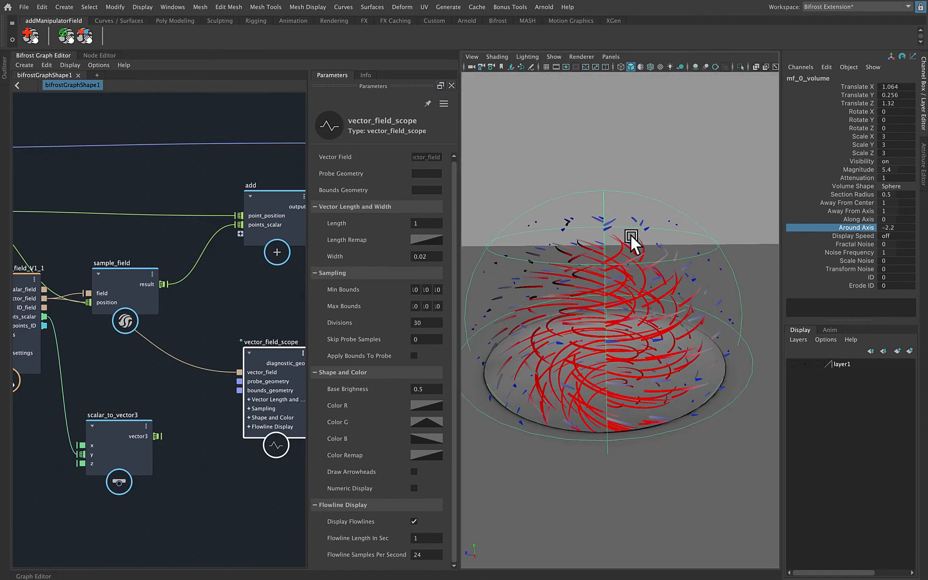
# Step: Highlight the volume's four direction attributes and examine the manipulator field node's vector_field output alongside the resulting flowlines
pyautogui.click(845, 204)
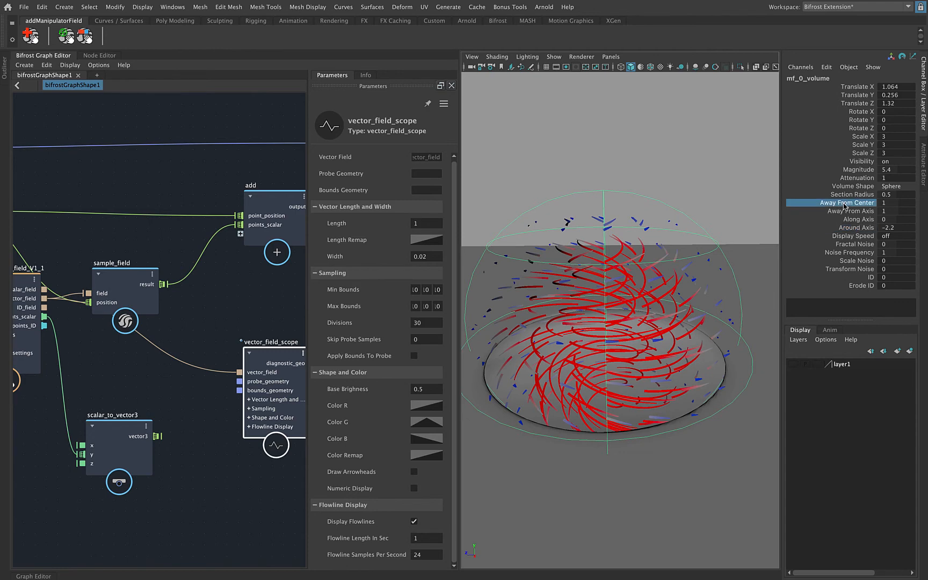
pyautogui.moveTo(845, 205); pyautogui.dragTo(829, 233)
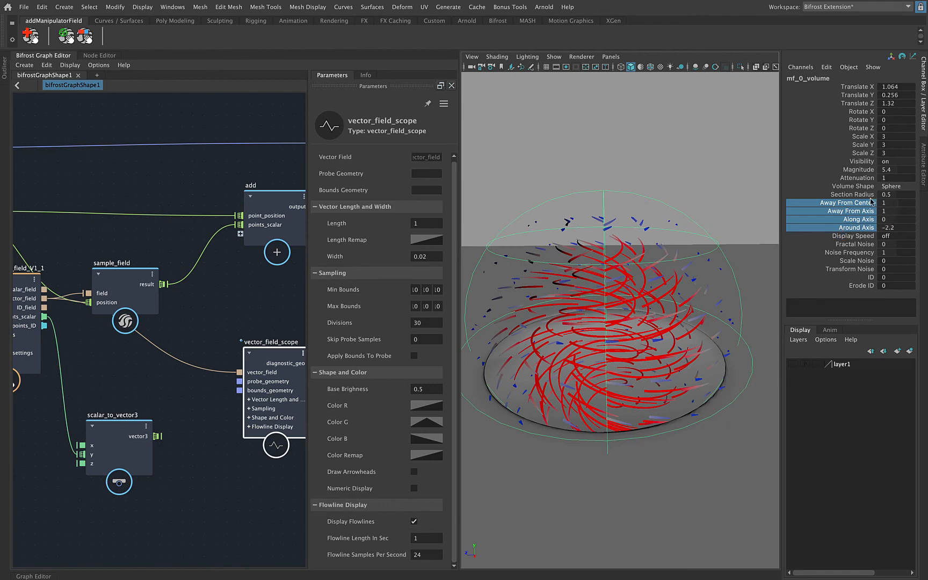
pyautogui.keyDown('alt'); pyautogui.moveTo(89, 357); pyautogui.dragTo(246, 356, button='middle'); pyautogui.keyUp('alt')
pyautogui.keyDown('alt'); pyautogui.moveTo(68, 355); pyautogui.dragTo(182, 352, button='right'); pyautogui.keyUp('alt')
pyautogui.keyDown('alt'); pyautogui.moveTo(158, 286); pyautogui.dragTo(72, 275, button='middle'); pyautogui.keyUp('alt')
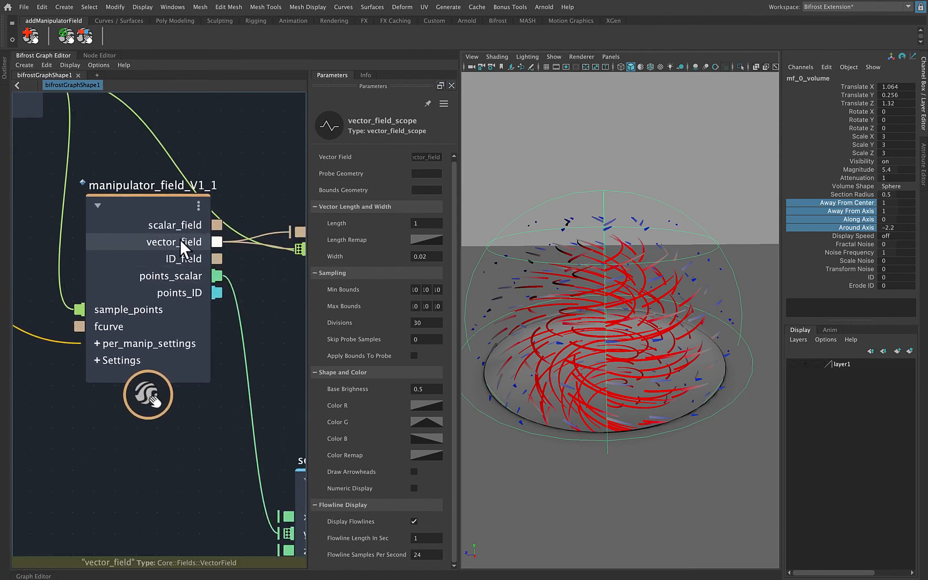
pyautogui.keyDown('alt'); pyautogui.moveTo(254, 292); pyautogui.dragTo(154, 300, button='middle'); pyautogui.keyUp('alt')
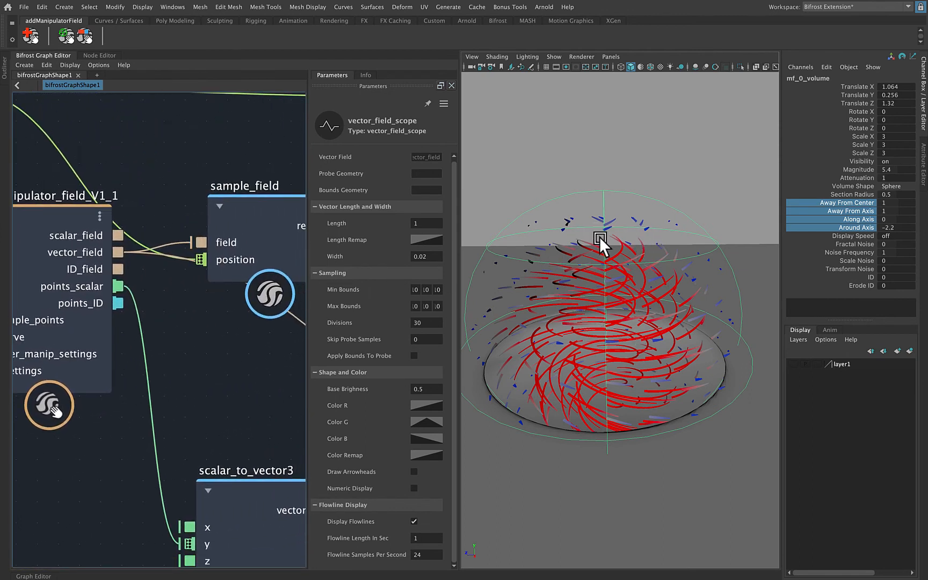
pyautogui.moveTo(620, 306)
pyautogui.keyDown('alt'); pyautogui.mouseDown()
pyautogui.moveTo(591, 331)
pyautogui.moveTo(646, 313)
pyautogui.moveTo(636, 307)
pyautogui.mouseUp(); pyautogui.keyUp('alt')
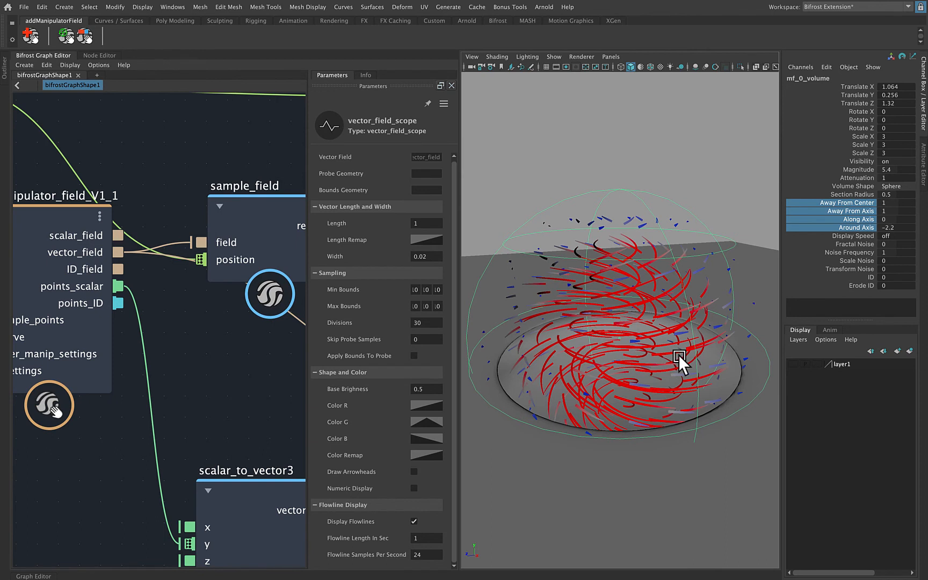
# Step: Set the volume's Along Axis and Around Axis to 0 and highlight its ID attribute
pyautogui.moveTo(896, 221); pyautogui.dragTo(897, 232)
pyautogui.write('0')
pyautogui.press('Return')
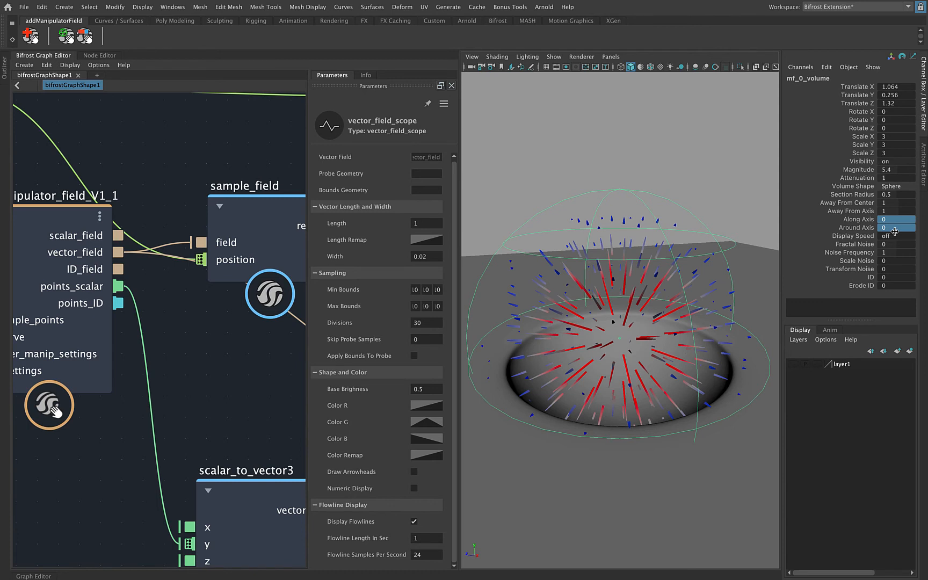
pyautogui.click(870, 278)
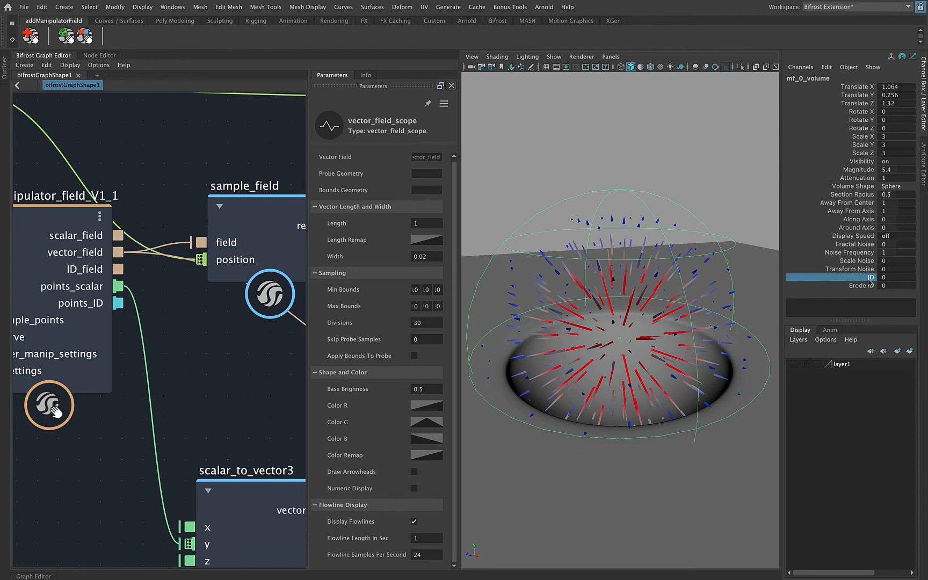
# Step: Open the 02_ID_testLab.mb scene from the manipulator_field folder
pyautogui.click(693, 143)
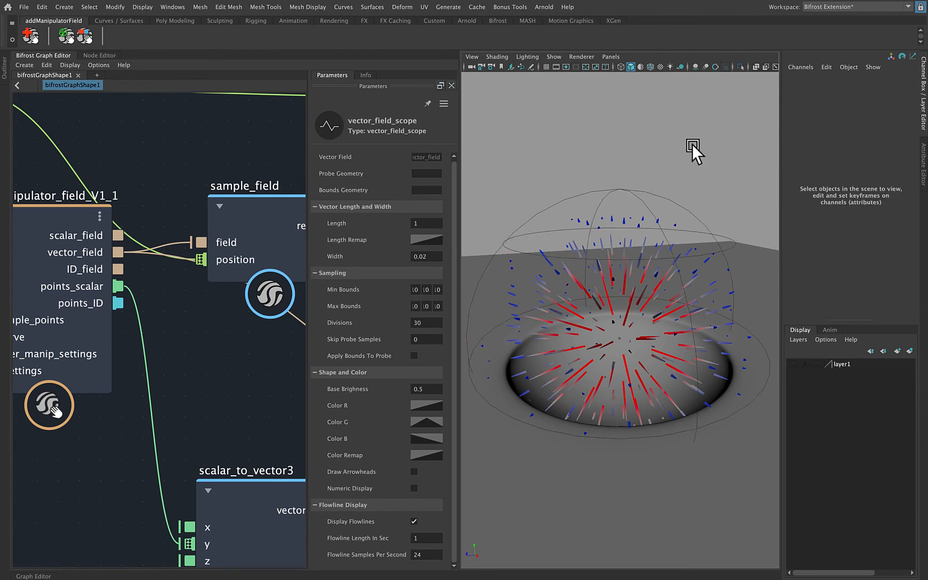
pyautogui.press('super+o')
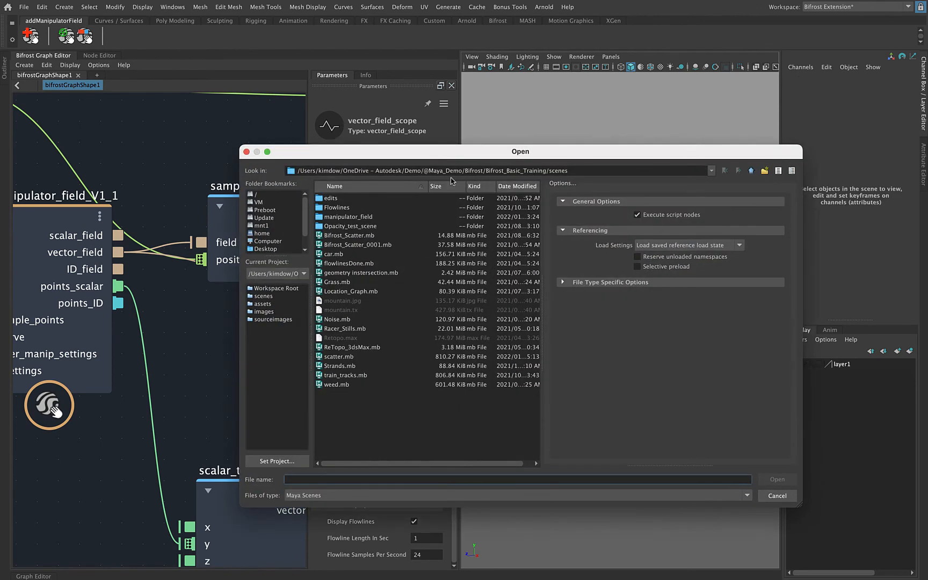
pyautogui.doubleClick(336, 218)
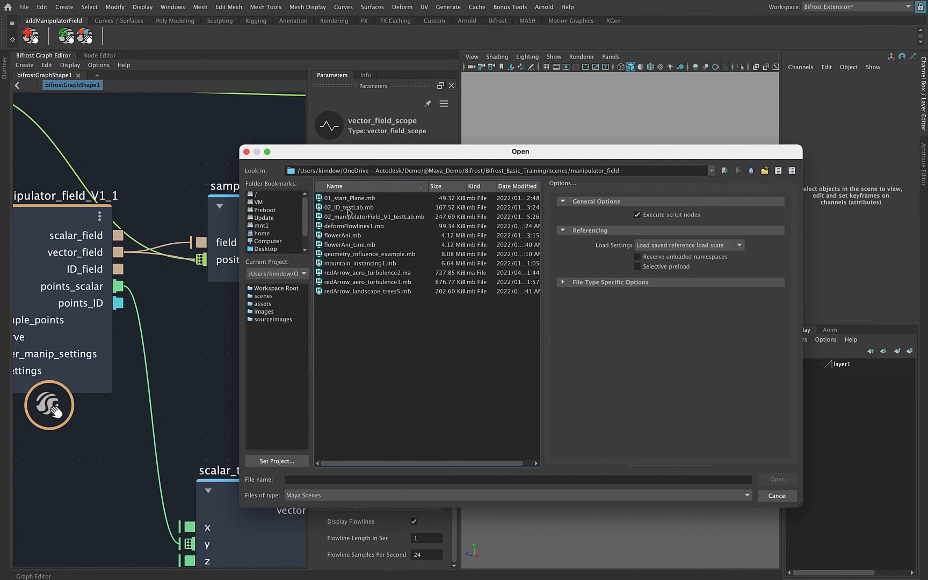
pyautogui.doubleClick(348, 216)
pyautogui.click(470, 299)
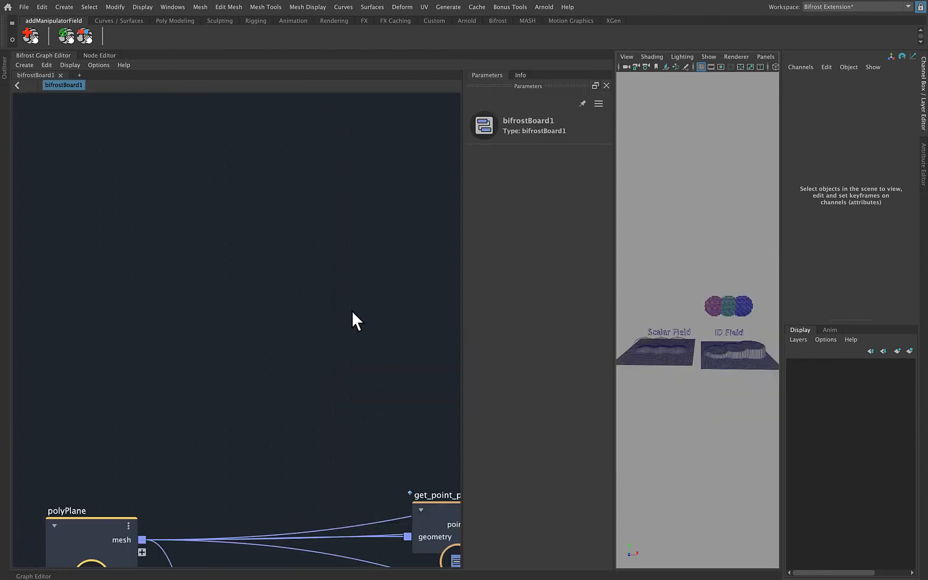
# Step: Frame the whole bifrostBoard1 graph, enlarge the viewport area and examine the Scalar Field and ID Field planes with the coloured cubes
pyautogui.press('f')
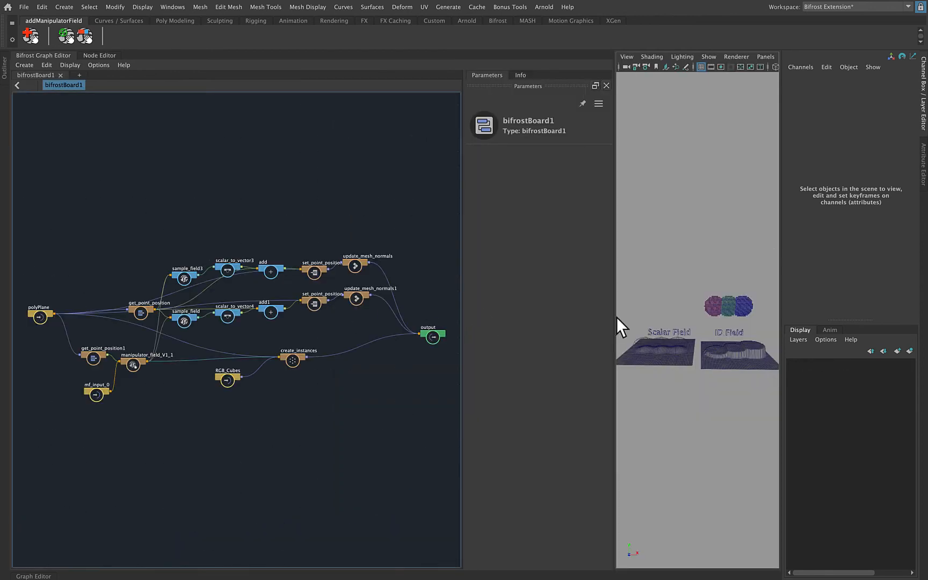
pyautogui.moveTo(615, 293); pyautogui.dragTo(254, 288)
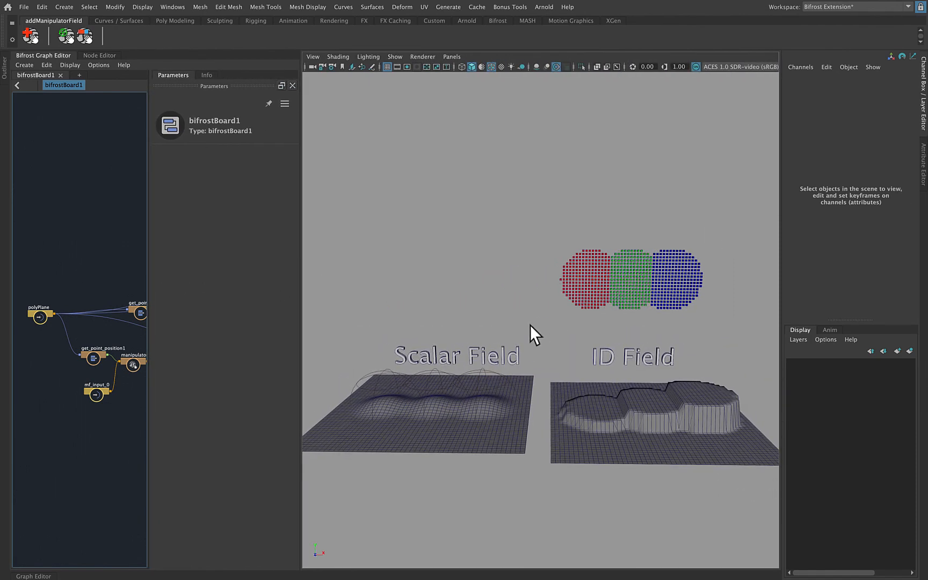
pyautogui.moveTo(507, 349)
pyautogui.keyDown('alt'); pyautogui.mouseDown()
pyautogui.moveTo(534, 345)
pyautogui.moveTo(504, 355)
pyautogui.mouseUp(); pyautogui.keyUp('alt')
pyautogui.keyDown('alt'); pyautogui.moveTo(504, 354); pyautogui.dragTo(534, 344, button='right'); pyautogui.keyUp('alt')
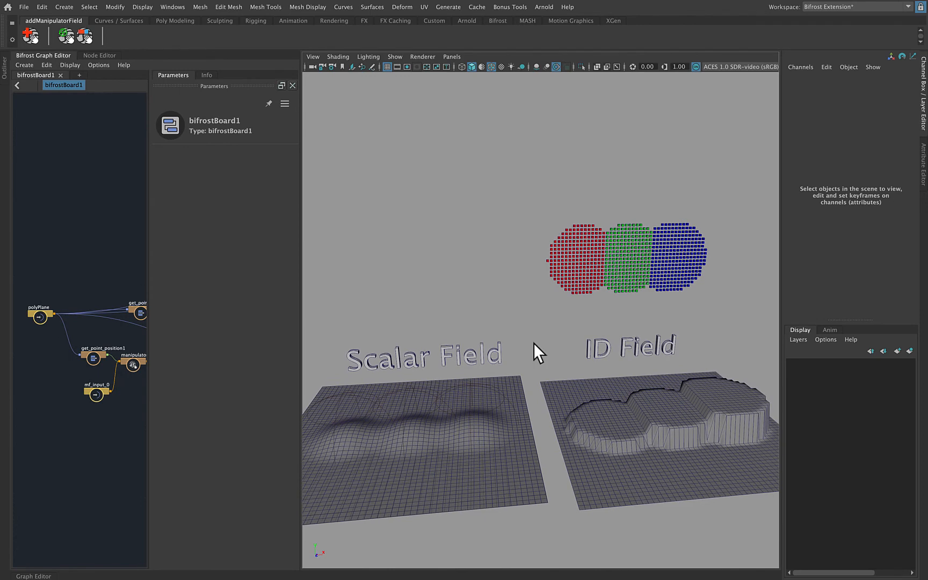
pyautogui.keyDown('alt'); pyautogui.moveTo(533, 344); pyautogui.dragTo(556, 283, button='middle'); pyautogui.keyUp('alt')
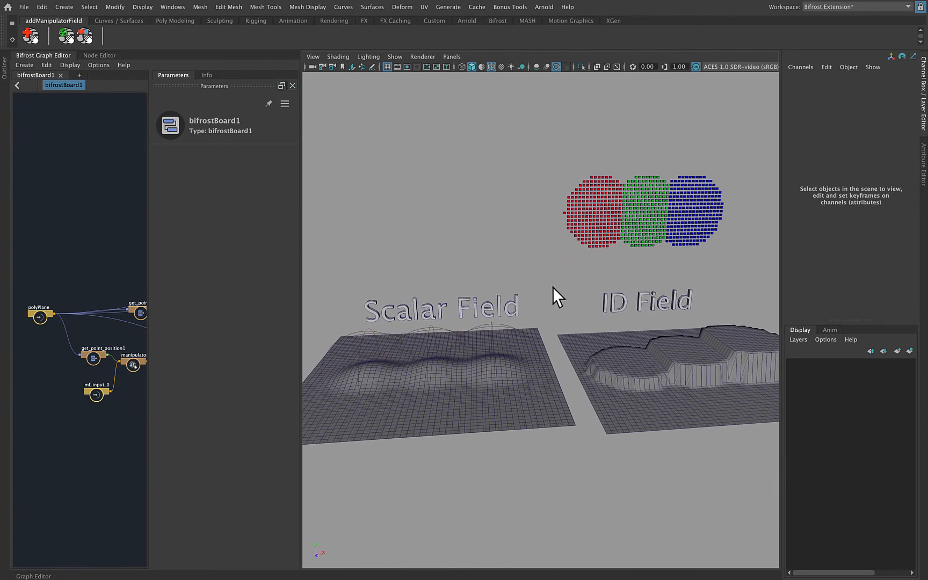
pyautogui.keyDown('alt'); pyautogui.moveTo(553, 288); pyautogui.dragTo(551, 286); pyautogui.keyUp('alt')
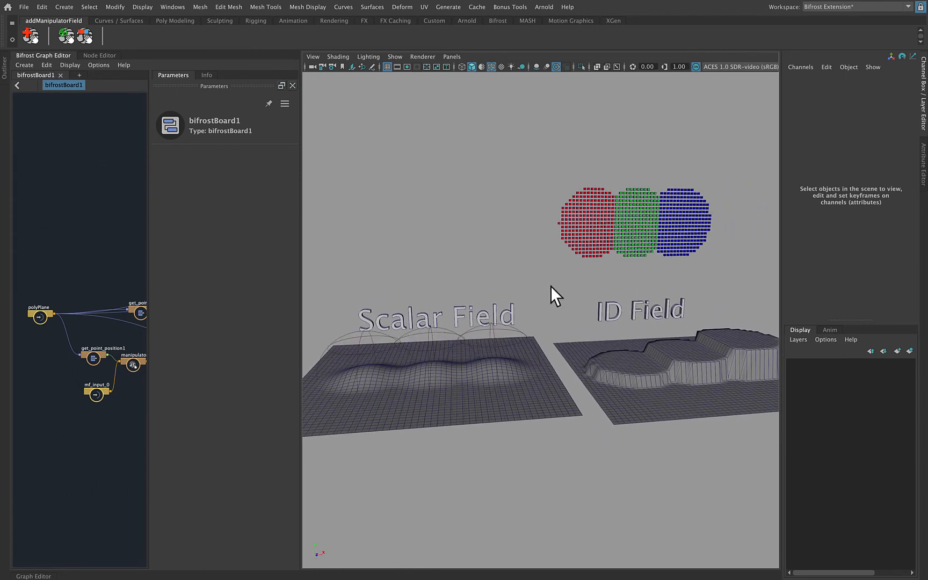
# Step: Select the first and third sphere volumes on the Scalar Field plane to check their ID attributes
pyautogui.click(523, 334)
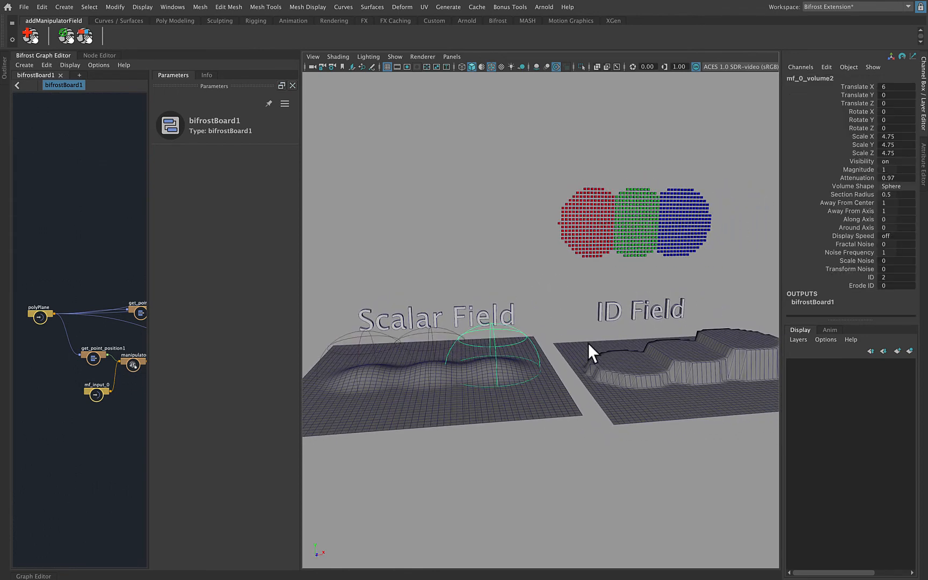
pyautogui.click(410, 334)
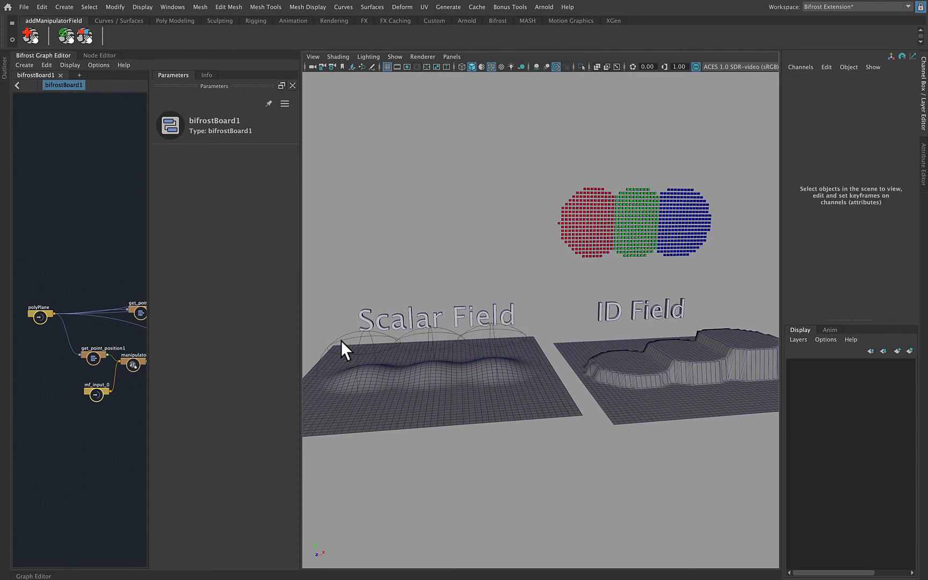
pyautogui.click(342, 337)
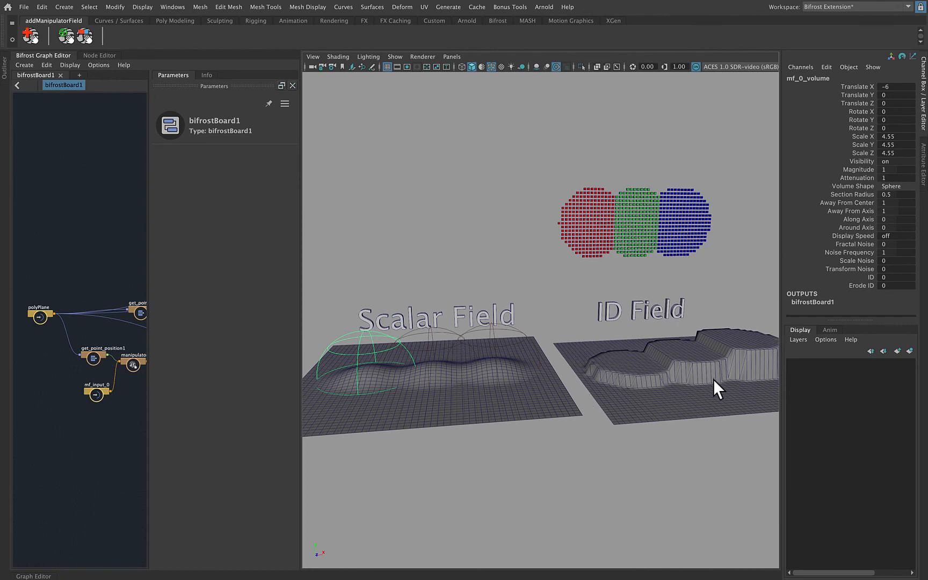
pyautogui.click(518, 331)
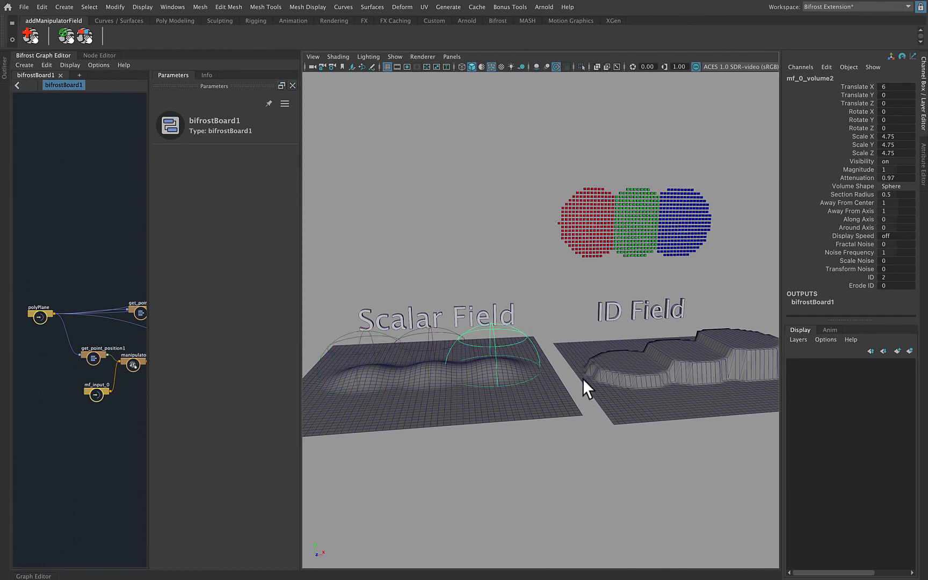
# Step: Try moving mf_0_volume2 to Translate X 7.785 and Translate Z -3.009, and undo the move
pyautogui.press('w')
pyautogui.keyDown('alt'); pyautogui.moveTo(542, 389); pyautogui.dragTo(538, 396); pyautogui.keyUp('alt')
pyautogui.moveTo(534, 383)
pyautogui.mouseDown(button='middle')
pyautogui.moveTo(396, 396)
pyautogui.moveTo(525, 390)
pyautogui.moveTo(487, 405)
pyautogui.moveTo(427, 408)
pyautogui.moveTo(551, 380)
pyautogui.mouseUp(button='middle')
pyautogui.moveTo(551, 380); pyautogui.dragTo(550, 362)
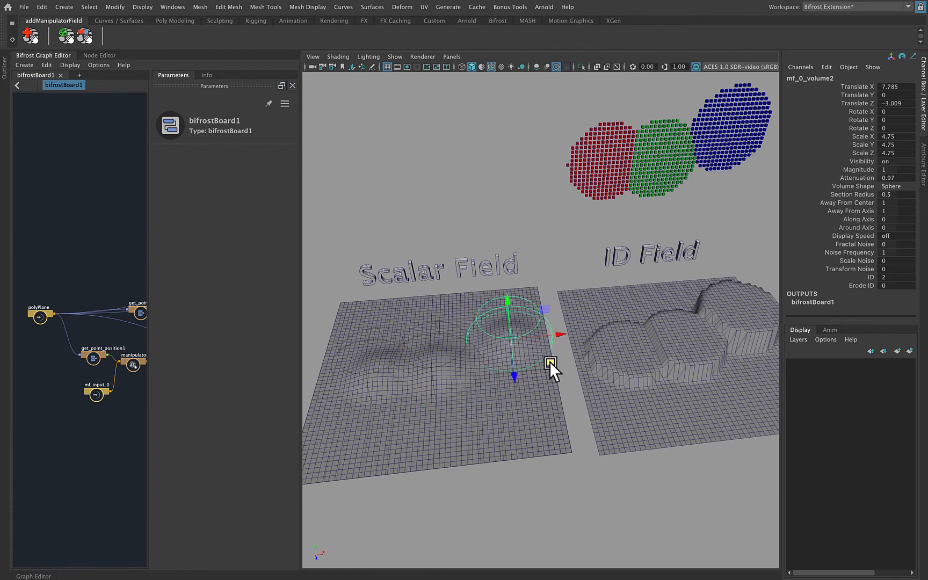
pyautogui.hotkey('ctrl', 'z')
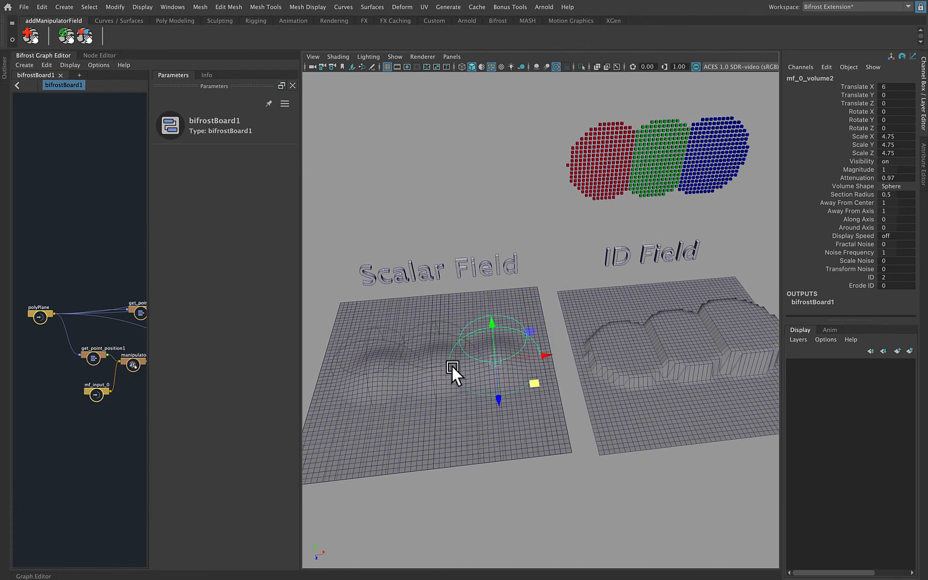
# Step: Examine the graph from manipulator_field_V1_1 through the two sample_field and set_point_position branches to the output node, comparing it with the planes
pyautogui.keyDown('alt'); pyautogui.moveTo(452, 365); pyautogui.dragTo(615, 261, button='middle'); pyautogui.keyUp('alt')
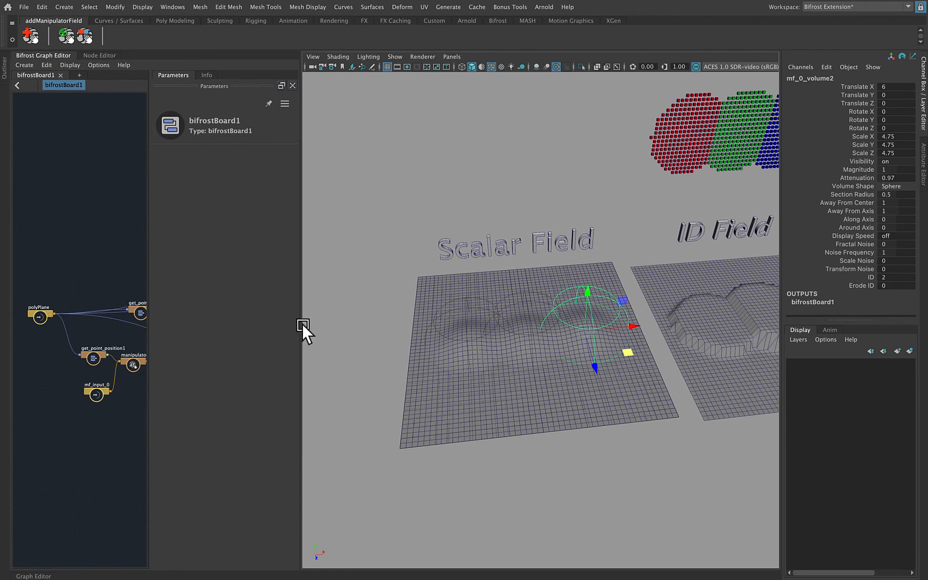
pyautogui.moveTo(301, 325); pyautogui.dragTo(616, 338)
pyautogui.keyDown('alt'); pyautogui.moveTo(180, 431); pyautogui.dragTo(322, 382, button='right'); pyautogui.keyUp('alt')
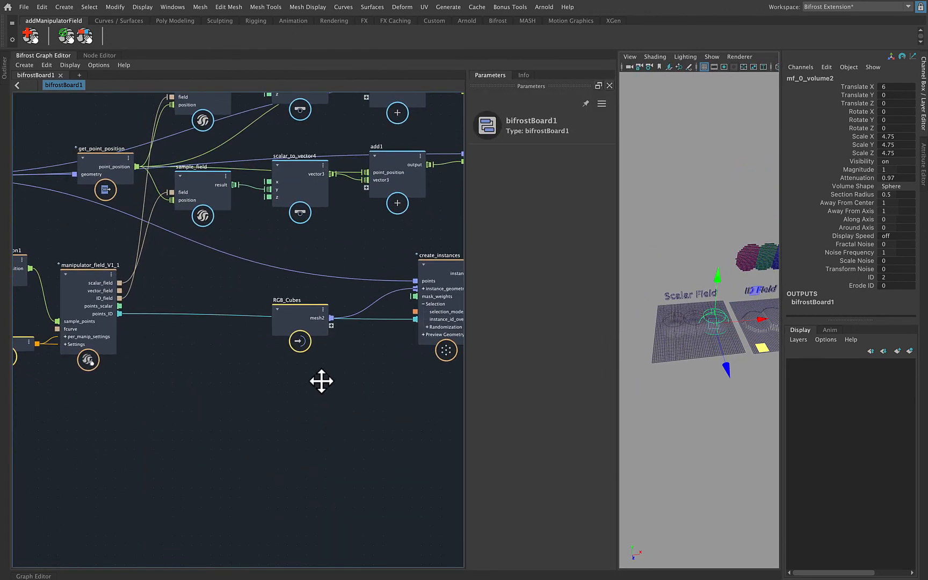
pyautogui.keyDown('alt'); pyautogui.moveTo(322, 382); pyautogui.dragTo(378, 482, button='middle'); pyautogui.keyUp('alt')
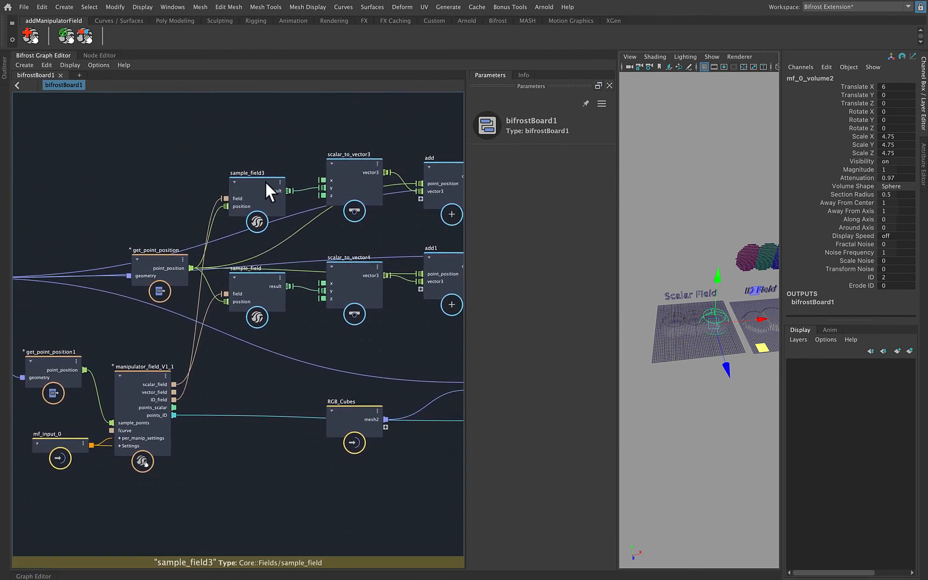
pyautogui.keyDown('alt'); pyautogui.moveTo(352, 213); pyautogui.dragTo(143, 216, button='middle'); pyautogui.keyUp('alt')
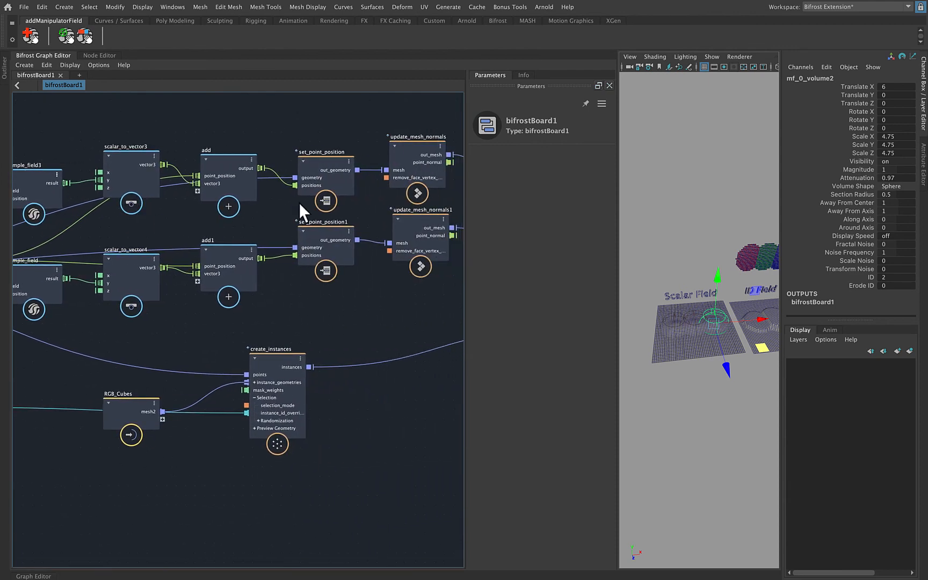
pyautogui.scroll(2, 698, 369)
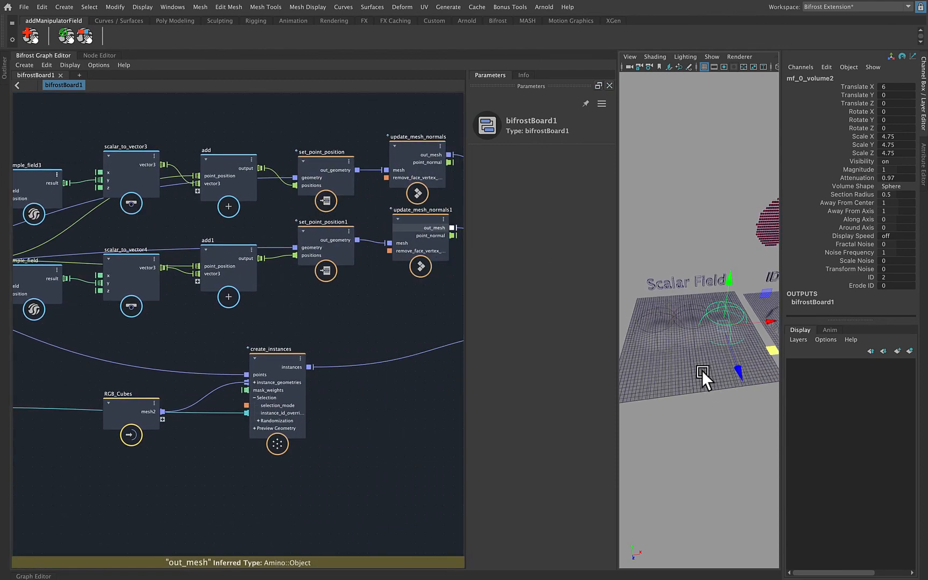
pyautogui.scroll(2, 715, 372)
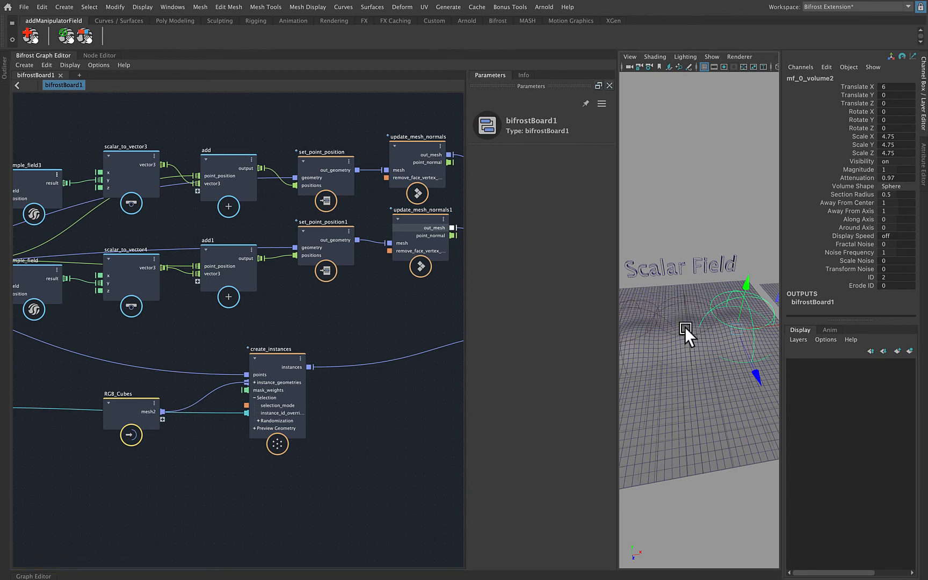
pyautogui.keyDown('alt'); pyautogui.moveTo(711, 379); pyautogui.dragTo(624, 346, button='middle'); pyautogui.keyUp('alt')
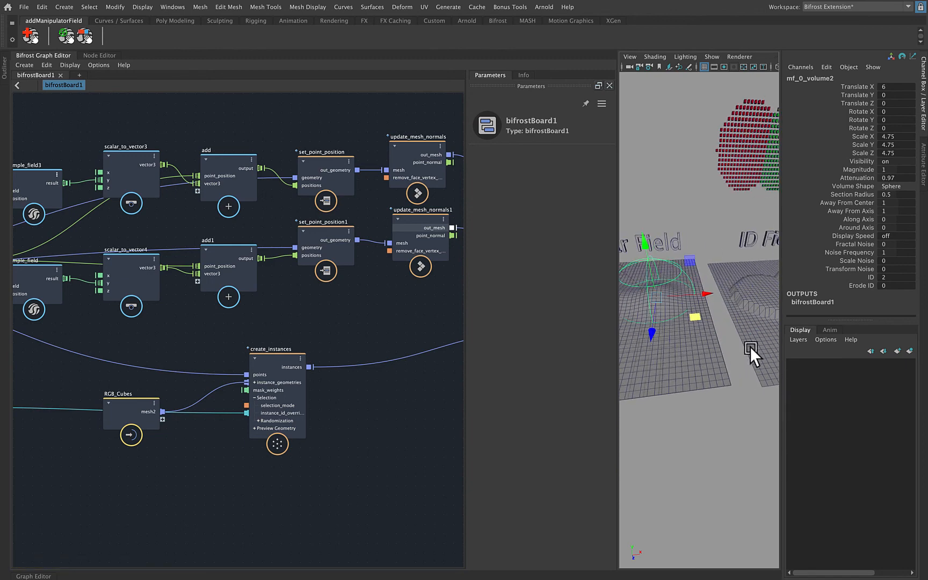
pyautogui.scroll(-2, 720, 371)
pyautogui.moveTo(361, 226); pyautogui.dragTo(167, 258, button='middle')
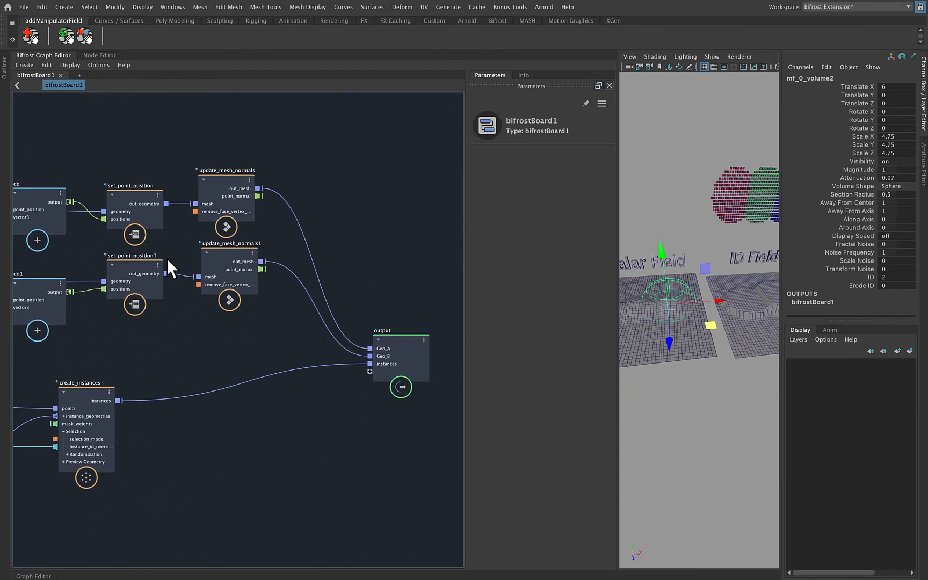
pyautogui.moveTo(111, 230); pyautogui.dragTo(362, 208, button='middle')
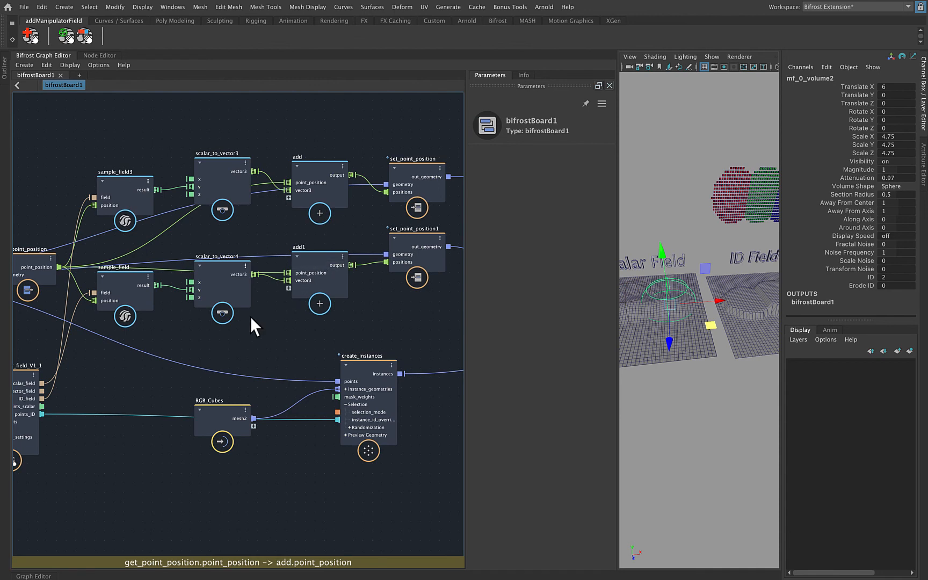
pyautogui.moveTo(251, 317); pyautogui.dragTo(141, 209, button='middle')
# Step: Inspect the create_instances parameters, move the RGB_Cubes node higher beside create_instances and check its mesh inputs
pyautogui.scroll(2, 288, 243)
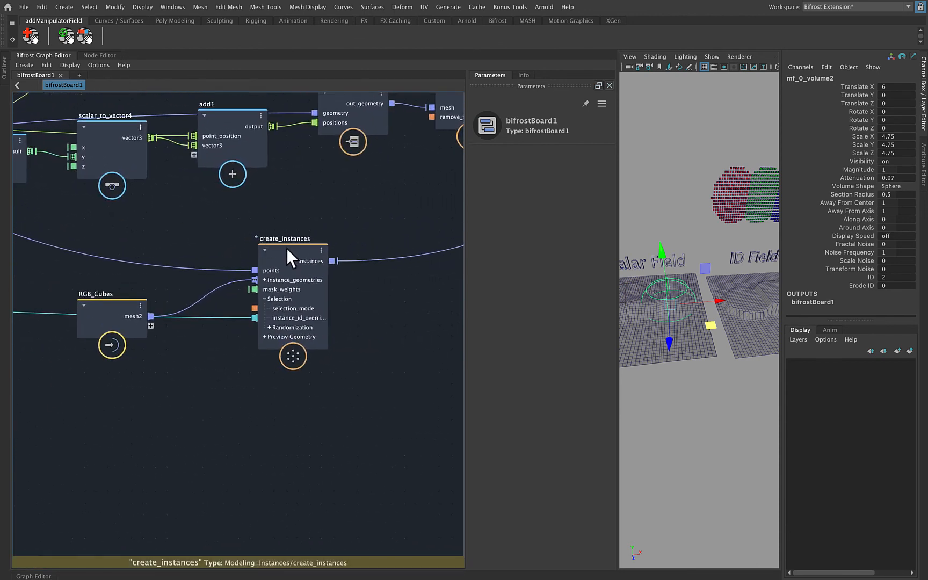
pyautogui.click(287, 248)
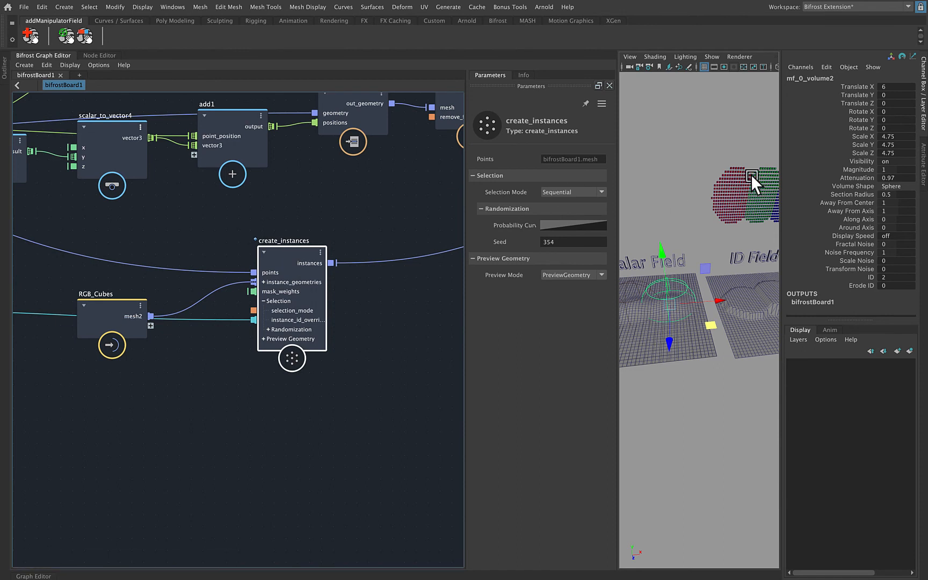
pyautogui.moveTo(100, 305); pyautogui.dragTo(124, 236)
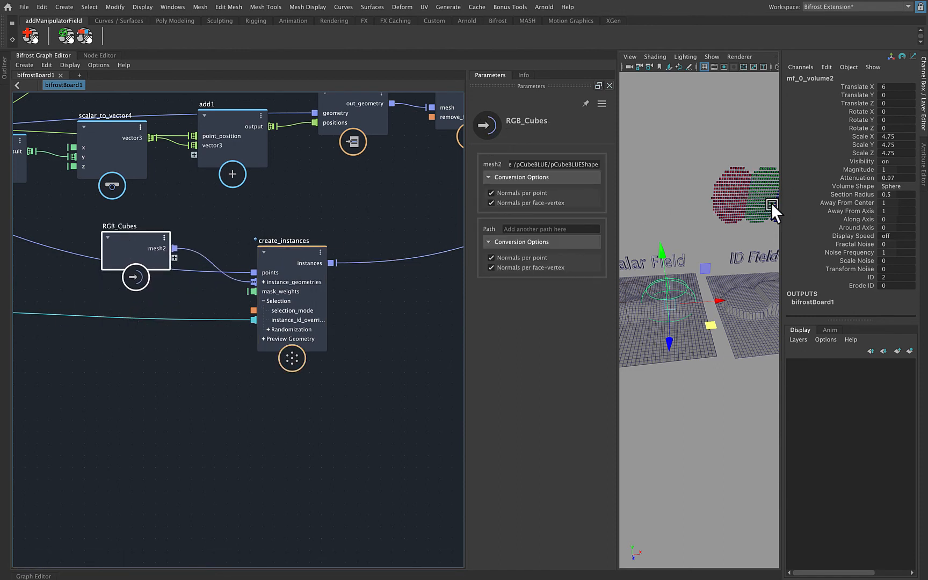
pyautogui.moveTo(373, 346); pyautogui.dragTo(256, 347, button='middle')
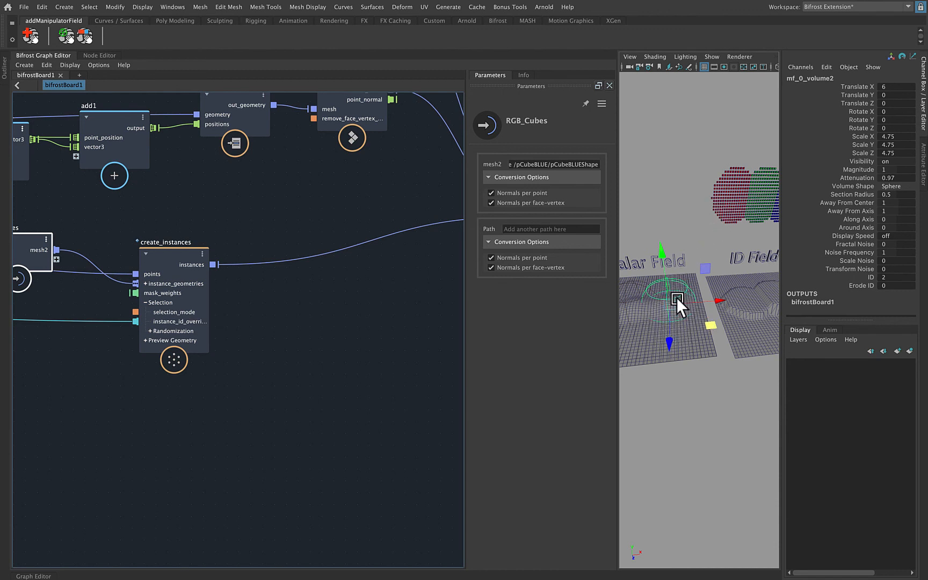
# Step: Duplicate the create_instances node, keep the RGB_Cubes geometry and ID inputs wired to the copy, and place it near the output node
pyautogui.click(174, 251)
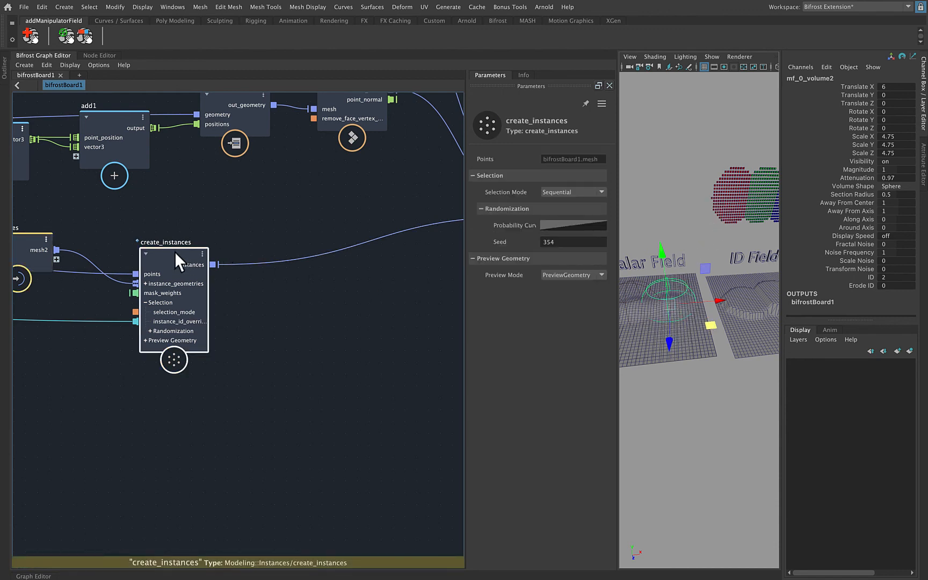
pyautogui.hotkey('ctrl', 'd')
pyautogui.moveTo(174, 253); pyautogui.dragTo(333, 365)
pyautogui.moveTo(263, 321); pyautogui.dragTo(346, 260, button='middle')
pyautogui.moveTo(94, 177); pyautogui.dragTo(387, 337)
pyautogui.moveTo(389, 237); pyautogui.dragTo(190, 311, button='middle')
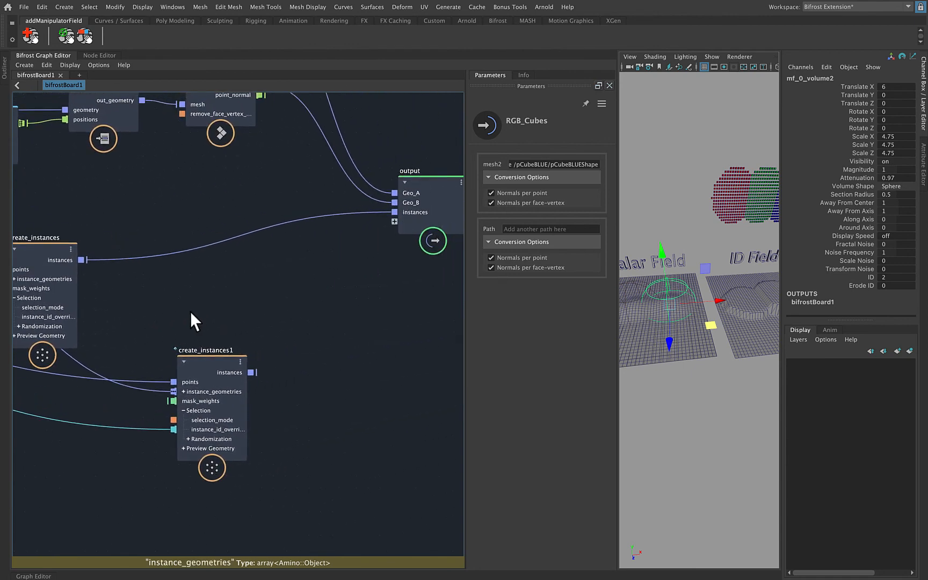
pyautogui.moveTo(218, 358); pyautogui.dragTo(325, 259)
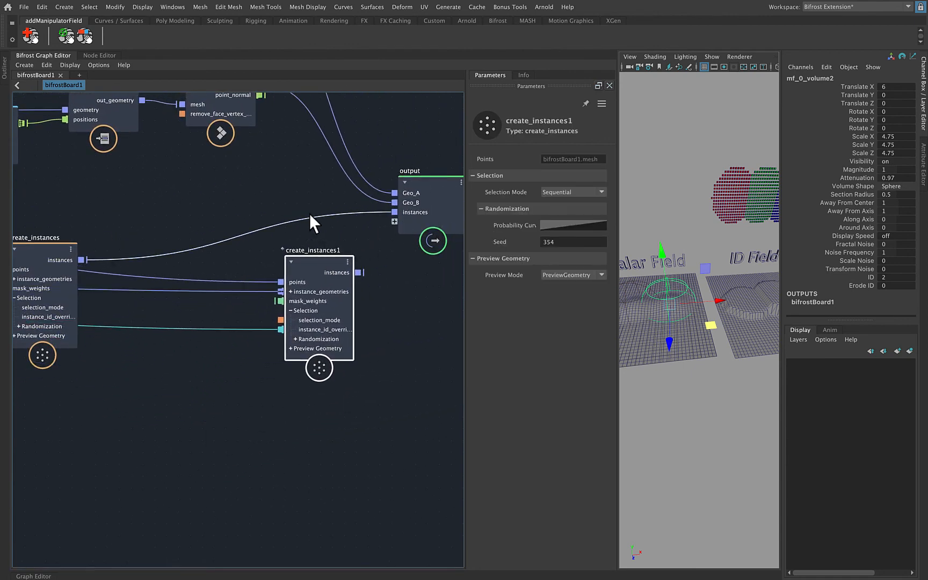
# Step: Connect update_mesh_normals1's out_mesh to create_instances1's points and its instances to a new output port, and enlarge the viewport to see the cubes
pyautogui.moveTo(309, 213); pyautogui.dragTo(295, 228, button='middle')
pyautogui.click(690, 350)
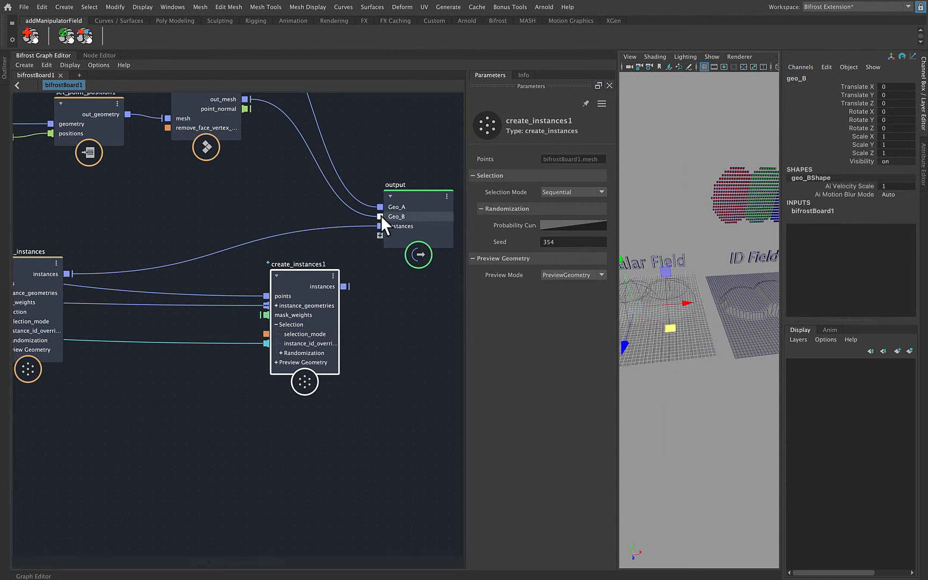
pyautogui.moveTo(263, 197); pyautogui.dragTo(268, 270, button='middle')
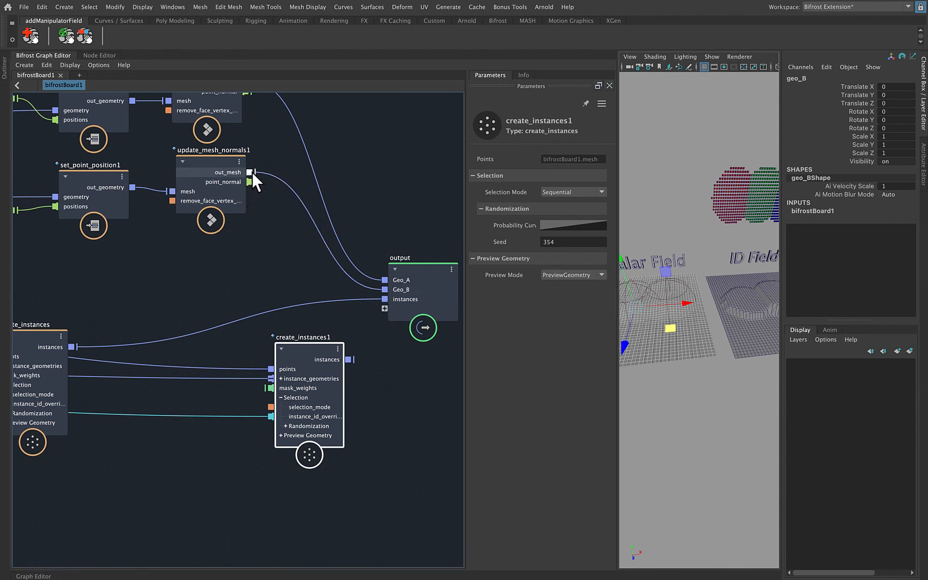
pyautogui.moveTo(250, 173); pyautogui.dragTo(268, 370)
pyautogui.moveTo(352, 360); pyautogui.dragTo(384, 309)
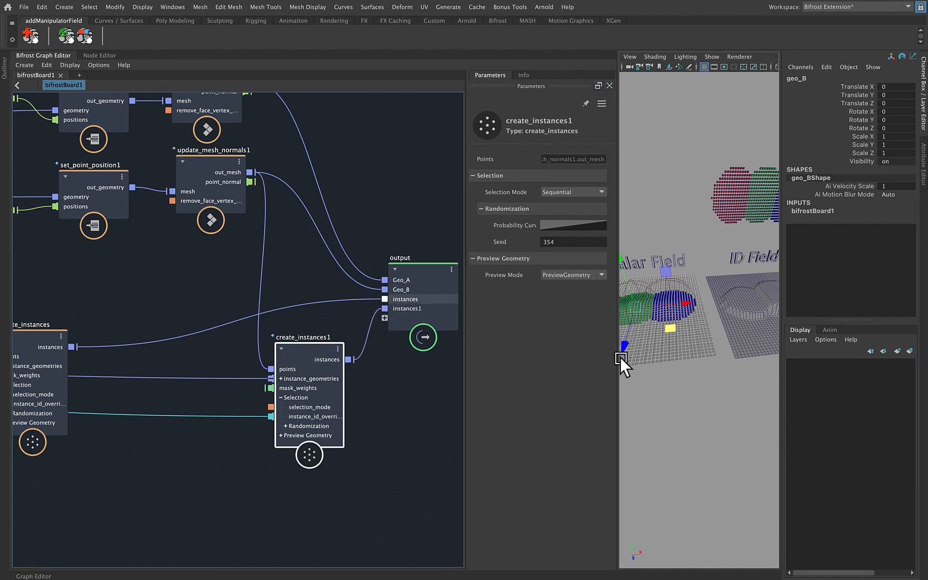
pyautogui.moveTo(620, 357); pyautogui.dragTo(408, 356)
pyautogui.click(570, 474)
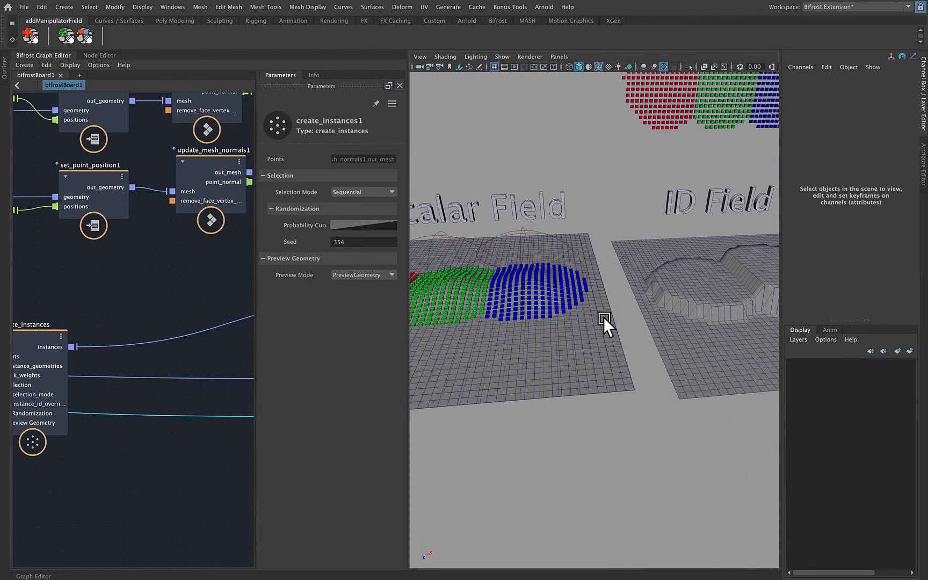
# Step: Try moving mf_0_volume2 across the green volume to about X -0.624, Z -0.112, check the cube colours, and undo the move
pyautogui.keyDown('alt'); pyautogui.moveTo(603, 317); pyautogui.dragTo(547, 303, button='right'); pyautogui.keyUp('alt')
pyautogui.keyDown('alt'); pyautogui.moveTo(546, 303); pyautogui.dragTo(562, 309, button='middle'); pyautogui.keyUp('alt')
pyautogui.click(572, 269)
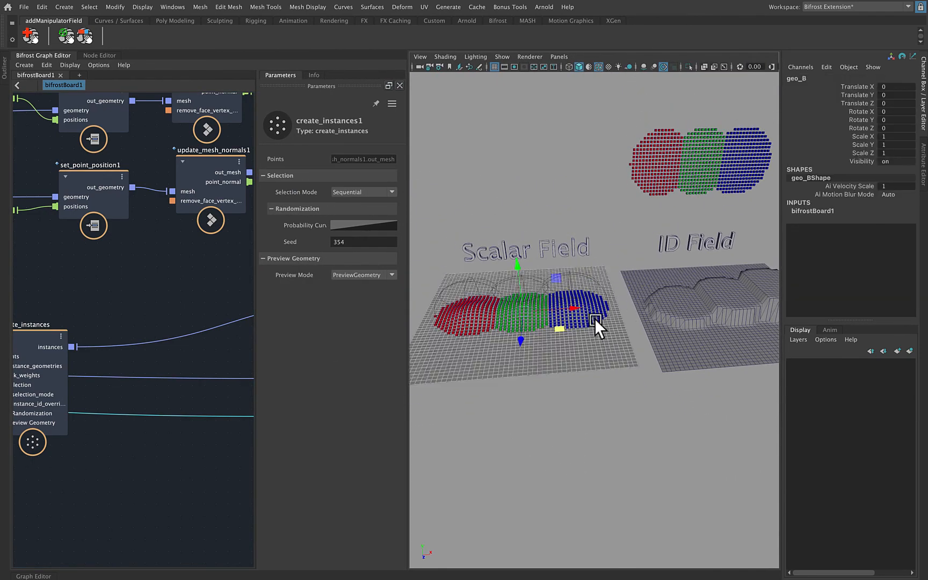
pyautogui.keyDown('alt'); pyautogui.moveTo(595, 318); pyautogui.dragTo(593, 281); pyautogui.keyUp('alt')
pyautogui.click(603, 293)
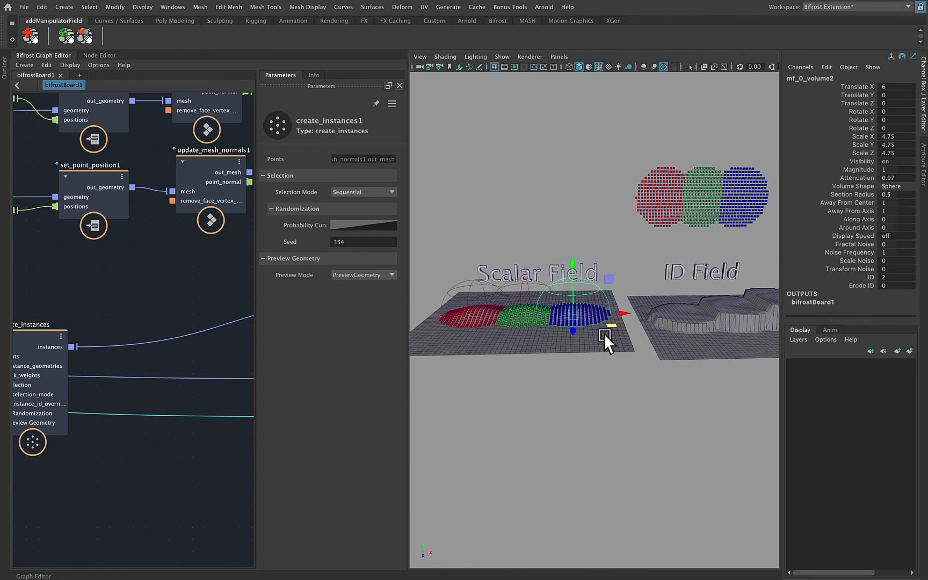
pyautogui.moveTo(611, 325); pyautogui.dragTo(559, 325)
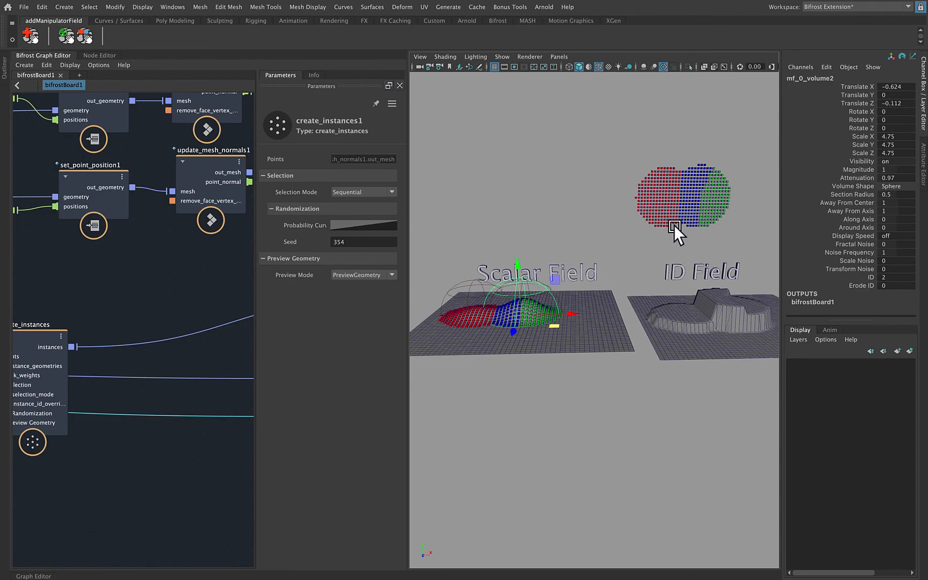
pyautogui.keyDown('alt'); pyautogui.moveTo(542, 284); pyautogui.dragTo(528, 341); pyautogui.keyUp('alt')
pyautogui.keyDown('alt'); pyautogui.moveTo(528, 340); pyautogui.dragTo(653, 349, button='right'); pyautogui.keyUp('alt')
pyautogui.hotkey('ctrl', 'z')
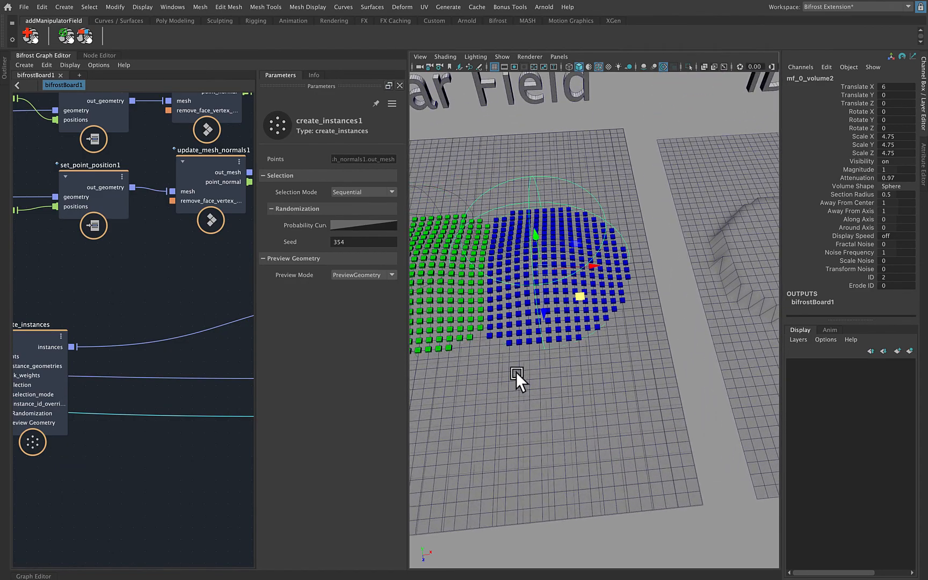
# Step: Examine the coloured cubes on the Scalar Field plane and the order of the manipulator-field volumes in the Outliner
pyautogui.keyDown('alt'); pyautogui.moveTo(516, 373); pyautogui.dragTo(679, 344, button='middle'); pyautogui.keyUp('alt')
pyautogui.keyDown('alt'); pyautogui.moveTo(679, 343); pyautogui.dragTo(638, 348, button='right'); pyautogui.keyUp('alt')
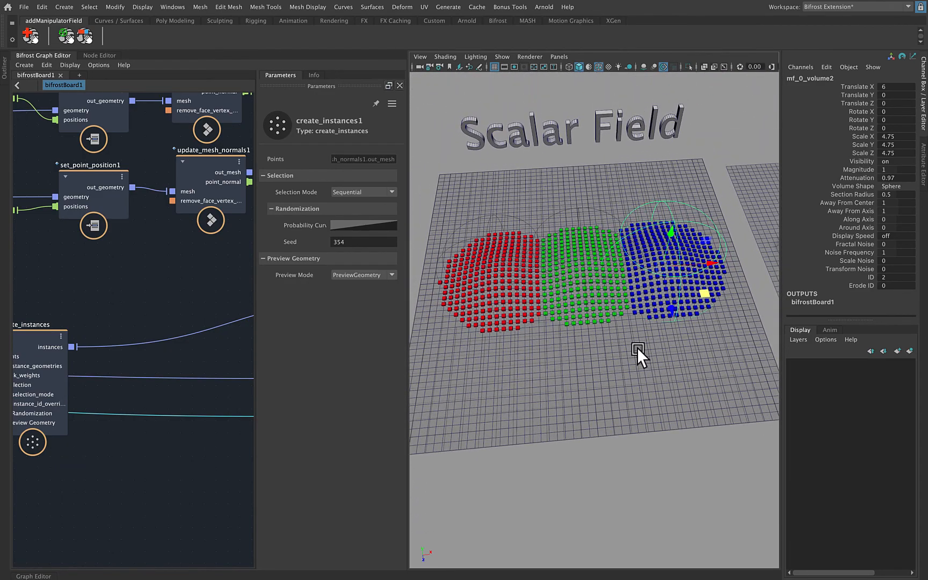
pyautogui.keyDown('alt'); pyautogui.moveTo(637, 347); pyautogui.dragTo(621, 338); pyautogui.keyUp('alt')
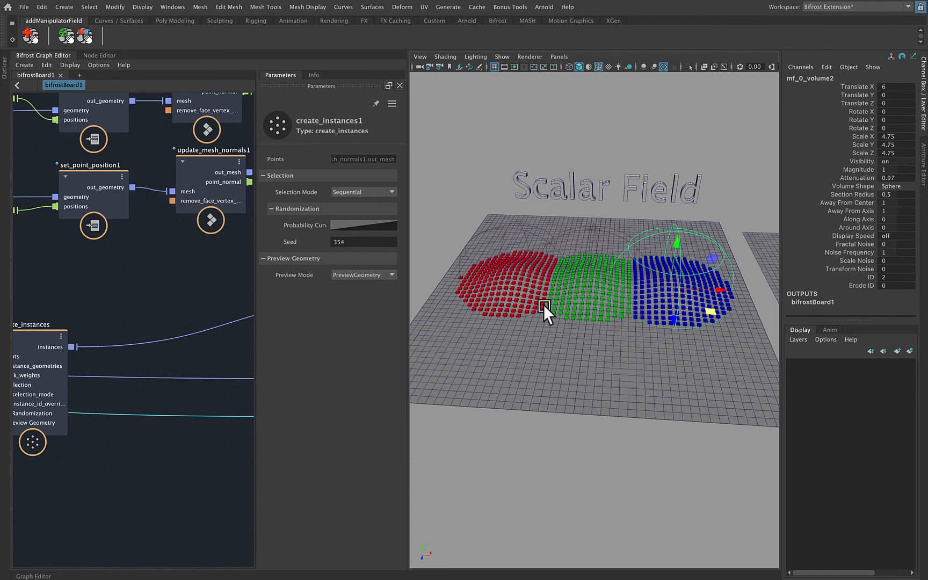
pyautogui.keyDown('alt'); pyautogui.moveTo(541, 312); pyautogui.dragTo(571, 339); pyautogui.keyUp('alt')
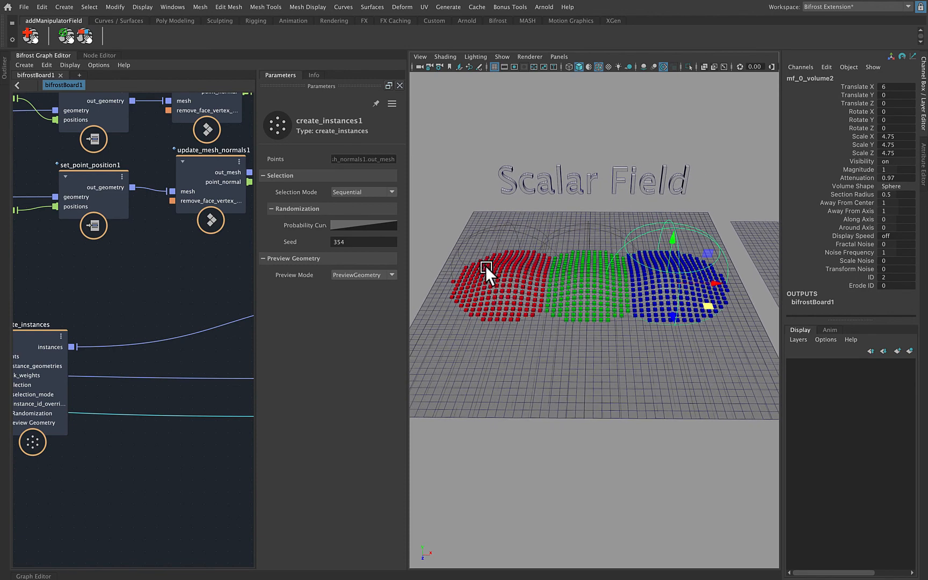
pyautogui.click(4, 79)
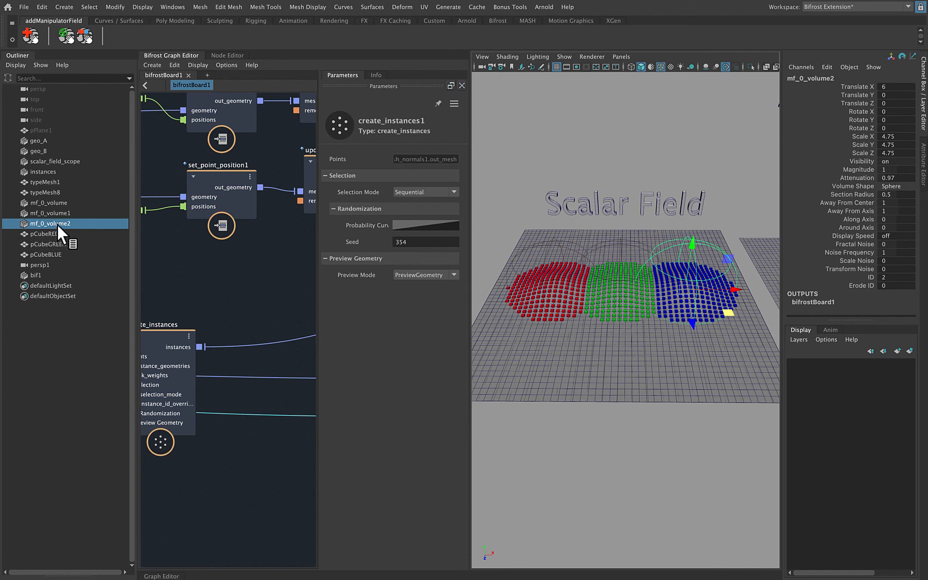
pyautogui.click(20, 55)
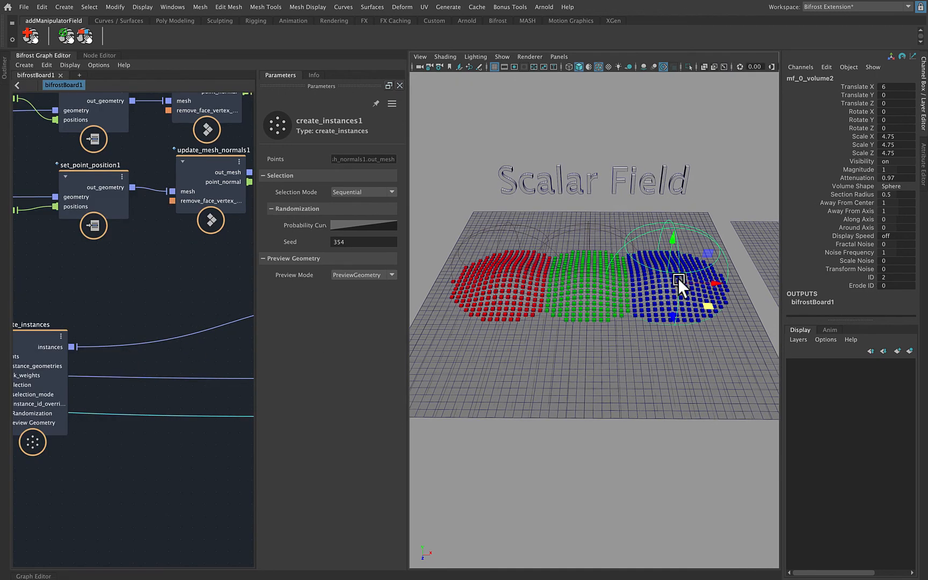
pyautogui.moveTo(707, 329)
pyautogui.keyDown('alt'); pyautogui.mouseDown()
pyautogui.moveTo(622, 324)
pyautogui.moveTo(717, 305)
pyautogui.moveTo(702, 301)
pyautogui.moveTo(526, 298)
pyautogui.moveTo(715, 311)
pyautogui.mouseUp(); pyautogui.keyUp('alt')
pyautogui.hotkey('ctrl', 'z')
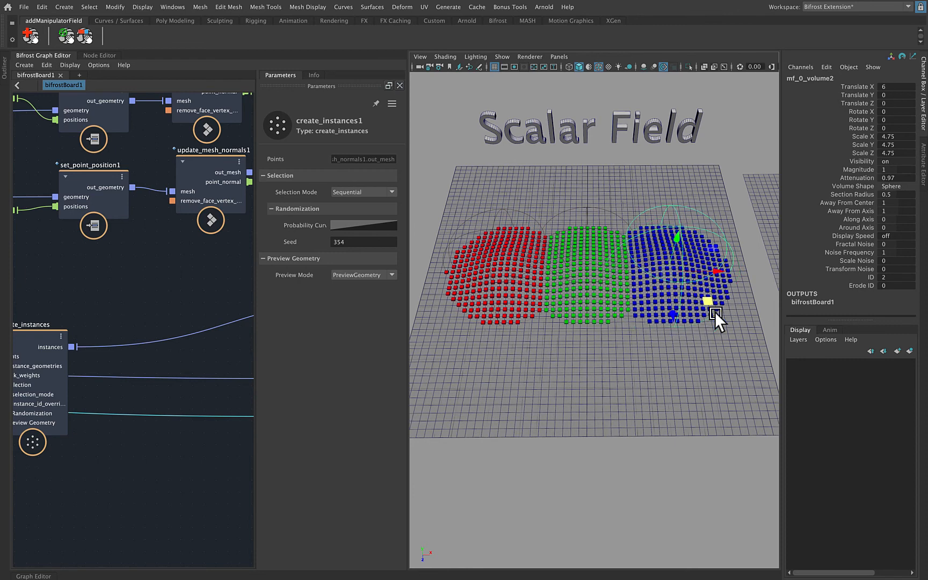
pyautogui.keyDown('alt'); pyautogui.moveTo(659, 329); pyautogui.dragTo(659, 322); pyautogui.keyUp('alt')
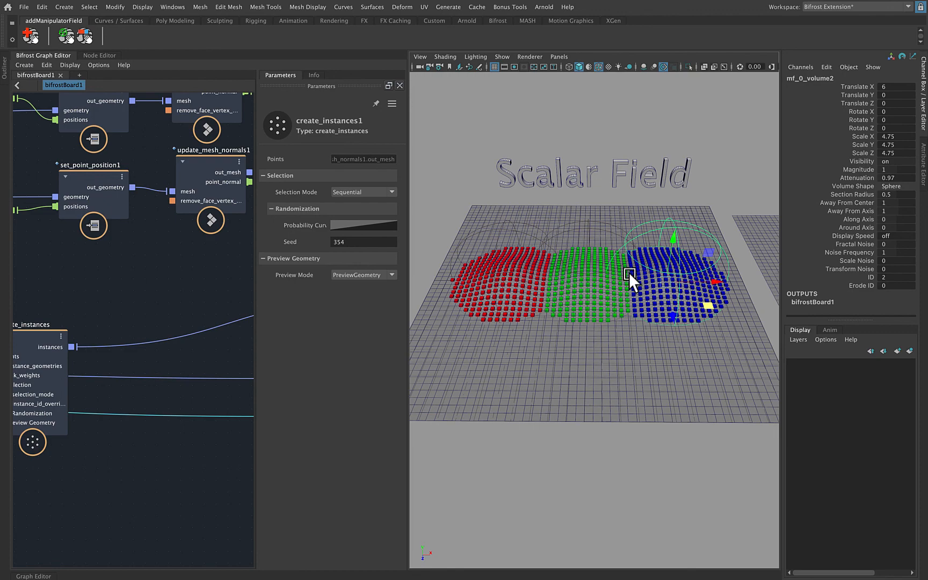
pyautogui.keyDown('alt'); pyautogui.moveTo(628, 273); pyautogui.dragTo(608, 271); pyautogui.keyUp('alt')
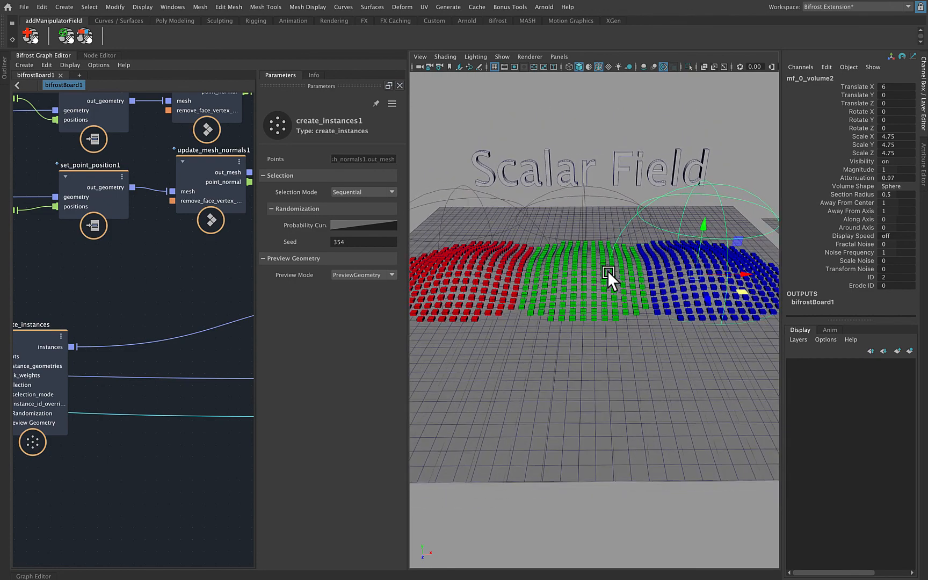
# Step: Compare the attributes of mf_0_volume1 and mf_0_volume2, and set the Magnitude of mf_0_volume1 to 1.2
pyautogui.click(593, 195)
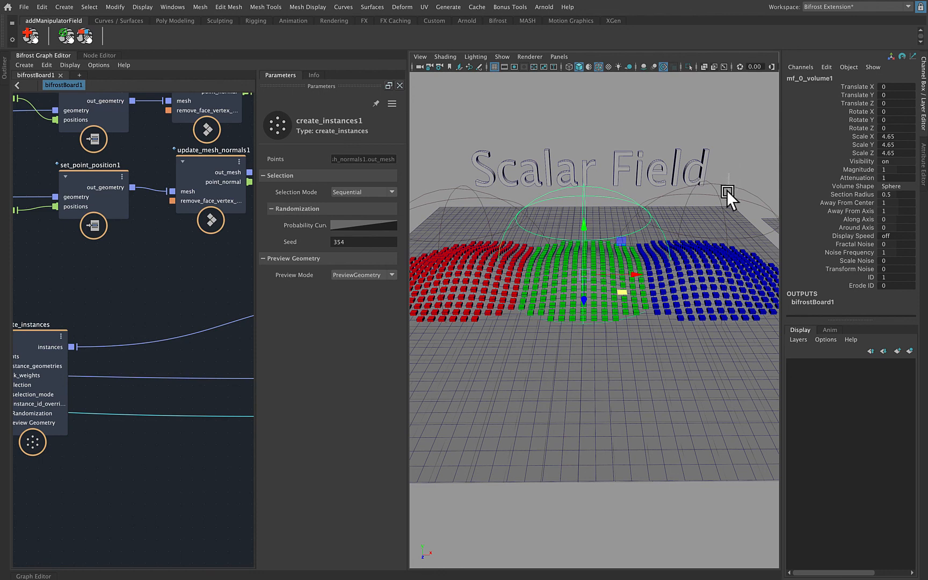
pyautogui.click(727, 190)
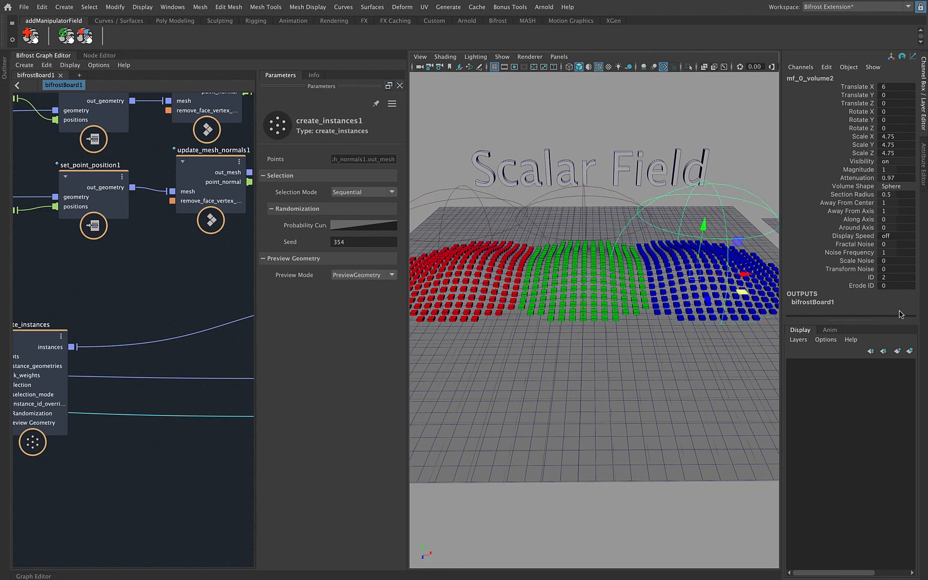
pyautogui.click(582, 195)
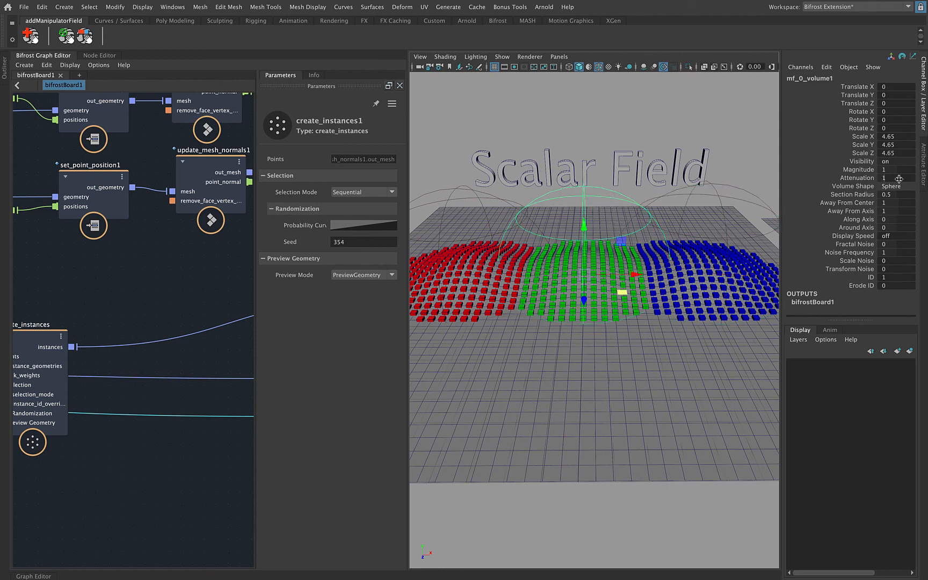
pyautogui.click(850, 181)
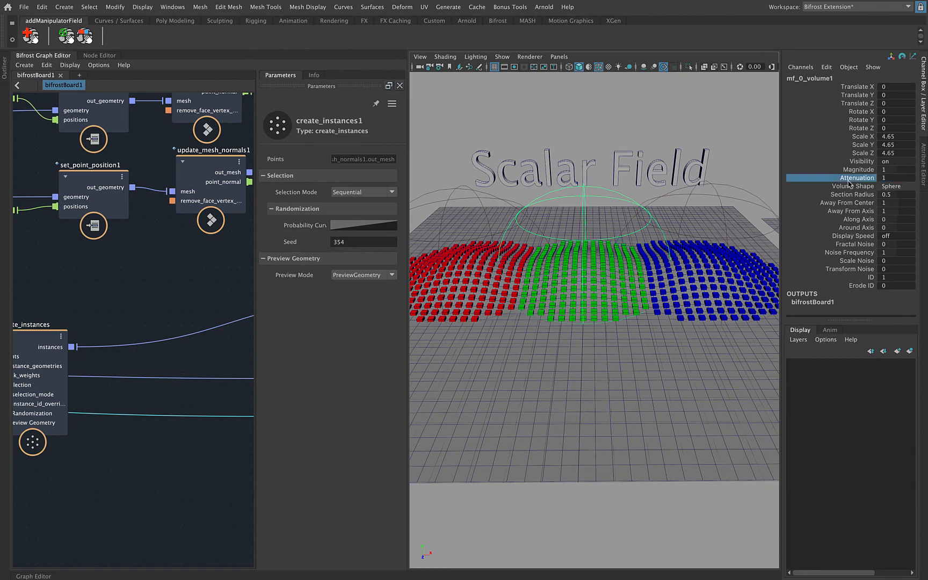
pyautogui.click(816, 169)
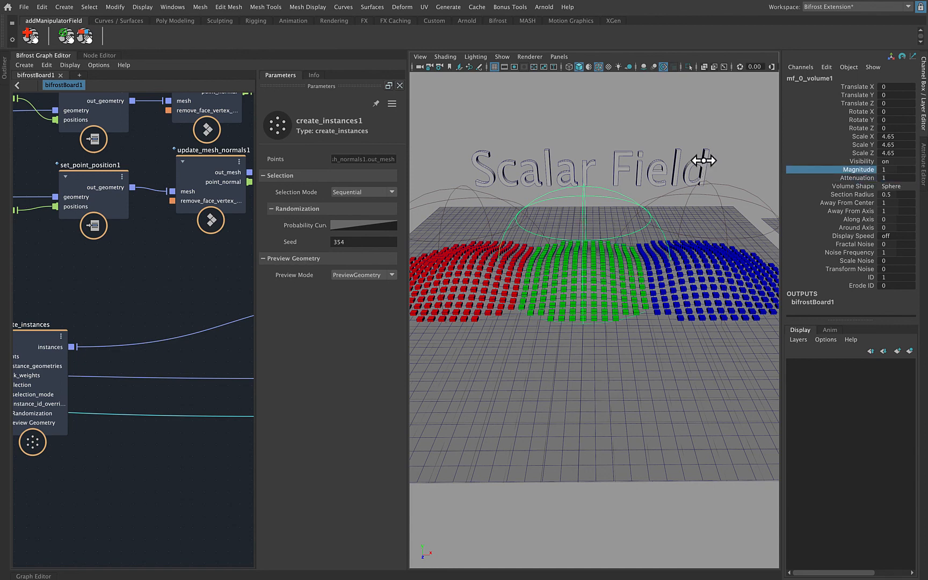
pyautogui.moveTo(704, 160); pyautogui.dragTo(704, 162, button='middle')
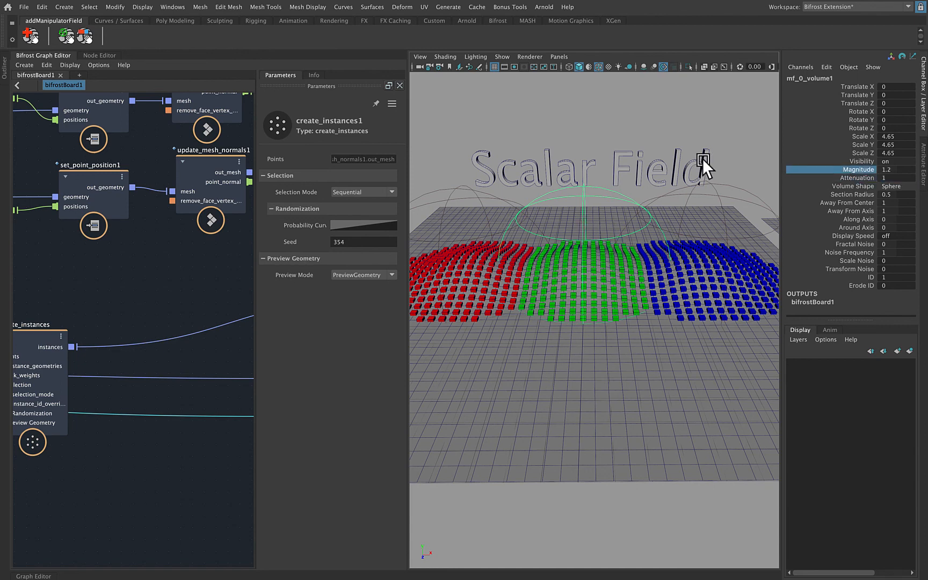
# Step: Try moving mf_0_volume2 along X onto the green volume, to about X 0.062, inspect the overlap, and undo the move
pyautogui.click(717, 189)
pyautogui.keyDown('alt'); pyautogui.moveTo(715, 249); pyautogui.dragTo(762, 304); pyautogui.keyUp('alt')
pyautogui.press('w')
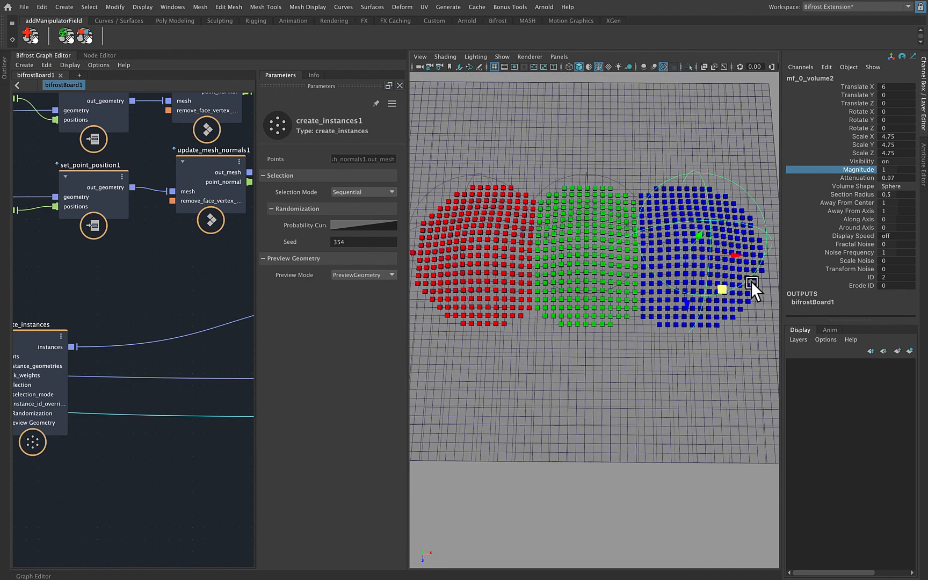
pyautogui.moveTo(742, 254); pyautogui.dragTo(640, 258)
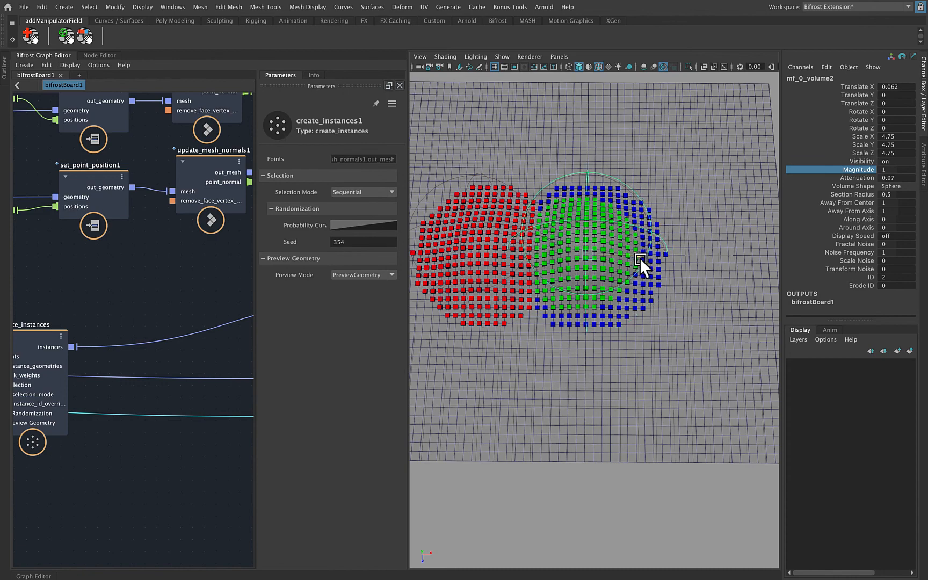
pyautogui.keyDown('alt'); pyautogui.moveTo(575, 260); pyautogui.dragTo(576, 251); pyautogui.keyUp('alt')
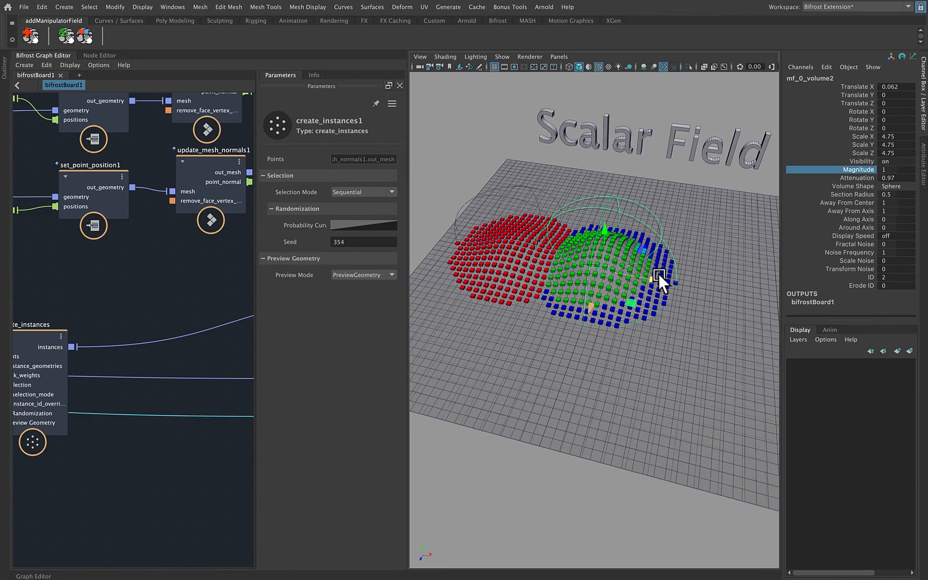
pyautogui.moveTo(658, 273); pyautogui.dragTo(607, 258)
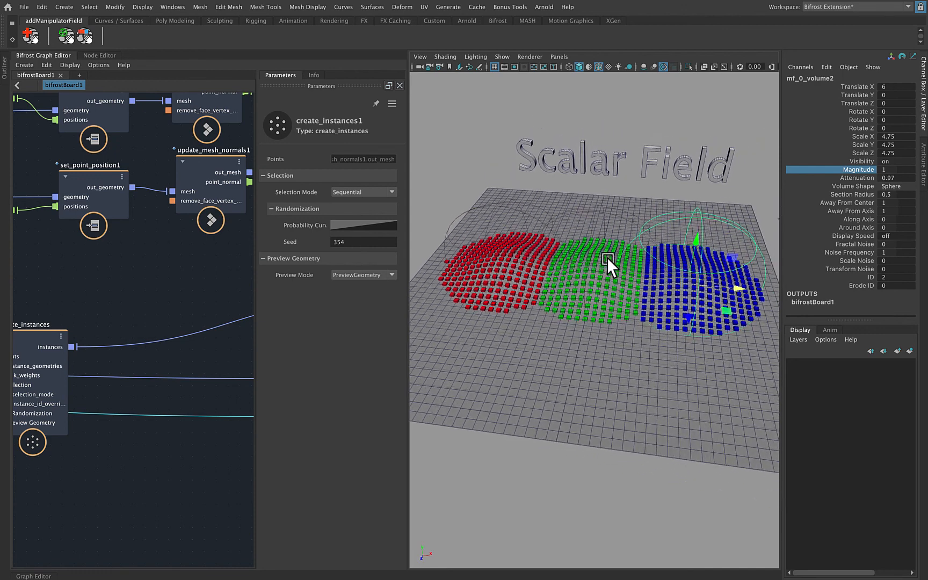
# Step: Raise the Magnitude of mf_0_volume1 to 5 and inspect the green cubes from above
pyautogui.click(598, 210)
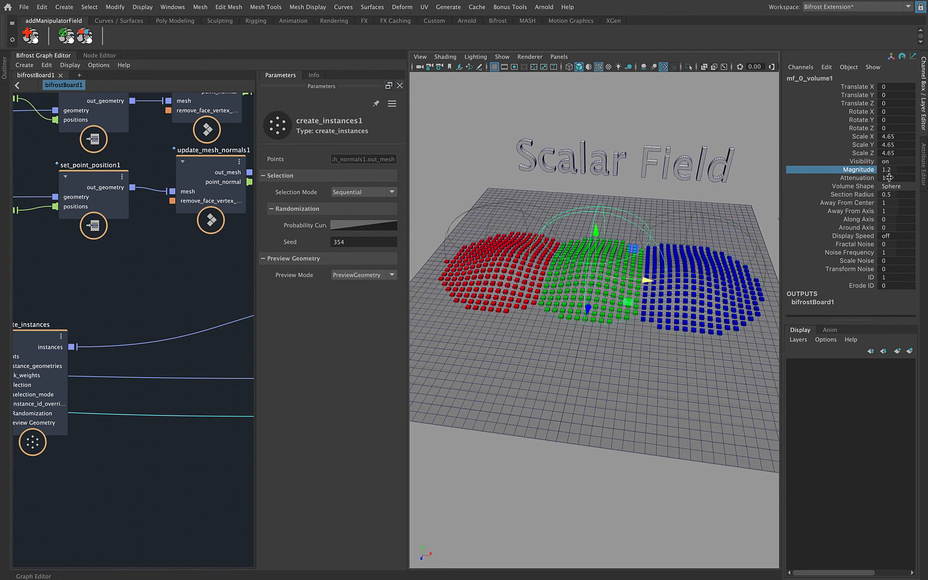
pyautogui.moveTo(704, 191); pyautogui.dragTo(736, 220, button='middle')
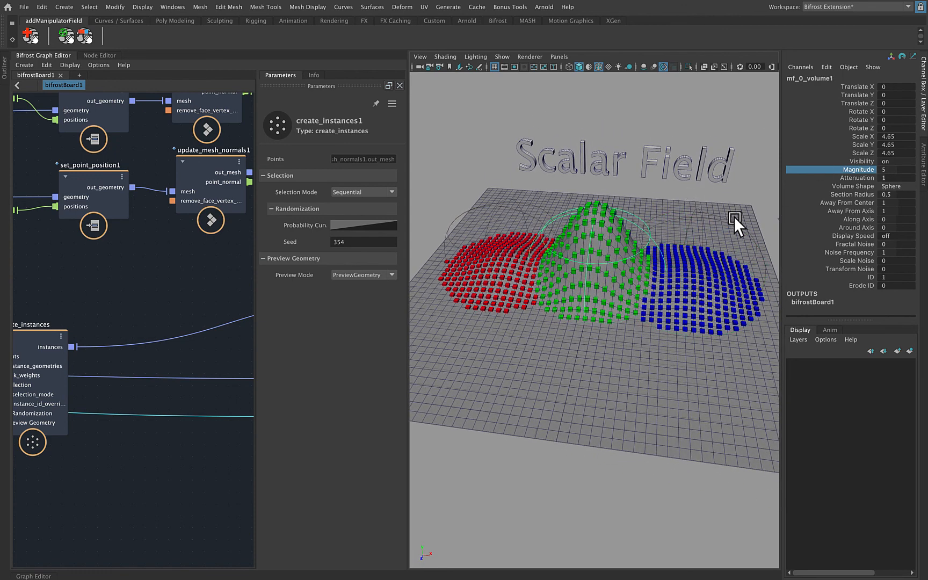
pyautogui.keyDown('alt'); pyautogui.moveTo(736, 221); pyautogui.dragTo(690, 293); pyautogui.keyUp('alt')
# Step: Try moving mf_0_volume2 onto the raised green volume, to about X -0.013, and undo the move
pyautogui.click(713, 230)
pyautogui.click(718, 230)
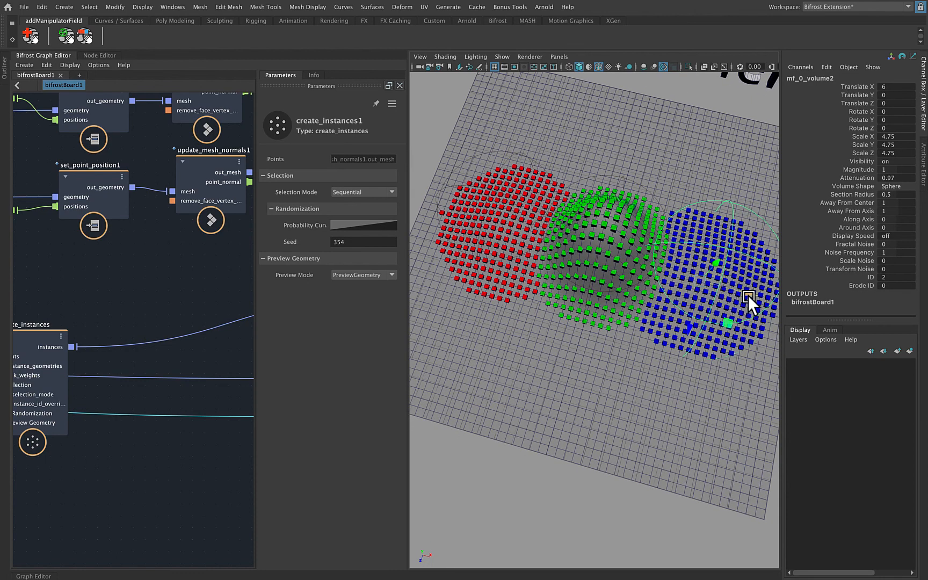
pyautogui.moveTo(748, 295); pyautogui.dragTo(646, 280)
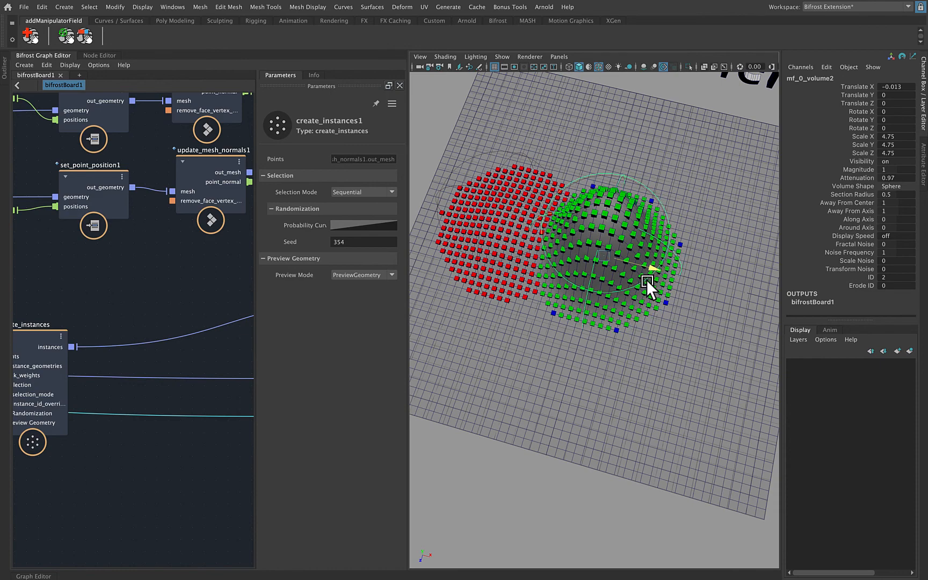
pyautogui.hotkey('ctrl', 'z')
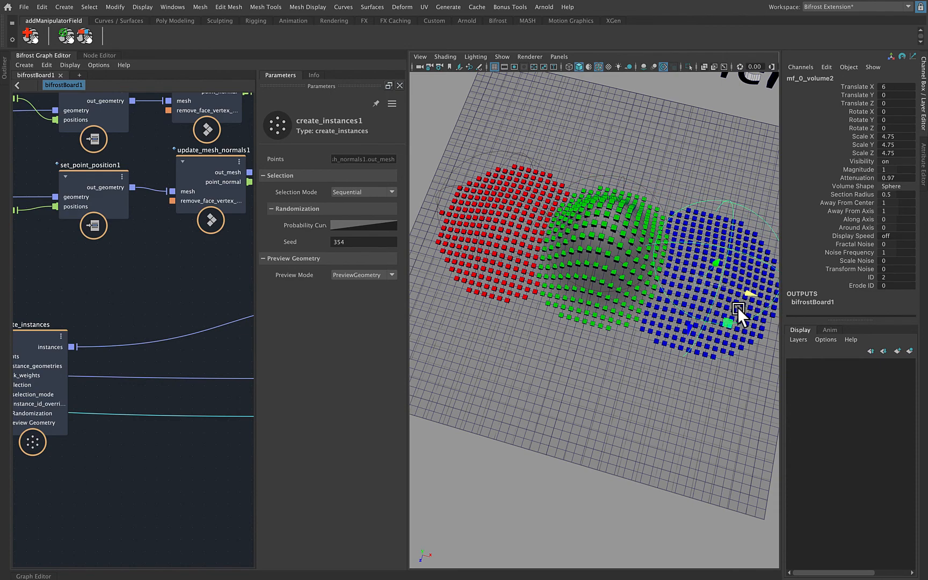
pyautogui.click(738, 308)
# Step: Set the Magnitude of mf_0_volume1 to 1 and view the cubes from the front
pyautogui.keyDown('alt'); pyautogui.moveTo(738, 308); pyautogui.dragTo(581, 261); pyautogui.keyUp('alt')
pyautogui.click(576, 224)
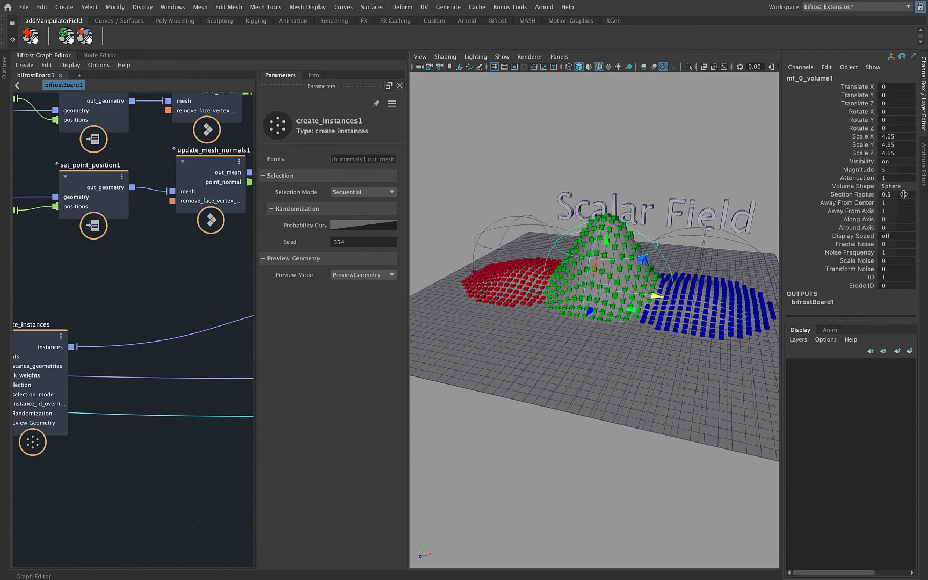
pyautogui.doubleClick(892, 170)
pyautogui.write('1')
pyautogui.press('Return')
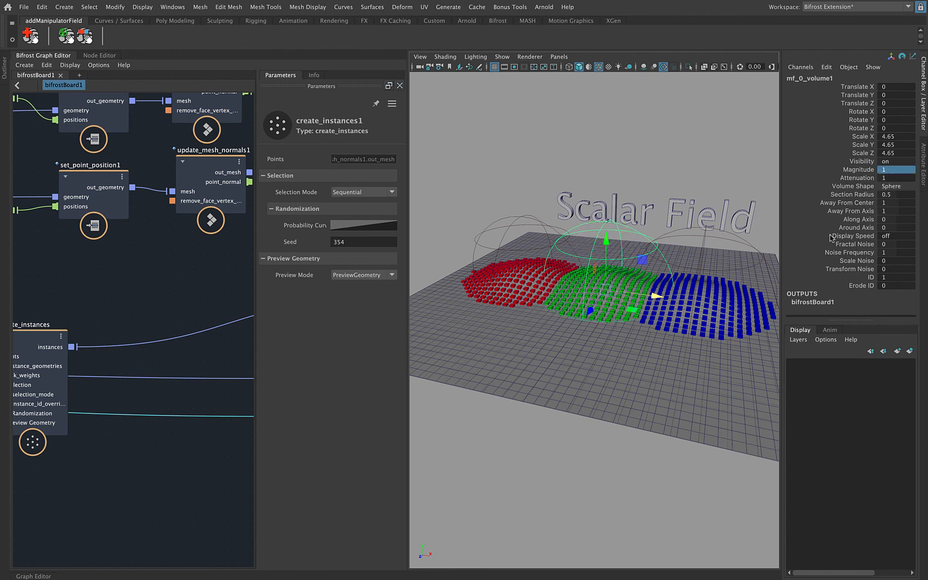
pyautogui.keyDown('alt'); pyautogui.moveTo(478, 274); pyautogui.dragTo(612, 287); pyautogui.keyUp('alt')
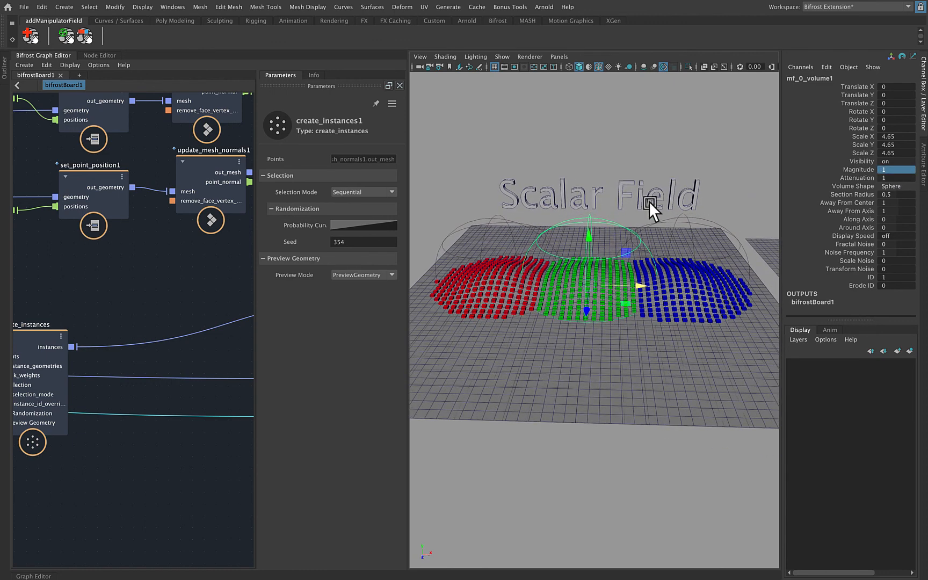
# Step: Try shifting mf_0_volume2 slightly relative to mf_0_volume1, compare the two volumes' attributes, and undo the shift
pyautogui.click(704, 218)
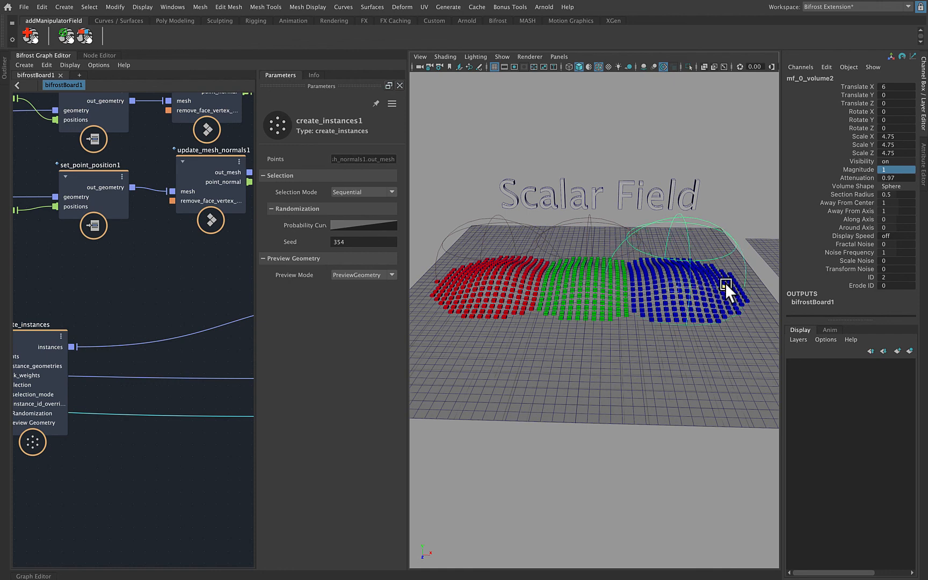
pyautogui.hotkey('ctrl', 'z')
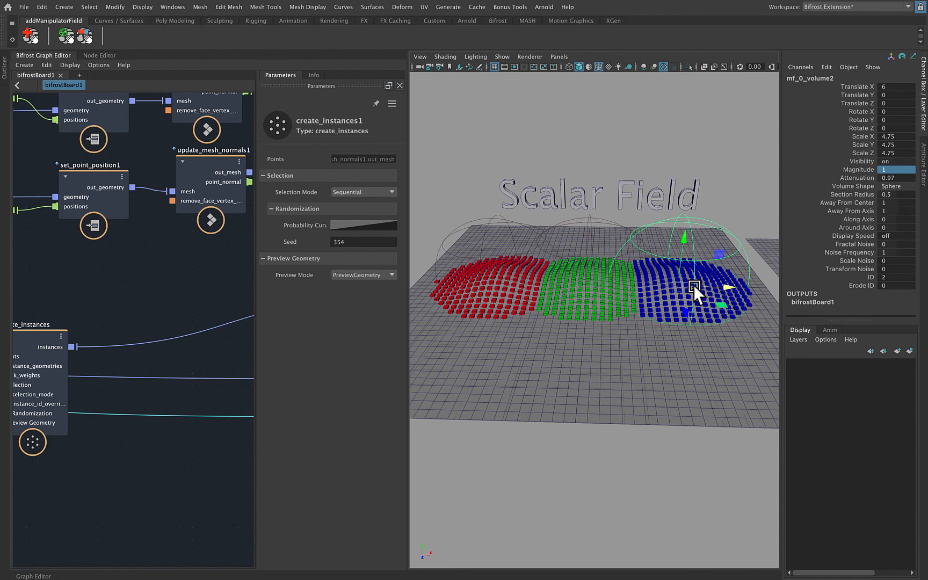
pyautogui.click(588, 216)
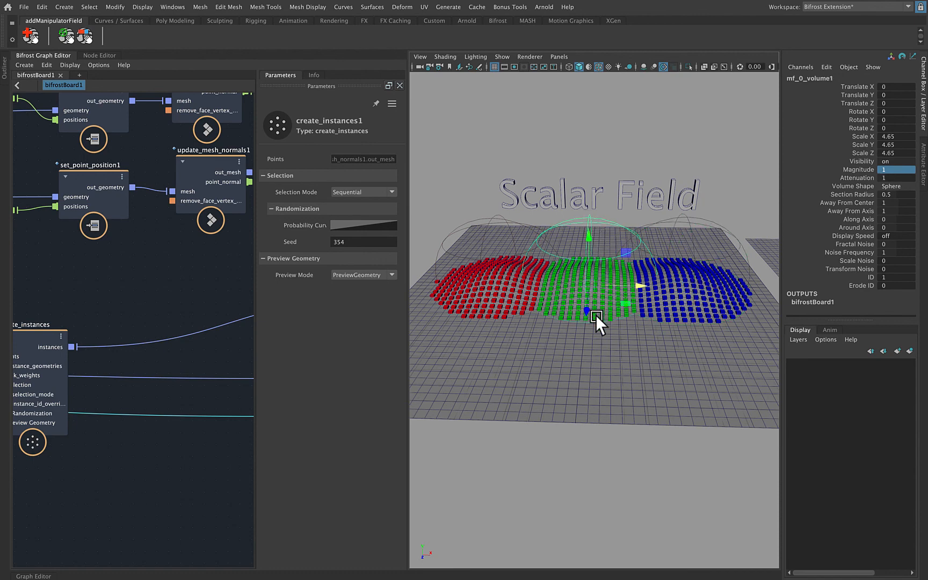
pyautogui.click(687, 221)
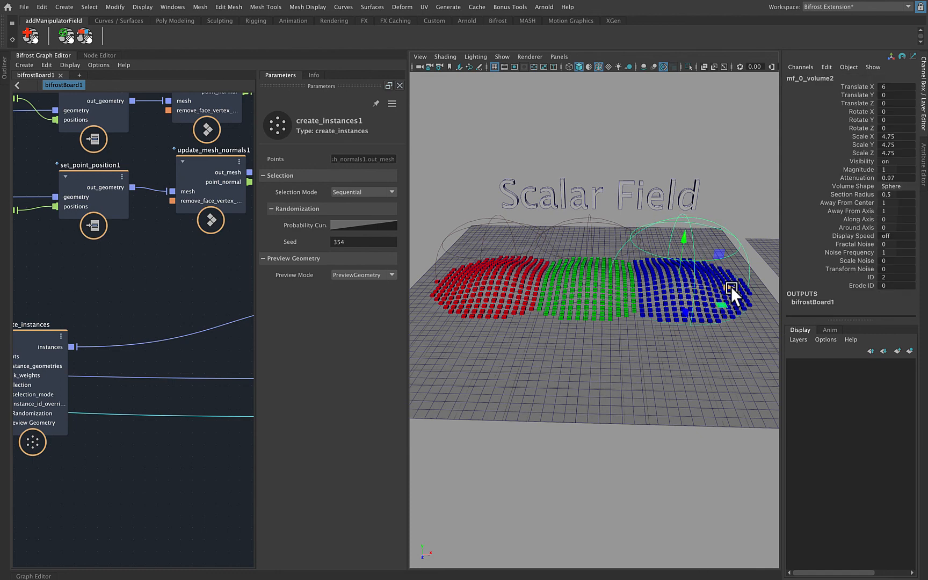
pyautogui.moveTo(731, 286)
pyautogui.mouseDown()
pyautogui.moveTo(635, 286)
pyautogui.moveTo(731, 292)
pyautogui.mouseUp()
pyautogui.press('z')
pyautogui.keyDown('alt'); pyautogui.moveTo(614, 307); pyautogui.dragTo(554, 284); pyautogui.keyUp('alt')
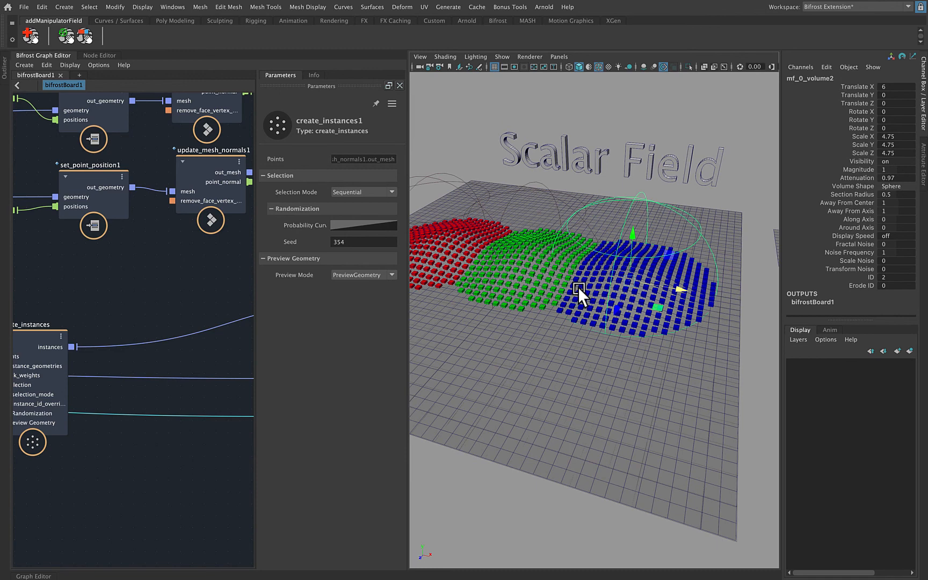
# Step: Set the Fractal Noise of mf_0_volume2 to -1.4 and inspect the blue cubes from a different angle
pyautogui.click(856, 244)
pyautogui.moveTo(699, 254); pyautogui.dragTo(698, 258, button='middle')
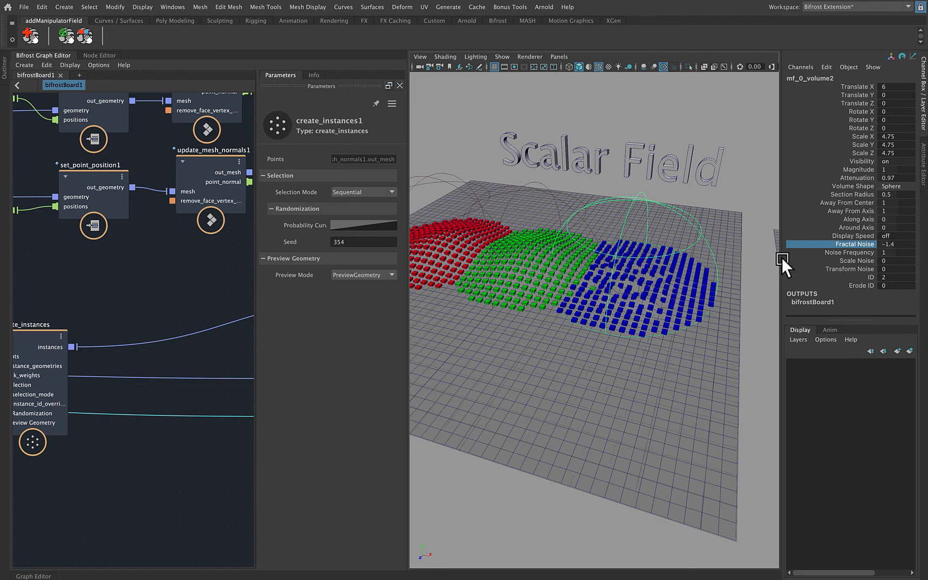
pyautogui.moveTo(659, 270)
pyautogui.keyDown('alt'); pyautogui.mouseDown()
pyautogui.moveTo(674, 266)
pyautogui.moveTo(658, 268)
pyautogui.mouseUp(); pyautogui.keyUp('alt')
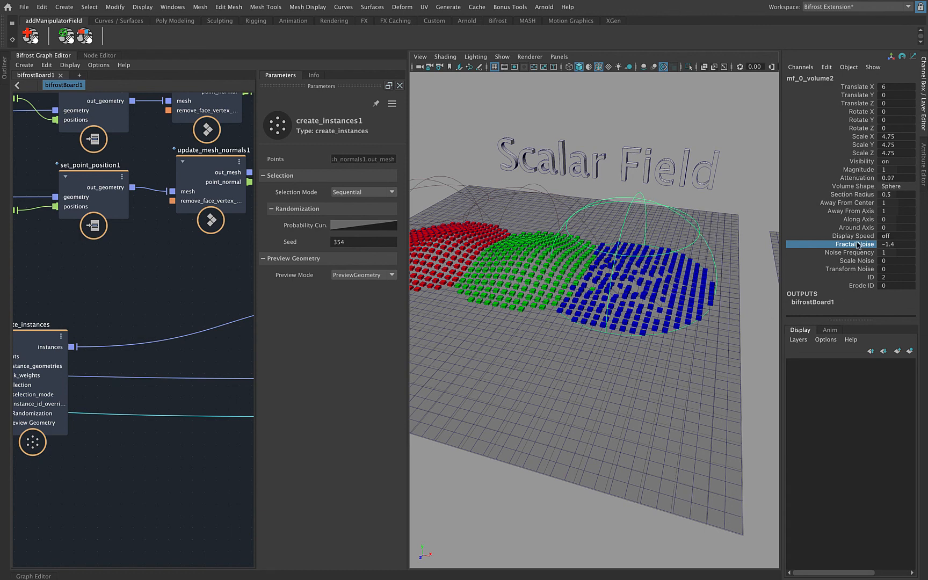
pyautogui.keyDown('alt'); pyautogui.moveTo(717, 251); pyautogui.dragTo(692, 283); pyautogui.keyUp('alt')
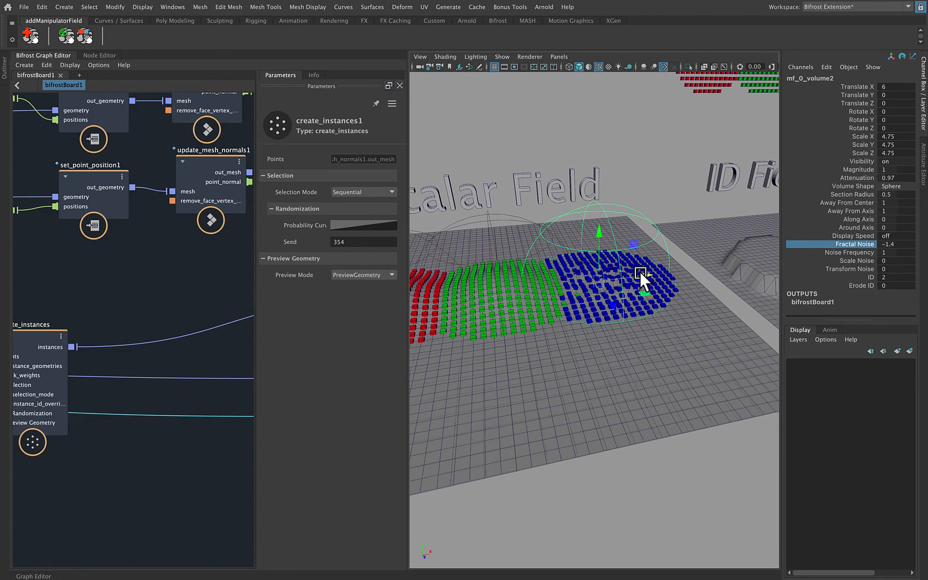
# Step: Move mf_0_volume2 onto the green volume, to about X -0.187, then try an Attenuation of 1.57 and undo that change
pyautogui.moveTo(646, 273); pyautogui.dragTo(556, 290)
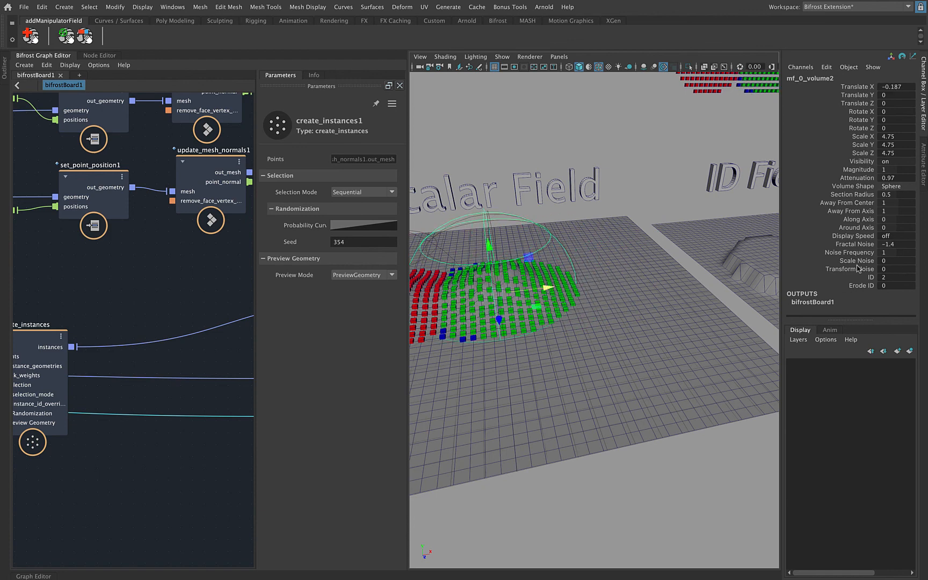
pyautogui.keyDown('alt'); pyautogui.moveTo(735, 271); pyautogui.dragTo(627, 269); pyautogui.keyUp('alt')
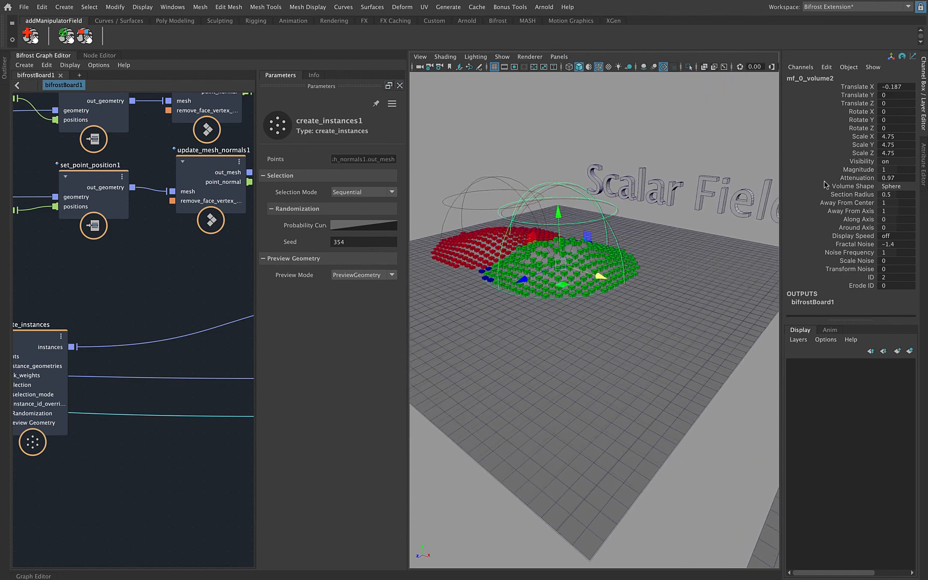
pyautogui.click(857, 178)
pyautogui.moveTo(726, 208); pyautogui.dragTo(727, 212, button='middle')
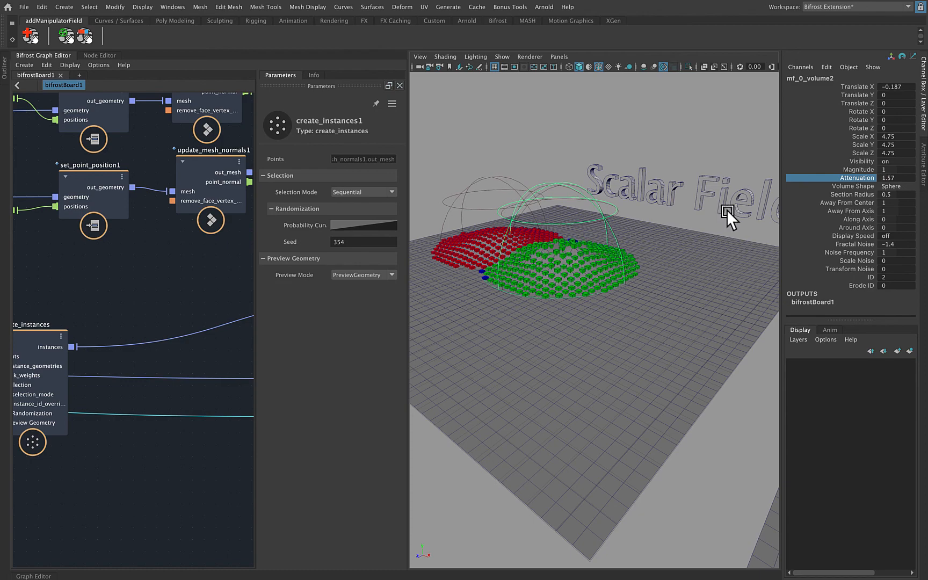
pyautogui.press('z')
pyautogui.keyDown('alt'); pyautogui.moveTo(641, 235); pyautogui.dragTo(839, 268); pyautogui.keyUp('alt')
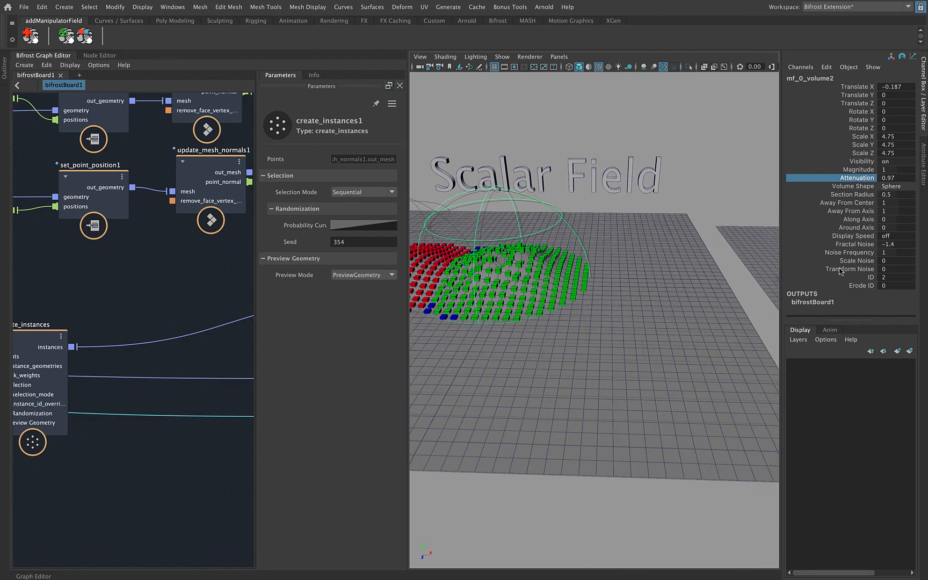
# Step: Set the Fractal Noise of mf_0_volume2 to -1.8 and its Magnitude to 2, and move it off the green volume to about X 6.064
pyautogui.click(855, 244)
pyautogui.moveTo(694, 257); pyautogui.dragTo(609, 276, button='middle')
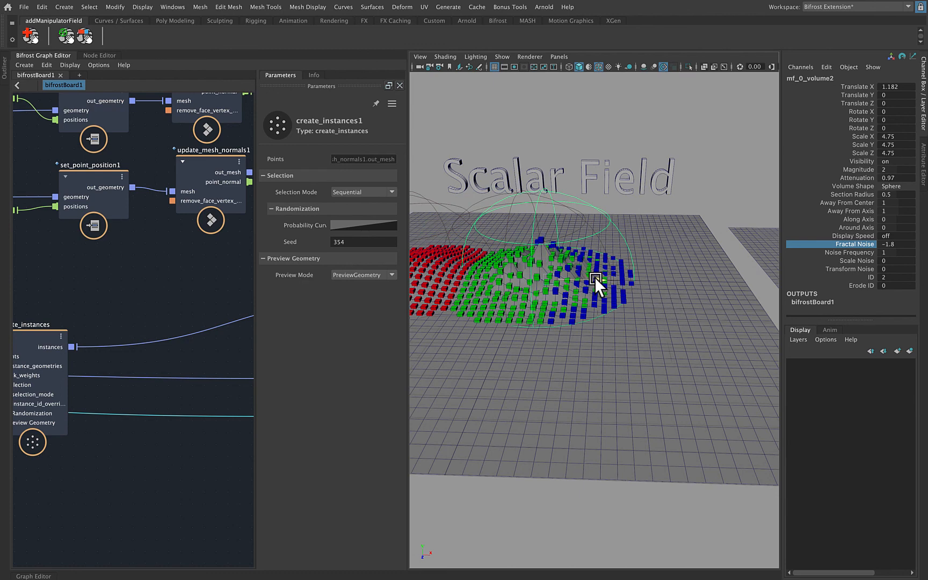
pyautogui.moveTo(594, 278); pyautogui.dragTo(683, 313)
pyautogui.moveTo(626, 346)
pyautogui.keyDown('alt'); pyautogui.mouseDown()
pyautogui.moveTo(648, 346)
pyautogui.moveTo(624, 336)
pyautogui.mouseUp(); pyautogui.keyUp('alt')
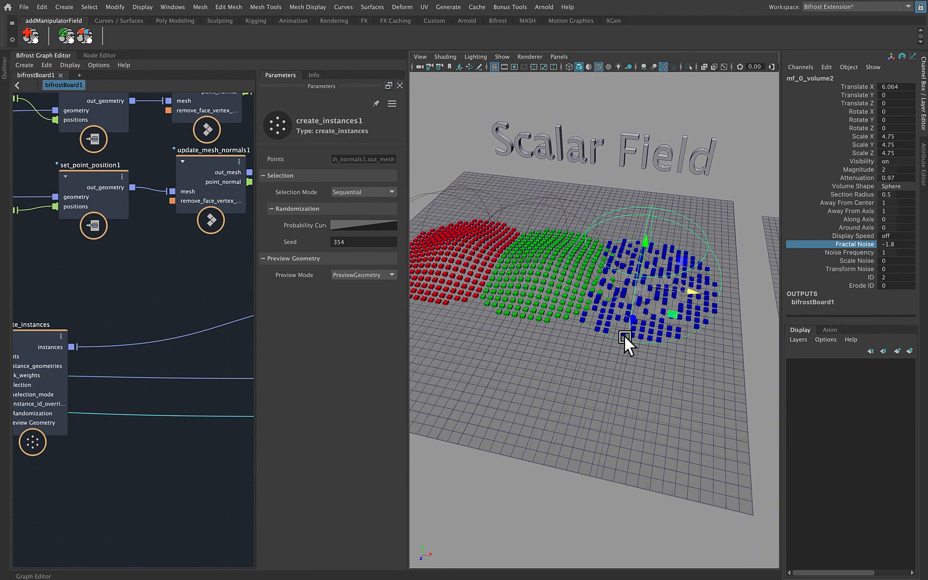